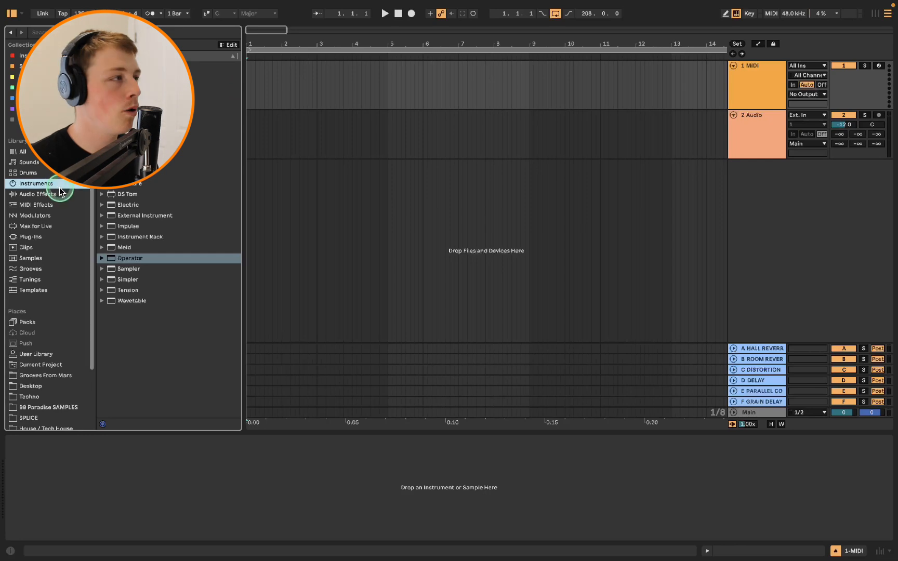
Find the Drum Machine Selector Kit among the drums, load it on the MIDI track and recall its LD macro variation.
{"action": "left_click", "coordinate": [41, 176]}
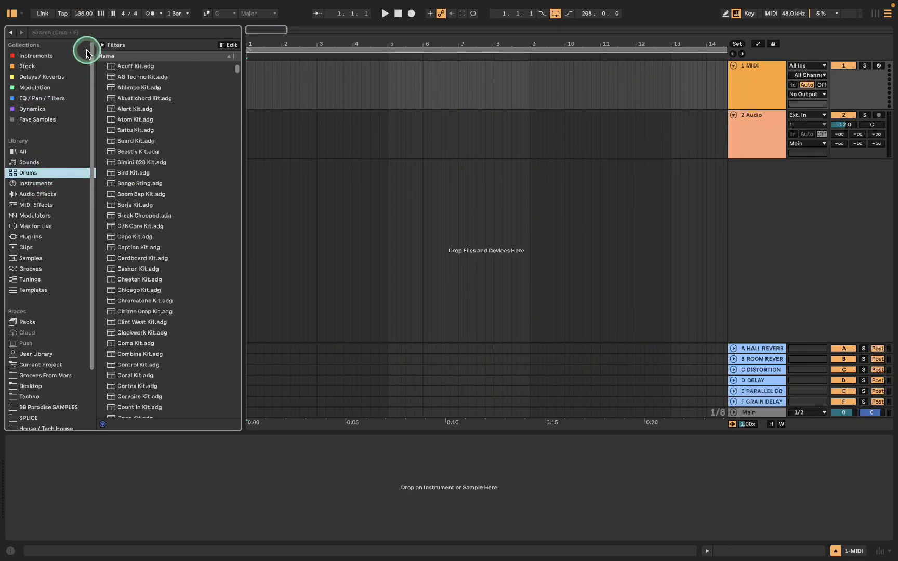
{"action": "left_click", "coordinate": [87, 32]}
{"action": "type", "text": "DRUM MAC"}
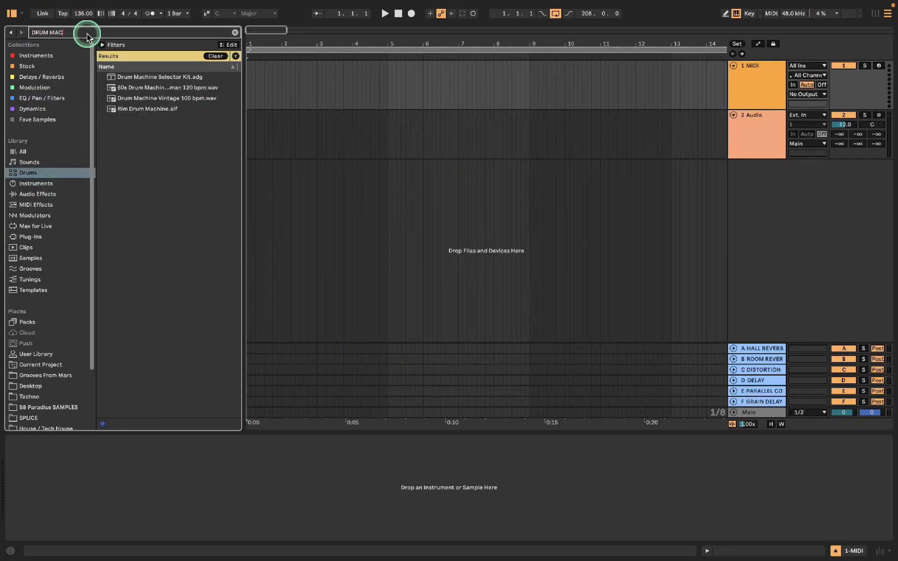
{"action": "left_click", "coordinate": [180, 77]}
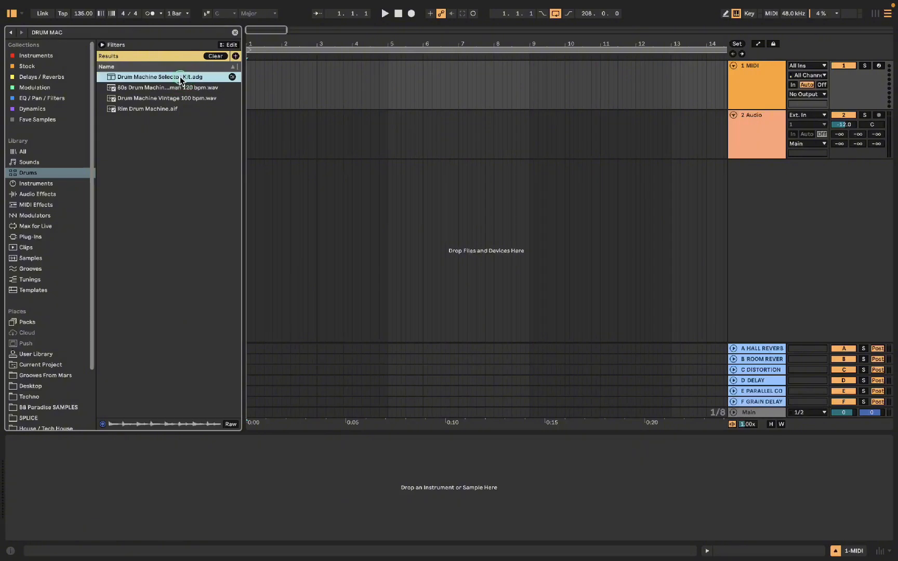
{"action": "double_click", "coordinate": [179, 77]}
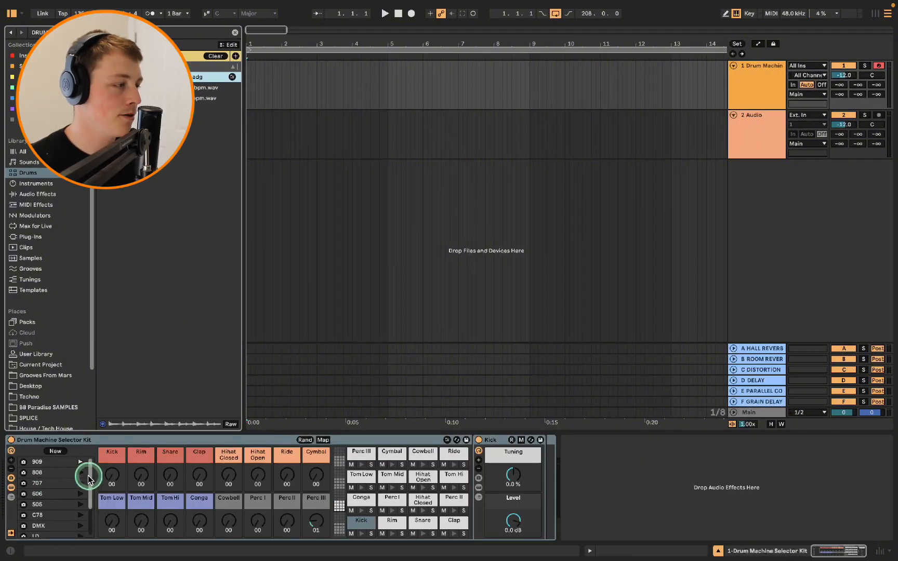
{"action": "mouse_move", "coordinate": [89, 479]}
{"action": "left_mouse_down"}
{"action": "mouse_move", "coordinate": [101, 552]}
{"action": "mouse_move", "coordinate": [88, 493]}
{"action": "mouse_move", "coordinate": [77, 521]}
{"action": "mouse_move", "coordinate": [67, 517]}
{"action": "mouse_move", "coordinate": [85, 516]}
{"action": "mouse_move", "coordinate": [89, 487]}
{"action": "left_mouse_up"}
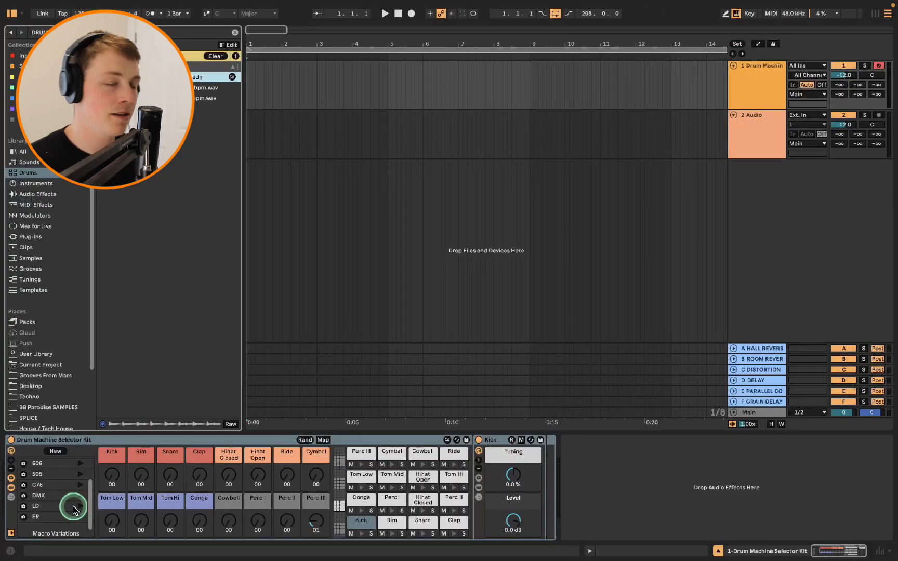
{"action": "left_click", "coordinate": [78, 509]}
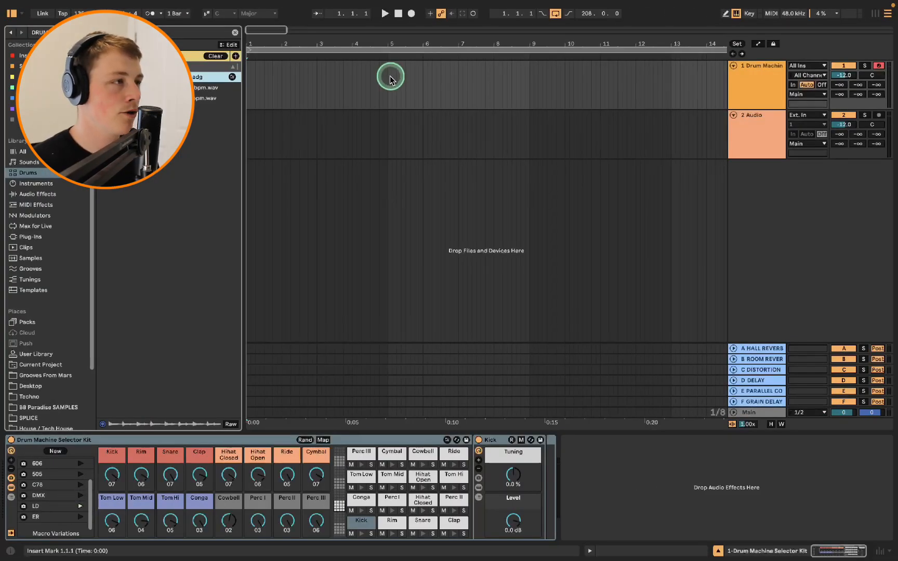
Create a four-bar MIDI clip on the drum track with a 1/8 grid and place kicks on all four beats of bar 1.
{"action": "left_click_drag", "start_coordinate": [391, 77], "coordinate": [211, 77]}
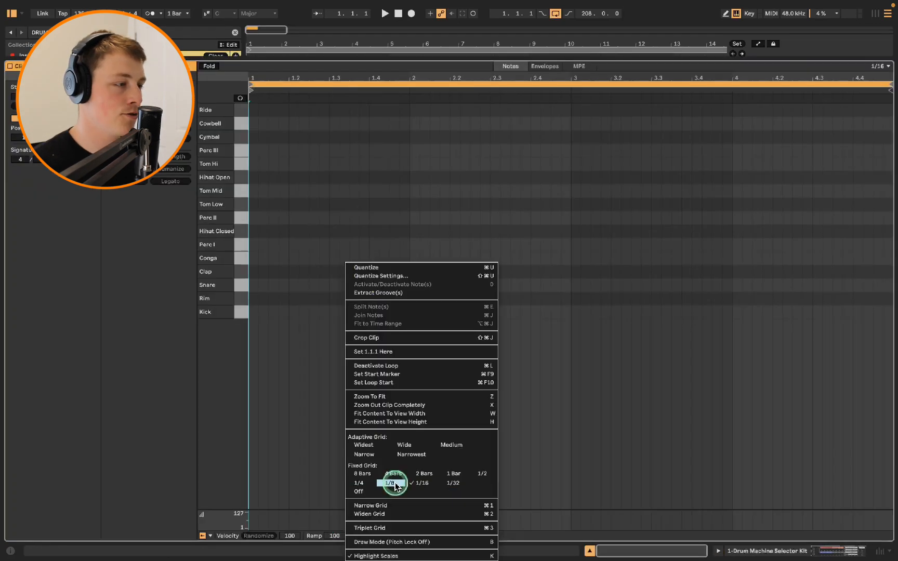
{"action": "left_click", "coordinate": [395, 485]}
{"action": "left_click", "coordinate": [263, 311]}
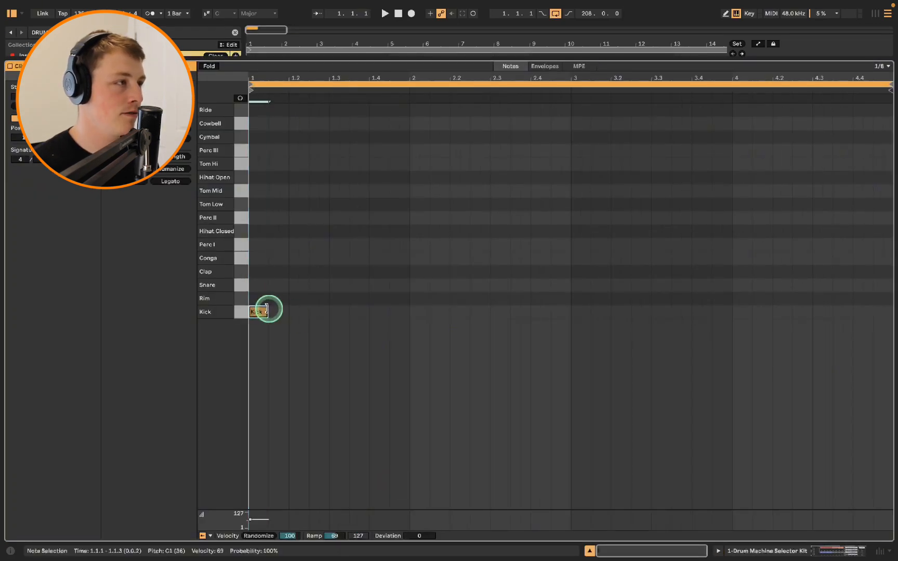
{"action": "left_click_drag", "start_coordinate": [256, 311], "coordinate": [256, 301]}
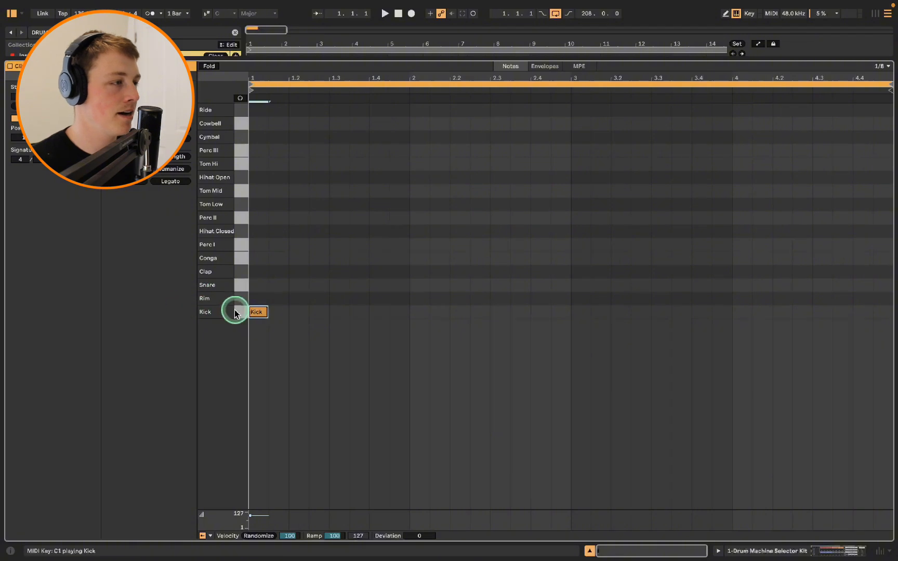
{"action": "left_click", "coordinate": [298, 312]}
{"action": "left_click", "coordinate": [339, 312]}
{"action": "left_click", "coordinate": [379, 313]}
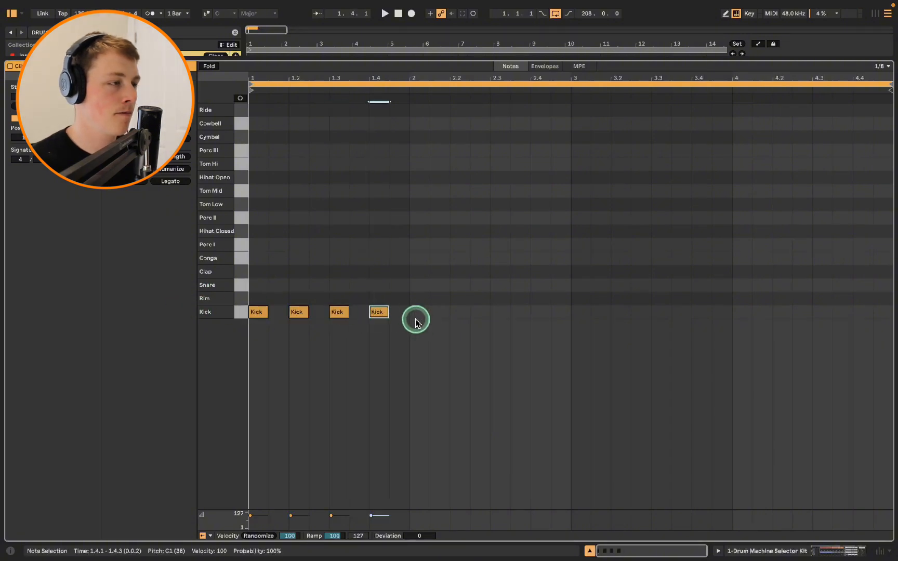
Duplicate the first bar's kicks three times to fill all four bars, and play the pattern.
{"action": "left_click_drag", "start_coordinate": [415, 319], "coordinate": [245, 294]}
{"action": "key", "text": "ctrl+d"}
{"action": "key", "text": "ctrl+d"}
{"action": "key", "text": "ctrl+d"}
{"action": "key", "text": "space"}
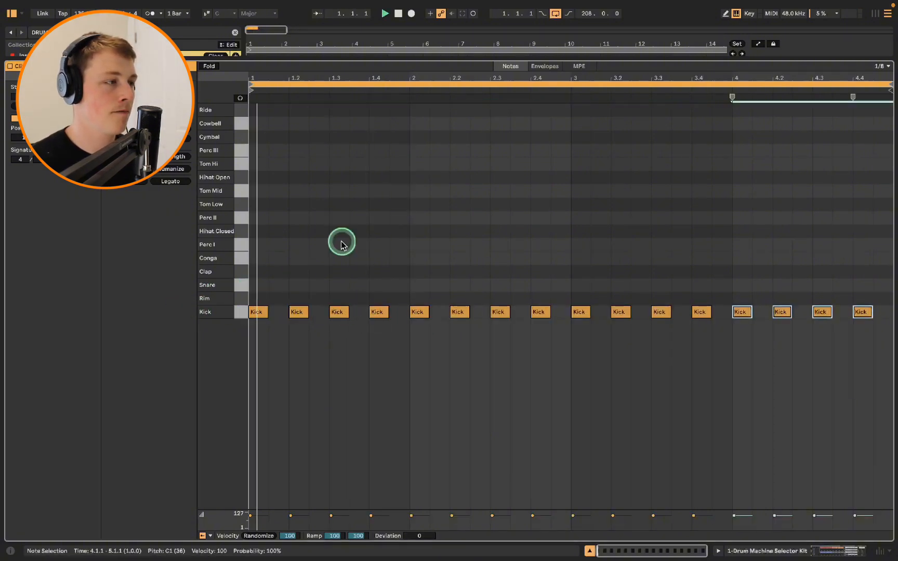
Return to the arrangement and set the drum machine track's volume to 0 dB.
{"action": "key", "text": "super+alt+l"}
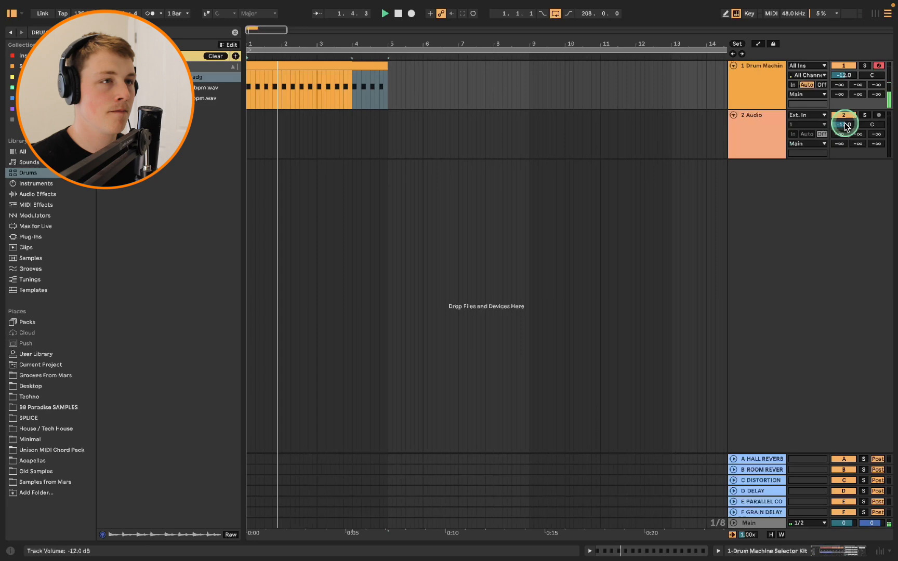
{"action": "left_click", "coordinate": [844, 77]}
{"action": "type", "text": "0"}
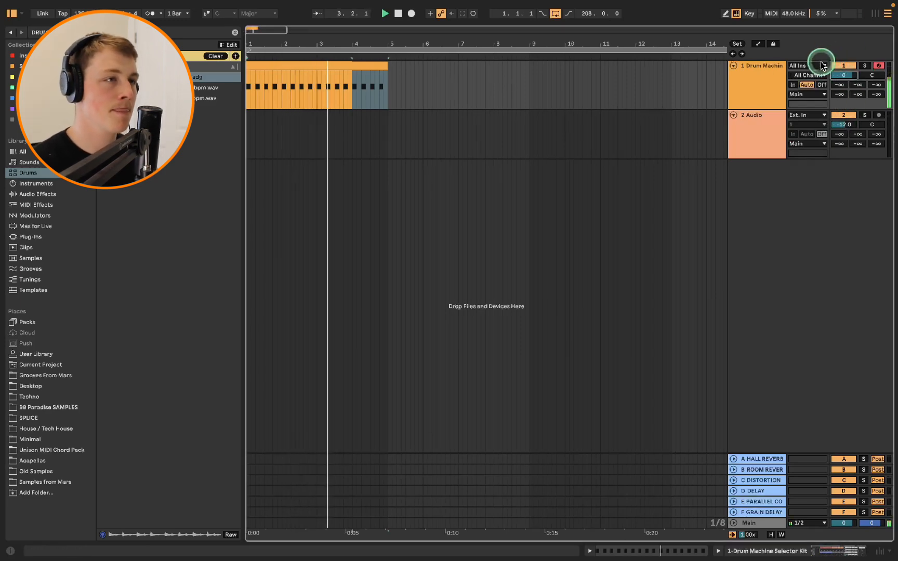
Place snares on beats 2 and 4 of the drum clip's first bar, duplicate them through all four bars and play the result.
{"action": "left_click", "coordinate": [415, 90]}
{"action": "left_click", "coordinate": [374, 68]}
{"action": "double_click", "coordinate": [375, 67]}
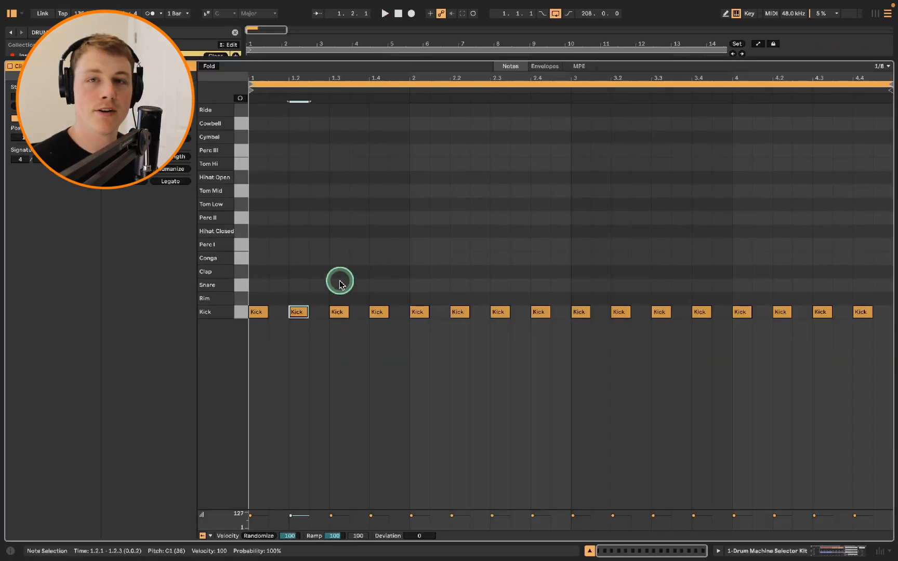
{"action": "left_click_drag", "start_coordinate": [310, 307], "coordinate": [255, 268]}
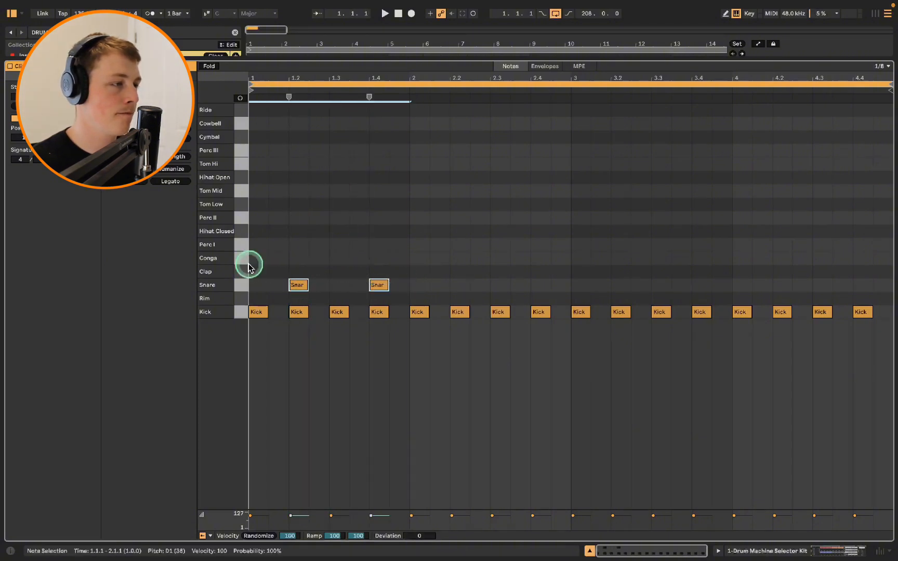
{"action": "key", "text": "ctrl+d"}
{"action": "key", "text": "ctrl+d"}
{"action": "key", "text": "ctrl+d"}
{"action": "key", "text": "space"}
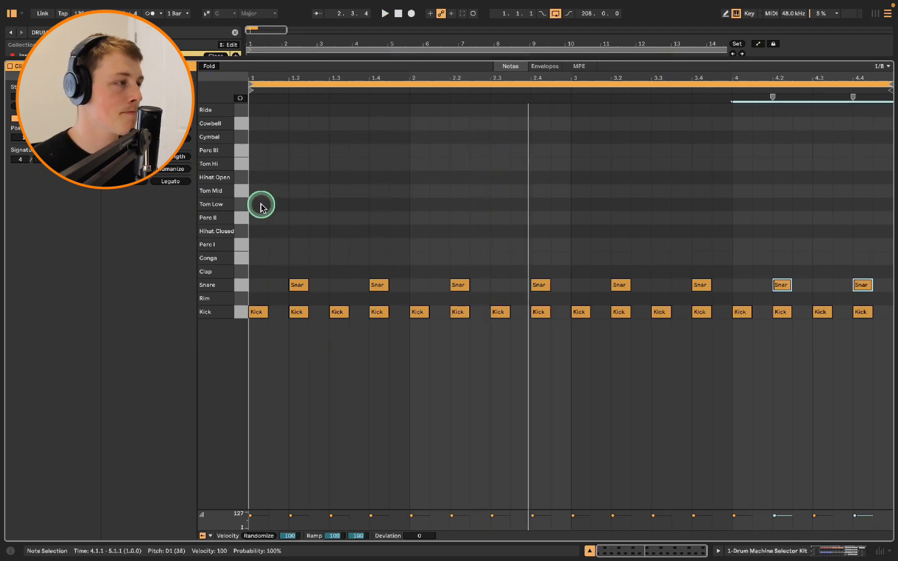
Turn on note preview in the clip, audition the closed hi-hat and return to the arrangement.
{"action": "left_click", "coordinate": [239, 98]}
{"action": "left_click", "coordinate": [240, 229]}
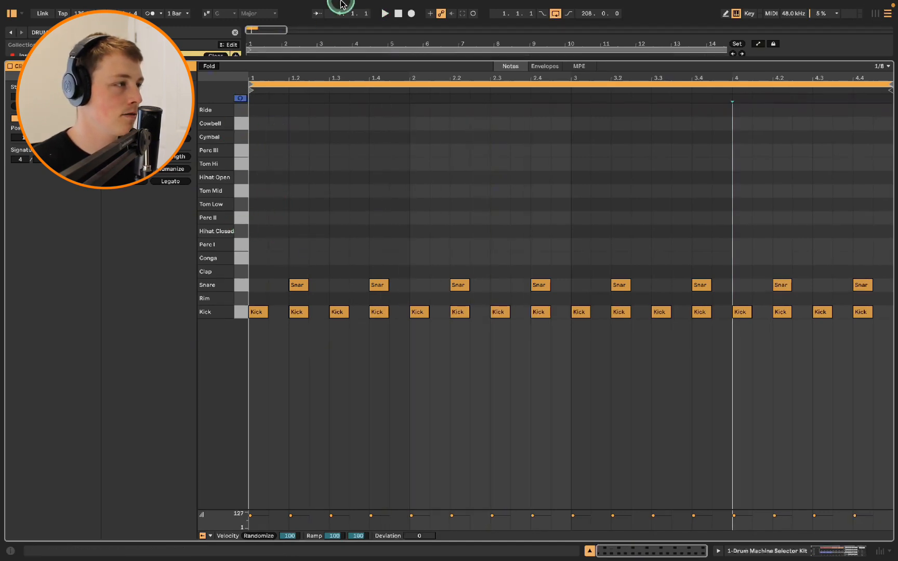
{"action": "key", "text": "super+alt+l"}
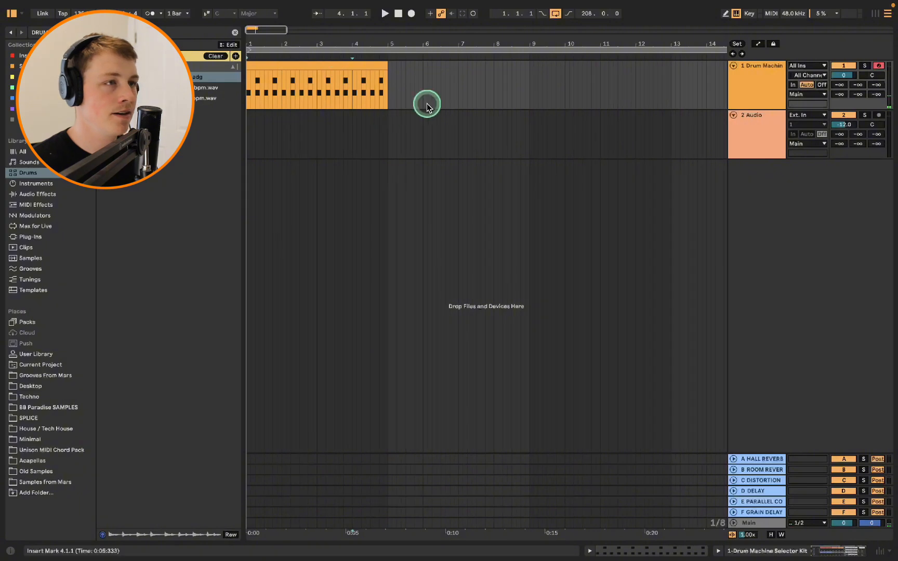
Show the closed hi-hat pad's sampler and shorten its envelope to a sustain of -14 dB and a release of about 1.29 s.
{"action": "double_click", "coordinate": [758, 97]}
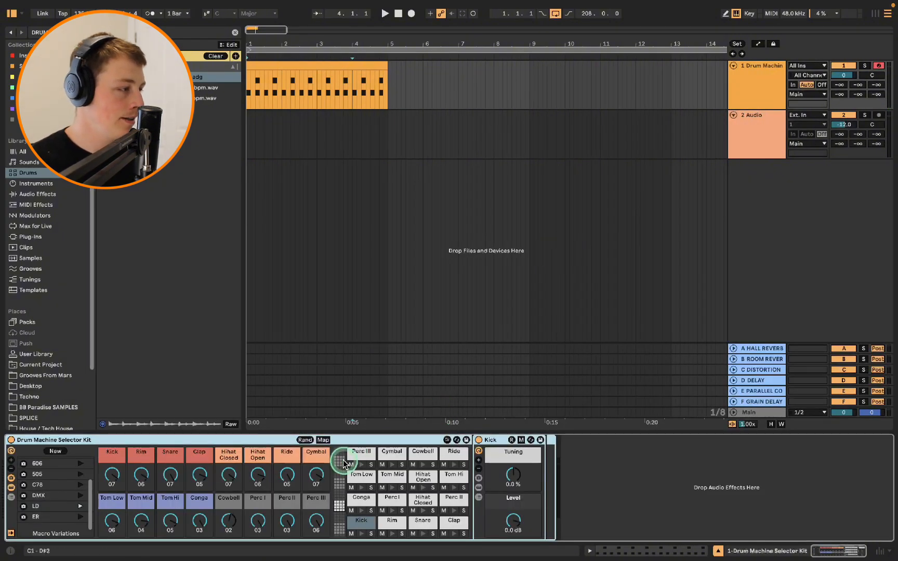
{"action": "left_click", "coordinate": [282, 498]}
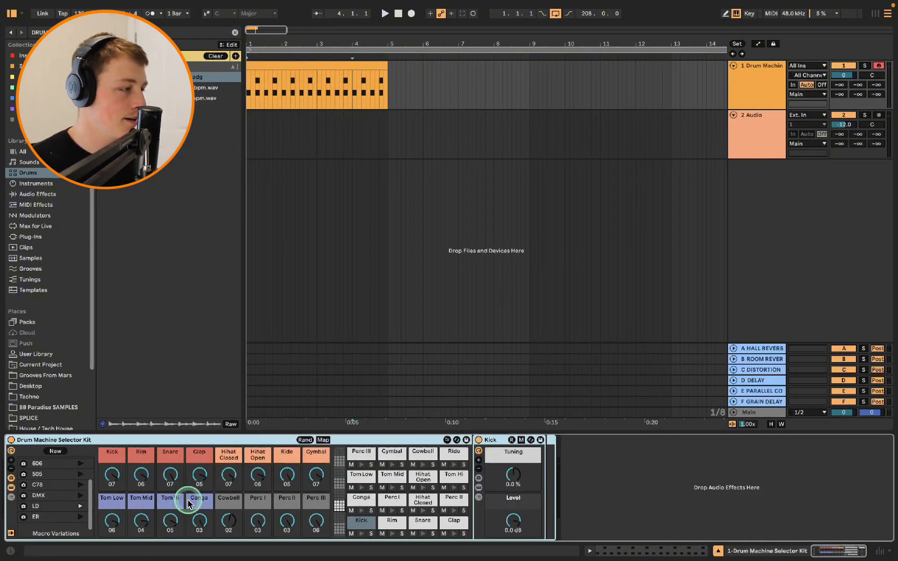
{"action": "left_click", "coordinate": [421, 502]}
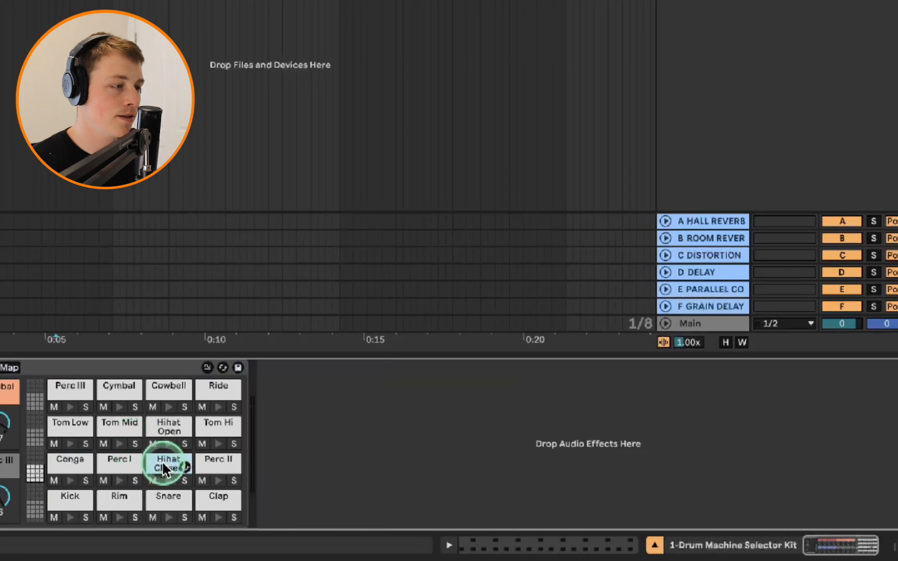
{"action": "left_click", "coordinate": [259, 445]}
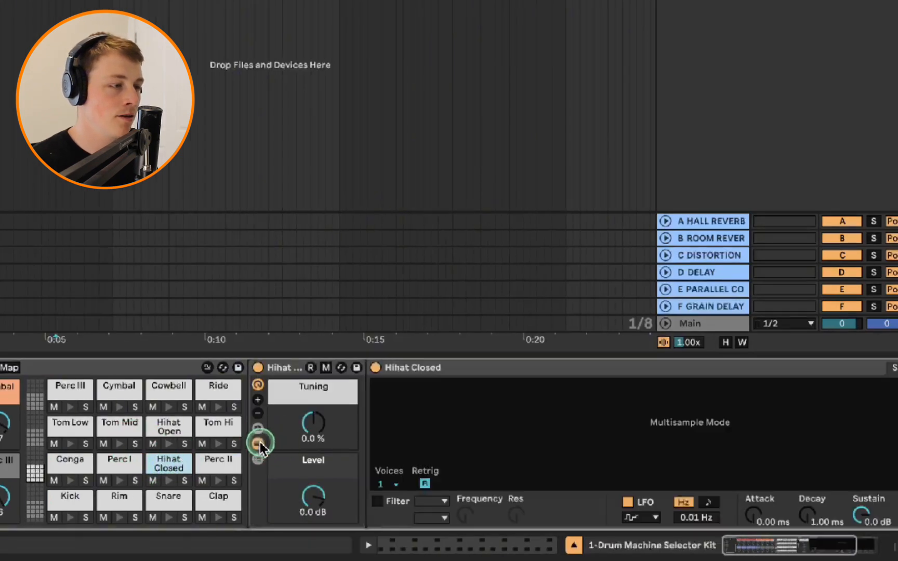
{"action": "left_click_drag", "start_coordinate": [835, 543], "coordinate": [848, 543]}
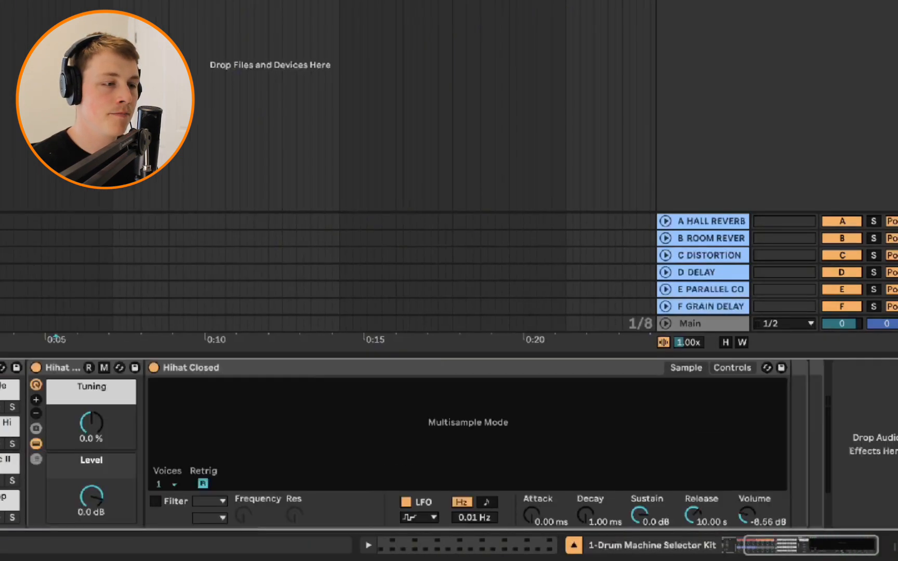
{"action": "mouse_move", "coordinate": [696, 521]}
{"action": "left_mouse_down"}
{"action": "mouse_move", "coordinate": [696, 540]}
{"action": "mouse_move", "coordinate": [695, 519]}
{"action": "left_mouse_up"}
{"action": "mouse_move", "coordinate": [639, 515]}
{"action": "left_mouse_down"}
{"action": "mouse_move", "coordinate": [639, 531]}
{"action": "mouse_move", "coordinate": [633, 525]}
{"action": "left_mouse_up"}
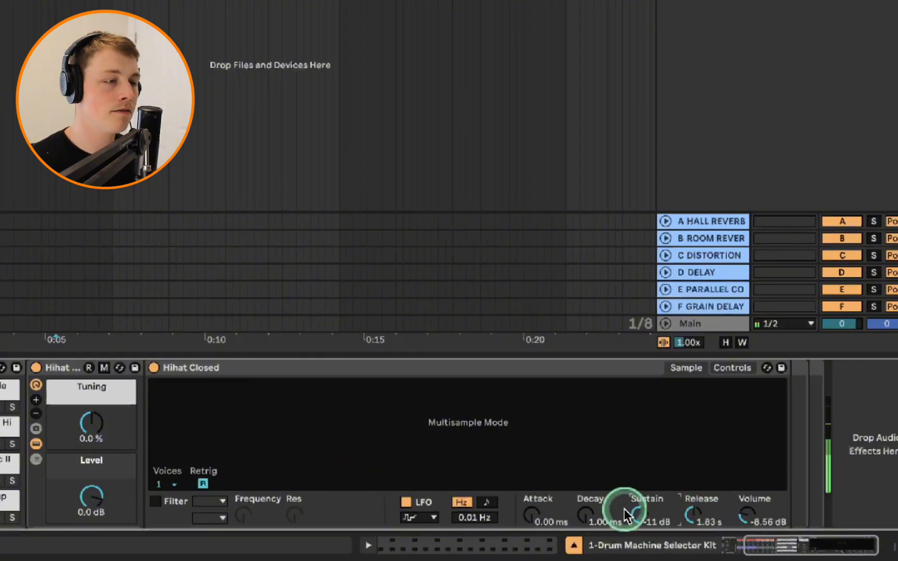
{"action": "left_click", "coordinate": [689, 515]}
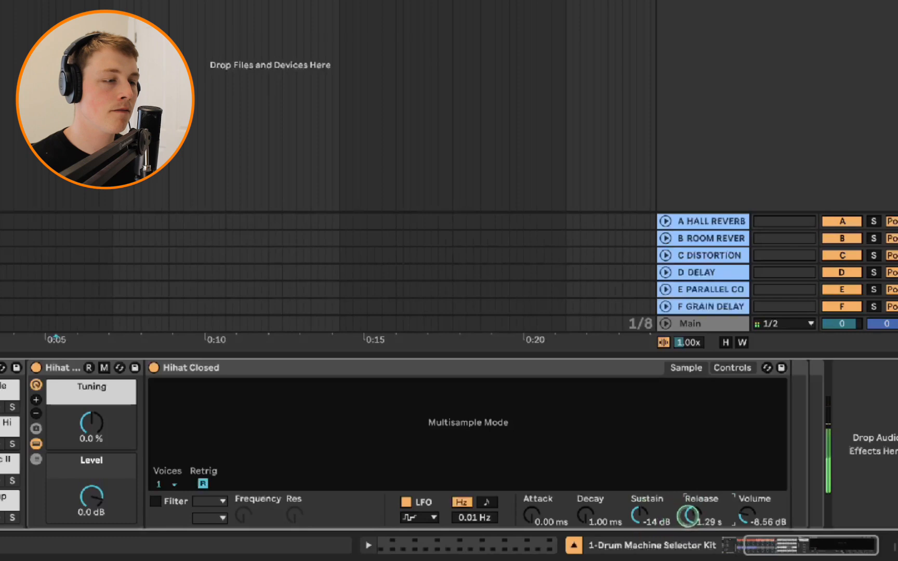
Place four consecutive eighth-note closed hi-hats at the start of the drum clip with velocities of 69, 98, 67 and 80.
{"action": "left_click", "coordinate": [263, 235]}
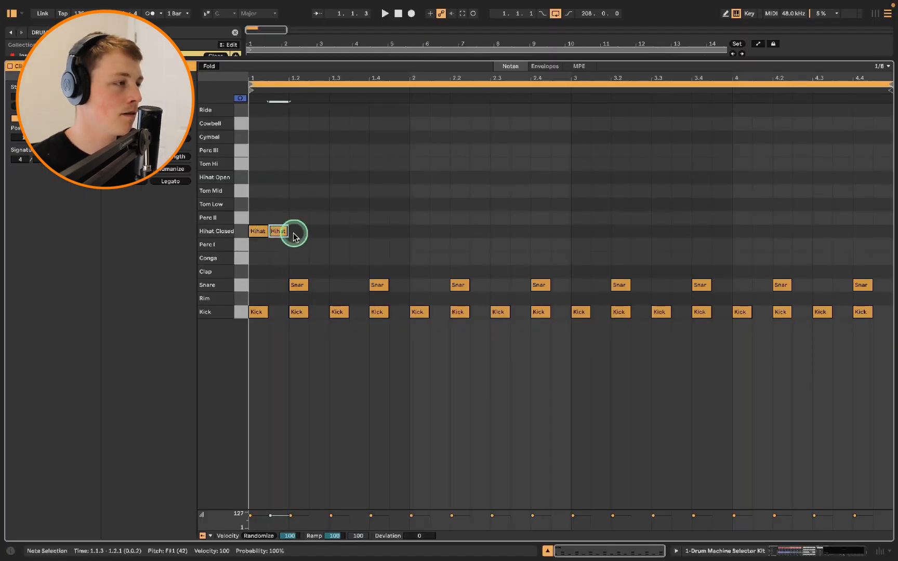
{"action": "left_click", "coordinate": [320, 232]}
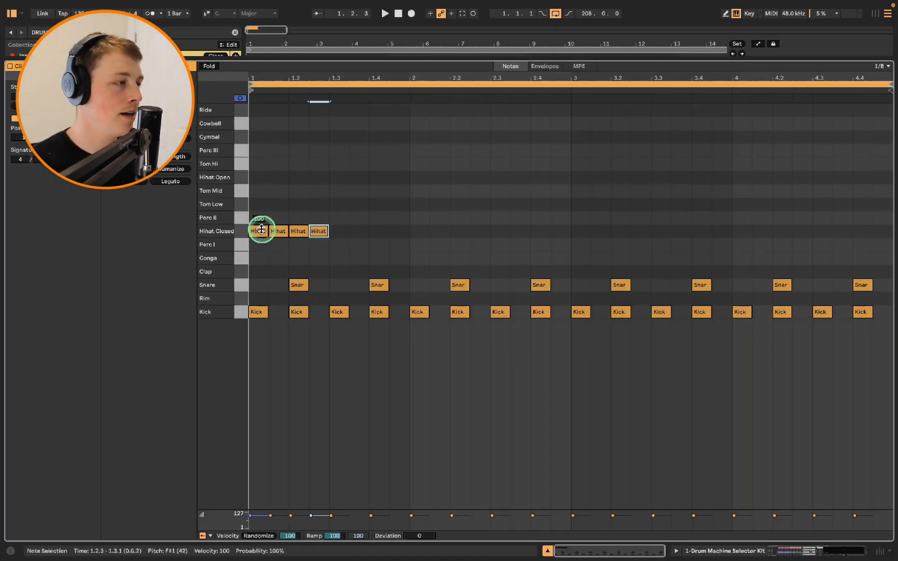
{"action": "left_click_drag", "start_coordinate": [261, 229], "coordinate": [260, 230]}
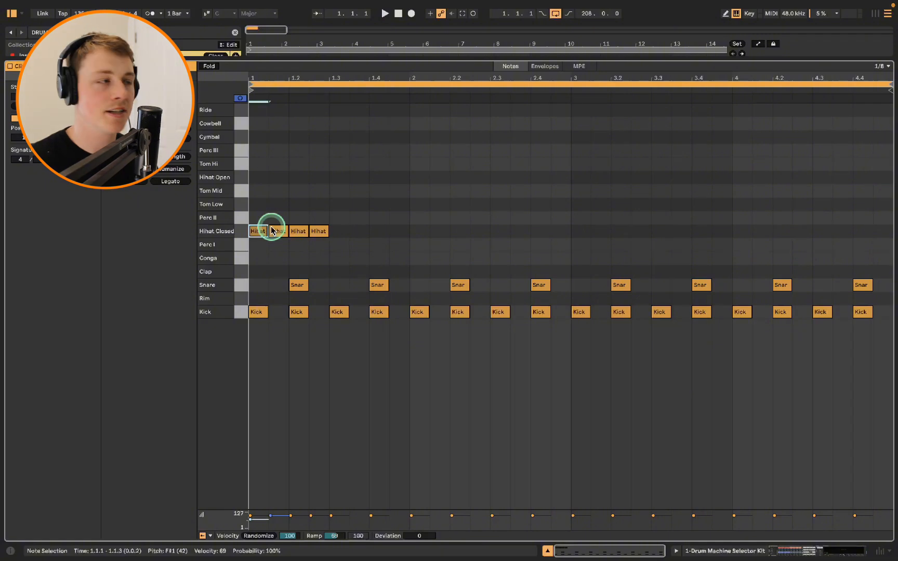
{"action": "left_click_drag", "start_coordinate": [278, 229], "coordinate": [278, 230]}
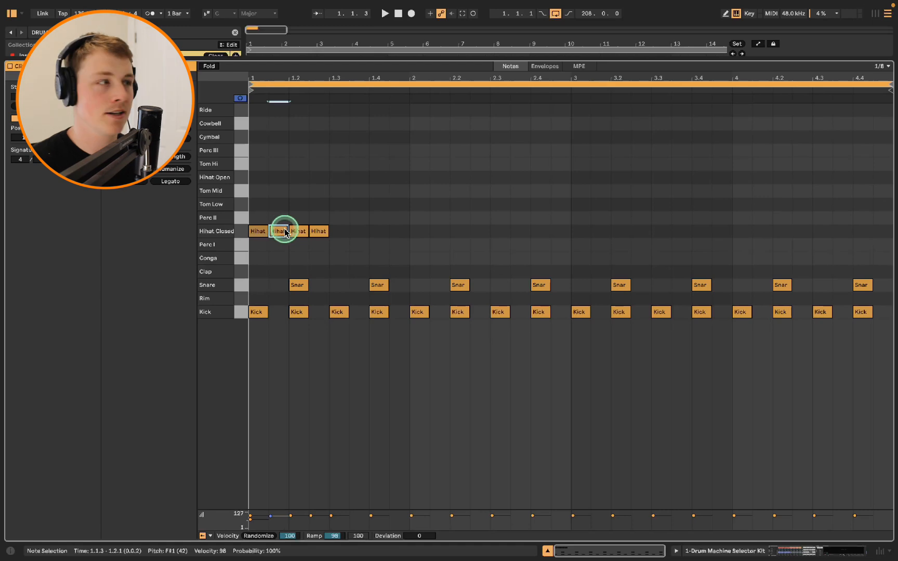
{"action": "left_click", "coordinate": [295, 232]}
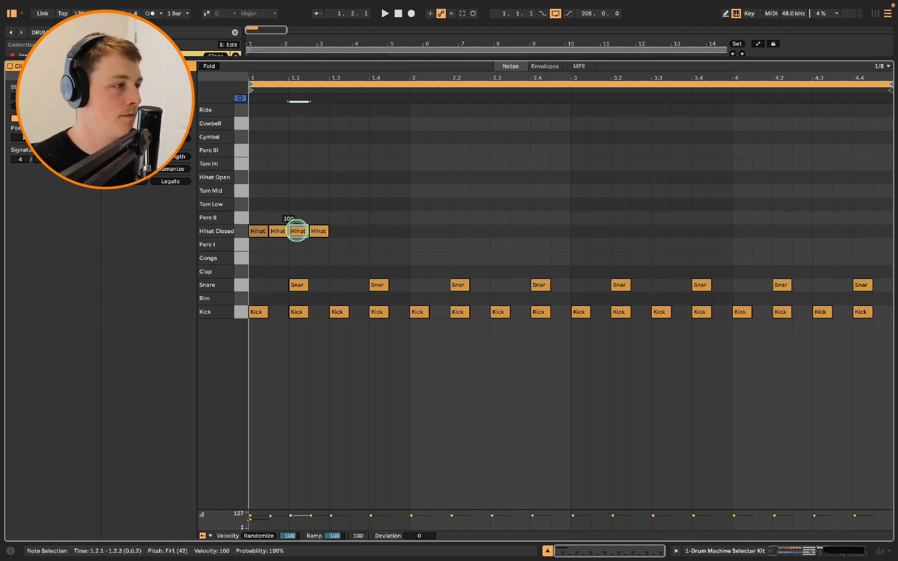
{"action": "left_click", "coordinate": [317, 230]}
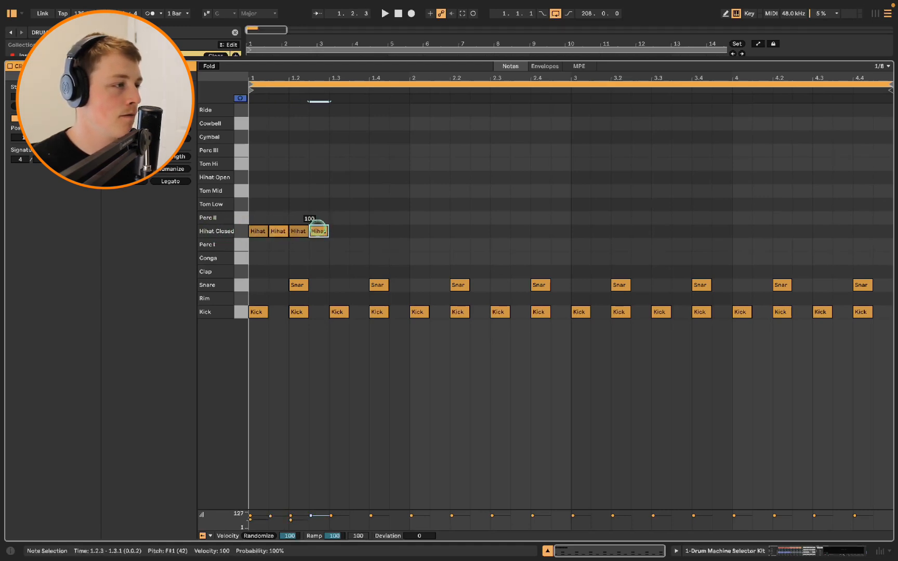
Duplicate the four-note closed hi-hat group across the rest of the four-bar clip and play the beat.
{"action": "left_click_drag", "start_coordinate": [328, 243], "coordinate": [256, 208]}
{"action": "key", "text": "ctrl+d"}
{"action": "key", "text": "ctrl+d"}
{"action": "key", "text": "ctrl+d"}
{"action": "key", "text": "ctrl+d"}
{"action": "key", "text": "ctrl+d"}
{"action": "key", "text": "ctrl+d"}
{"action": "key", "text": "ctrl+d"}
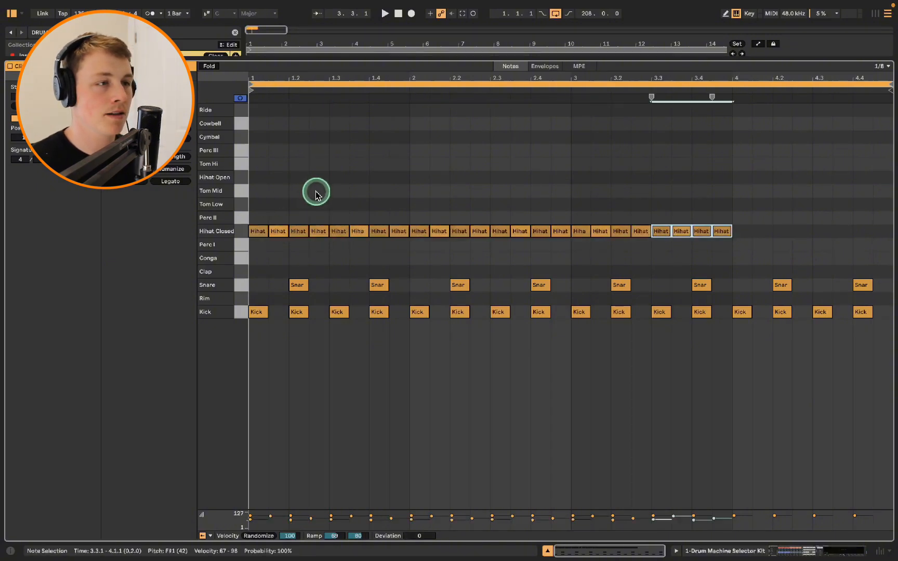
{"action": "key", "text": "space"}
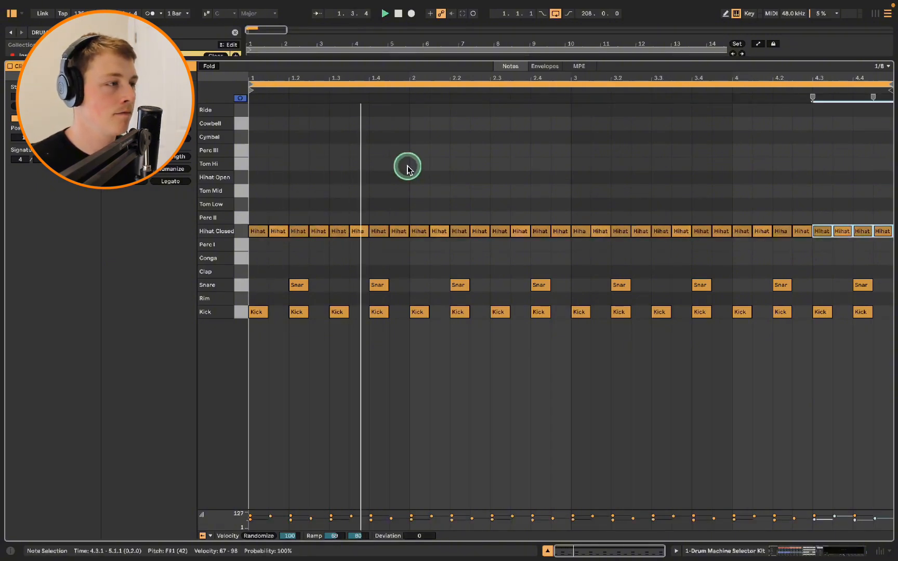
Stop playback, browse the library's grooves and load Swing Logic 16ths 57.agr into the groove pool.
{"action": "left_click", "coordinate": [367, 56]}
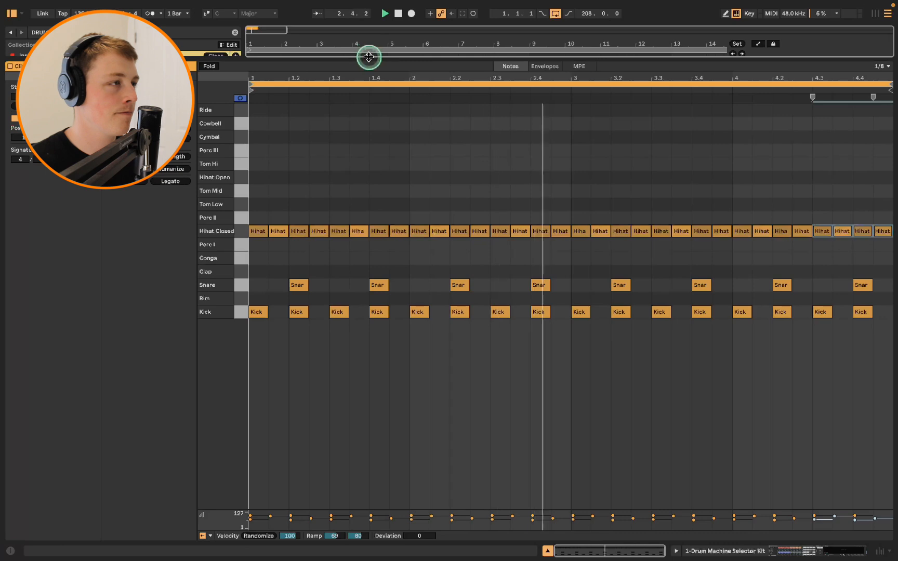
{"action": "key", "text": "ctrl+alt+l"}
{"action": "left_click", "coordinate": [237, 37]}
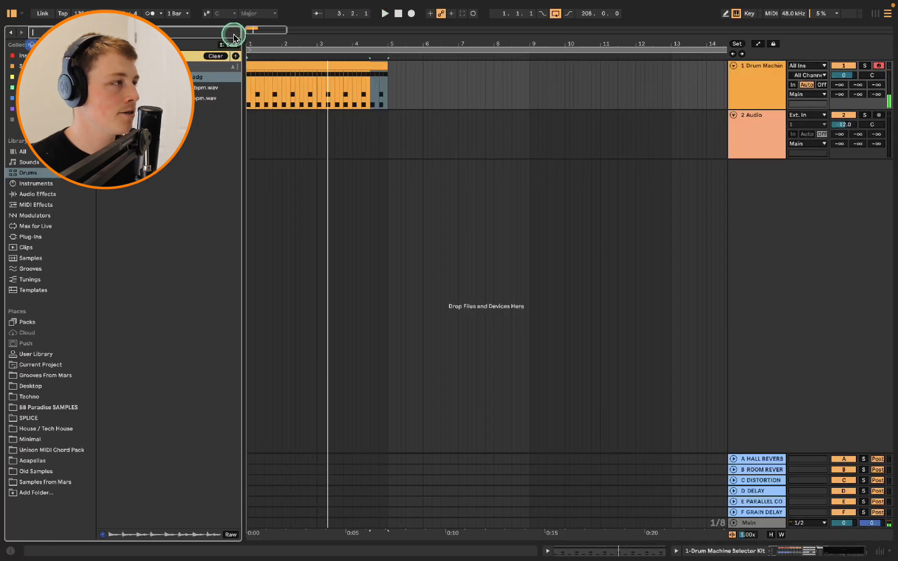
{"action": "left_click", "coordinate": [30, 269]}
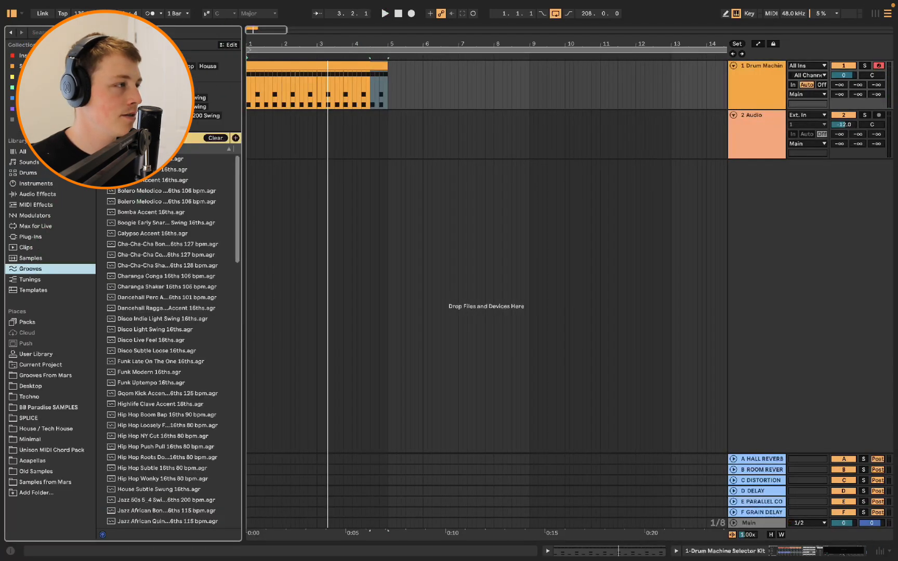
{"action": "scroll", "coordinate": [190, 260], "scroll_direction": "down", "scroll_amount": 5}
{"action": "left_click", "coordinate": [175, 313]}
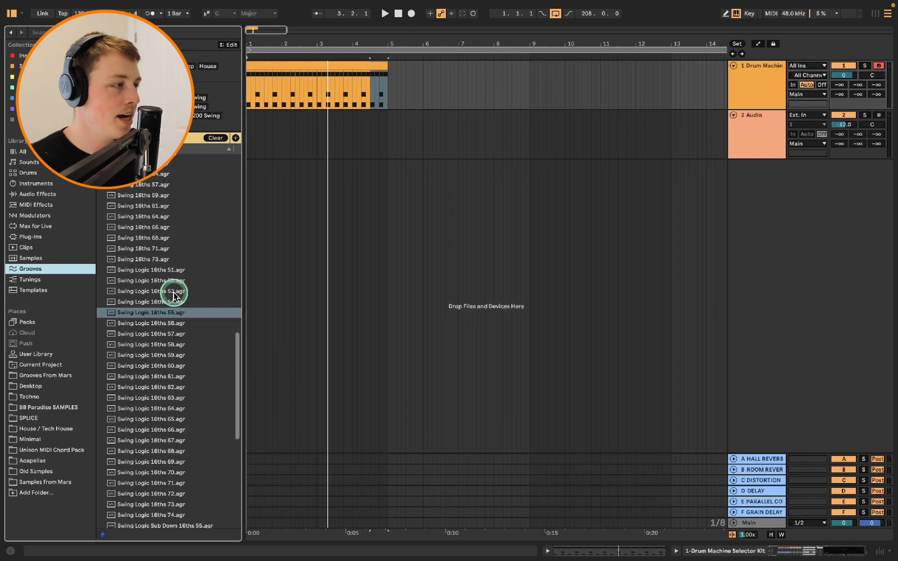
{"action": "double_click", "coordinate": [195, 335]}
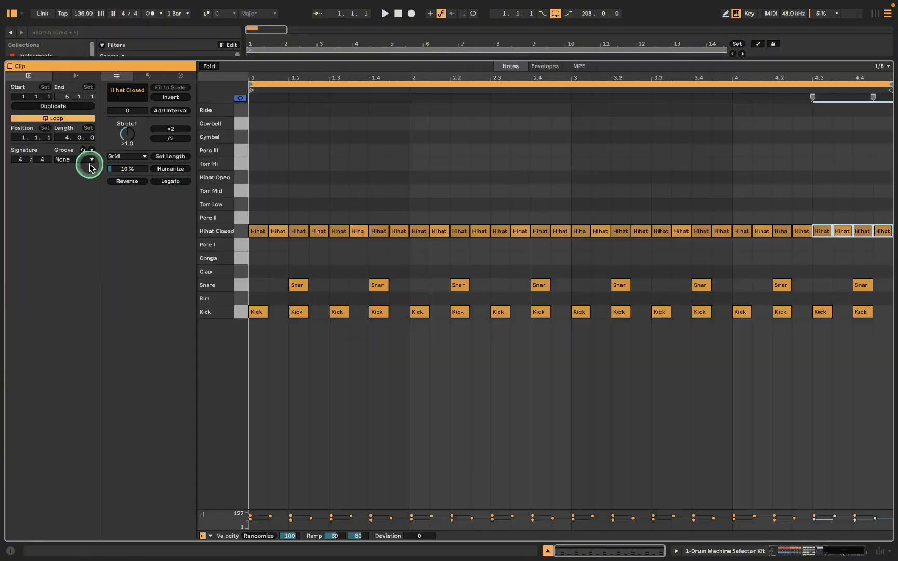
Assign the Swing Logic 16ths 57 groove to the drum clip and play the beat with the drum track's volume at -4 dB.
{"action": "left_click", "coordinate": [88, 160]}
{"action": "left_click", "coordinate": [88, 177]}
{"action": "key", "text": "space"}
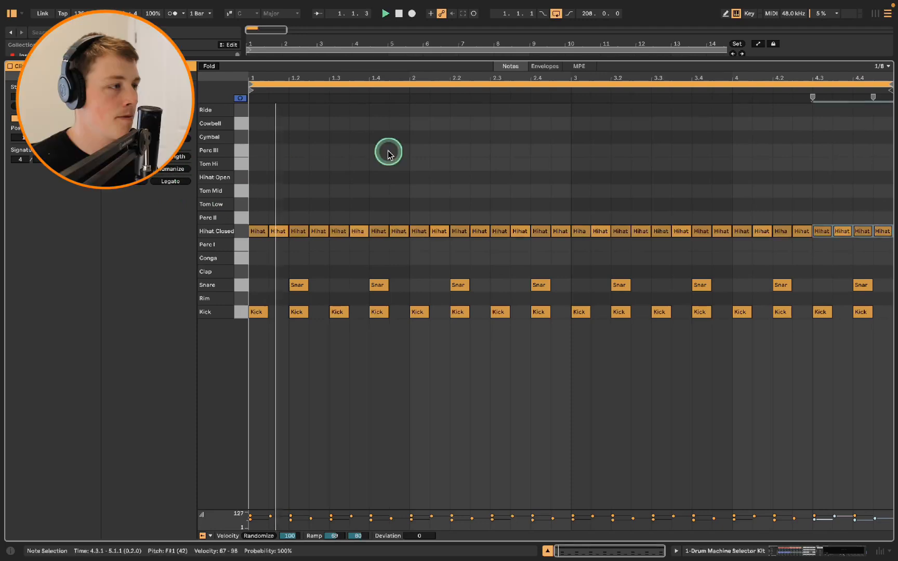
{"action": "key", "text": "super+alt+e"}
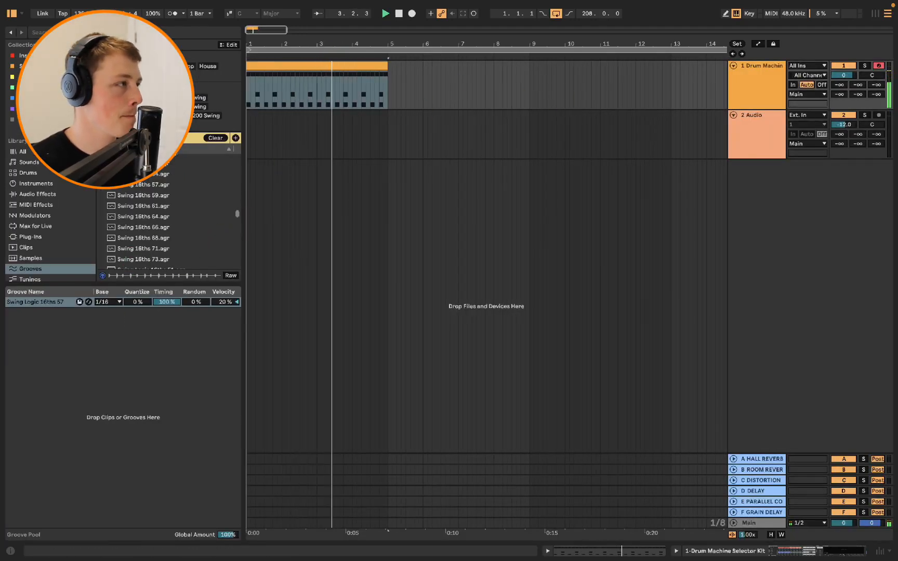
{"action": "key", "text": "super+alt+e"}
{"action": "key", "text": "space"}
{"action": "key", "text": "super+alt+e"}
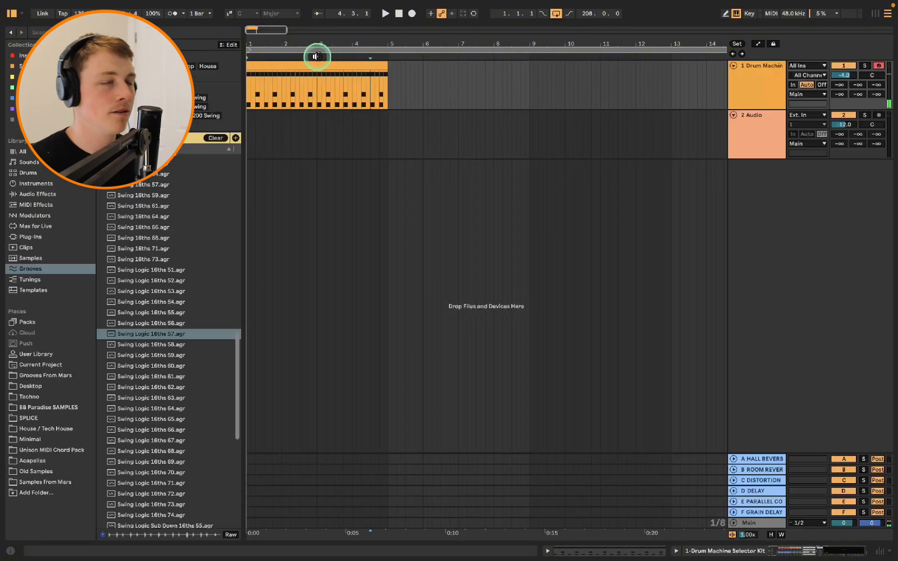
Insert a MIDI track below the drum track and load Drum Machine Selector Kit.adg on it.
{"action": "left_click", "coordinate": [746, 90]}
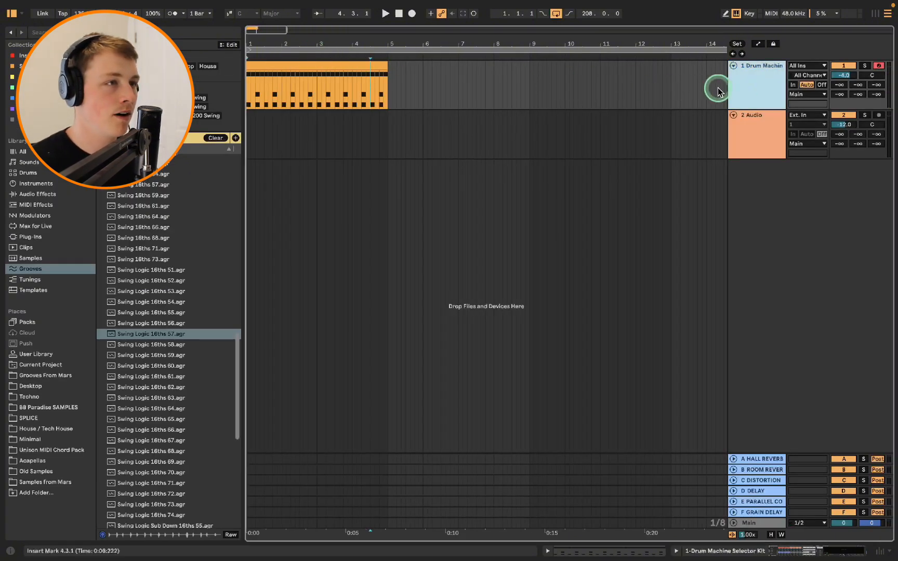
{"action": "key", "text": "super+shift+t"}
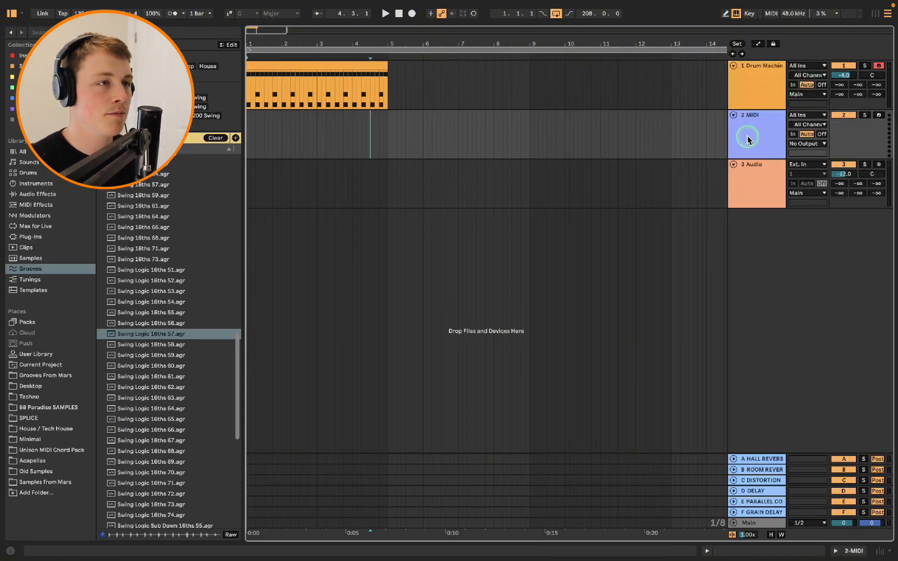
{"action": "left_click", "coordinate": [29, 172]}
{"action": "left_click", "coordinate": [185, 504]}
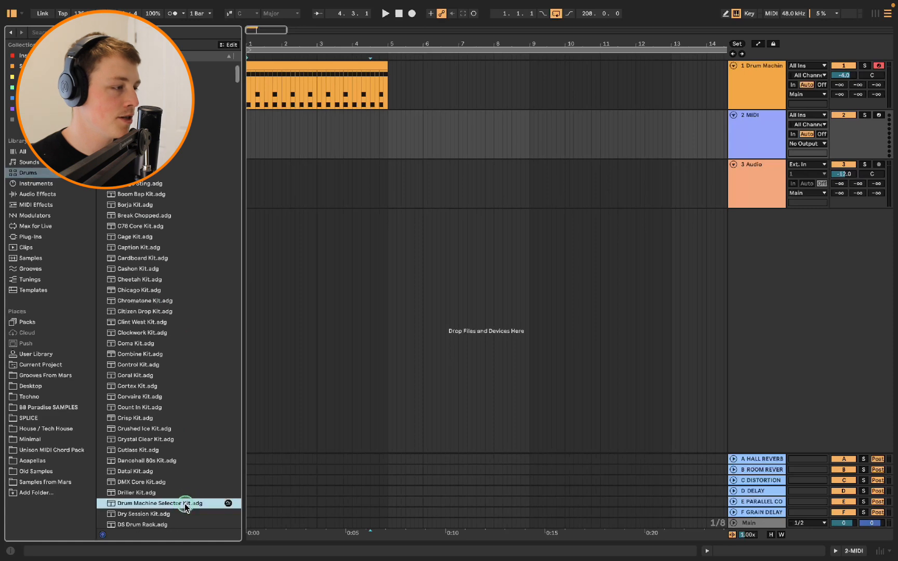
{"action": "key", "text": "Return"}
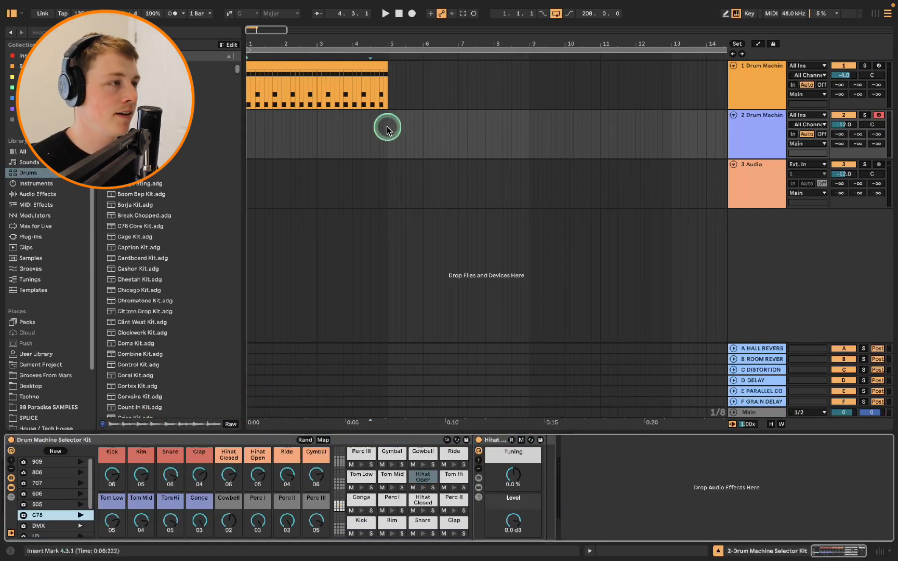
Create a four-bar clip on the second drum track with open hi-hats on the off-beats of beats 1 and 4 in every bar, and play it.
{"action": "left_click_drag", "start_coordinate": [388, 130], "coordinate": [222, 141]}
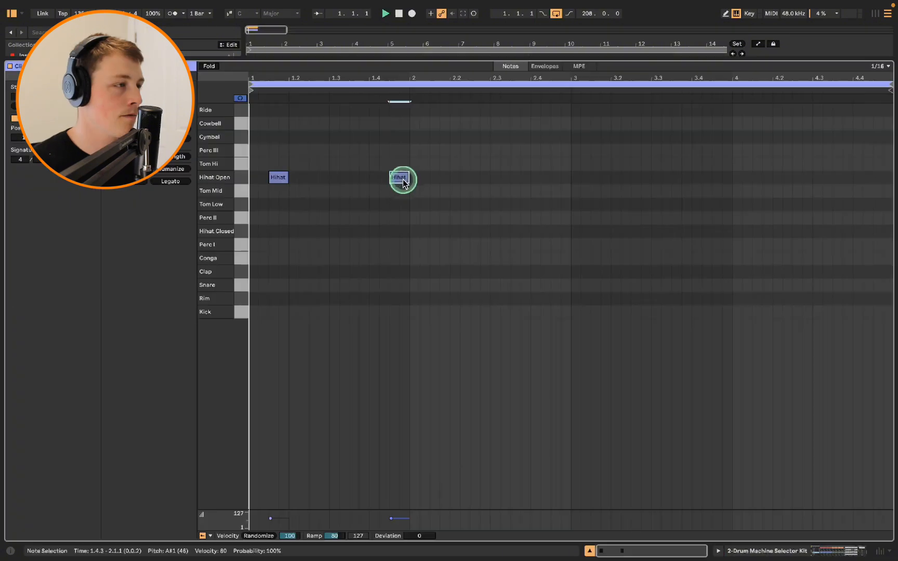
{"action": "double_click", "coordinate": [399, 177]}
{"action": "left_click_drag", "start_coordinate": [412, 190], "coordinate": [247, 147]}
{"action": "key", "text": "ctrl+d"}
{"action": "key", "text": "ctrl+d"}
{"action": "key", "text": "ctrl+d"}
{"action": "key", "text": "space"}
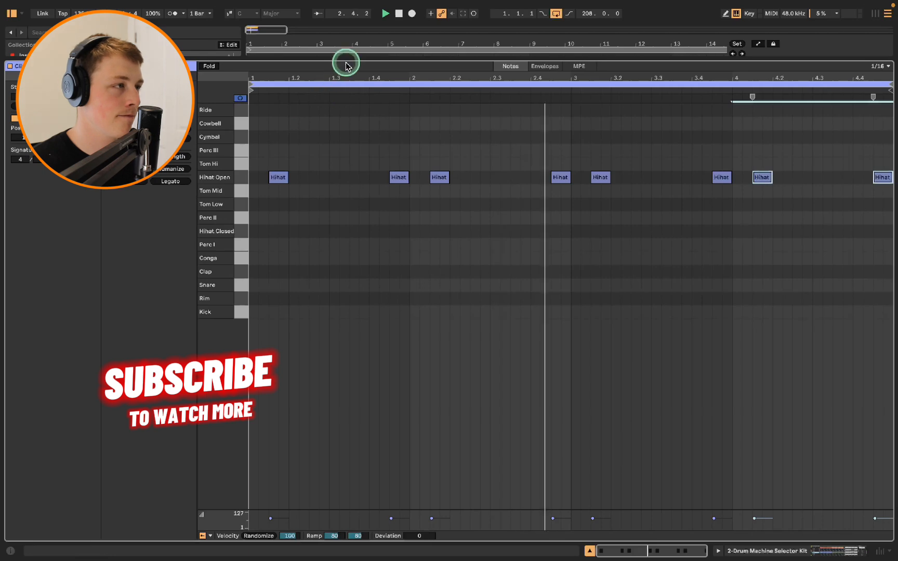
Stop playback and add EQ Eight after the kit on the open hi-hat track.
{"action": "key", "text": "super+alt+l"}
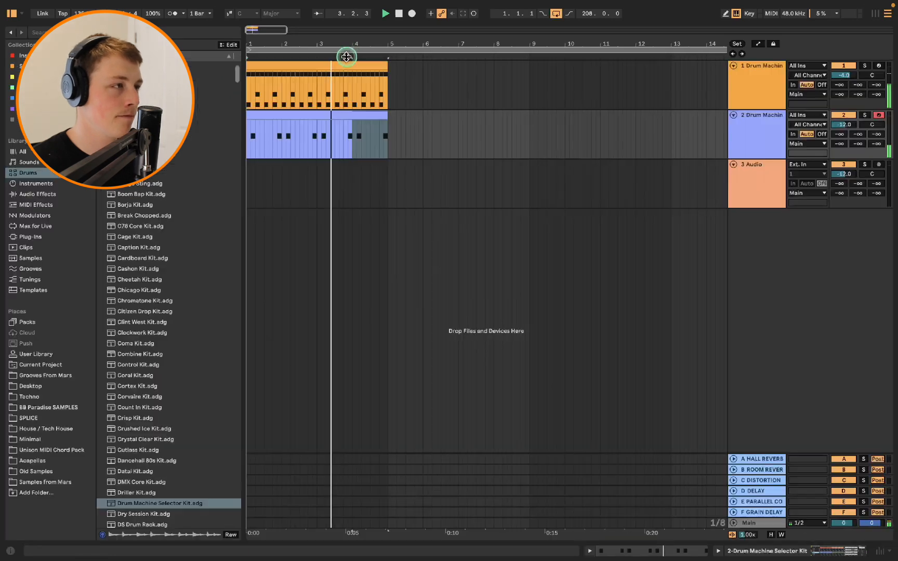
{"action": "double_click", "coordinate": [735, 135]}
{"action": "key", "text": "space"}
{"action": "left_click", "coordinate": [21, 66]}
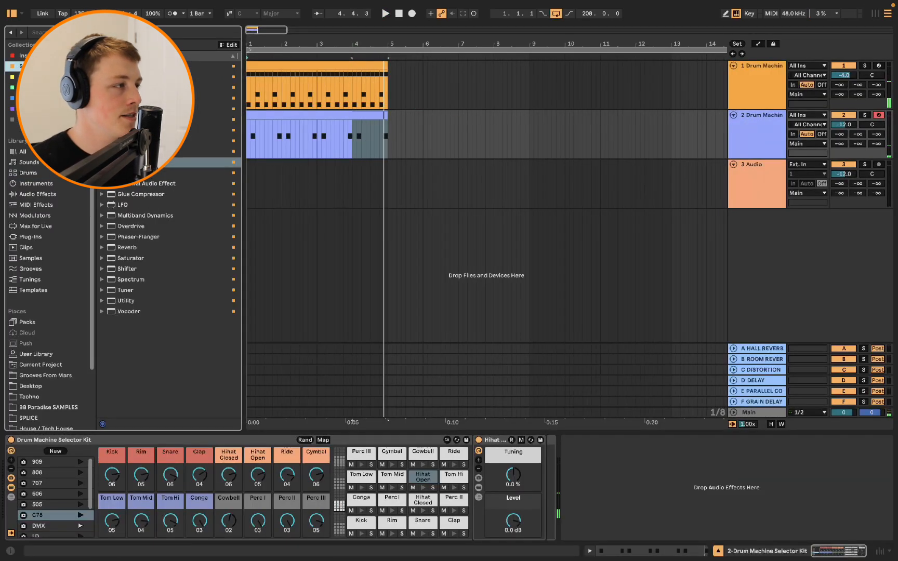
{"action": "double_click", "coordinate": [151, 162]}
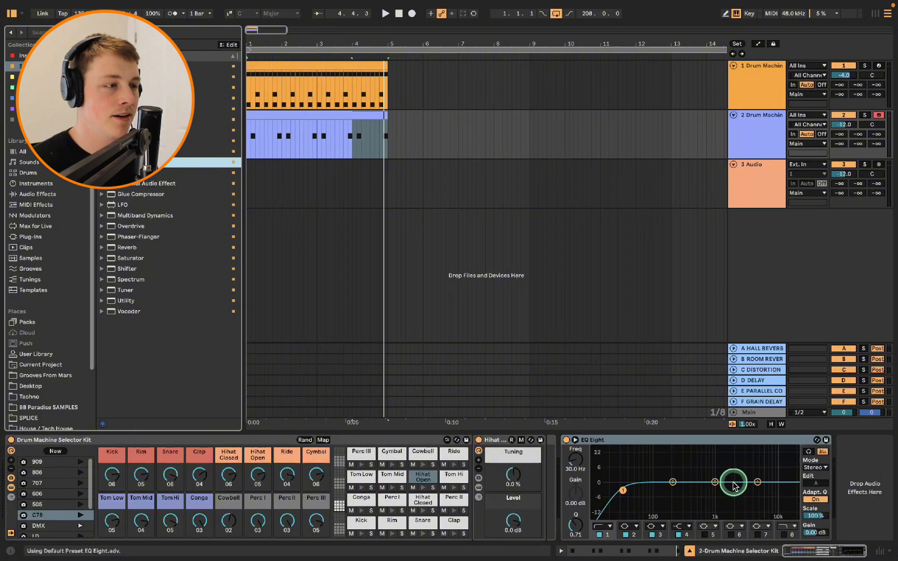
Make EQ band 8 a high shelf boosting the highs, and raise band 1's low-cut frequency on the open hi-hat track.
{"action": "left_click", "coordinate": [782, 526]}
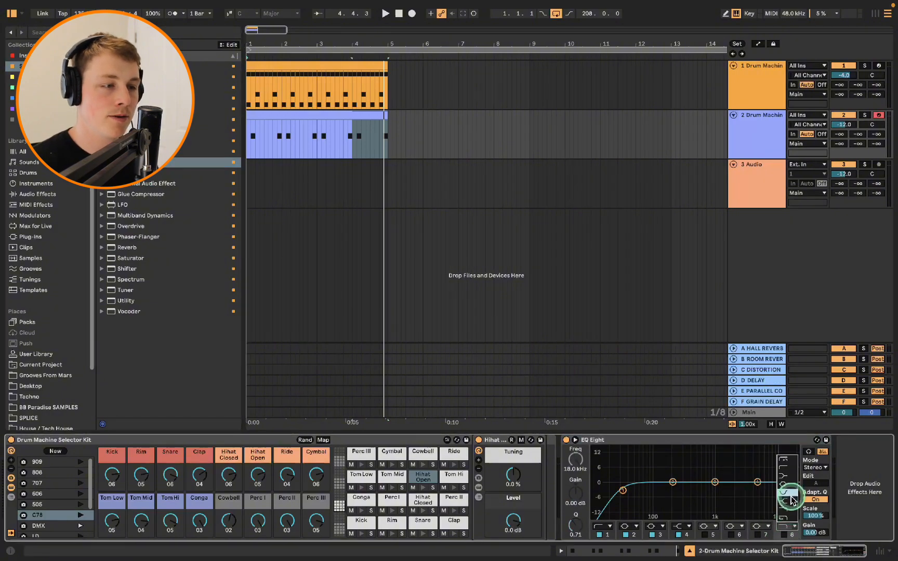
{"action": "left_click", "coordinate": [791, 498]}
{"action": "left_click", "coordinate": [784, 528]}
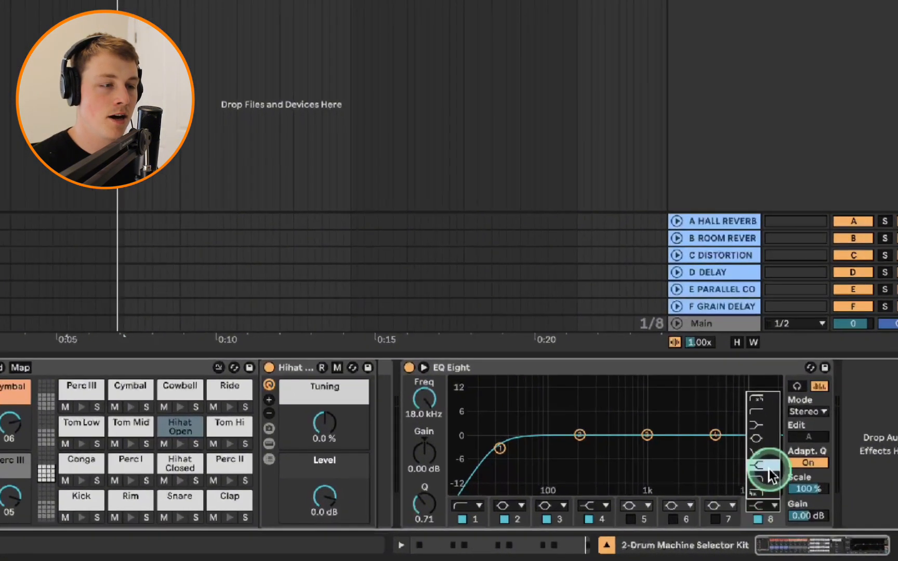
{"action": "left_click", "coordinate": [761, 471]}
{"action": "left_click_drag", "start_coordinate": [774, 435], "coordinate": [677, 416]}
{"action": "key", "text": "space"}
{"action": "left_click_drag", "start_coordinate": [500, 448], "coordinate": [564, 449]}
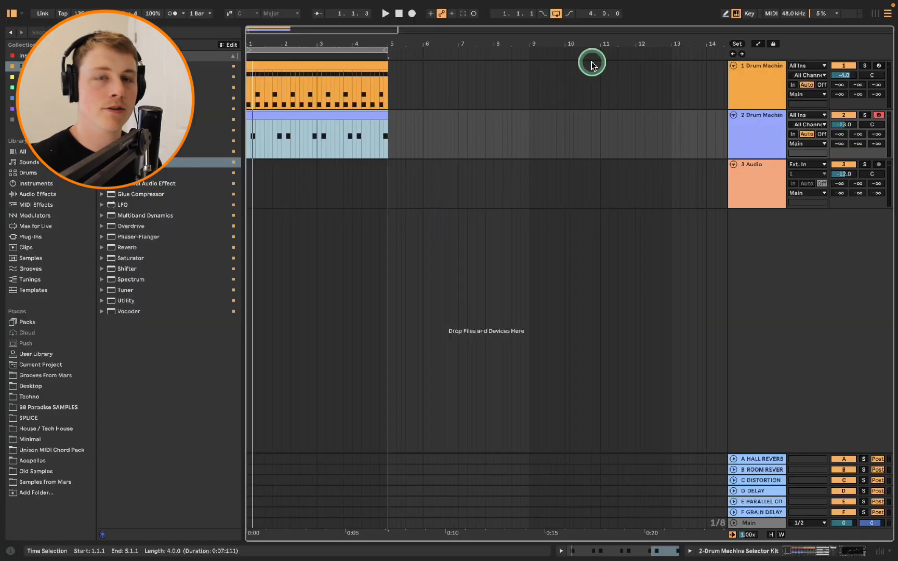
Add the Saturator preset A Bit Warmer to the kick and snare pads of the first drum track's kit.
{"action": "left_click", "coordinate": [749, 83]}
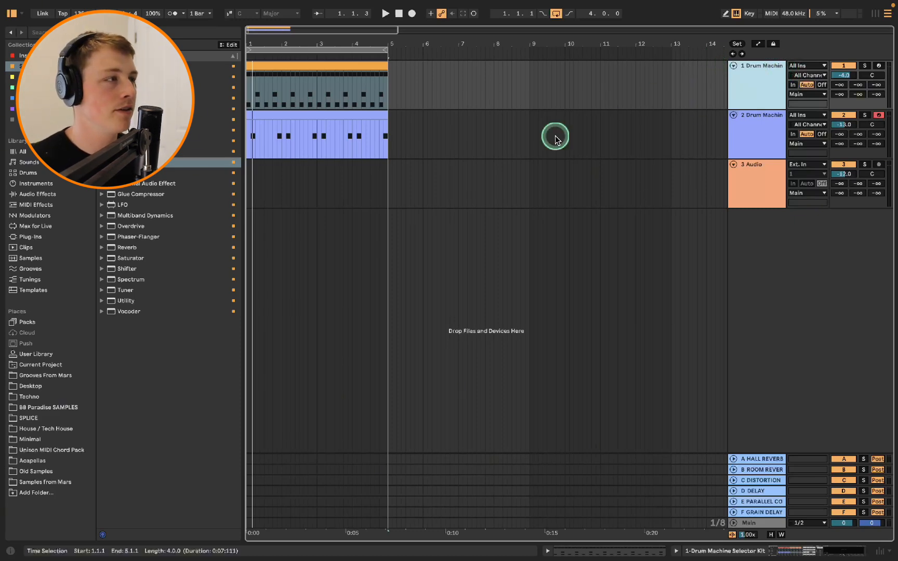
{"action": "double_click", "coordinate": [738, 65]}
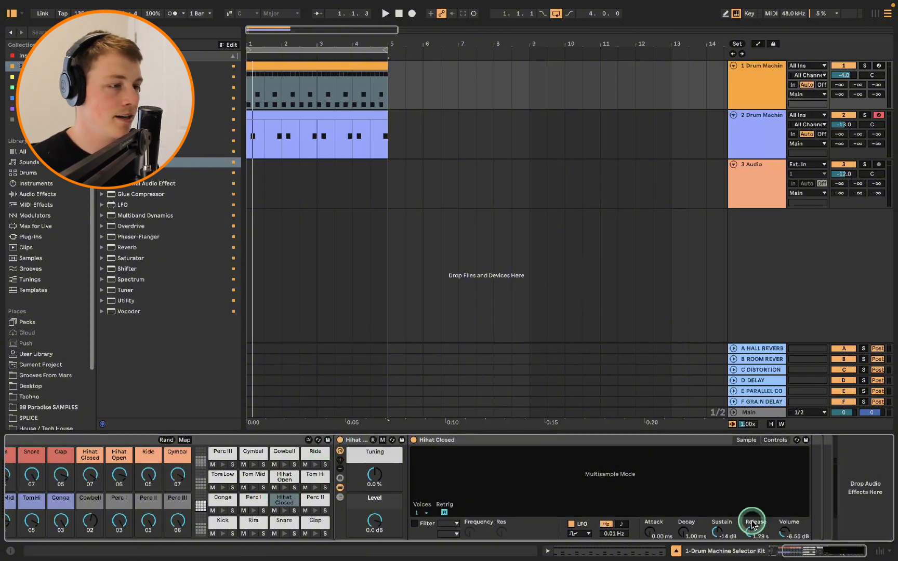
{"action": "left_click", "coordinate": [809, 550]}
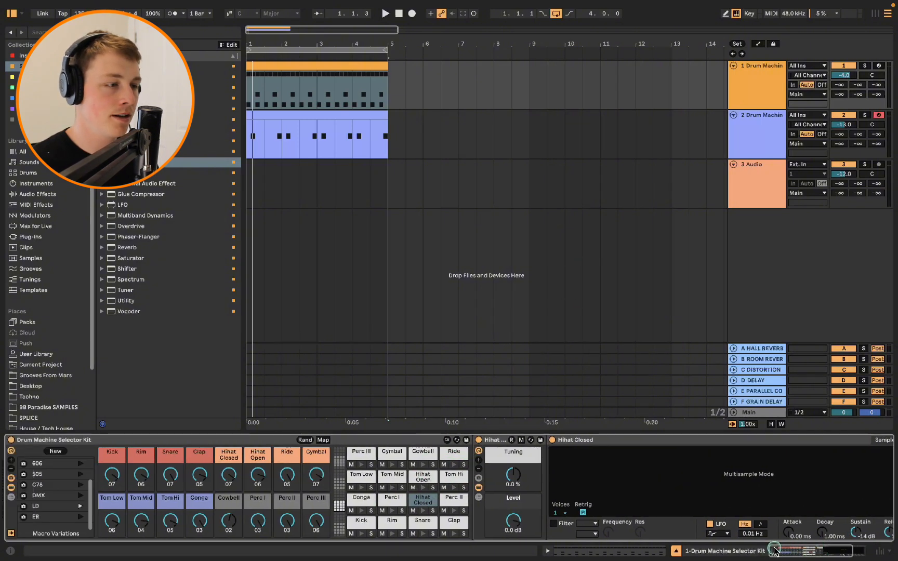
{"action": "left_click", "coordinate": [102, 258]}
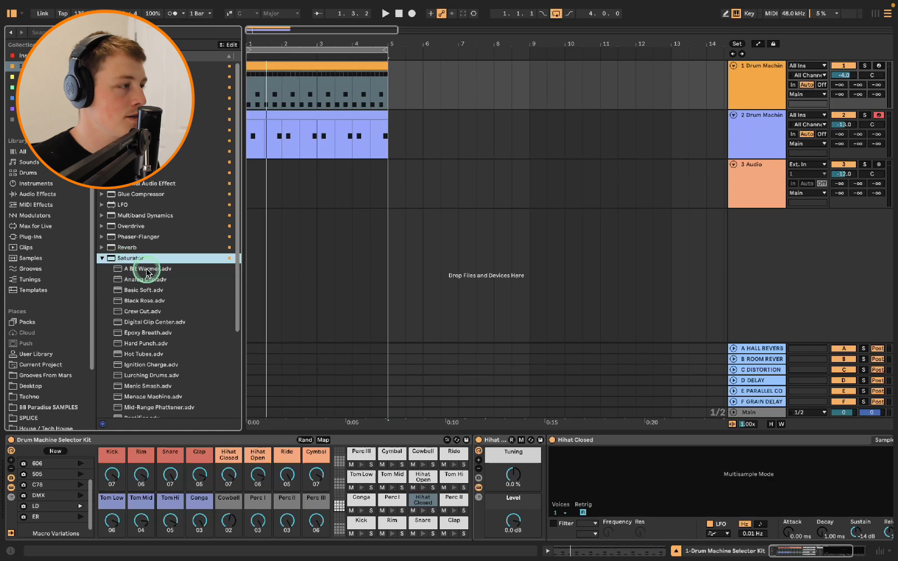
{"action": "left_click_drag", "start_coordinate": [152, 269], "coordinate": [178, 278]}
{"action": "left_click_drag", "start_coordinate": [360, 400], "coordinate": [358, 522]}
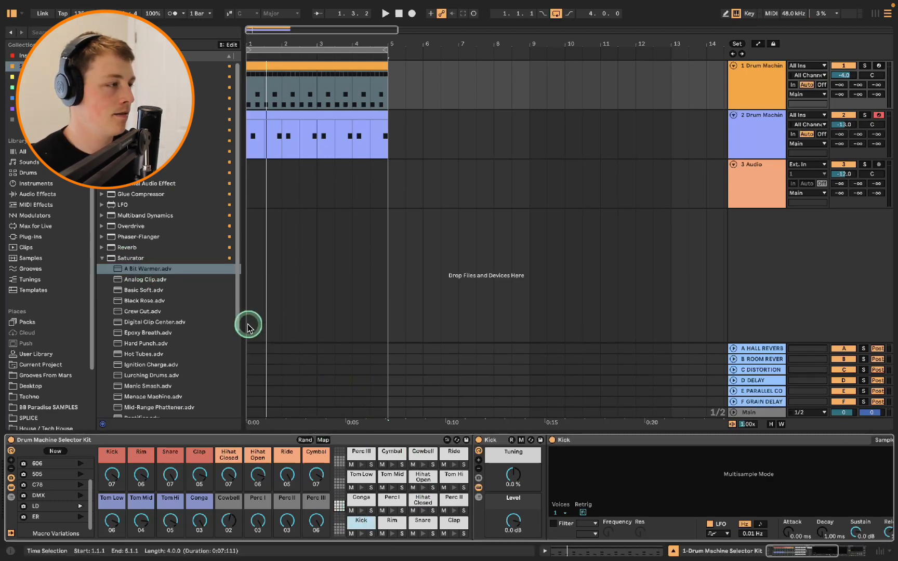
{"action": "left_click_drag", "start_coordinate": [159, 271], "coordinate": [430, 524]}
Set the first drum track's volume to -5 dB and lower all closed hi-hat velocities to the range 58-84 while checking the beat.
{"action": "key", "text": "space"}
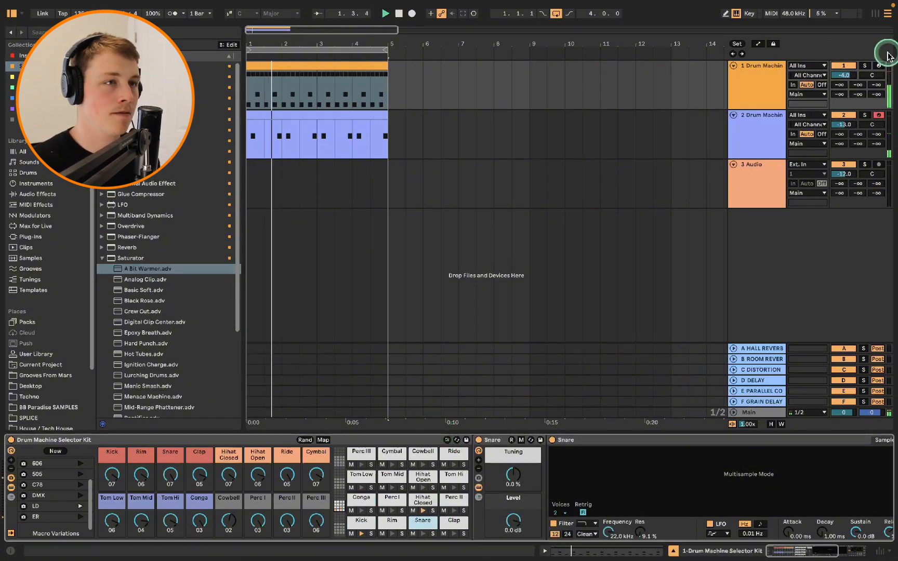
{"action": "left_click_drag", "start_coordinate": [847, 75], "coordinate": [849, 76]}
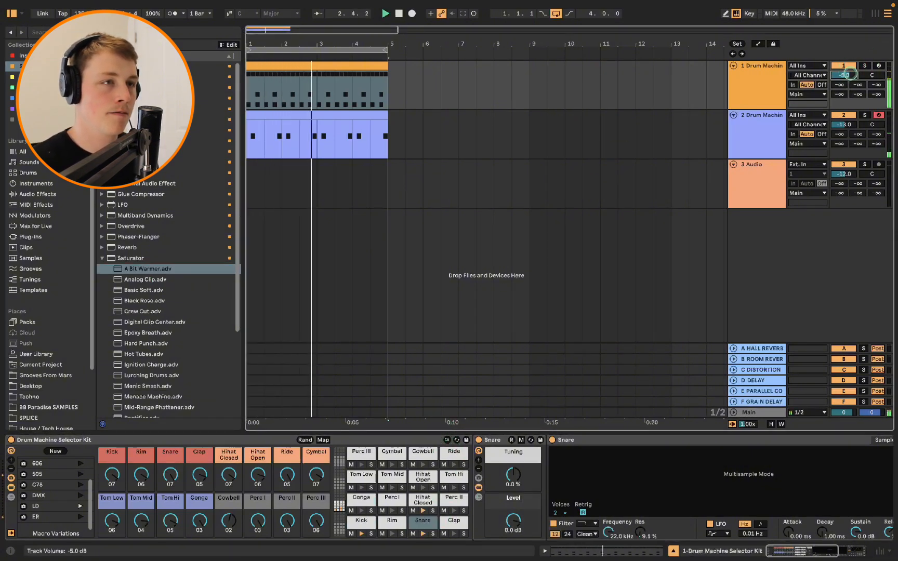
{"action": "left_click_drag", "start_coordinate": [257, 190], "coordinate": [883, 242]}
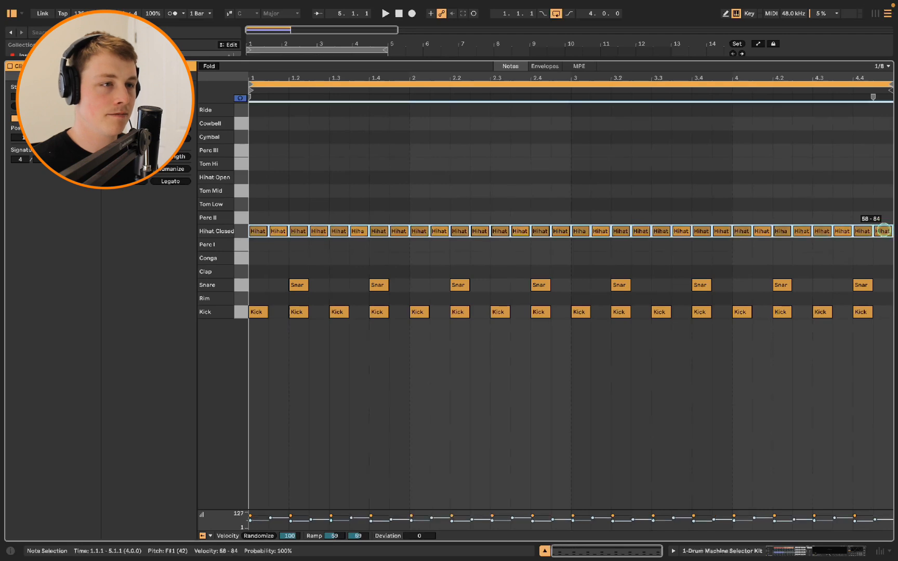
{"action": "key", "text": "space"}
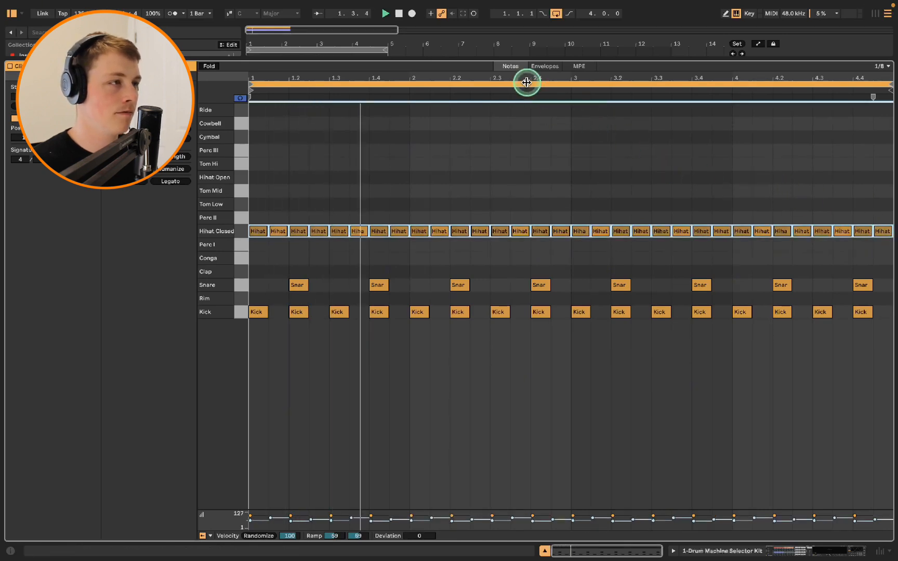
{"action": "key", "text": "super+alt+l"}
{"action": "key", "text": "ctrl+alt+l"}
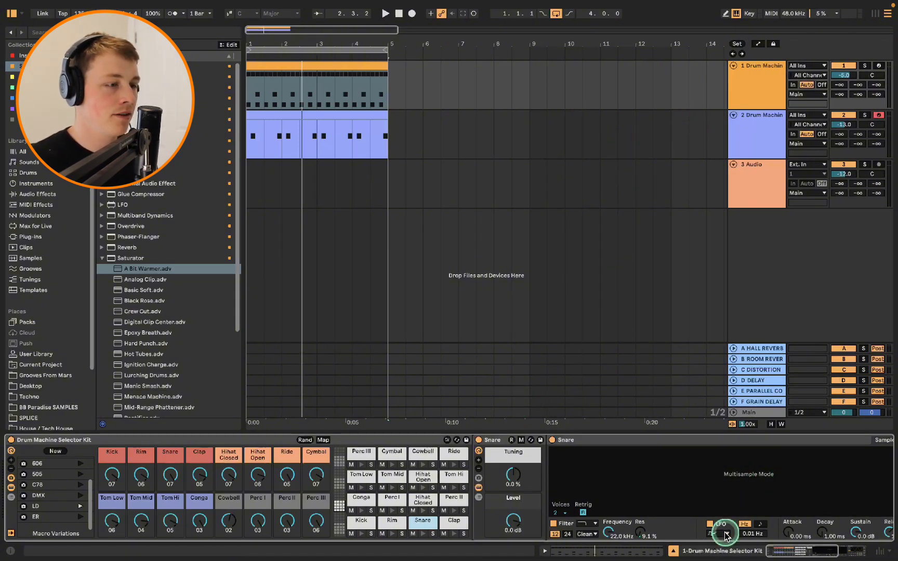
Add a Reverb after the snare pad's saturator with Dry/Wet at 100 % and Predelay at 0.50 ms.
{"action": "double_click", "coordinate": [425, 524]}
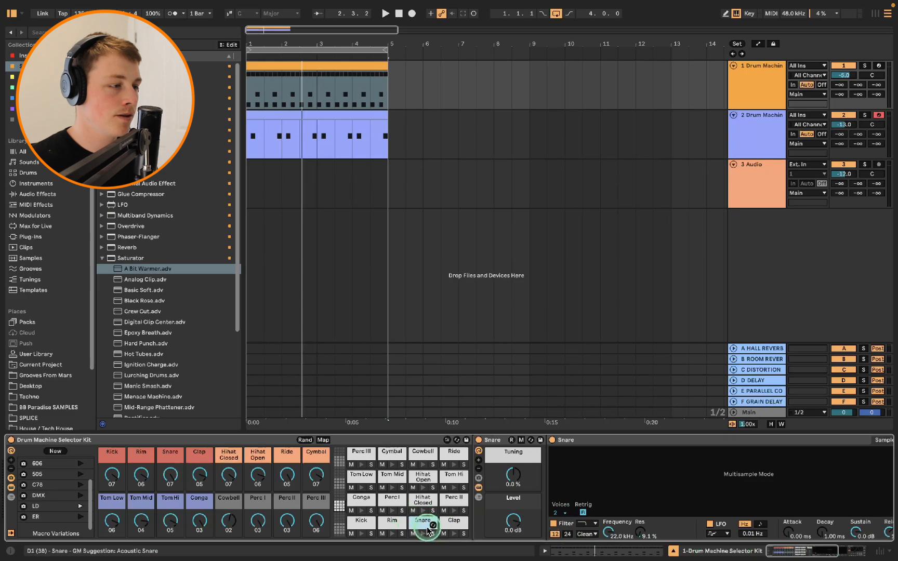
{"action": "double_click", "coordinate": [425, 524]}
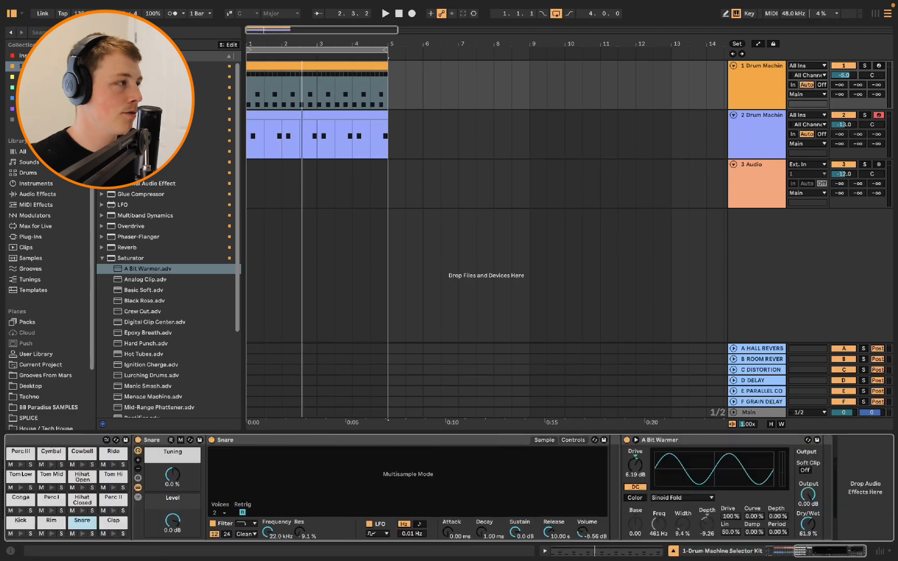
{"action": "left_click", "coordinate": [136, 250]}
{"action": "left_click", "coordinate": [789, 442]}
{"action": "left_click_drag", "start_coordinate": [822, 461], "coordinate": [868, 501]}
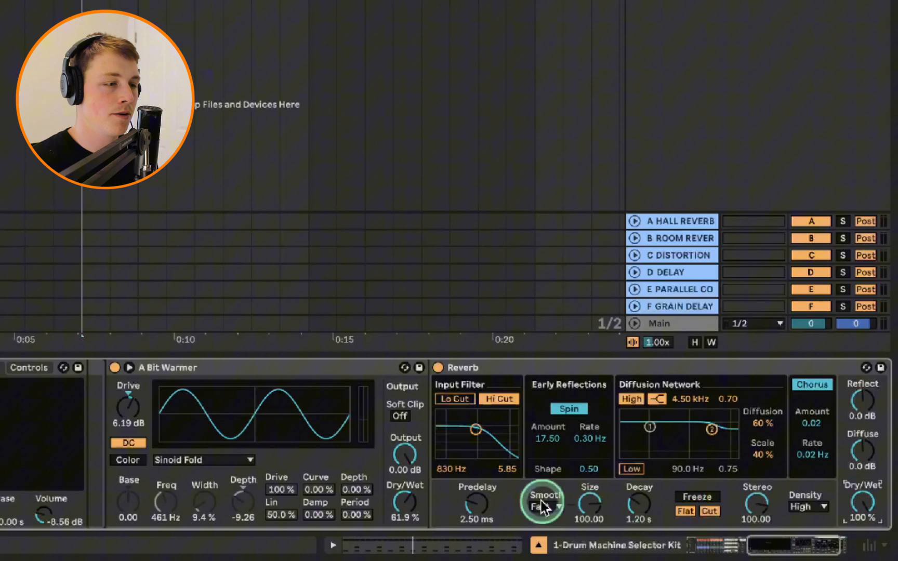
{"action": "left_click_drag", "start_coordinate": [476, 503], "coordinate": [475, 501]}
Group the snare's Reverb into an Audio Effect Rack and show the rack's chain list.
{"action": "left_click", "coordinate": [584, 367]}
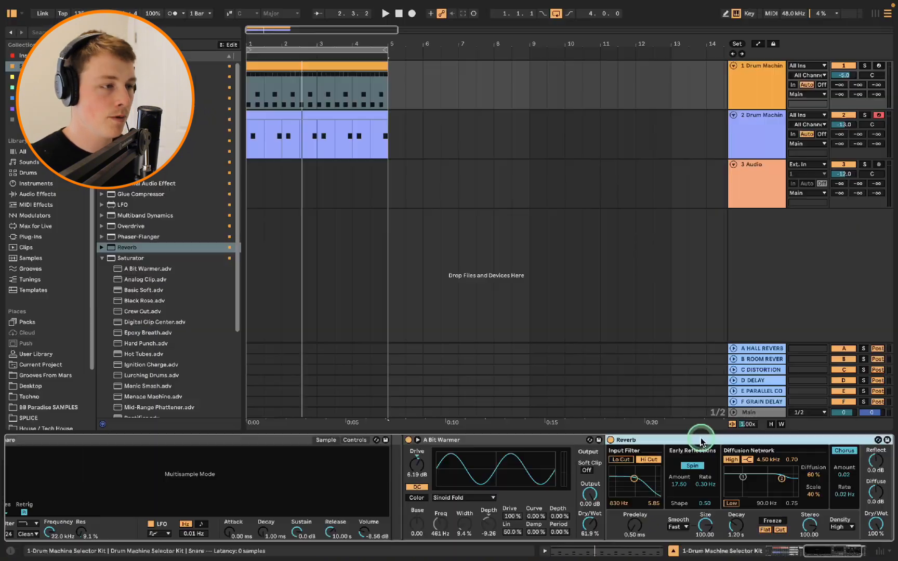
{"action": "key", "text": "super+g"}
{"action": "left_click", "coordinate": [618, 483]}
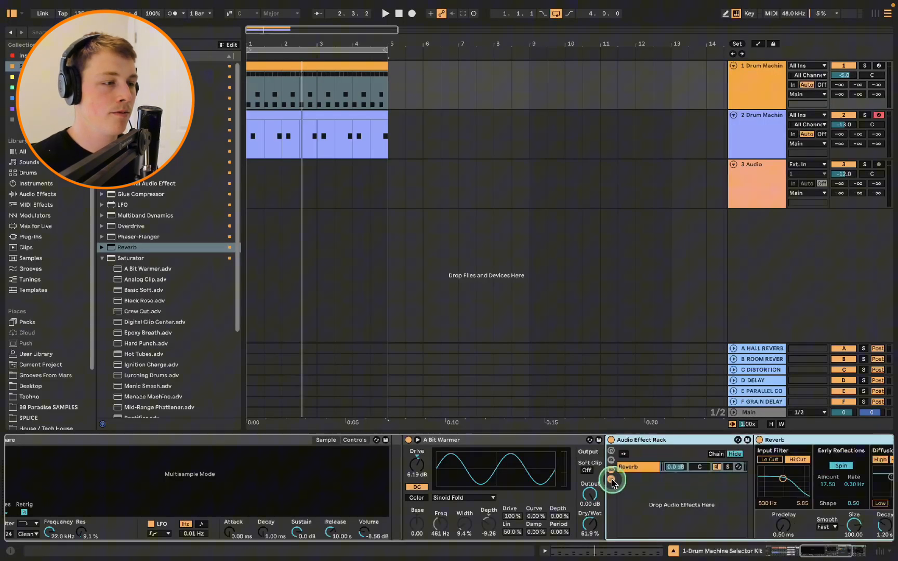
Create a second chain in the snare's Audio Effect Rack, name the empty chain DRY and the Reverb chain WET, and set WET to -8.0 dB.
{"action": "right_click", "coordinate": [650, 485]}
{"action": "left_click", "coordinate": [655, 487]}
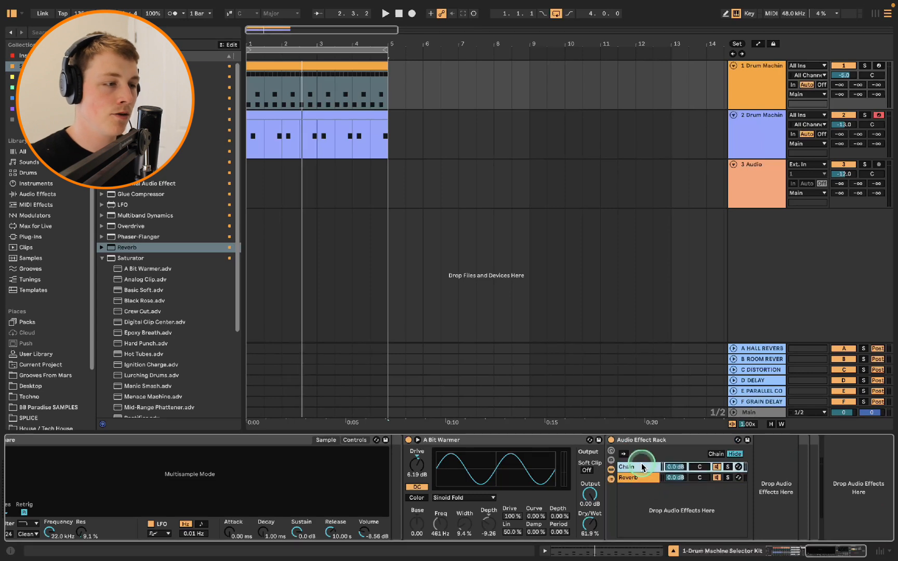
{"action": "right_click", "coordinate": [632, 478]}
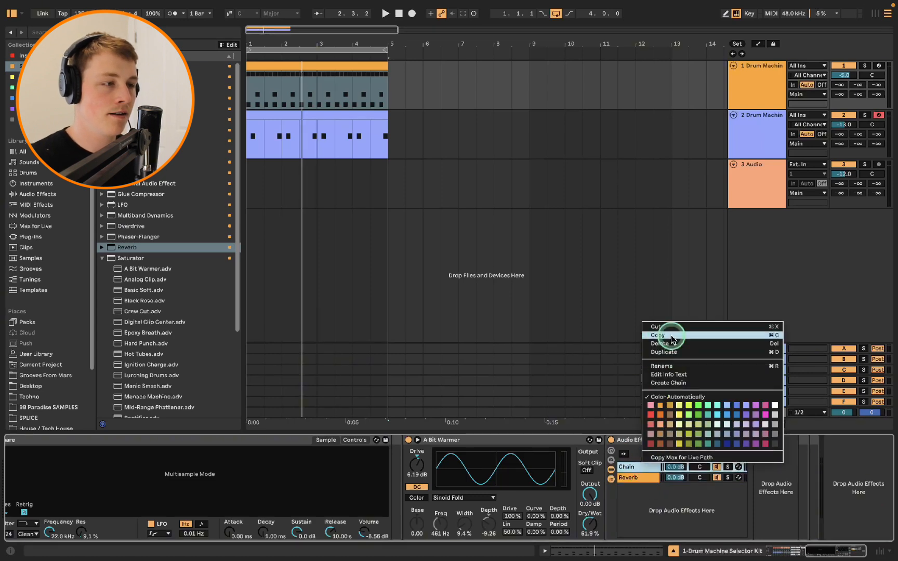
{"action": "key", "text": "Escape"}
{"action": "right_click", "coordinate": [637, 479]}
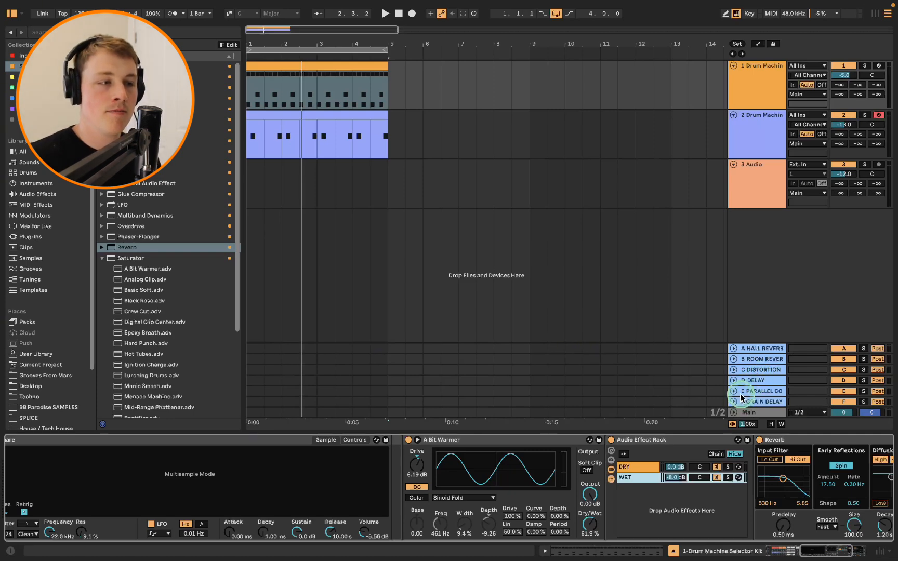
Examine the snare pad's device chain in the kit, including its DRY and WET chains, and compare it with the first track's sends.
{"action": "left_click_drag", "start_coordinate": [812, 551], "coordinate": [243, 514]}
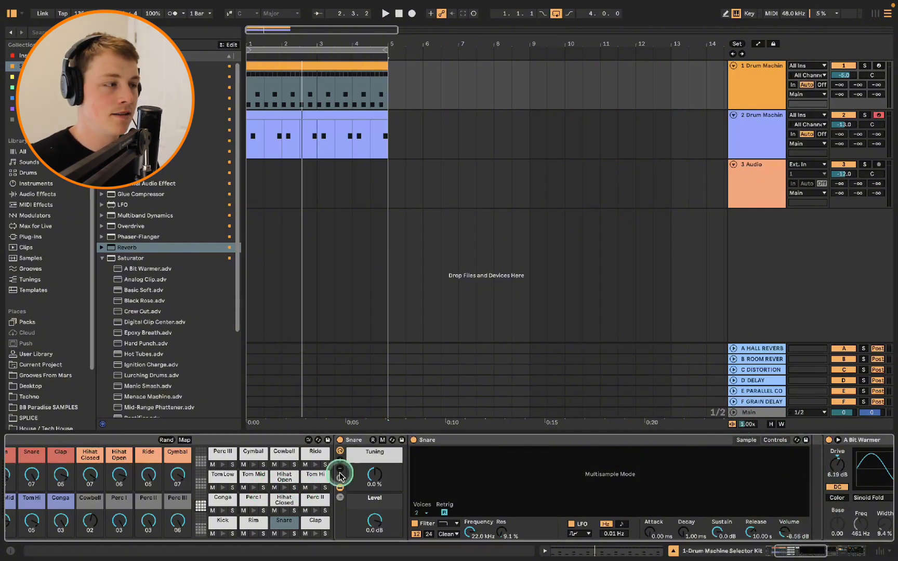
{"action": "left_click", "coordinate": [760, 79]}
{"action": "left_click", "coordinate": [841, 85]}
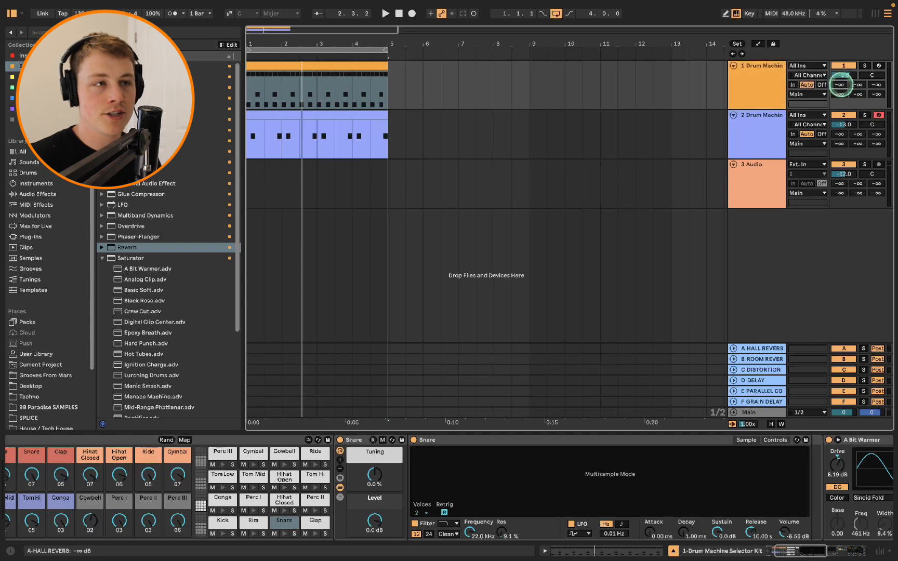
{"action": "scroll", "coordinate": [624, 488], "scroll_direction": "left", "scroll_amount": 3}
{"action": "left_click", "coordinate": [797, 525]}
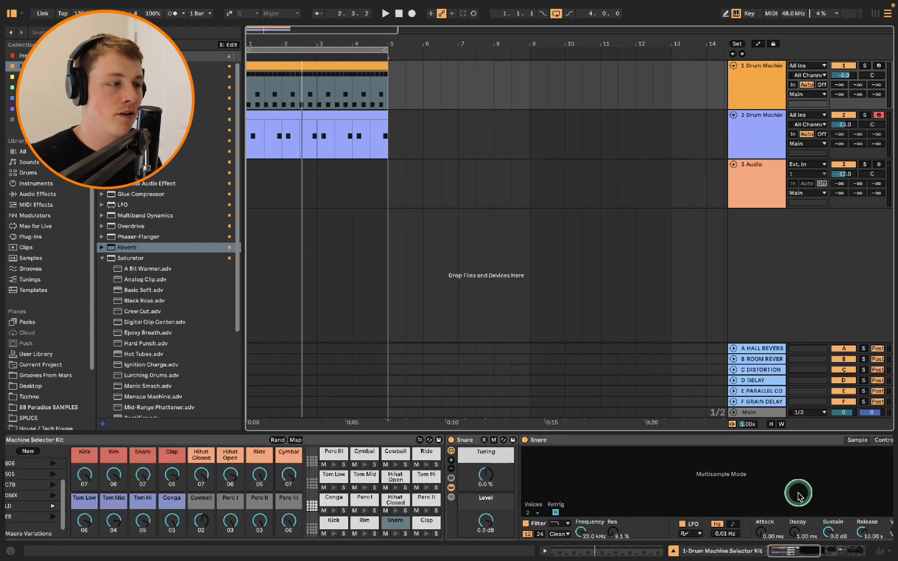
{"action": "left_click", "coordinate": [855, 553]}
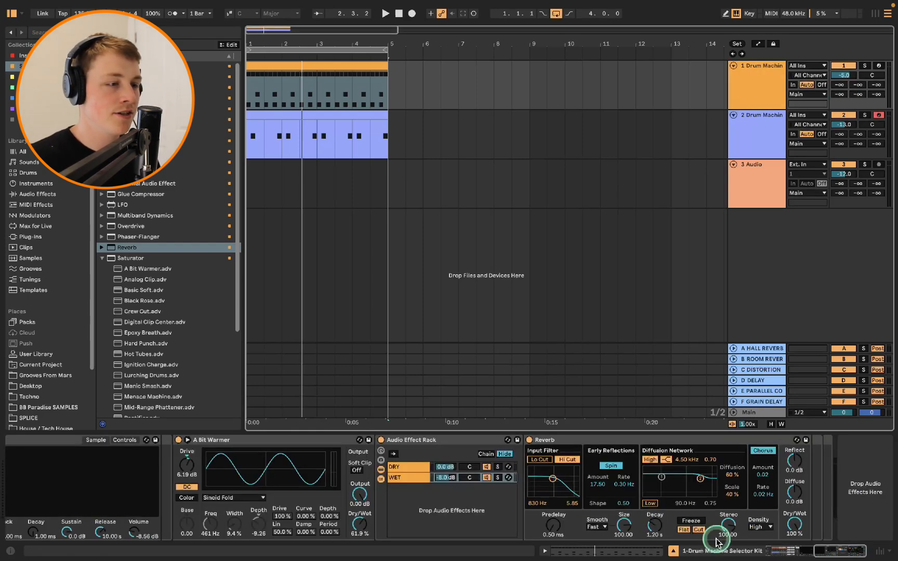
{"action": "left_click_drag", "start_coordinate": [819, 552], "coordinate": [764, 558]}
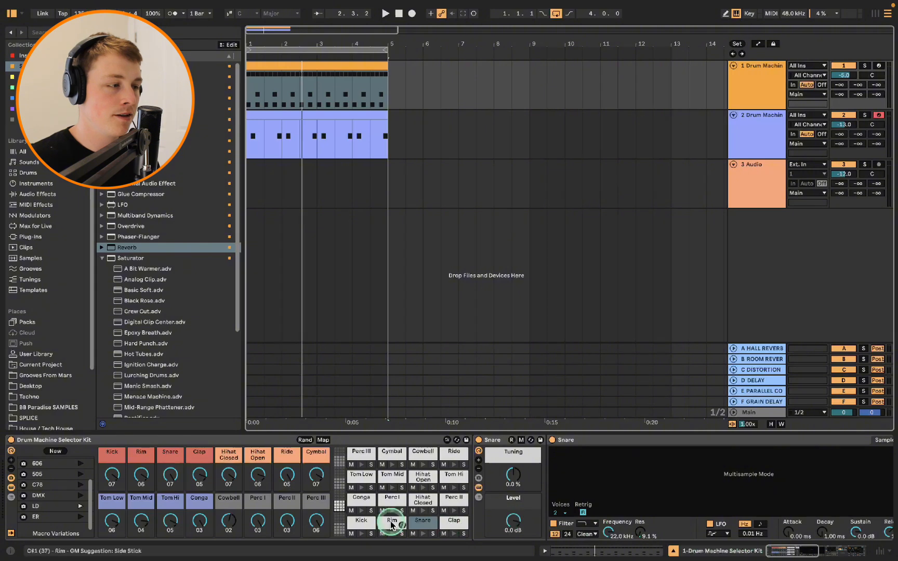
{"action": "scroll", "coordinate": [430, 519], "scroll_direction": "right", "scroll_amount": 5}
{"action": "left_click", "coordinate": [430, 446]}
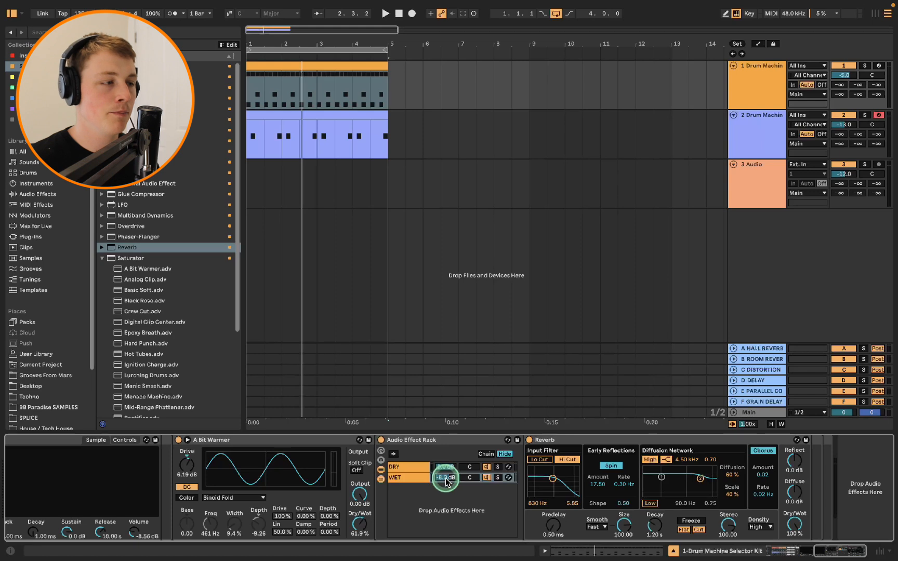
Set the Decay of the snare's Reverb to 3.02 s while the beat plays.
{"action": "key", "text": "space"}
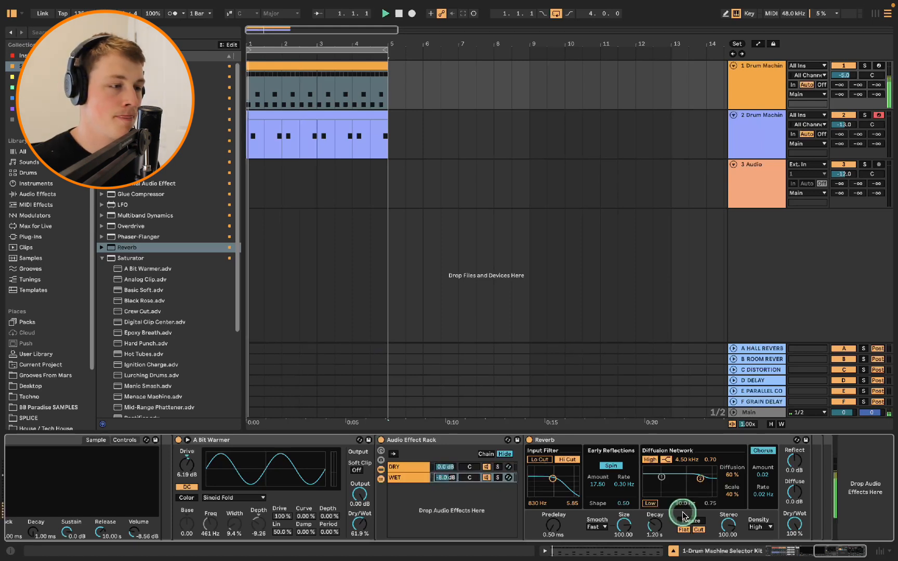
{"action": "left_click_drag", "start_coordinate": [658, 527], "coordinate": [650, 520]}
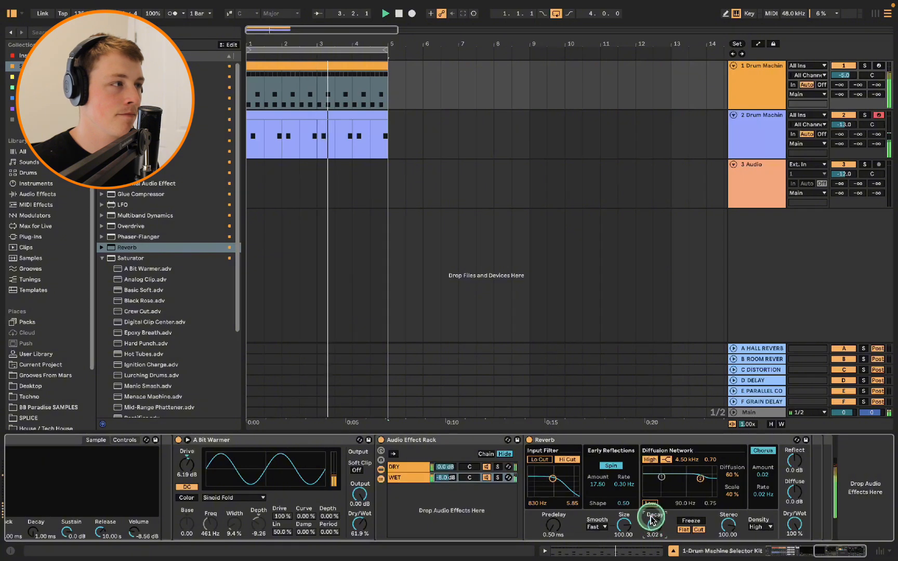
{"action": "scroll", "coordinate": [825, 507], "scroll_direction": "down", "scroll_amount": 3}
Add a Gate audio effect directly after the Reverb in the snare rack's WET chain.
{"action": "left_click", "coordinate": [49, 173]}
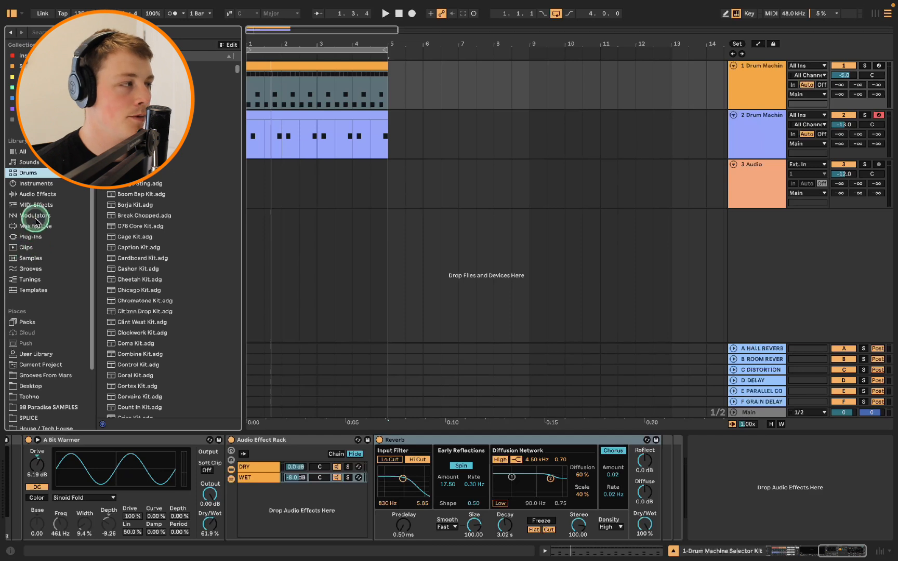
{"action": "left_click", "coordinate": [41, 196]}
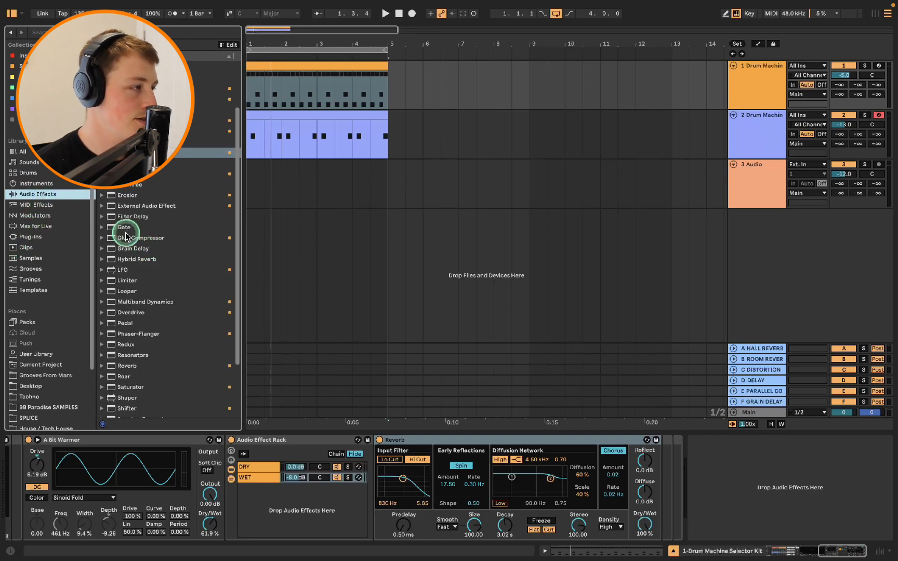
{"action": "left_click_drag", "start_coordinate": [126, 229], "coordinate": [686, 464]}
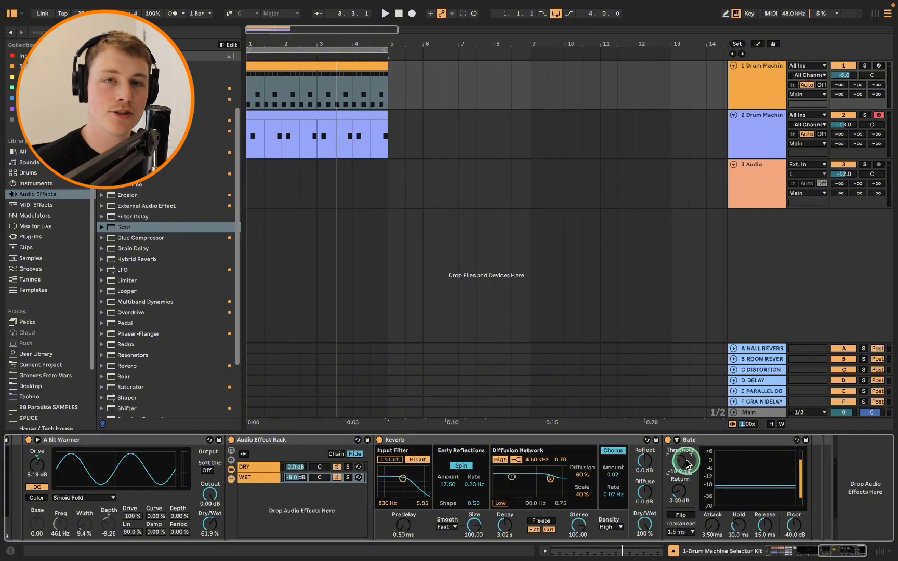
Set the Gate's Threshold to -19.7 dB, Return to 9.14 dB and Release to 8.29 ms while the beat plays.
{"action": "key", "text": "space"}
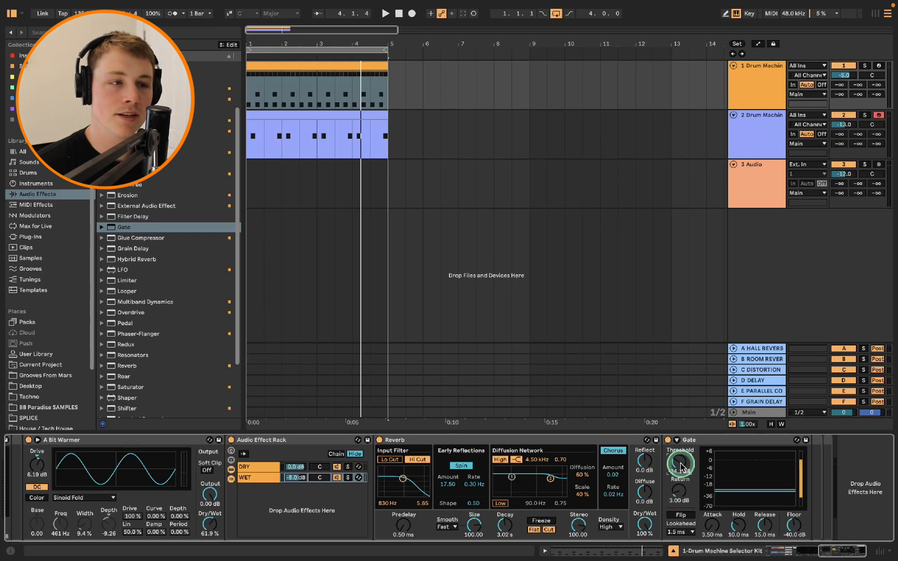
{"action": "key", "text": "space"}
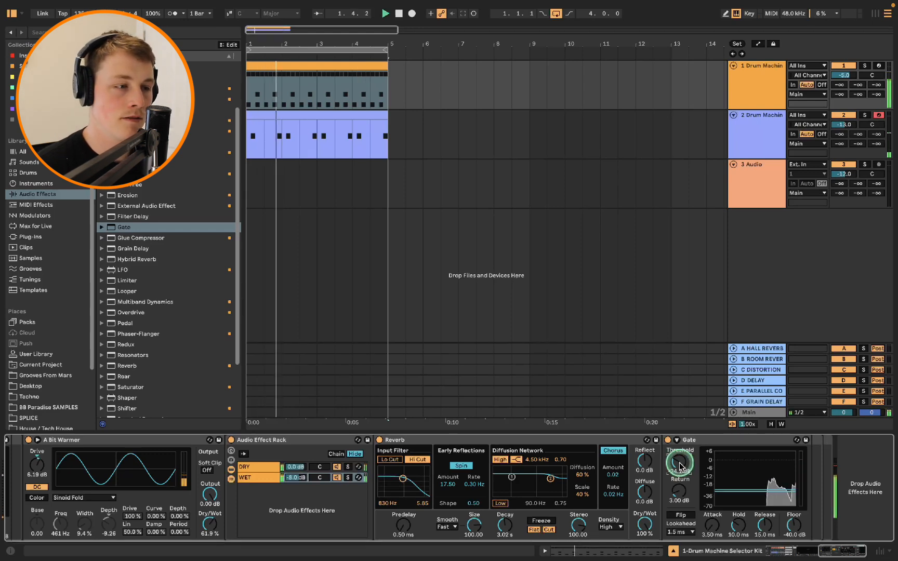
{"action": "left_click_drag", "start_coordinate": [679, 490], "coordinate": [679, 483]}
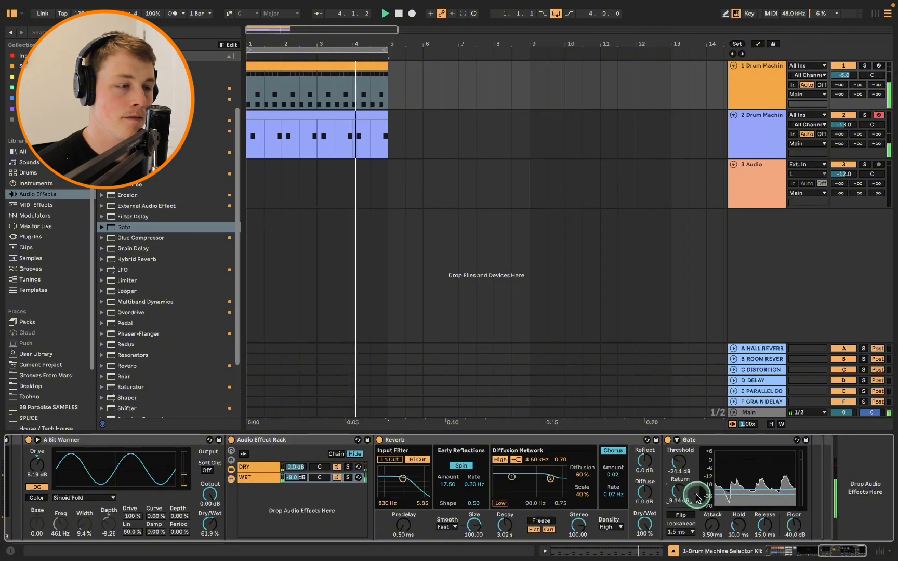
{"action": "left_click_drag", "start_coordinate": [766, 524], "coordinate": [765, 531]}
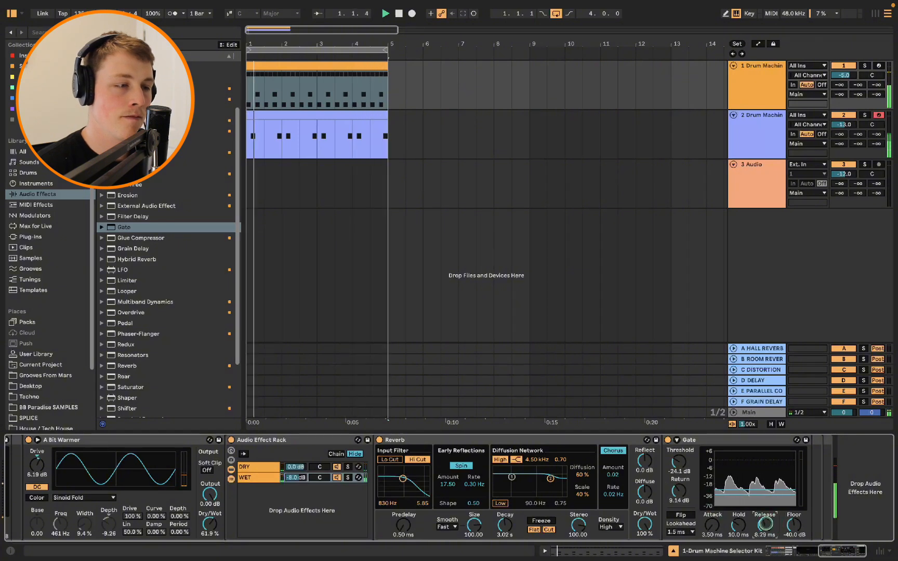
{"action": "left_click_drag", "start_coordinate": [679, 462], "coordinate": [680, 458]}
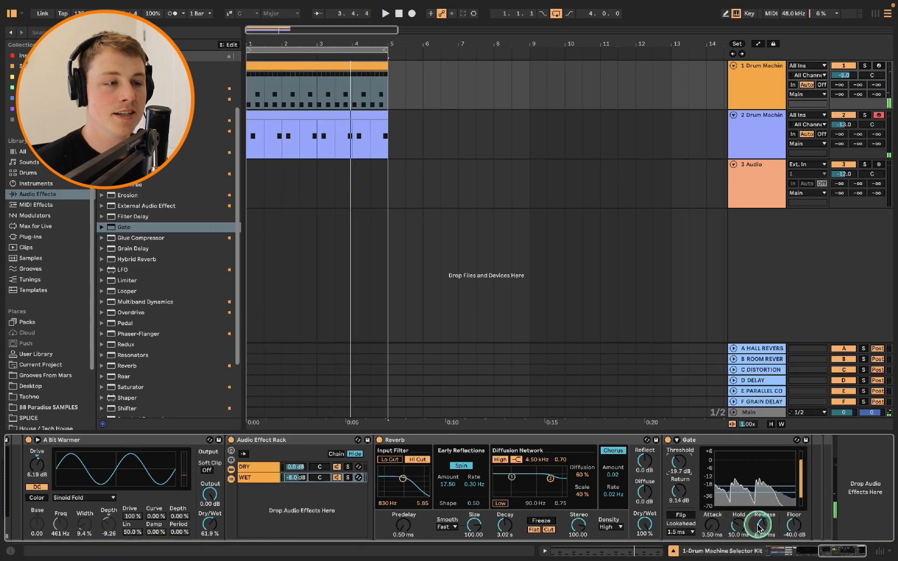
Solo the first drum track and its snare pad and play the loop to audition the gated snare reverb.
{"action": "left_click", "coordinate": [866, 67]}
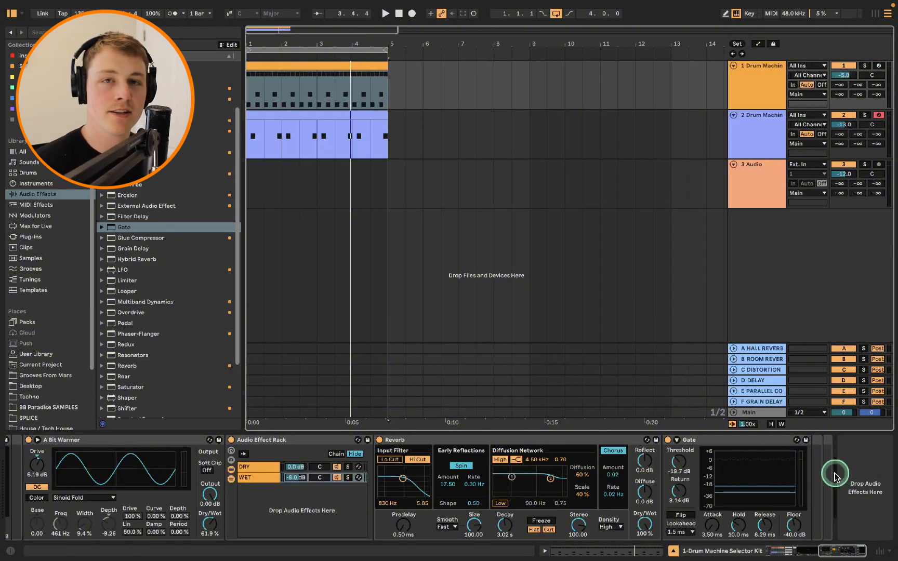
{"action": "left_click", "coordinate": [802, 552]}
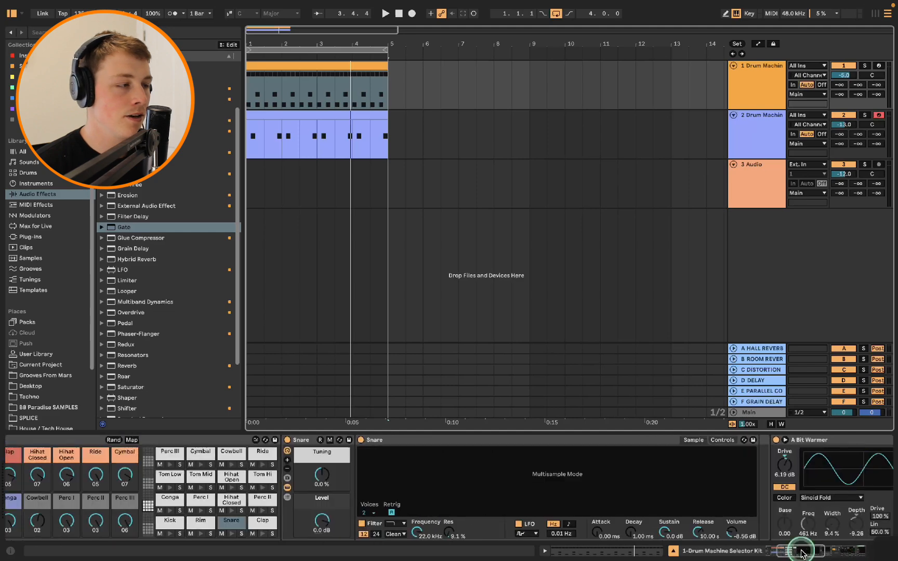
{"action": "left_click", "coordinate": [242, 533]}
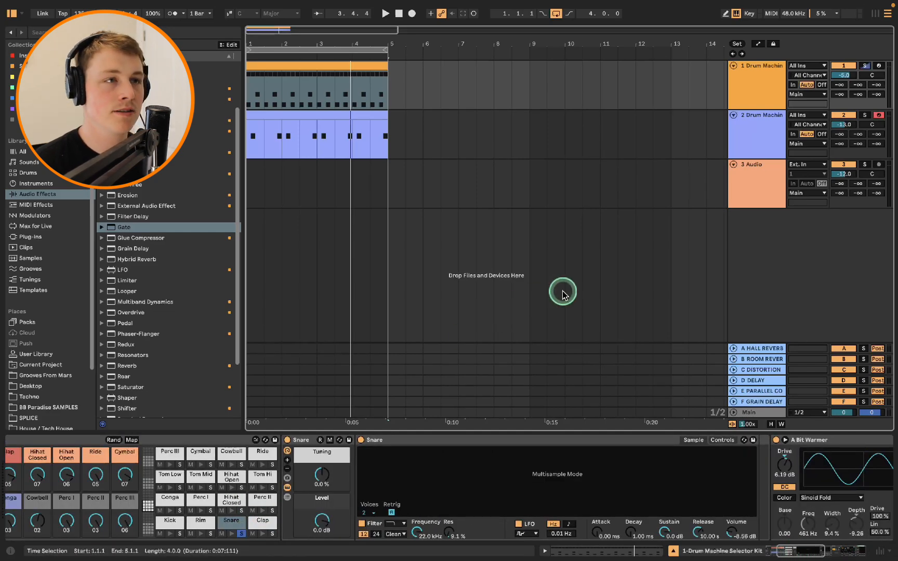
{"action": "left_click", "coordinate": [867, 67]}
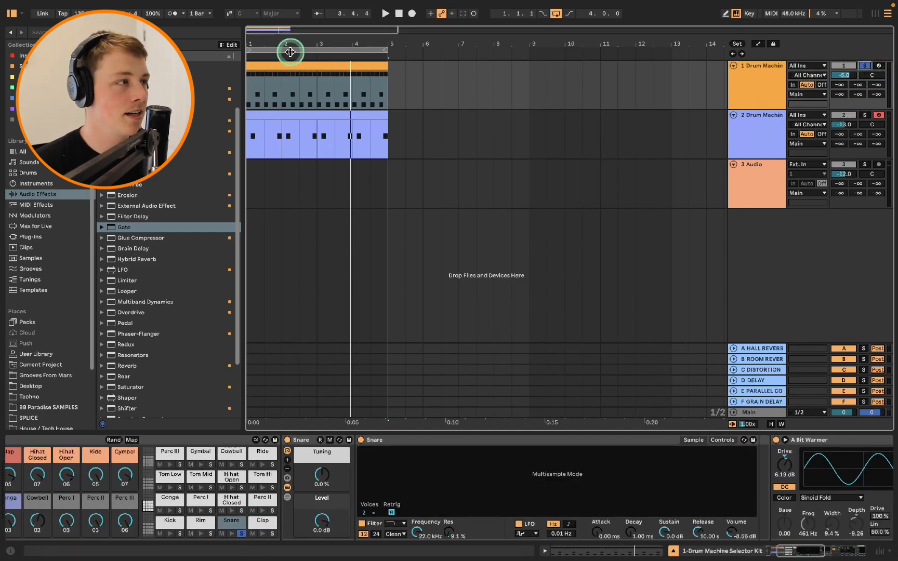
{"action": "left_click_drag", "start_coordinate": [271, 37], "coordinate": [282, 43]}
{"action": "left_click", "coordinate": [299, 73]}
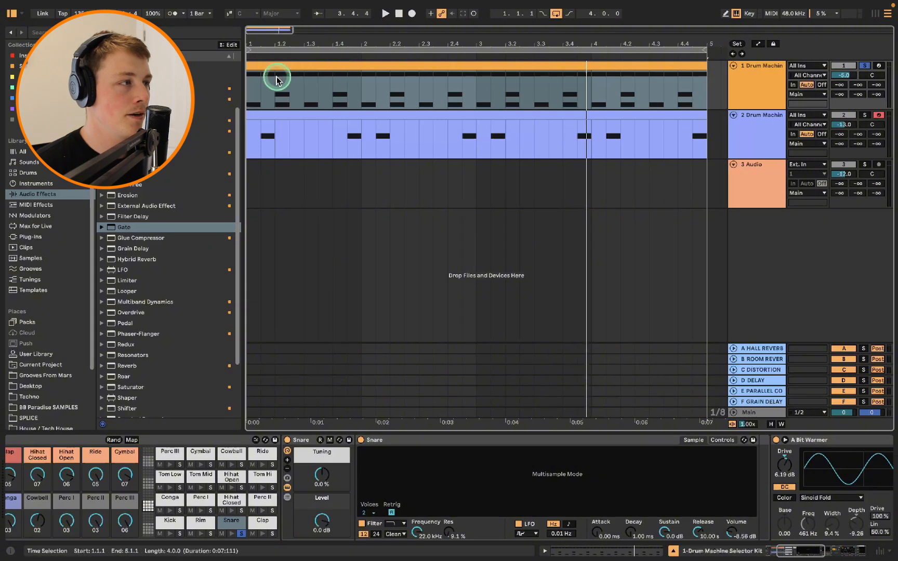
{"action": "key", "text": "space"}
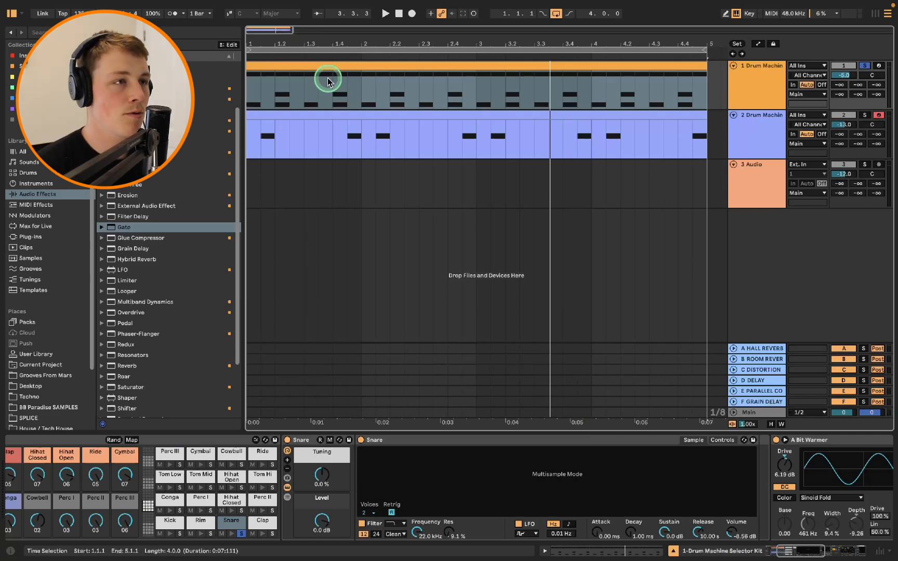
{"action": "key", "text": "space"}
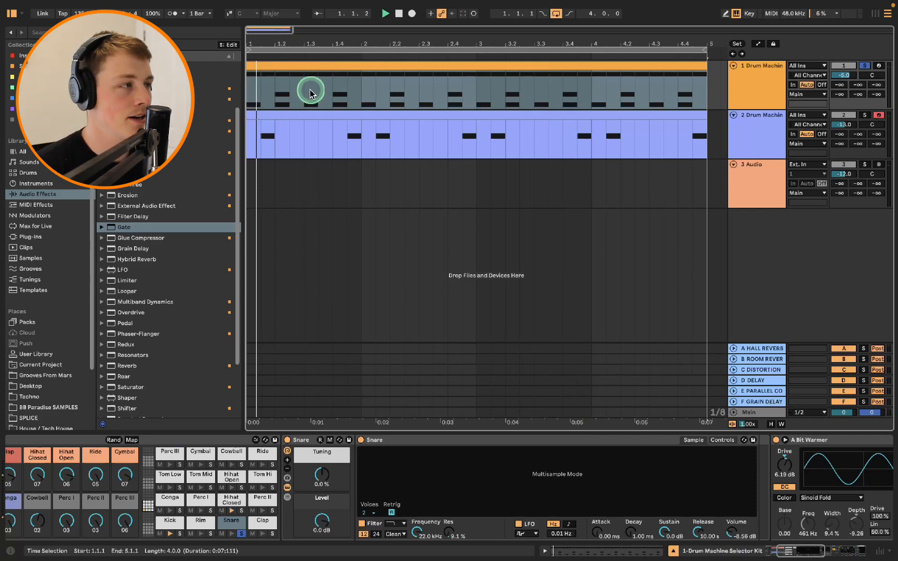
{"action": "key", "text": "space"}
Unsolo the first drum track and its snare pad and play back the full beat.
{"action": "left_click", "coordinate": [866, 66]}
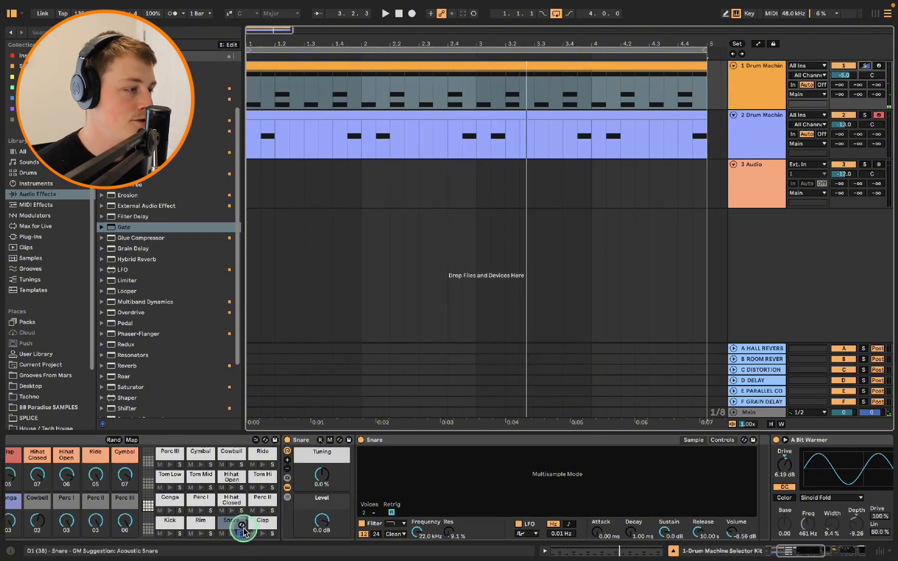
{"action": "left_click", "coordinate": [241, 533]}
{"action": "key", "text": "space"}
{"action": "scroll", "coordinate": [361, 135], "scroll_direction": "down", "scroll_amount": 5}
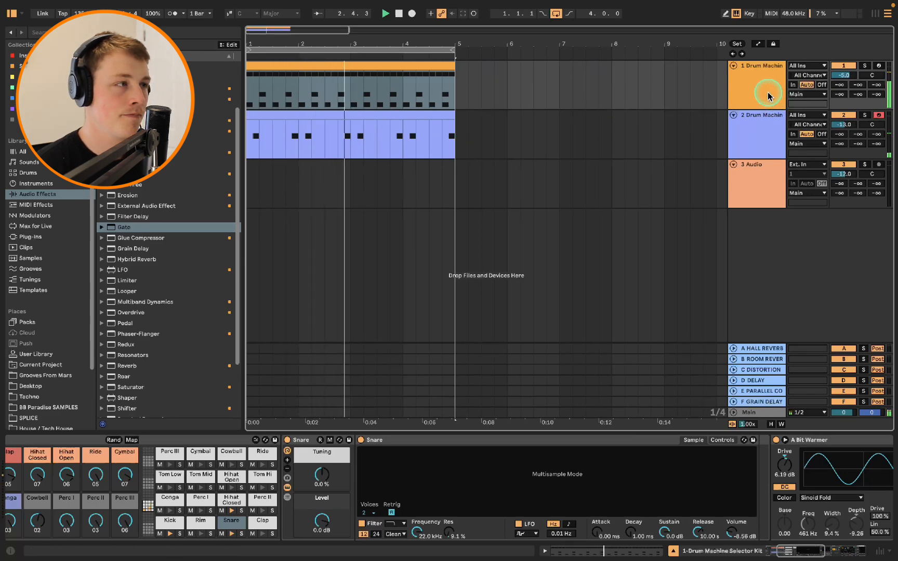
Insert a MIDI track below the second drum track and load the Drum Machine Selector Kit onto it.
{"action": "left_click", "coordinate": [762, 135]}
{"action": "key", "text": "ctrl+shift+t"}
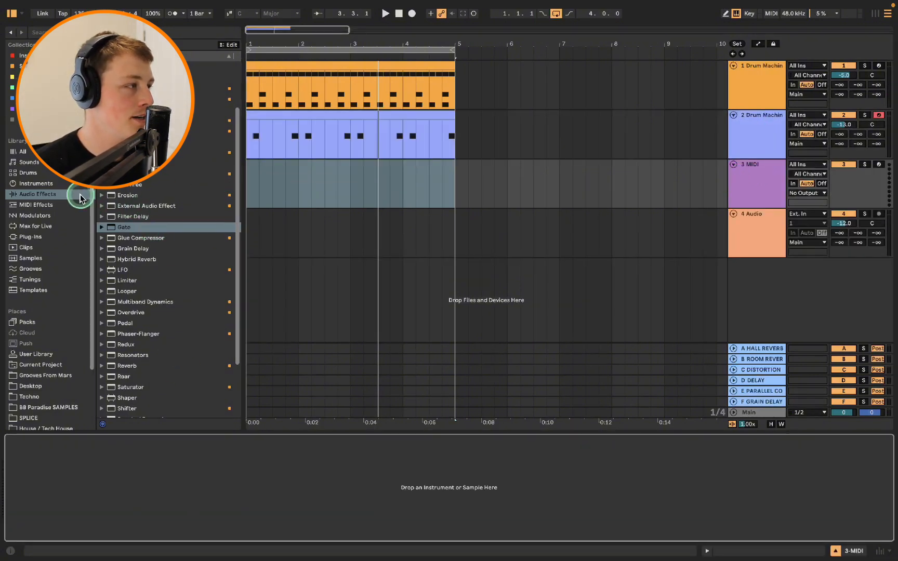
{"action": "left_click", "coordinate": [53, 173]}
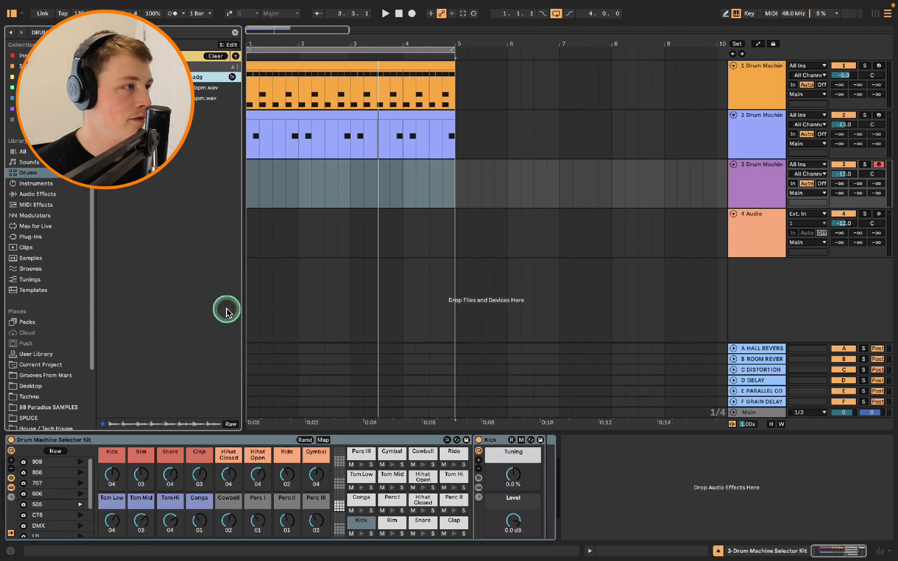
Create a four-bar MIDI clip from bar 1 on the third drum track and place quarter-note kicks on every beat.
{"action": "left_click_drag", "start_coordinate": [456, 186], "coordinate": [209, 180]}
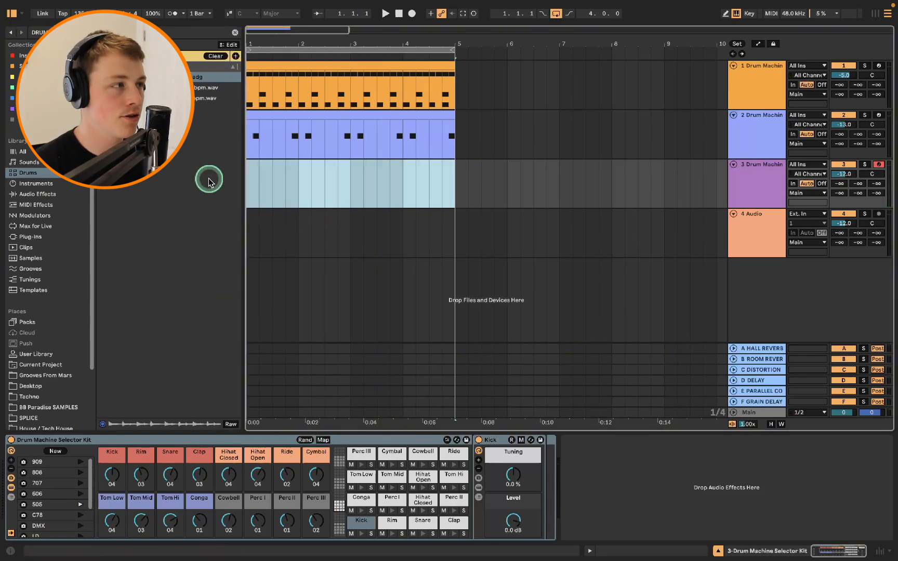
{"action": "key", "text": "ctrl+shift+m"}
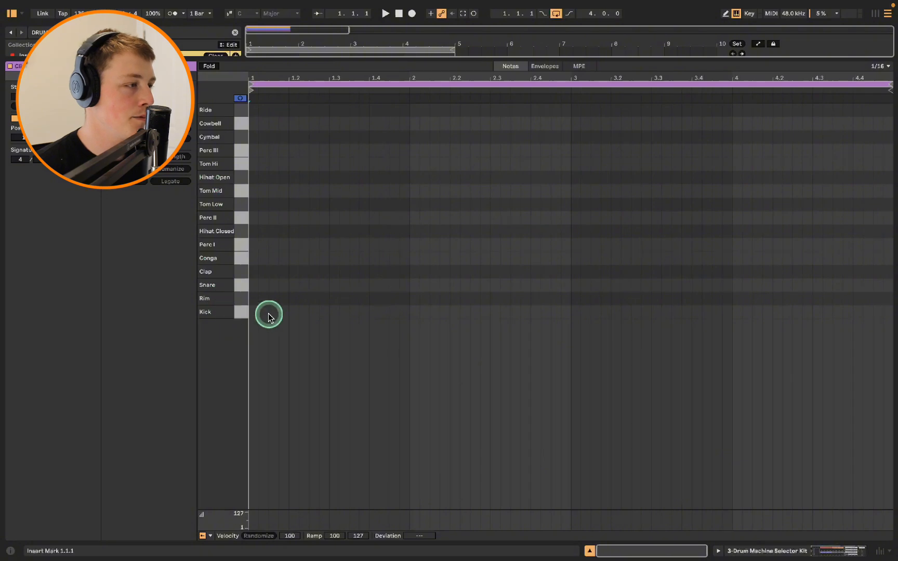
{"action": "mouse_move", "coordinate": [269, 315]}
{"action": "left_mouse_down"}
{"action": "mouse_move", "coordinate": [361, 310]}
{"action": "mouse_move", "coordinate": [291, 313]}
{"action": "left_mouse_up"}
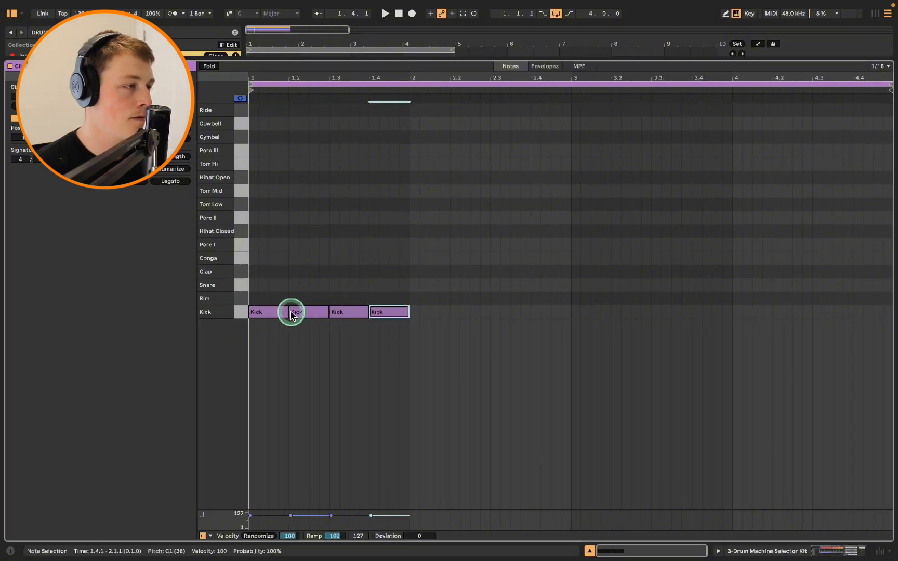
{"action": "key", "text": "ctrl+a"}
{"action": "key", "text": "ctrl+d"}
{"action": "key", "text": "ctrl+d"}
{"action": "key", "text": "ctrl+d"}
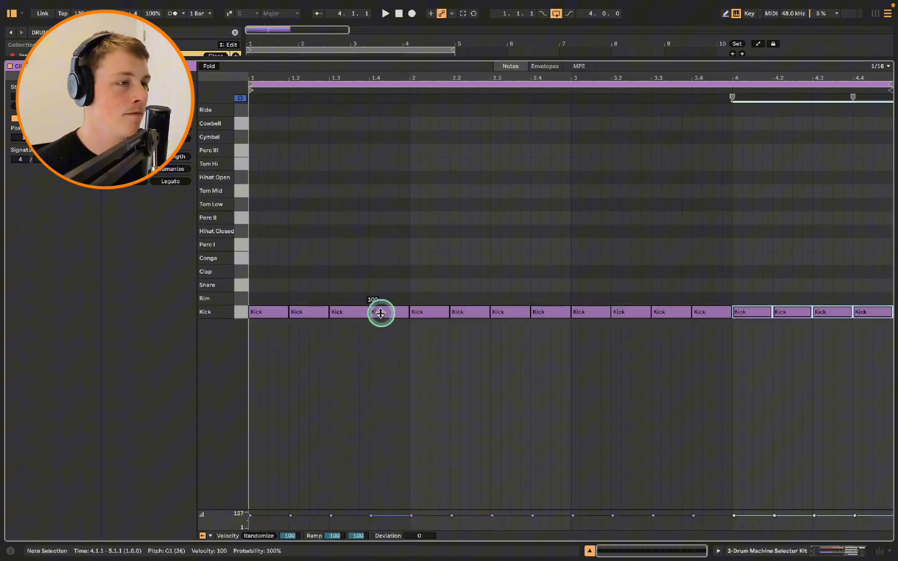
Place snare notes on beats 2 and 4 of the third drum track's first bar and duplicate them across all four bars.
{"action": "left_click", "coordinate": [284, 314]}
{"action": "left_click_drag", "start_coordinate": [278, 312], "coordinate": [389, 286], "text": "alt"}
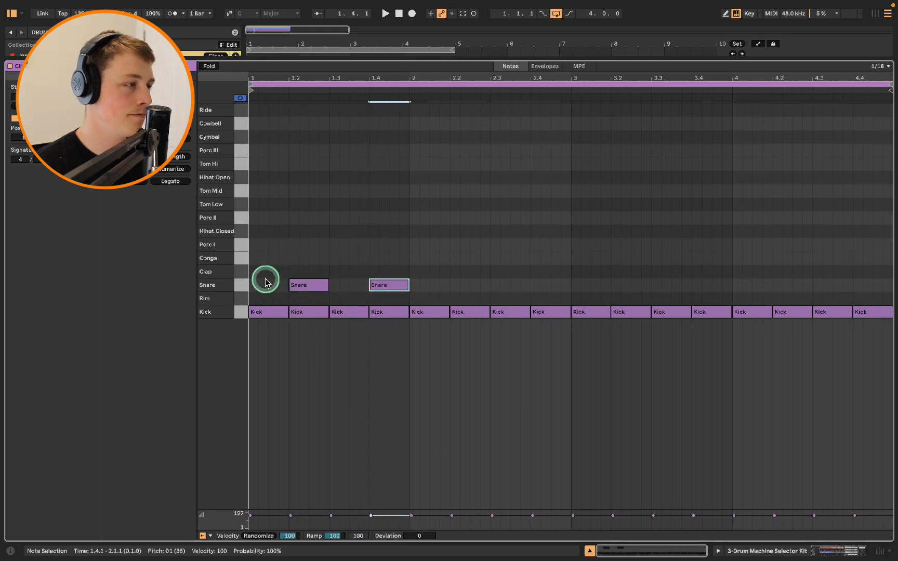
{"action": "left_click_drag", "start_coordinate": [250, 285], "coordinate": [398, 282]}
{"action": "key", "text": "ctrl+d"}
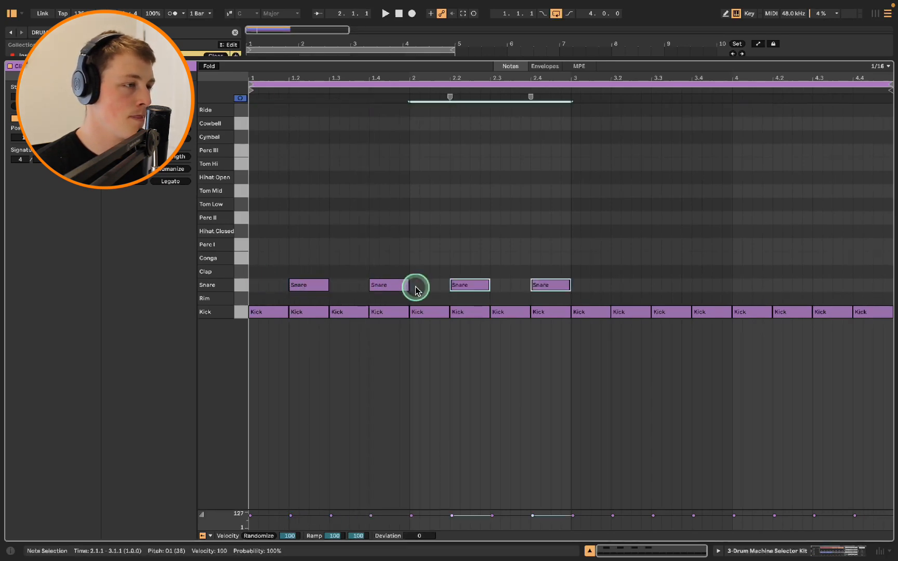
{"action": "key", "text": "ctrl+d"}
{"action": "key", "text": "ctrl+d"}
Play the beat and briefly solo the third drum track to compare it alone and within the full mix.
{"action": "key", "text": "space"}
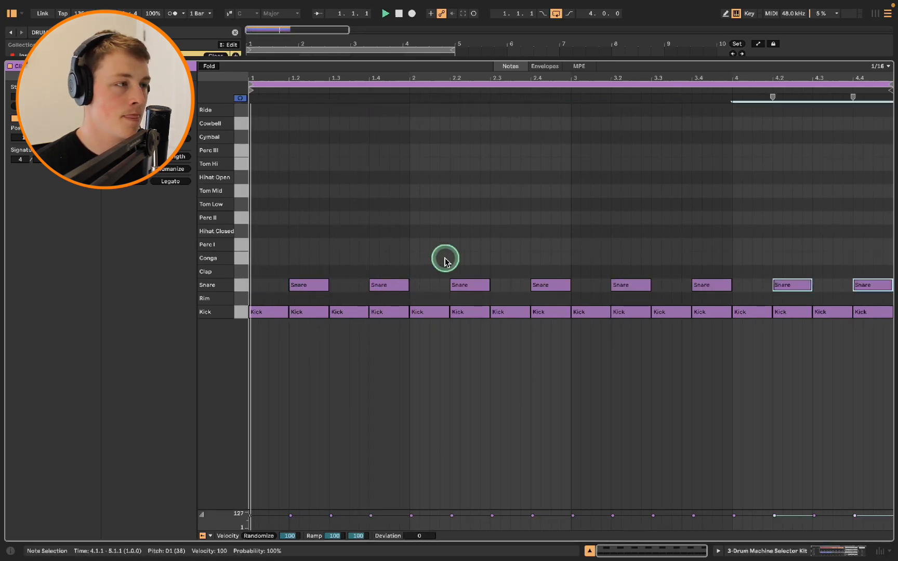
{"action": "double_click", "coordinate": [393, 60]}
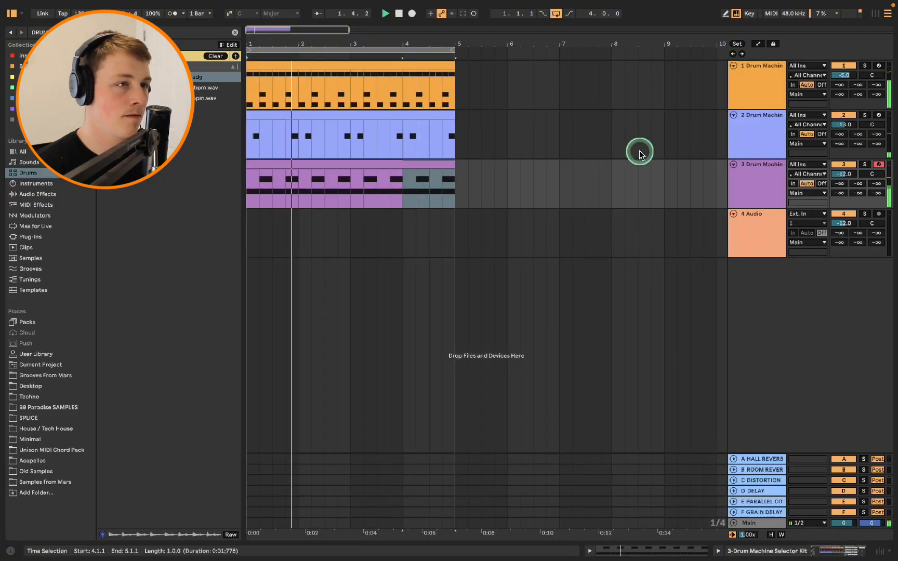
{"action": "left_click", "coordinate": [865, 165]}
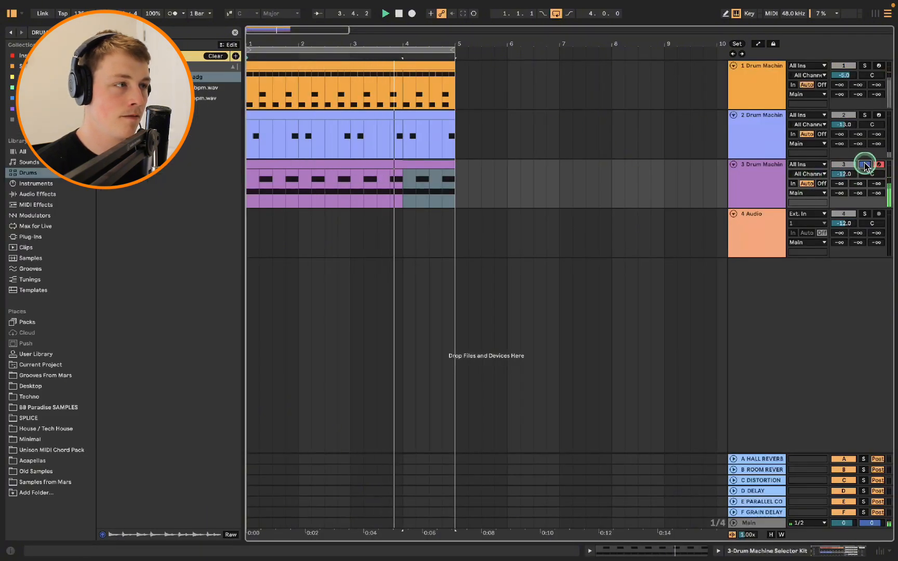
{"action": "left_click", "coordinate": [865, 165]}
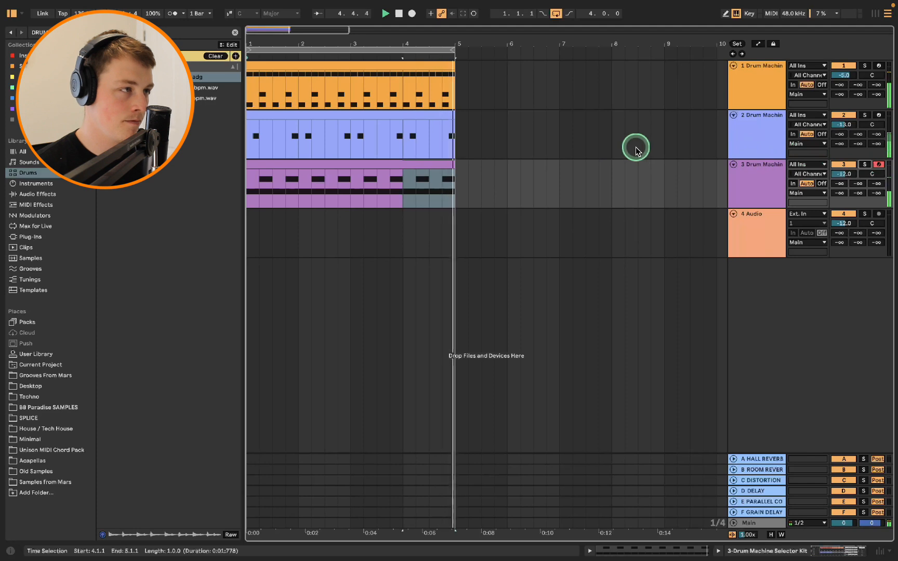
{"action": "left_click", "coordinate": [424, 162]}
{"action": "key", "text": "space"}
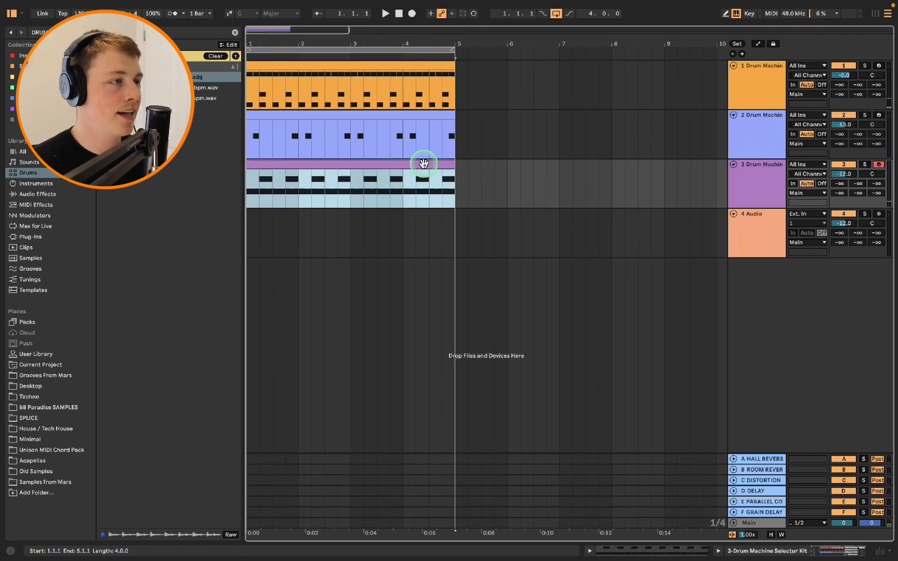
{"action": "left_click", "coordinate": [725, 143]}
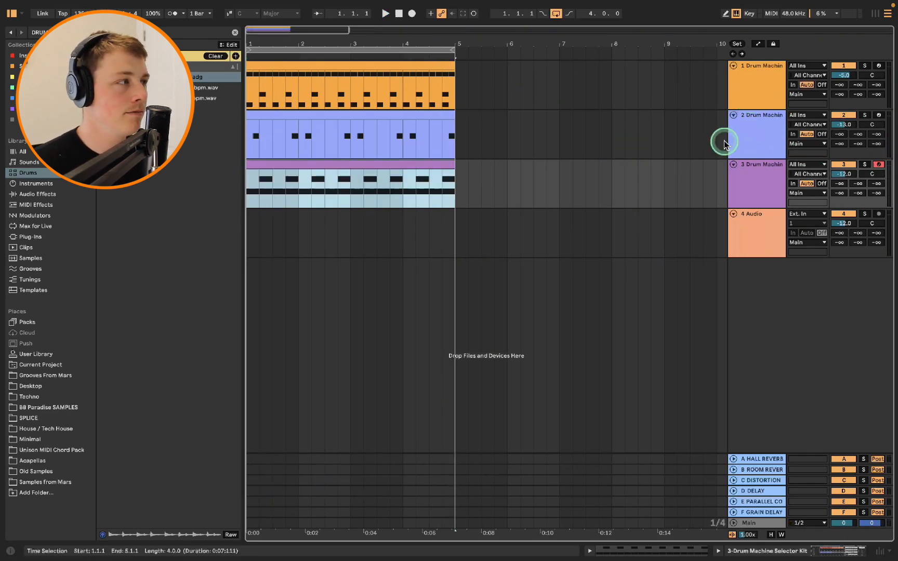
{"action": "left_click", "coordinate": [733, 166]}
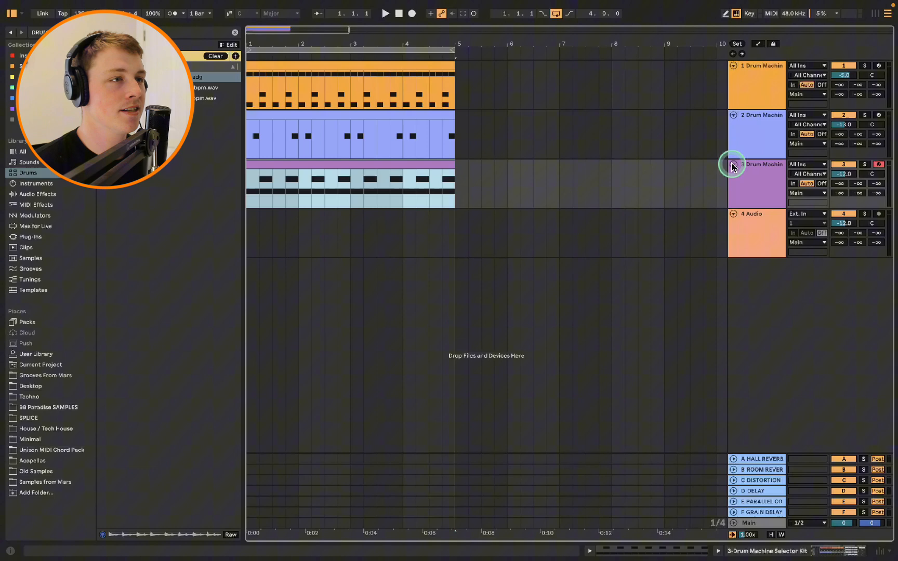
{"action": "left_click", "coordinate": [753, 193]}
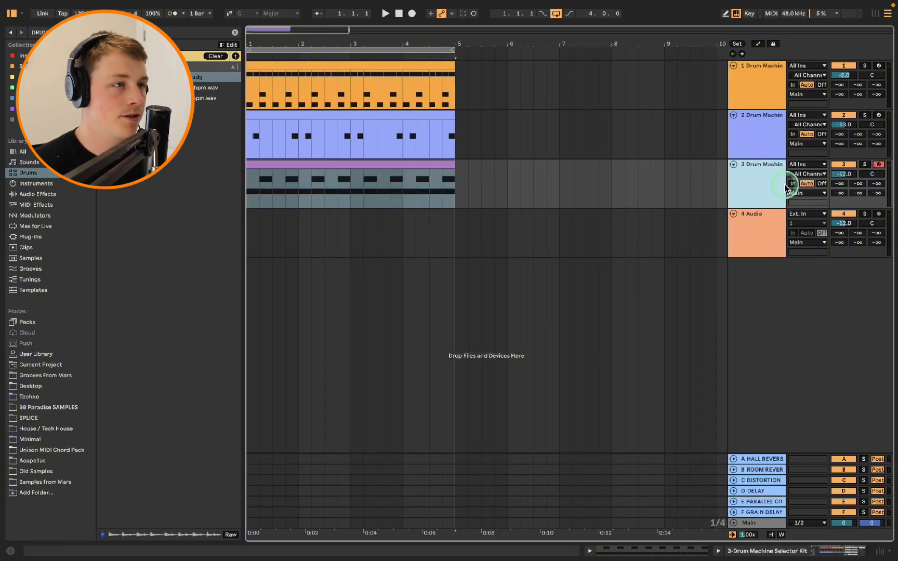
{"action": "left_click", "coordinate": [823, 176]}
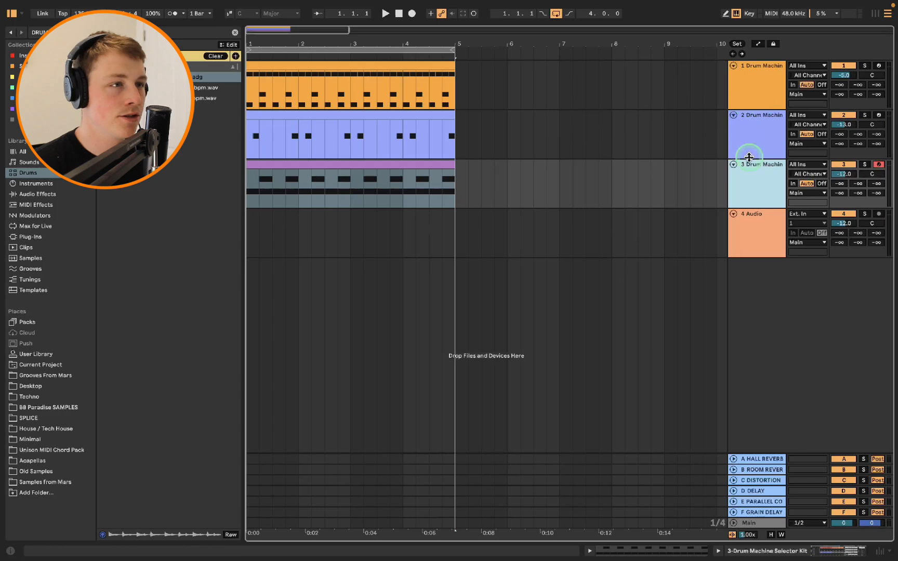
Solo the third drum track, play it back and show its device chain.
{"action": "left_click", "coordinate": [865, 166]}
{"action": "key", "text": "space"}
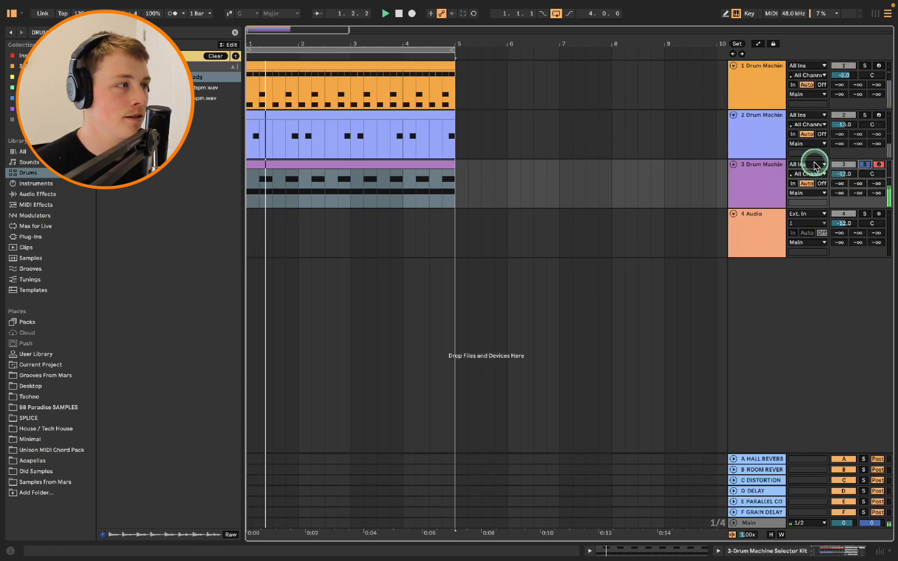
{"action": "double_click", "coordinate": [761, 178]}
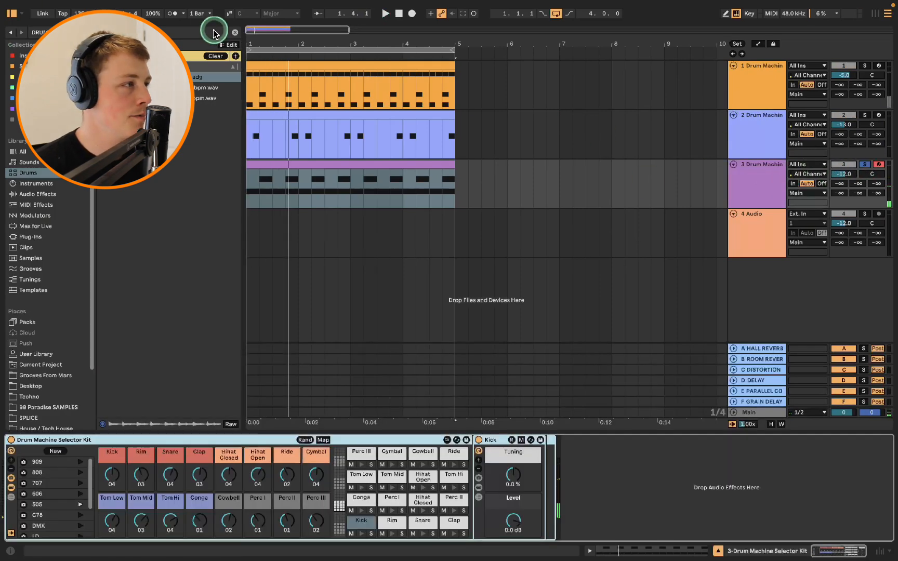
Add the Redux preset Dirt & Grit after the kit on the third drum track and audition the result.
{"action": "left_click", "coordinate": [235, 32]}
{"action": "left_click", "coordinate": [56, 195]}
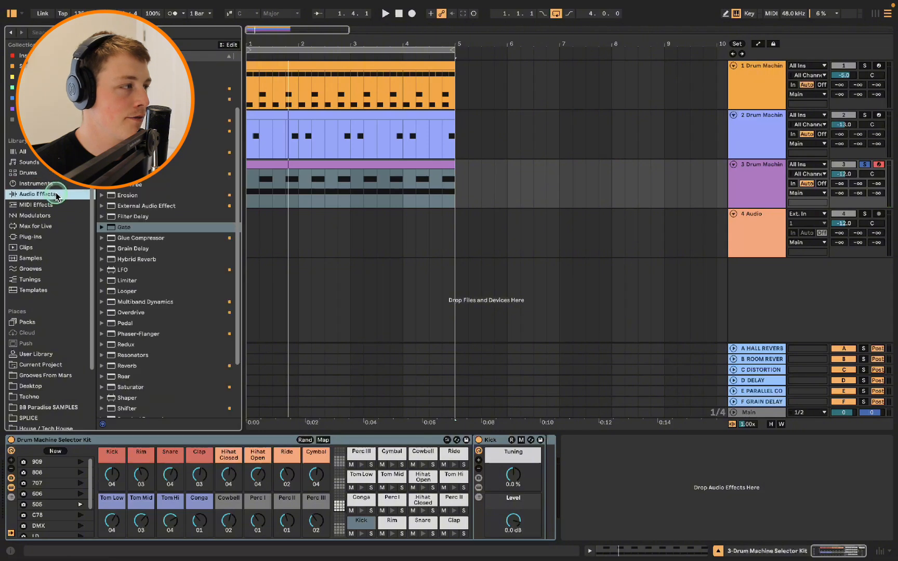
{"action": "scroll", "coordinate": [144, 208], "scroll_direction": "down", "scroll_amount": 2}
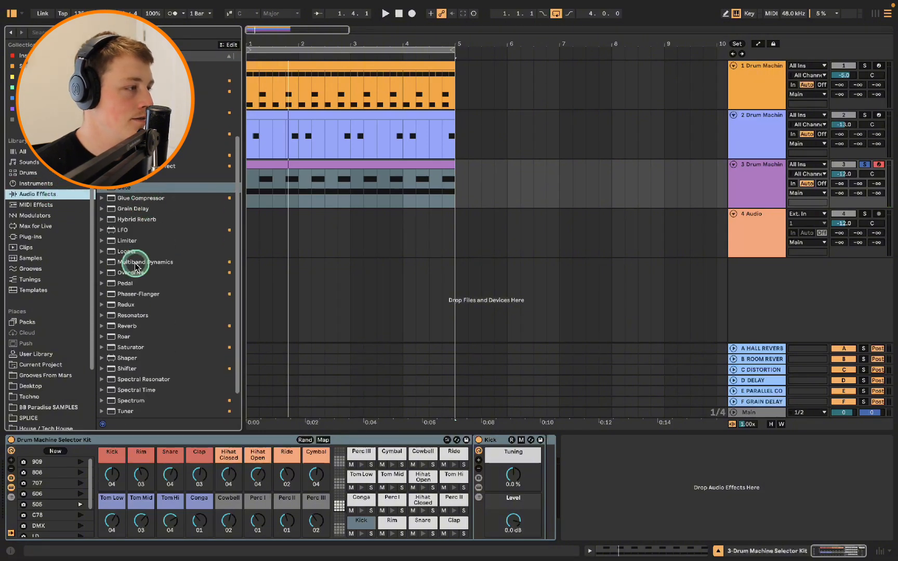
{"action": "scroll", "coordinate": [117, 325], "scroll_direction": "down", "scroll_amount": 1}
{"action": "left_click", "coordinate": [103, 304]}
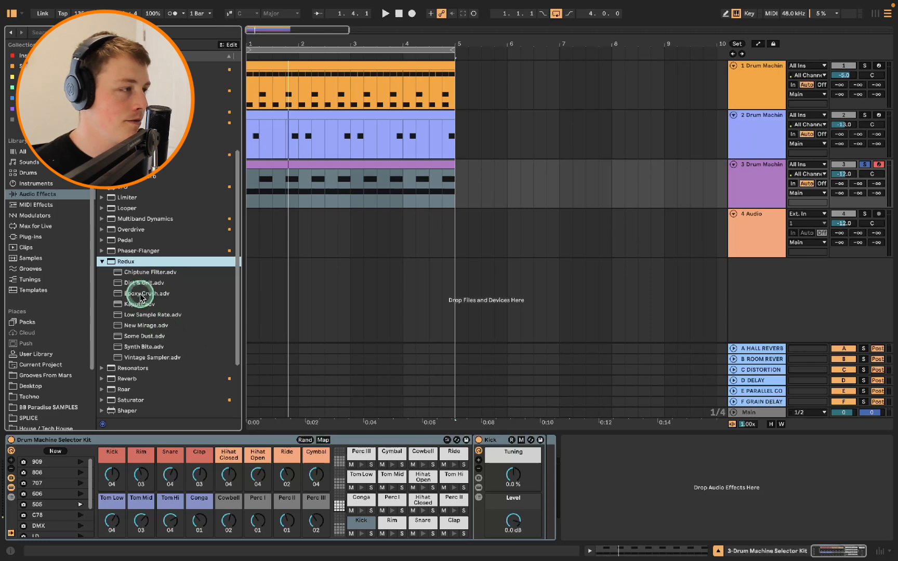
{"action": "left_click_drag", "start_coordinate": [149, 285], "coordinate": [570, 494]}
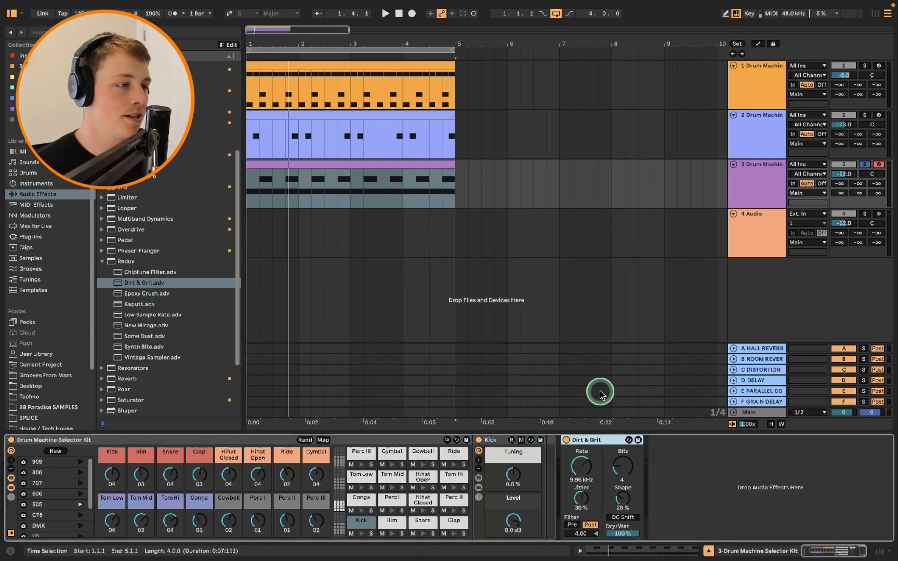
{"action": "key", "text": "space"}
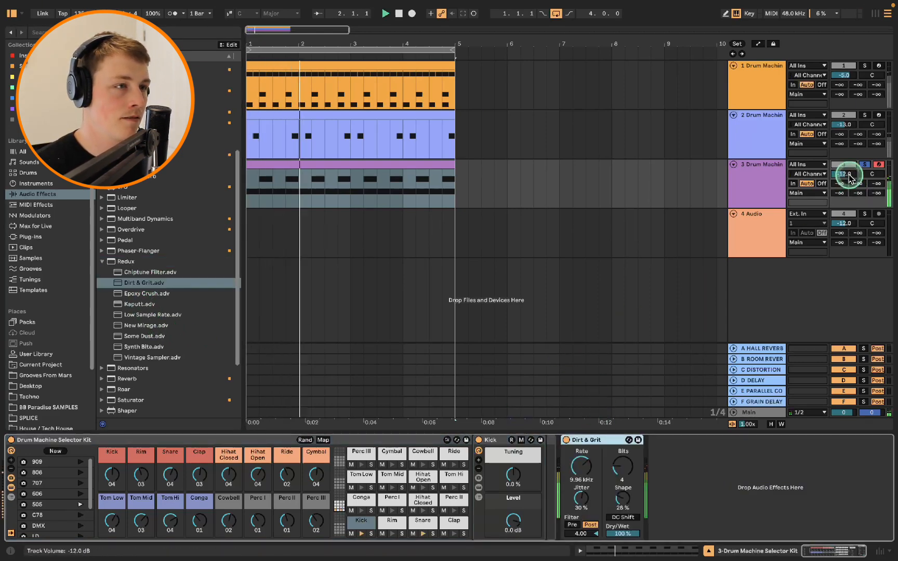
Set the audio track's input to Resampling, arm it and record one bar of the soloed third drum track.
{"action": "left_click", "coordinate": [808, 213]}
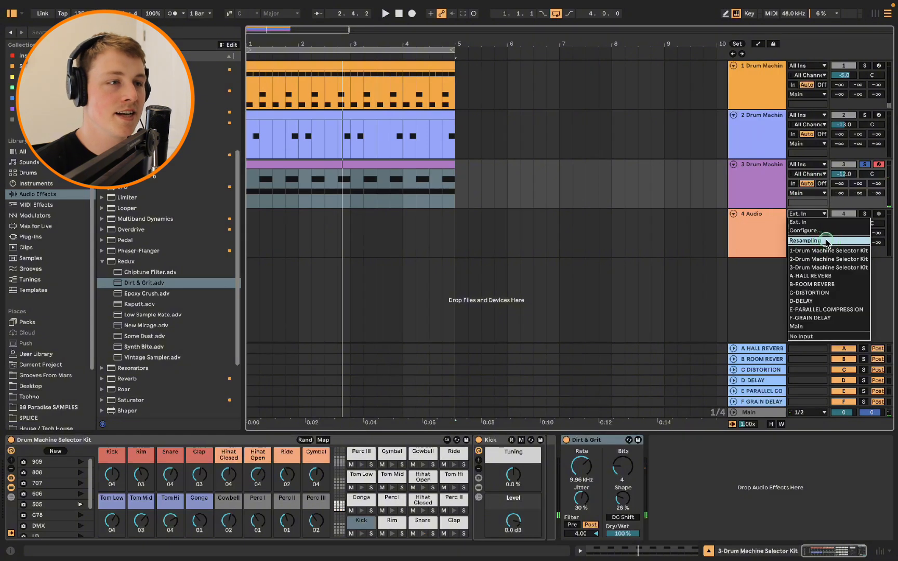
{"action": "left_click", "coordinate": [808, 223]}
{"action": "left_click", "coordinate": [879, 213]}
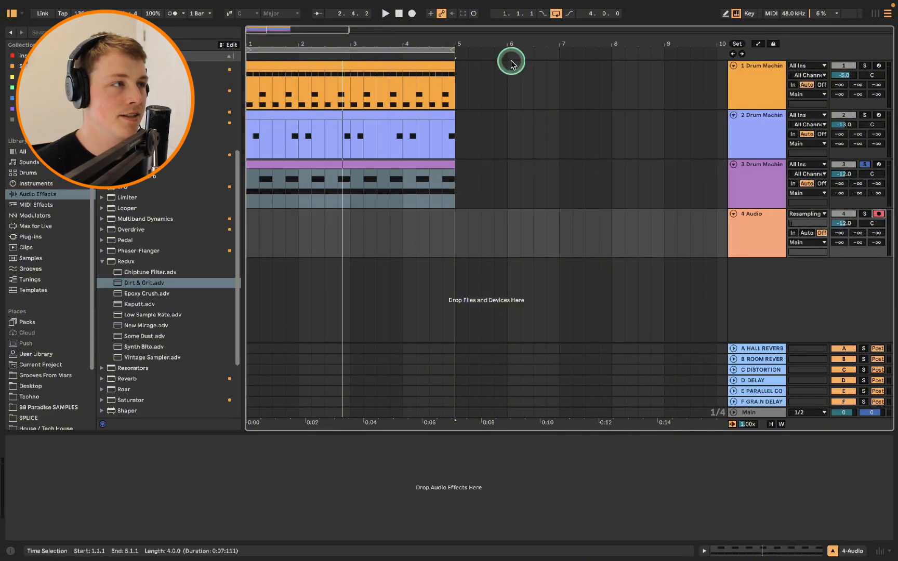
{"action": "left_click", "coordinate": [412, 13]}
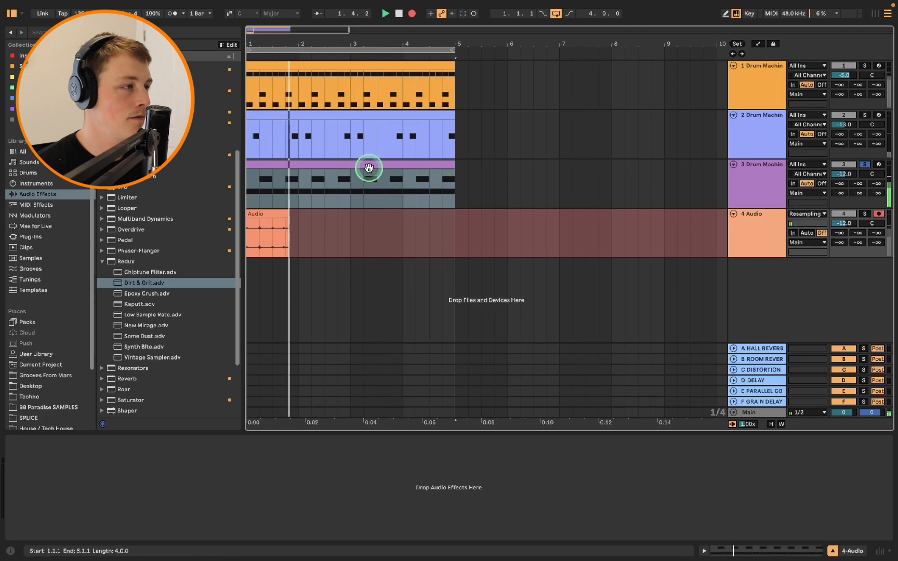
{"action": "key", "text": "space"}
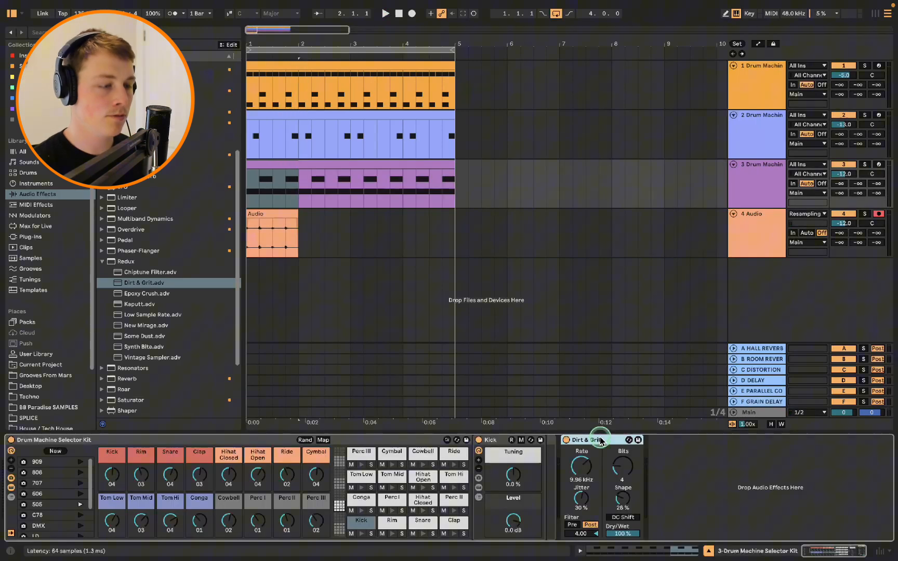
Remove Dirt & Grit from the third drum track and duplicate the recorded one-bar audio clip to fill four bars.
{"action": "left_click_drag", "start_coordinate": [601, 440], "coordinate": [393, 223]}
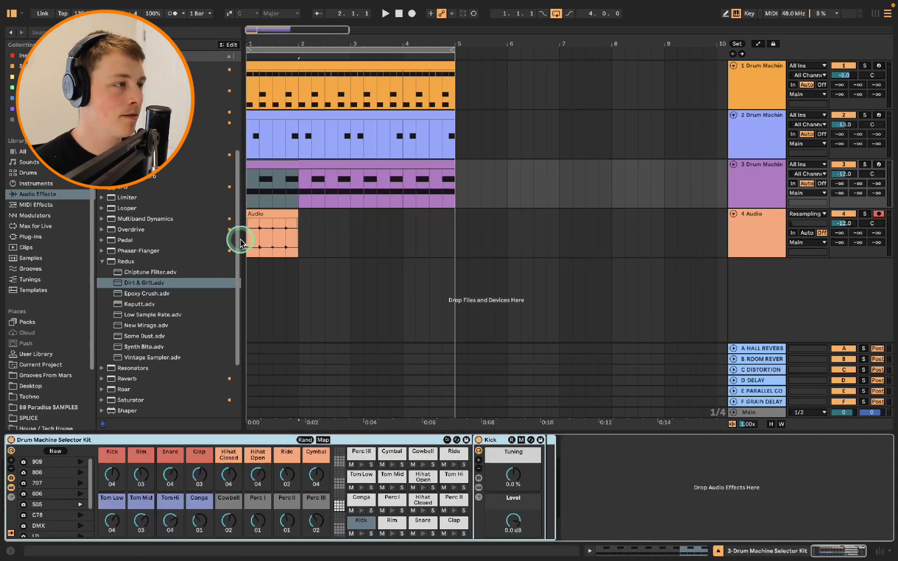
{"action": "left_click", "coordinate": [291, 215]}
{"action": "key", "text": "ctrl+d"}
{"action": "key", "text": "ctrl+d"}
{"action": "key", "text": "ctrl+d"}
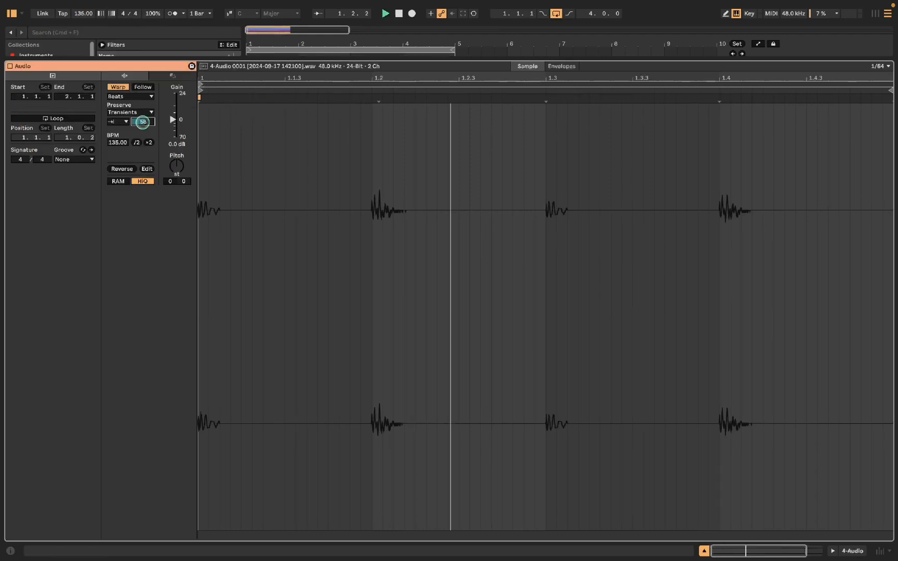
Use Beats warping with Transients preserved and transient looping off on the first audio clip, and lower its transient envelope while auditioning.
{"action": "left_click_drag", "start_coordinate": [142, 122], "coordinate": [143, 124]}
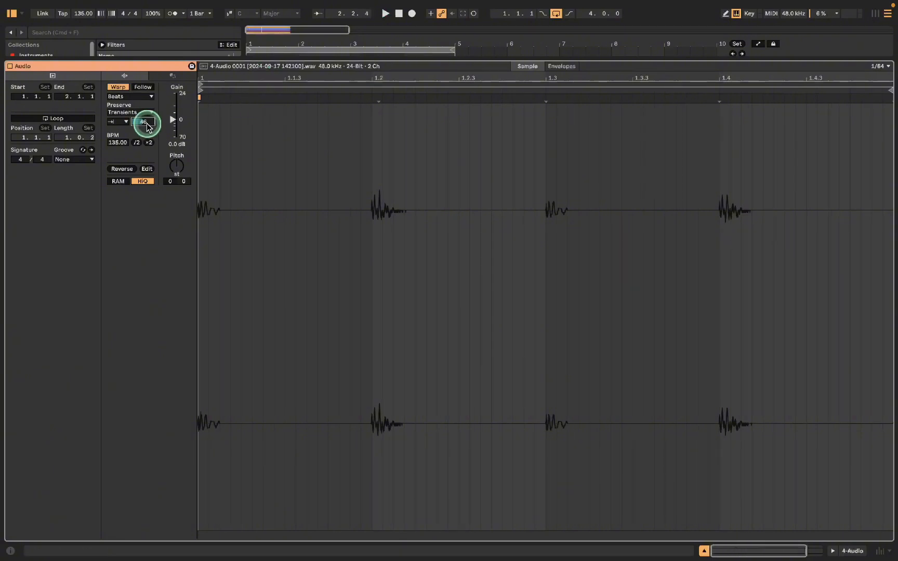
{"action": "left_click", "coordinate": [122, 96]}
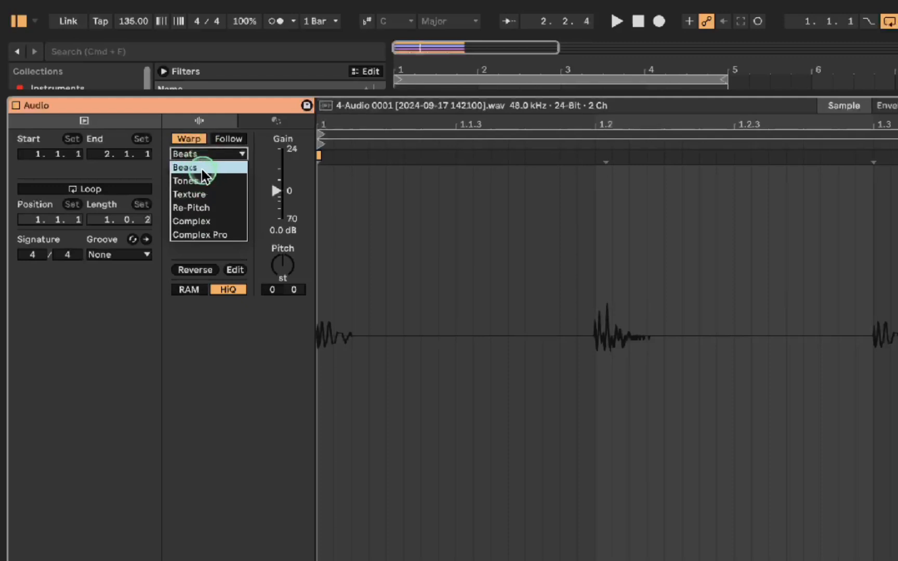
{"action": "left_click", "coordinate": [201, 171]}
{"action": "left_click", "coordinate": [188, 197]}
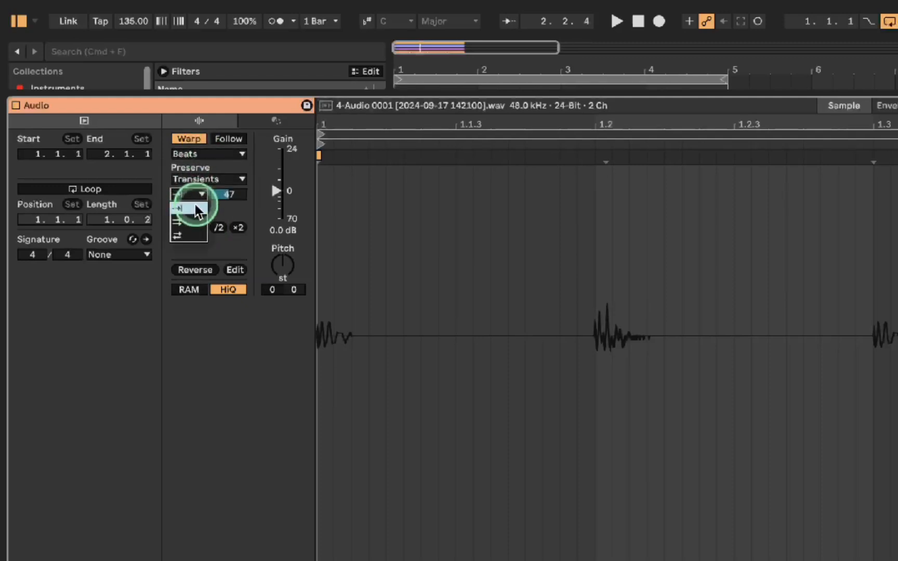
{"action": "left_click", "coordinate": [193, 210]}
{"action": "key", "text": "space"}
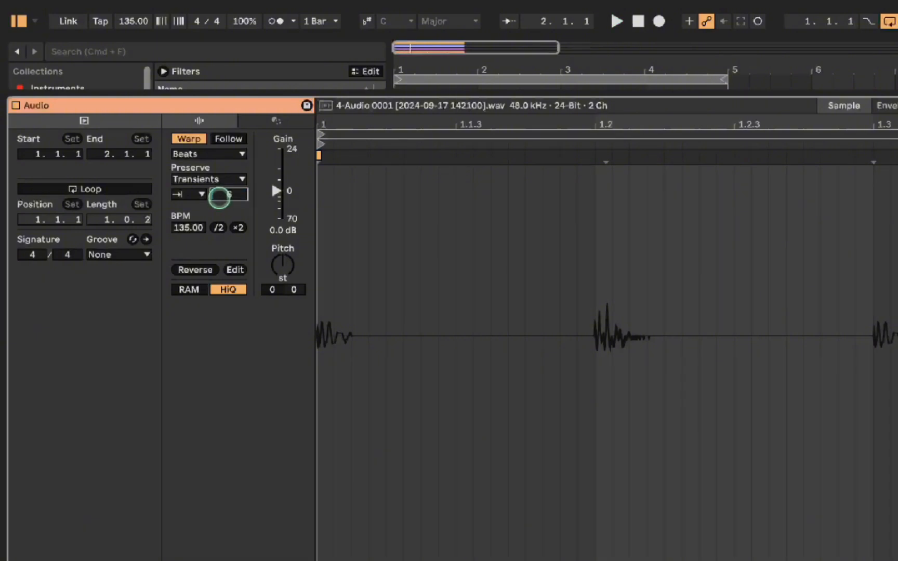
{"action": "key", "text": "space"}
{"action": "left_click_drag", "start_coordinate": [219, 198], "coordinate": [219, 196]}
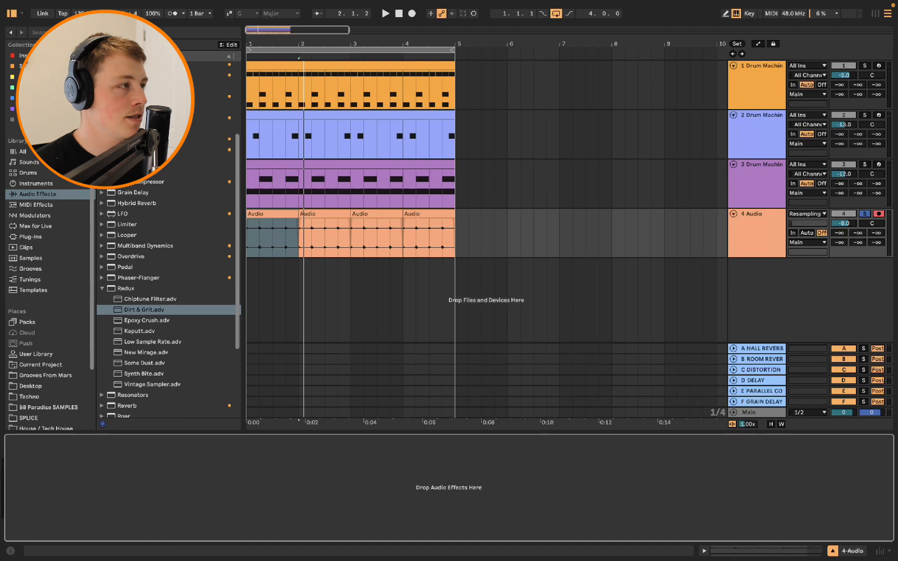
Add EQ Eight to the audio track and set its low-cut band's frequency to 138 Hz while playing.
{"action": "double_click", "coordinate": [156, 118]}
{"action": "left_click_drag", "start_coordinate": [17, 465], "coordinate": [18, 455]}
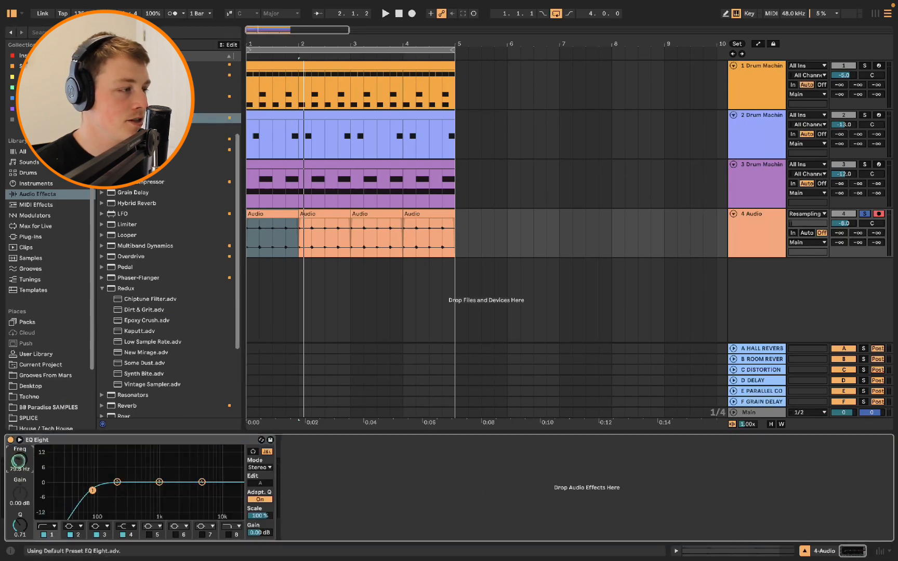
{"action": "left_click", "coordinate": [301, 277]}
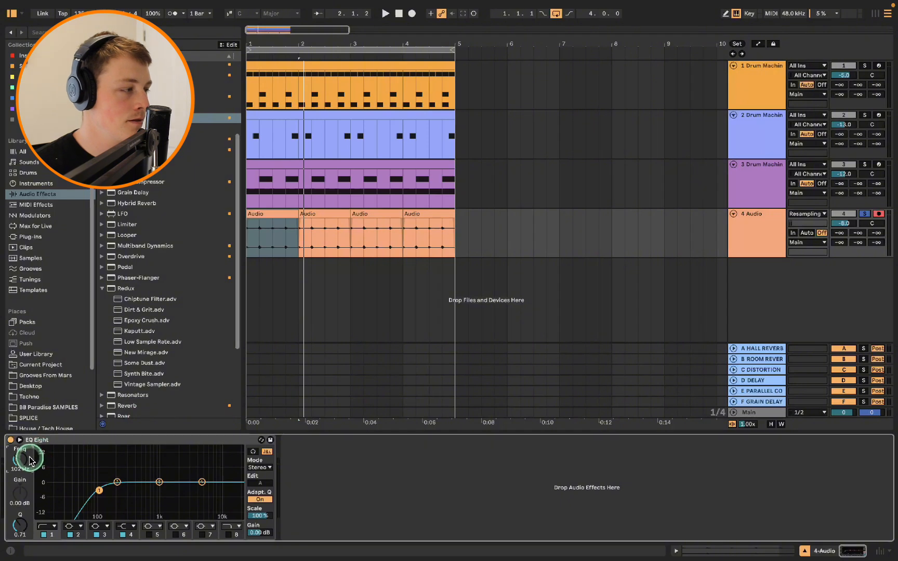
{"action": "key", "text": "space"}
{"action": "left_click_drag", "start_coordinate": [22, 459], "coordinate": [22, 455]}
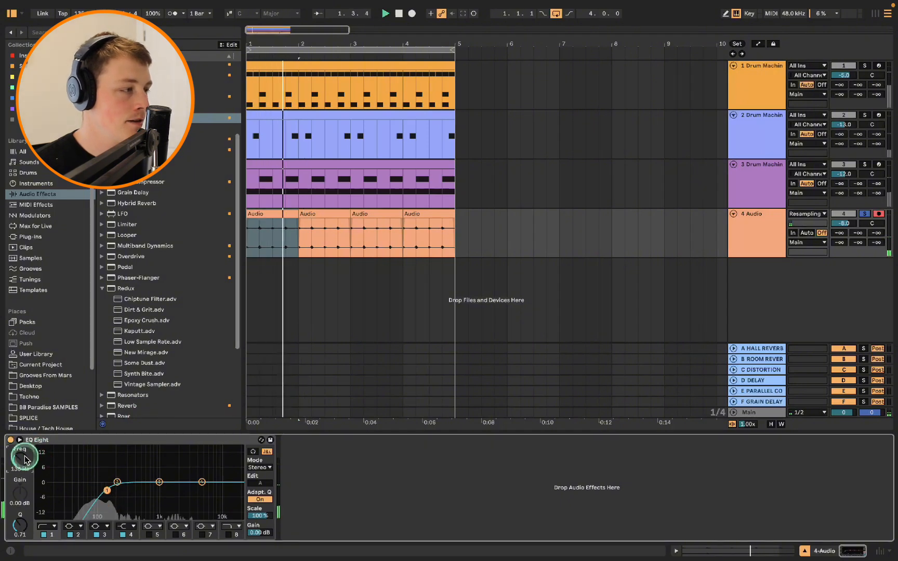
{"action": "key", "text": "space"}
Unsolo the audio track with its volume at 0 dB and compare the full beat with that track muted and unmuted.
{"action": "left_click", "coordinate": [289, 214]}
{"action": "left_click", "coordinate": [864, 214]}
{"action": "key", "text": "space"}
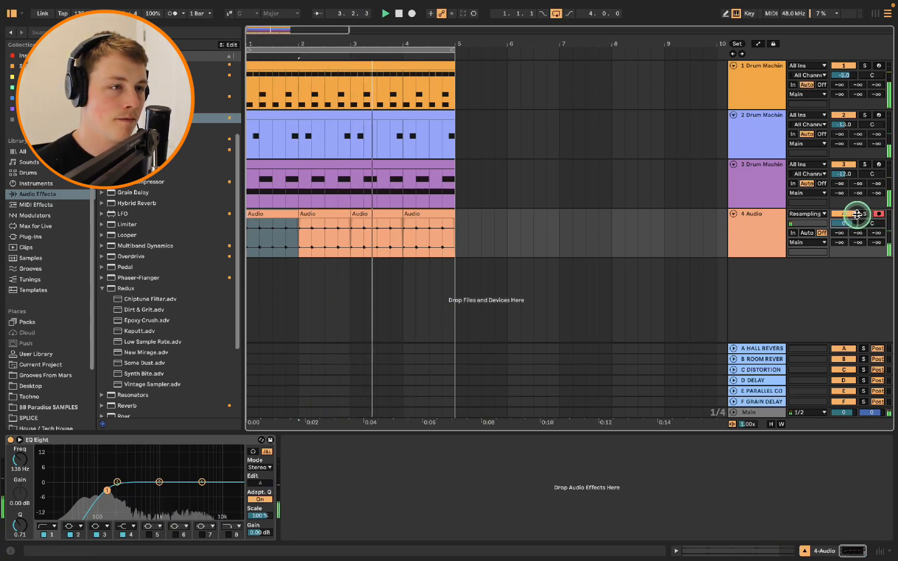
{"action": "left_click", "coordinate": [852, 213]}
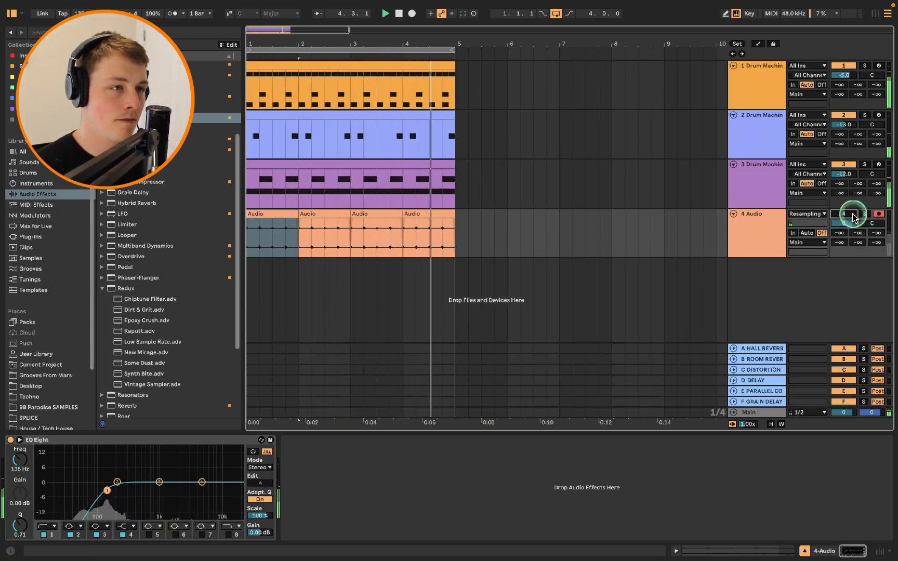
{"action": "left_click", "coordinate": [853, 213]}
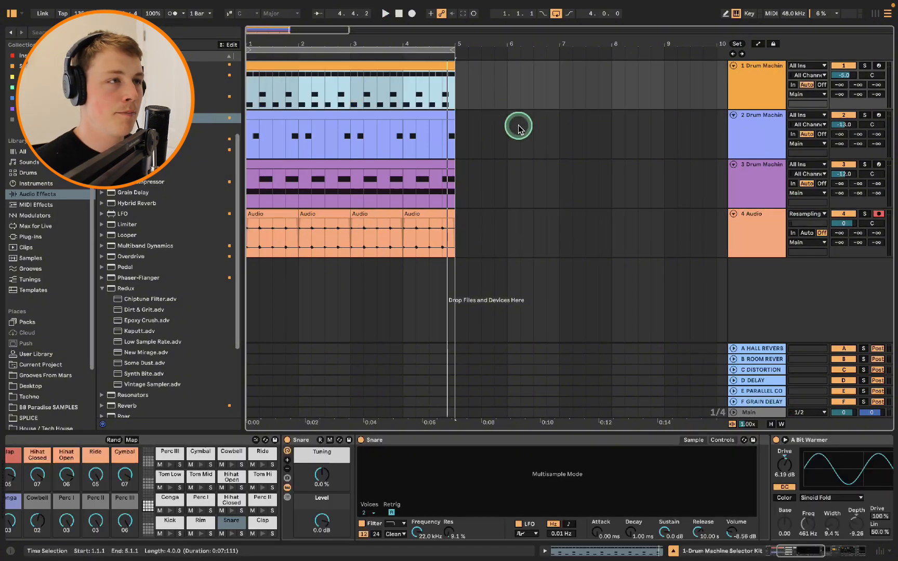
Group the three drum machine tracks and the resampled audio track, and collapse the group.
{"action": "left_click", "coordinate": [748, 78]}
{"action": "left_click", "coordinate": [770, 227], "text": "shift"}
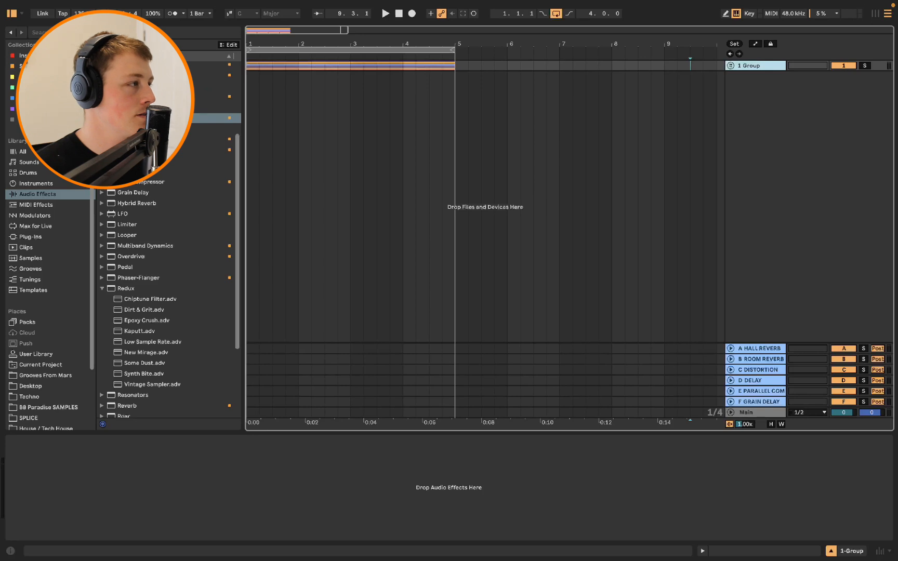
Search the instruments for PAD, load the Charry Pad preset on a new track and set its volume to -5 dB.
{"action": "left_click", "coordinate": [23, 55]}
{"action": "left_click", "coordinate": [54, 185]}
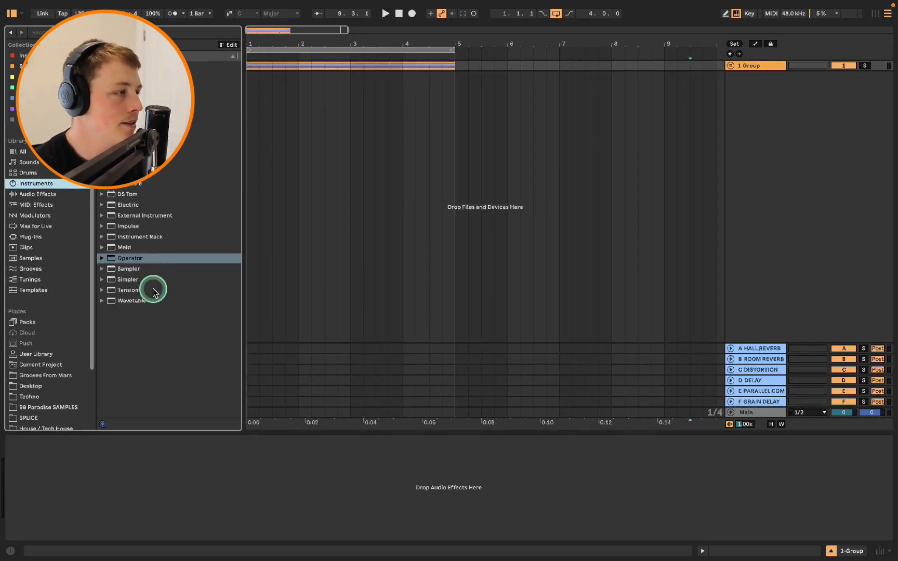
{"action": "left_click", "coordinate": [102, 301]}
{"action": "scroll", "coordinate": [135, 307], "scroll_direction": "down", "scroll_amount": 5}
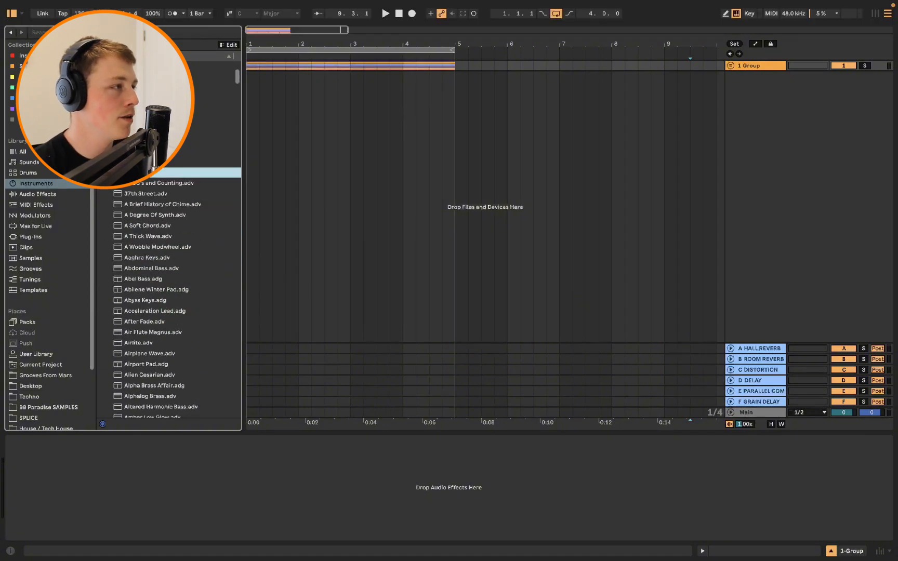
{"action": "type", "text": "PAD"}
{"action": "double_click", "coordinate": [178, 243]}
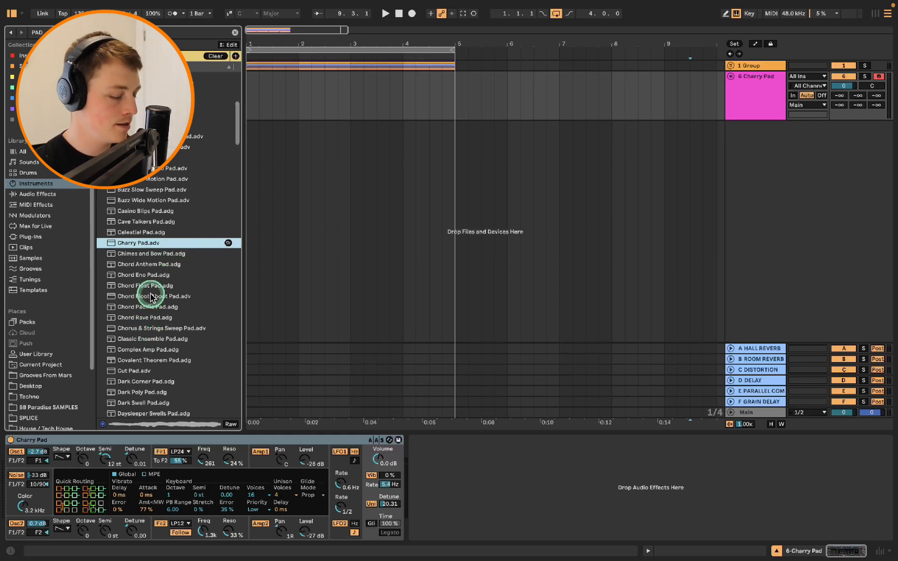
{"action": "left_click", "coordinate": [843, 86]}
{"action": "left_click_drag", "start_coordinate": [844, 87], "coordinate": [844, 93]}
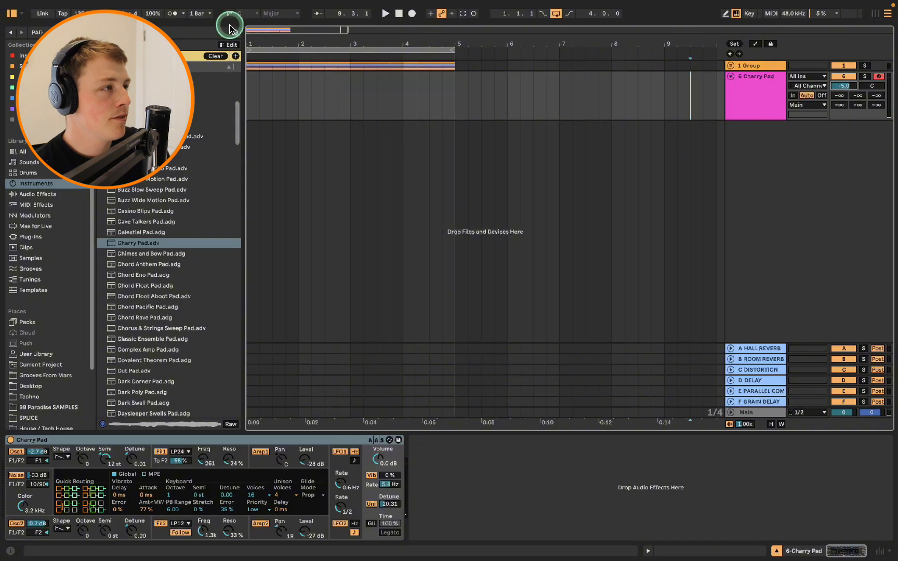
Set the project's scale to C Minor.
{"action": "left_click", "coordinate": [241, 14]}
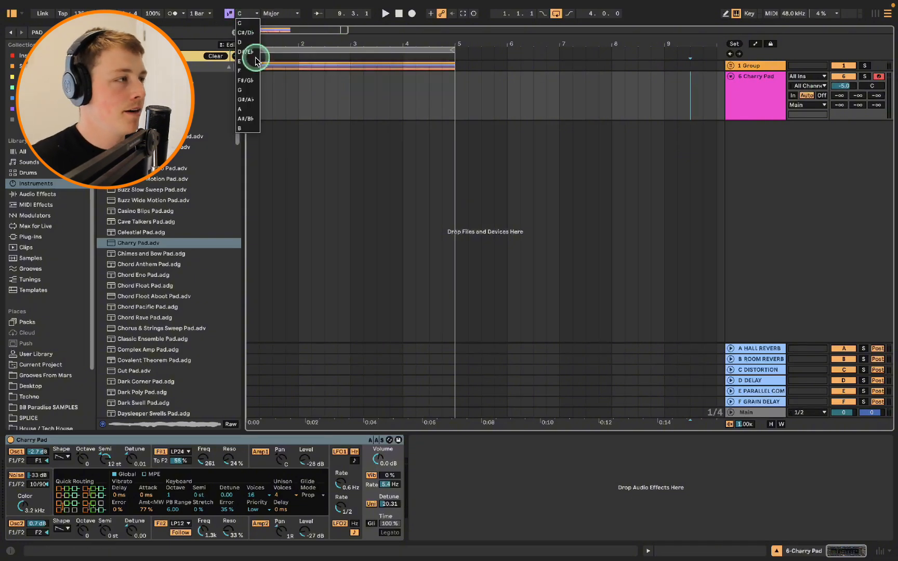
{"action": "left_click", "coordinate": [253, 23]}
{"action": "left_click", "coordinate": [281, 14]}
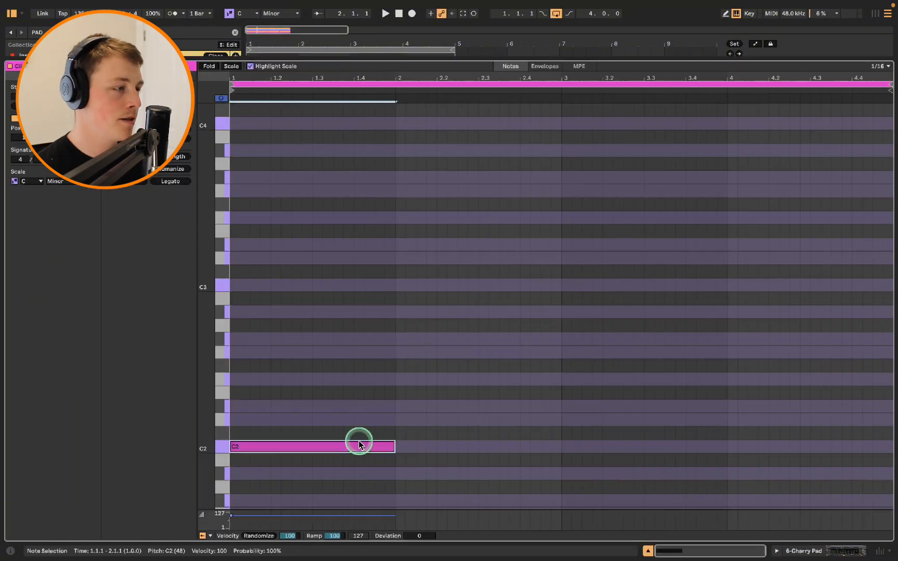
Stack C2, E♭2 and G2 as a one-bar chord in a four-bar pad clip, and raise the C2 note to C3.
{"action": "left_click_drag", "start_coordinate": [359, 446], "coordinate": [364, 357]}
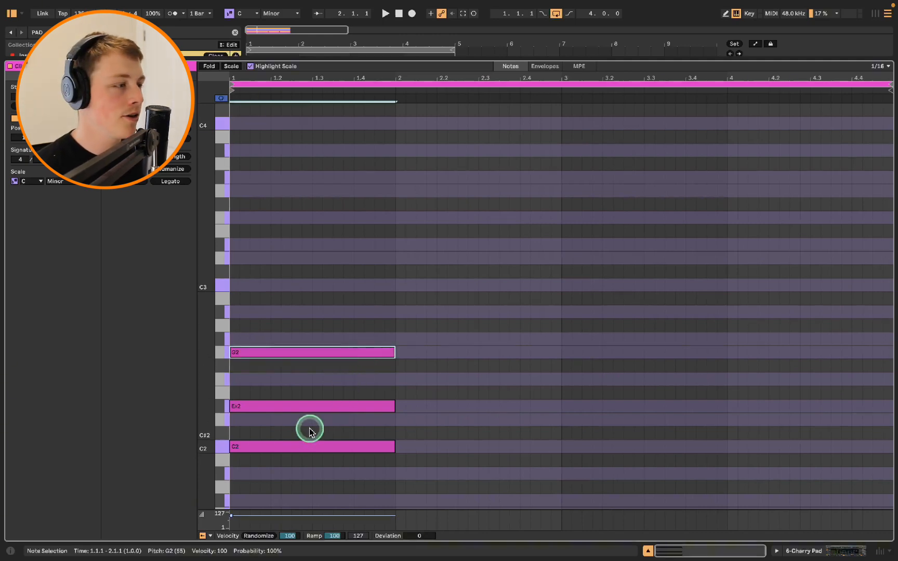
{"action": "left_click", "coordinate": [295, 437]}
{"action": "left_click", "coordinate": [295, 407]}
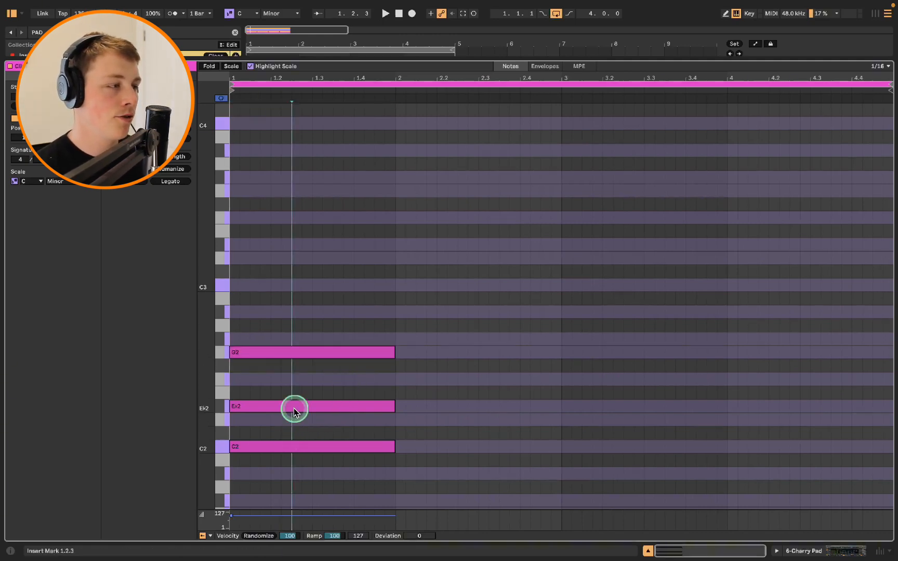
{"action": "left_click", "coordinate": [288, 386]}
{"action": "left_click", "coordinate": [291, 352]}
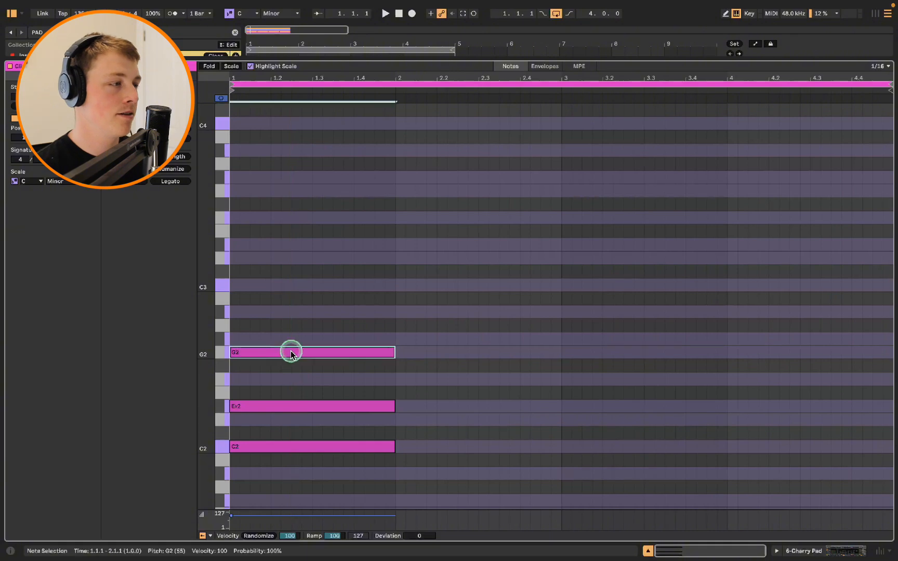
{"action": "key", "text": "space"}
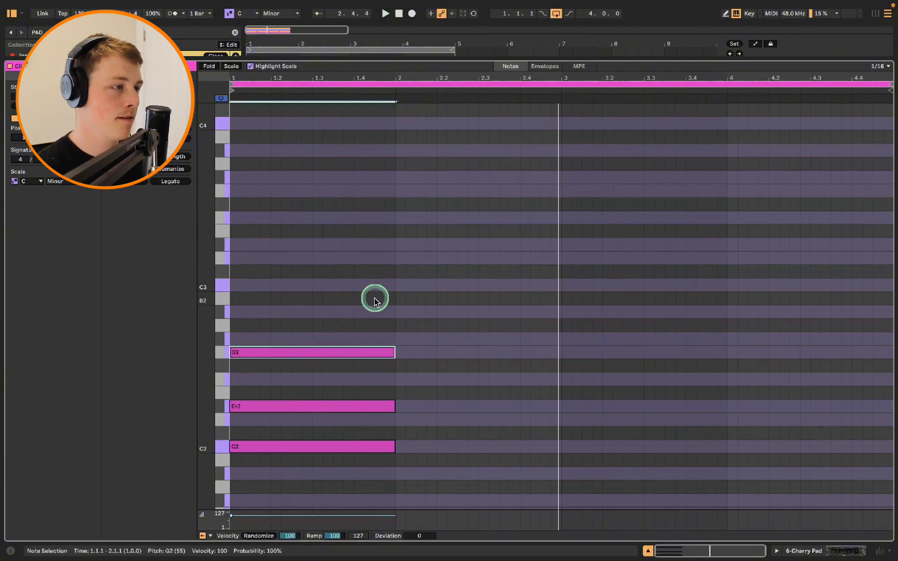
{"action": "key", "text": "space"}
{"action": "left_click", "coordinate": [362, 447]}
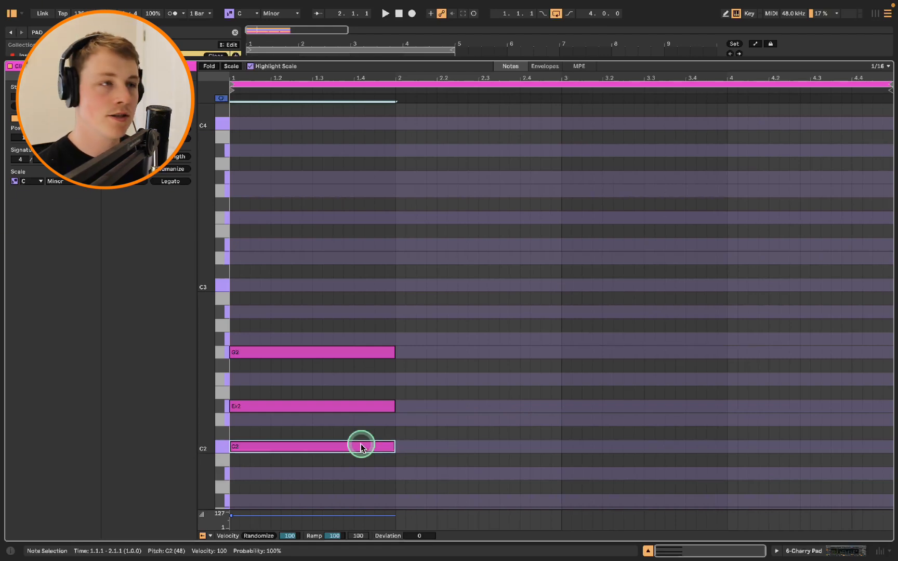
{"action": "key", "text": "shift+Up"}
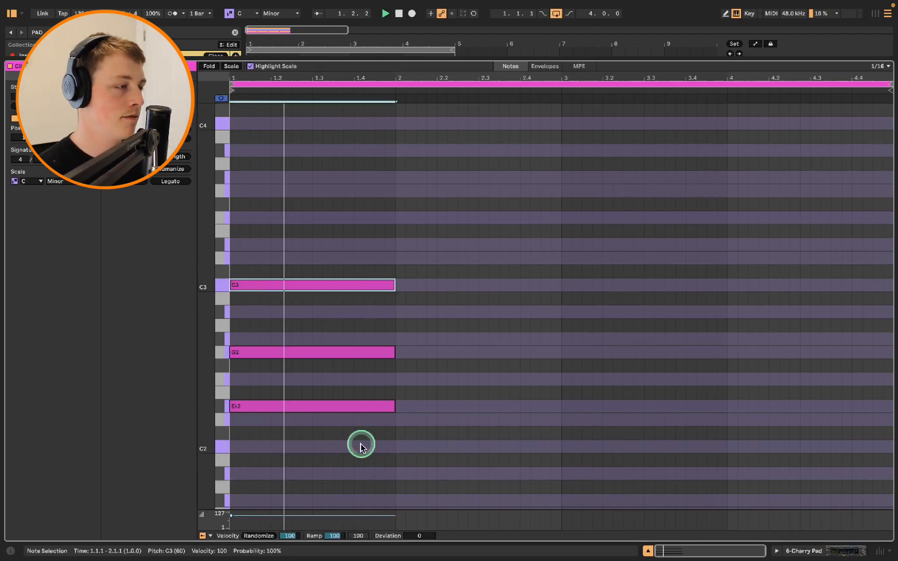
Try the chord's E♭2 note an octave higher at E♭3 during playback, and return it to E♭2.
{"action": "left_click", "coordinate": [360, 405]}
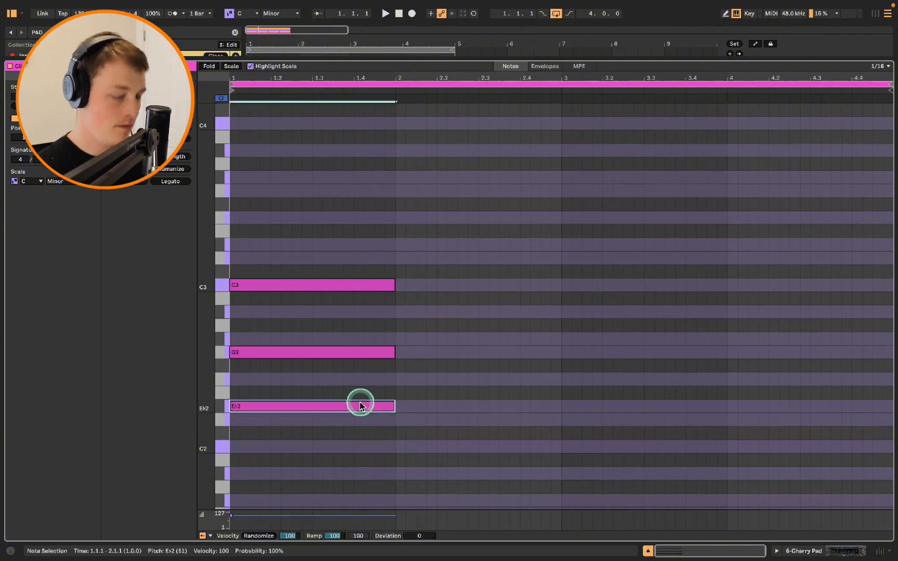
{"action": "key", "text": "shift+Up"}
{"action": "key", "text": "space"}
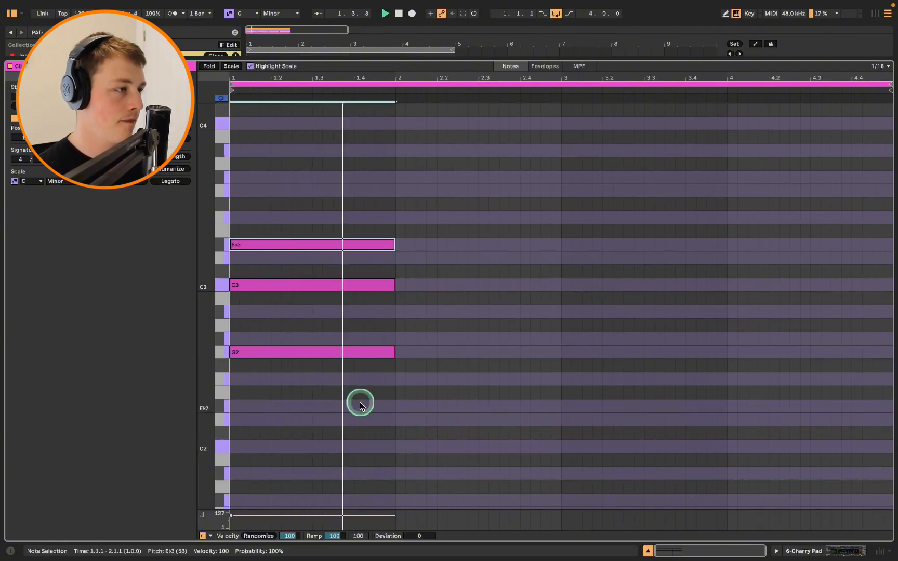
{"action": "key", "text": "shift+Down"}
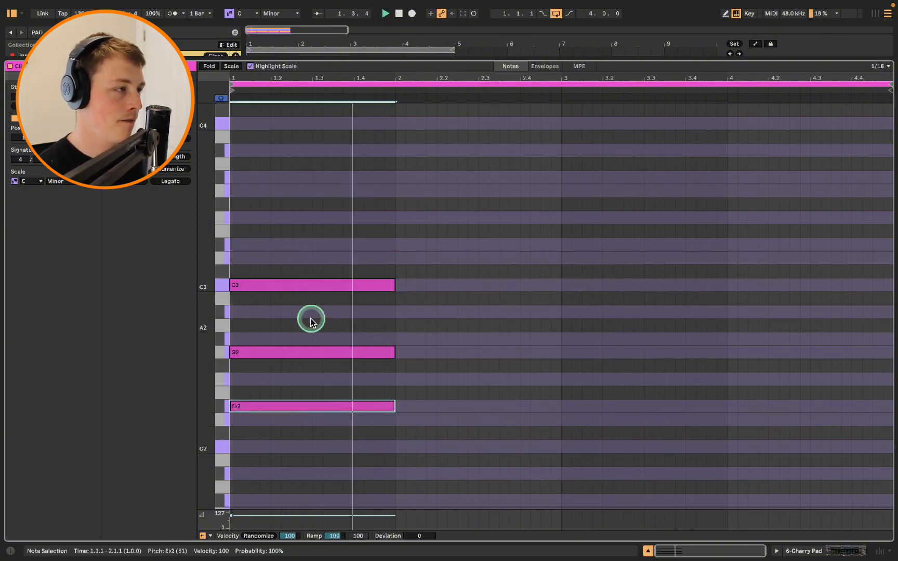
{"action": "key", "text": "space"}
Duplicate the first chord into bar 2 and move its notes to C2, F2 and A♭2 while auditioning.
{"action": "left_click_drag", "start_coordinate": [314, 244], "coordinate": [330, 523]}
{"action": "key", "text": "ctrl+d"}
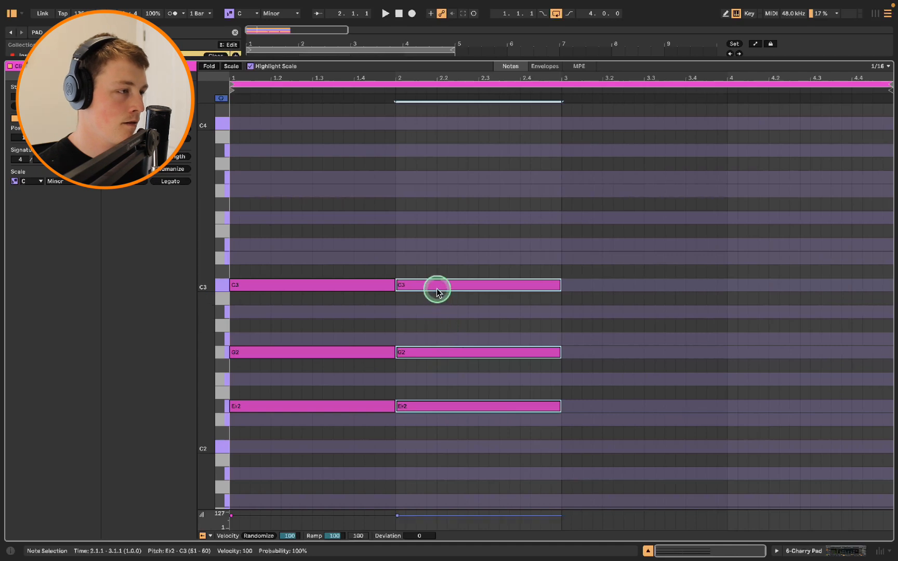
{"action": "left_click_drag", "start_coordinate": [436, 290], "coordinate": [435, 307]}
{"action": "left_click", "coordinate": [435, 393]}
{"action": "left_click_drag", "start_coordinate": [423, 433], "coordinate": [426, 451]}
{"action": "key", "text": "space"}
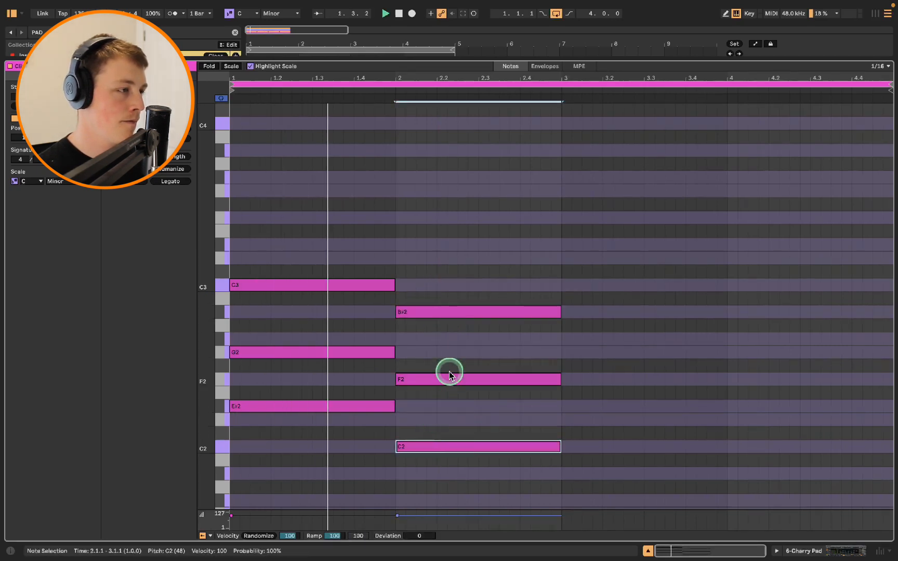
{"action": "left_click_drag", "start_coordinate": [449, 312], "coordinate": [453, 337]}
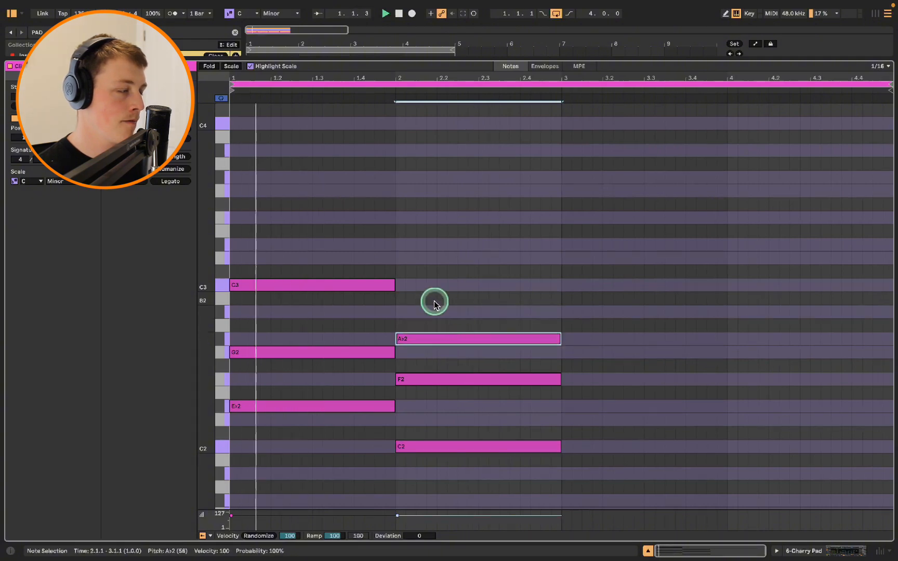
Listen to the two chords with note preview off, and audition the C3, A♭2 and E♭3 pitches with preview on.
{"action": "left_click", "coordinate": [222, 100]}
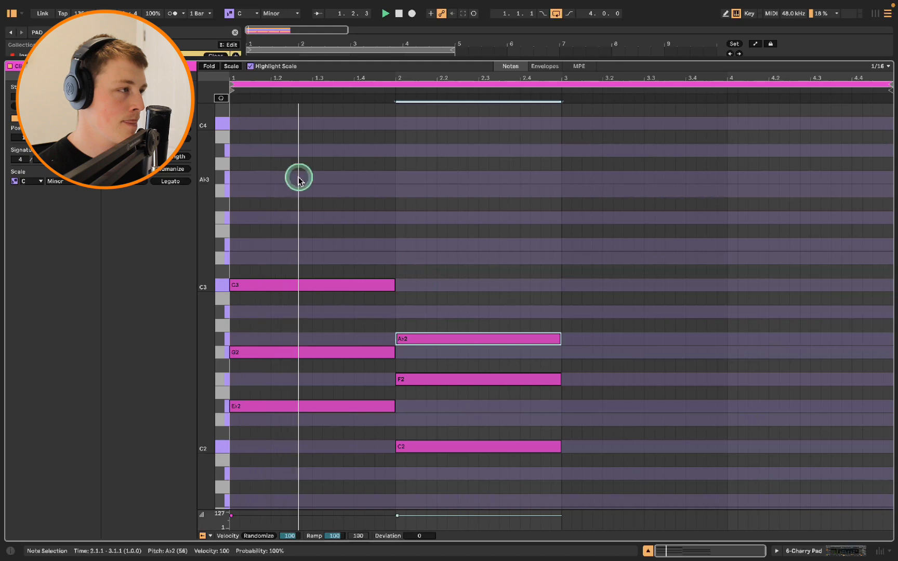
{"action": "key", "text": "space"}
{"action": "left_click", "coordinate": [221, 98]}
{"action": "left_click", "coordinate": [220, 291]}
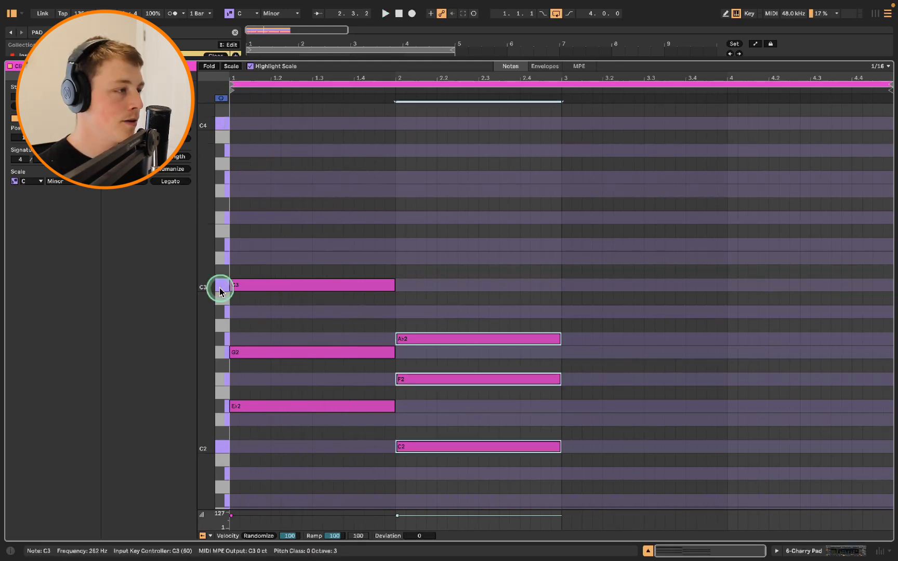
{"action": "left_click", "coordinate": [225, 337]}
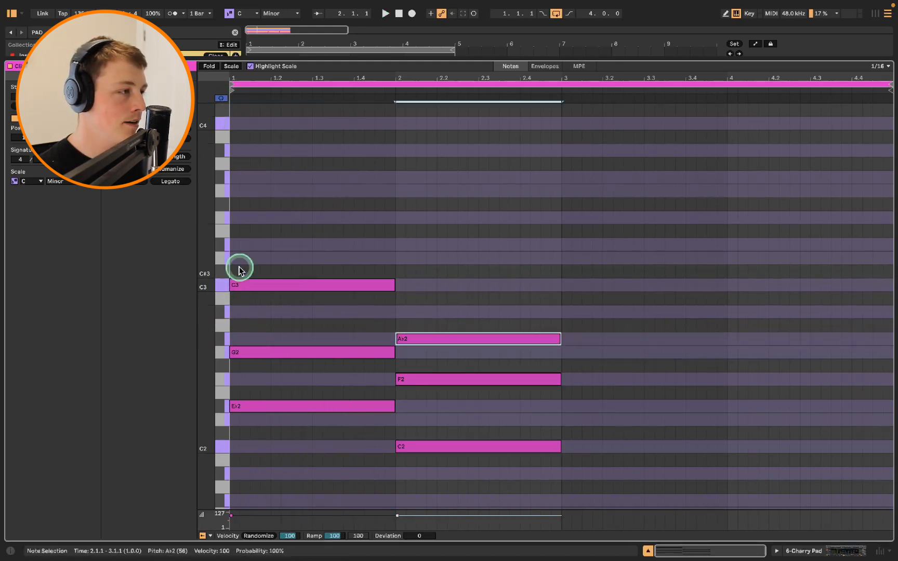
{"action": "left_click", "coordinate": [224, 247]}
Duplicate A♭2 into bar 3, stack C3 and E♭3 above it and play the progression.
{"action": "left_click", "coordinate": [551, 336]}
{"action": "key", "text": "super+d"}
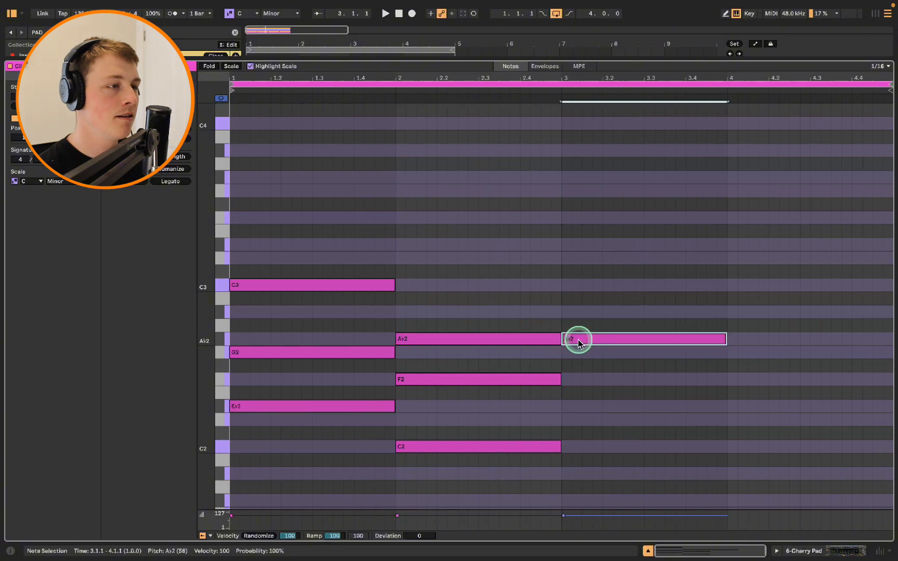
{"action": "mouse_move", "coordinate": [577, 339]}
{"action": "left_mouse_down"}
{"action": "mouse_move", "coordinate": [577, 243]}
{"action": "mouse_move", "coordinate": [582, 336]}
{"action": "left_mouse_up"}
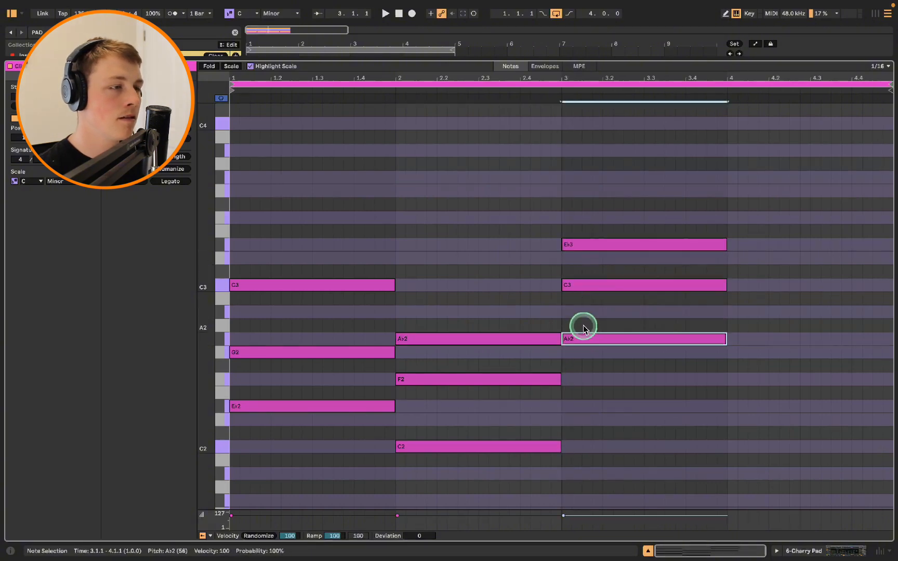
{"action": "key", "text": "space"}
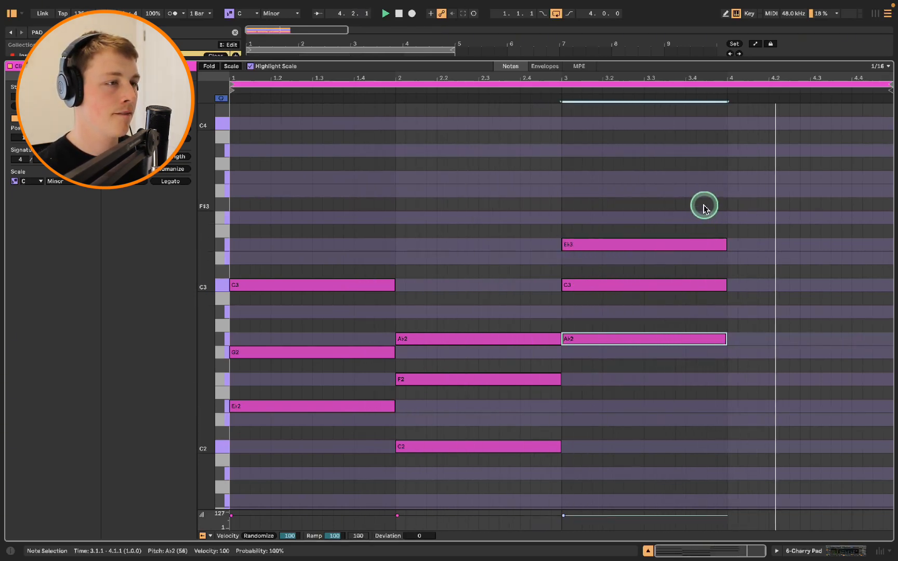
Lengthen the third chord to the end of bar 4 and lower the Charry Pad track's volume to -8 dB during playback.
{"action": "left_click_drag", "start_coordinate": [705, 205], "coordinate": [718, 396]}
{"action": "left_click_drag", "start_coordinate": [726, 339], "coordinate": [887, 346]}
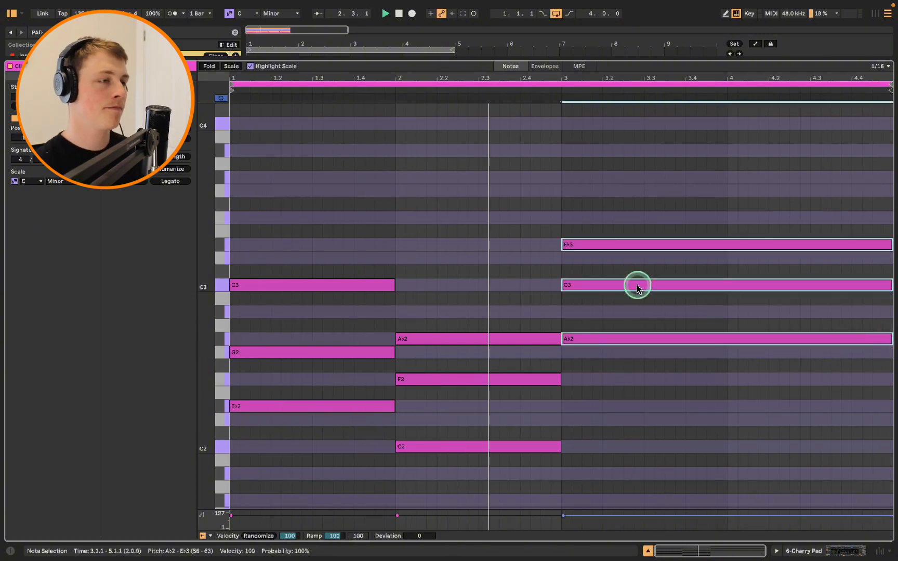
{"action": "double_click", "coordinate": [588, 63]}
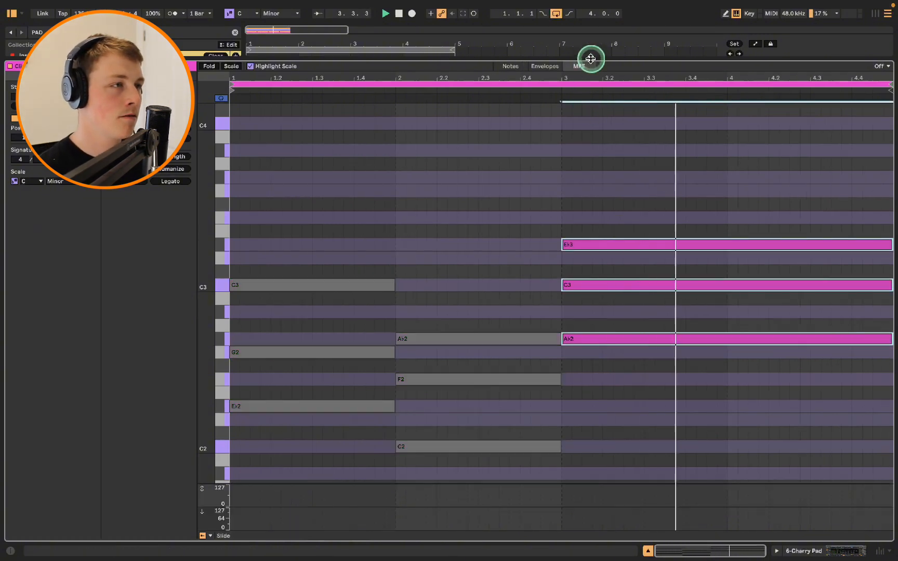
{"action": "key", "text": "space"}
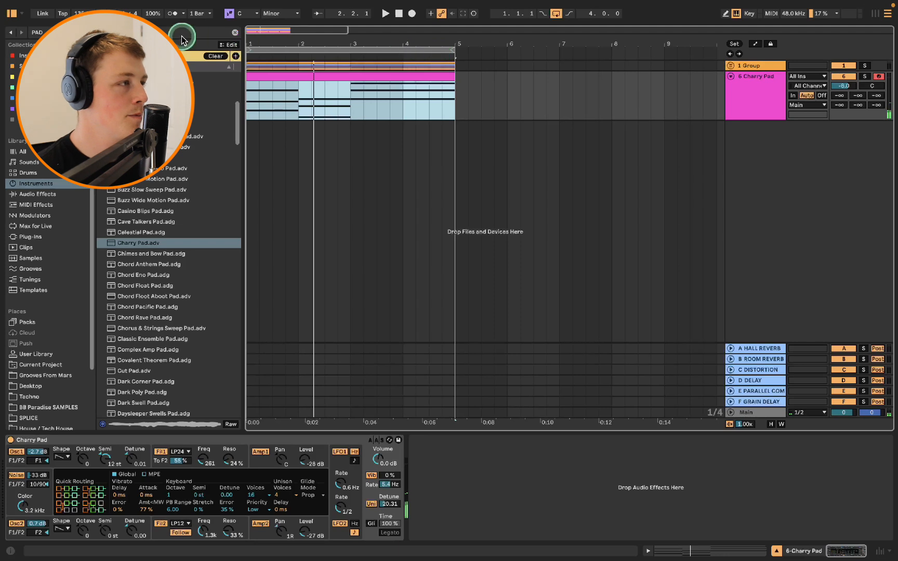
Clear the preset search and add EQ Eight to the Charry Pad track with its low-cut frequency at 138 Hz.
{"action": "left_click", "coordinate": [235, 32]}
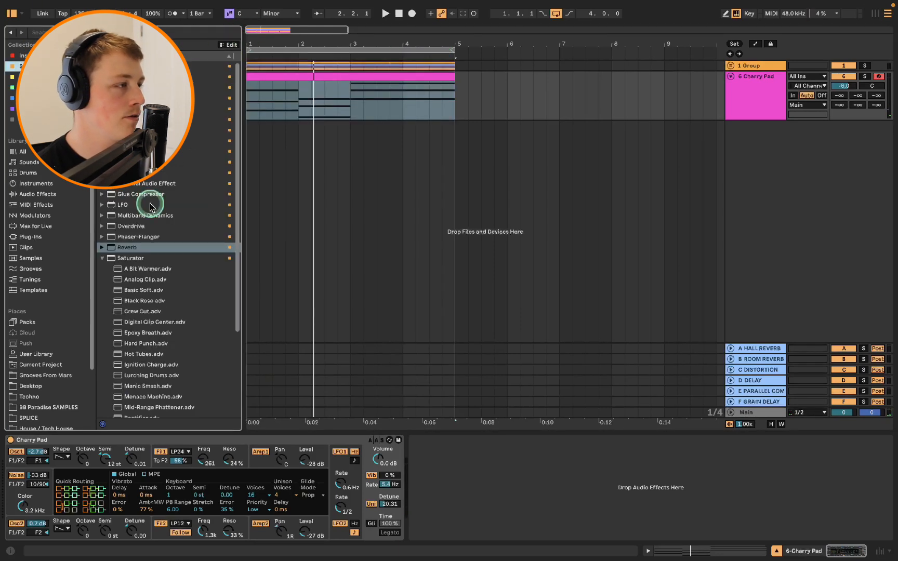
{"action": "left_click", "coordinate": [102, 259]}
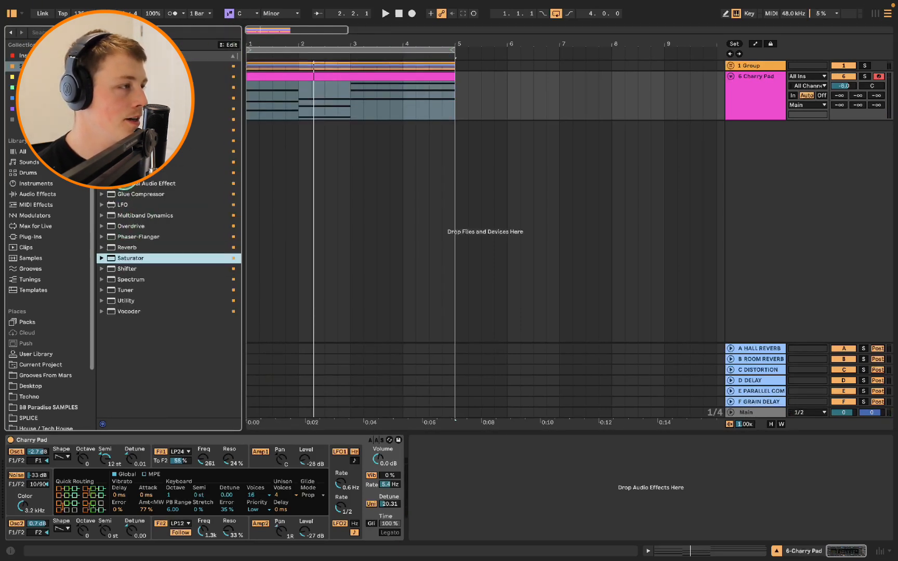
{"action": "left_click_drag", "start_coordinate": [130, 162], "coordinate": [518, 455]}
{"action": "left_click_drag", "start_coordinate": [426, 462], "coordinate": [425, 440]}
{"action": "key", "text": "space"}
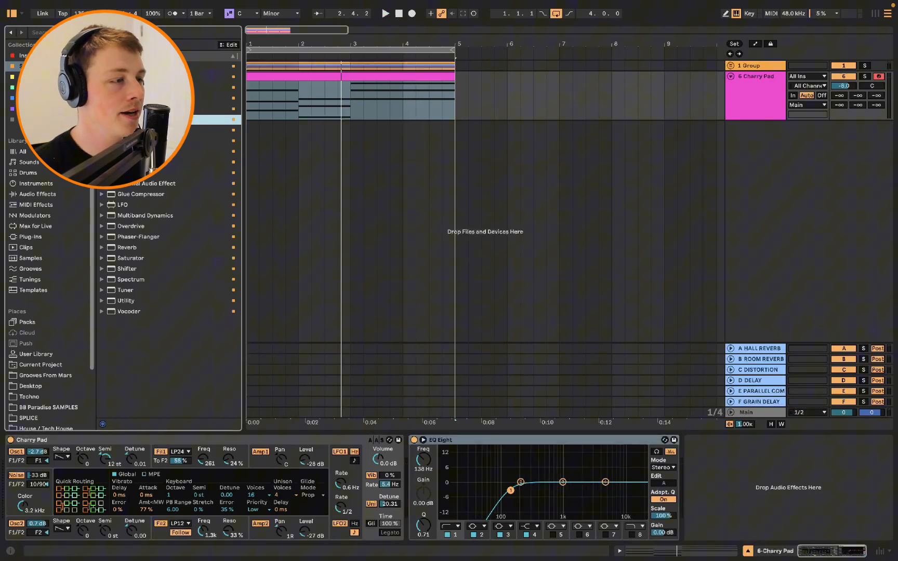
Insert a Compressor between Charry Pad and EQ Eight, and expand the drum group in the arrangement.
{"action": "left_click_drag", "start_coordinate": [156, 119], "coordinate": [400, 449]}
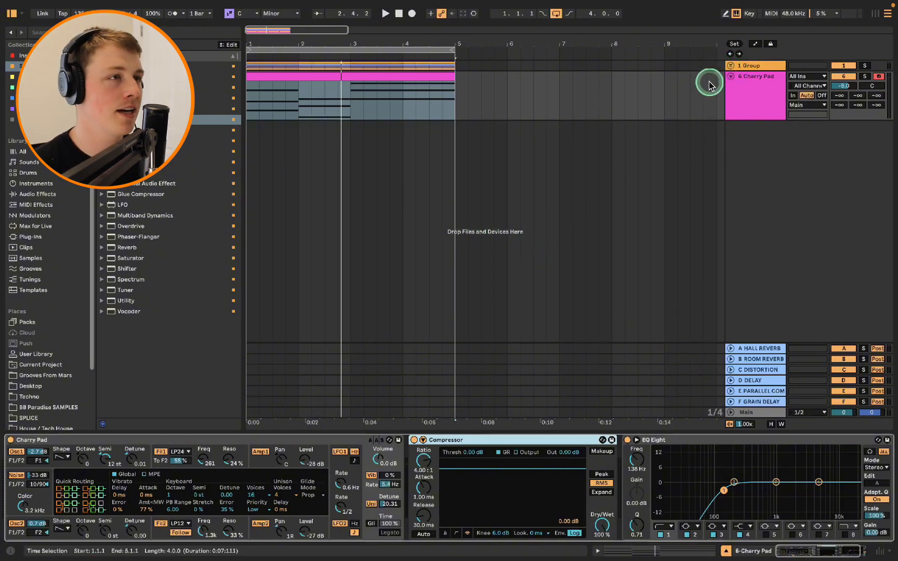
{"action": "left_click", "coordinate": [731, 66]}
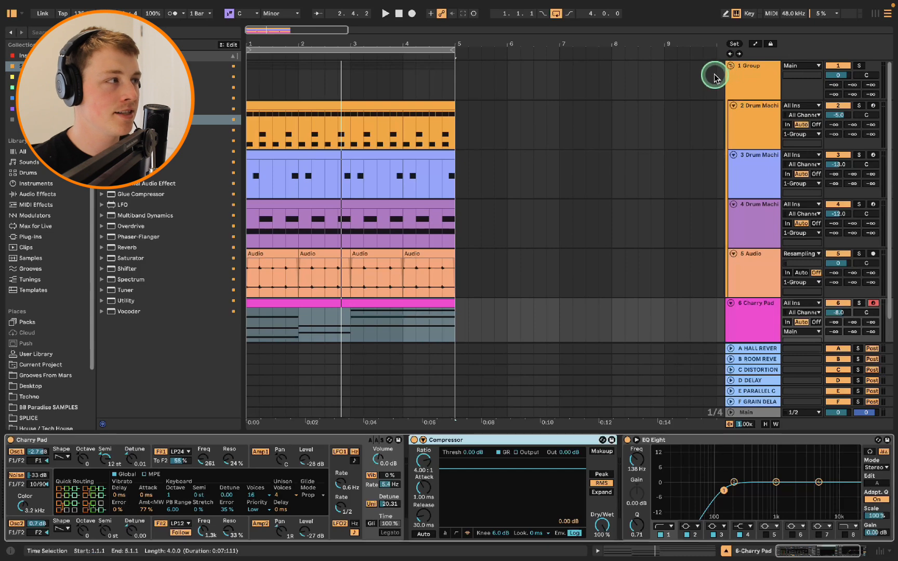
{"action": "scroll", "coordinate": [561, 215], "scroll_direction": "down", "scroll_amount": 1}
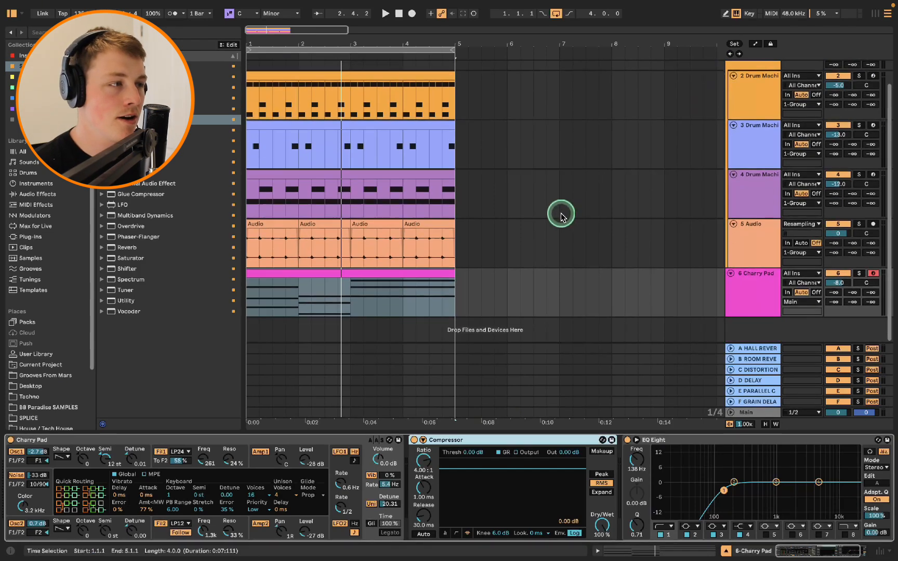
{"action": "left_click", "coordinate": [754, 290]}
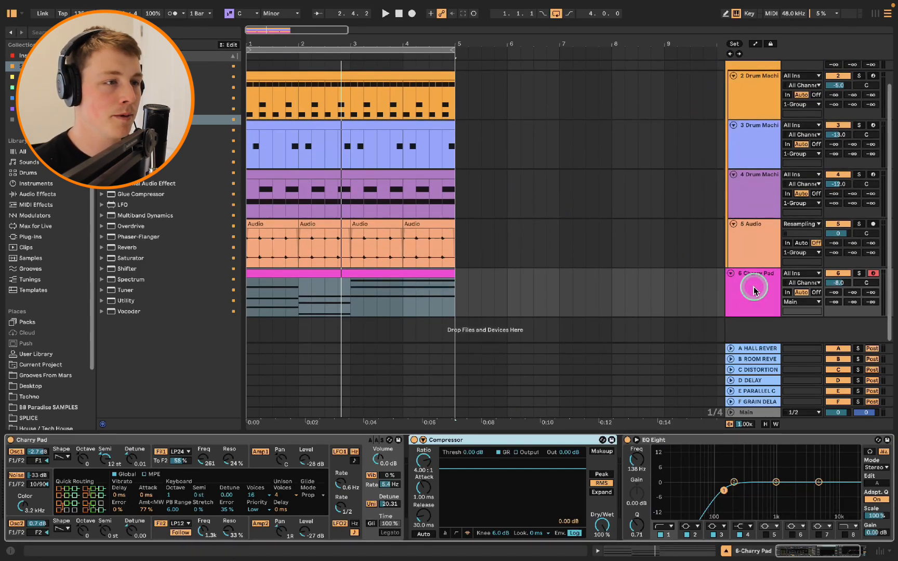
Enable the sidechain on the Charry Pad track's Compressor and look through its available audio sources.
{"action": "scroll", "coordinate": [710, 228], "scroll_direction": "up", "scroll_amount": 1}
{"action": "scroll", "coordinate": [726, 273], "scroll_direction": "down", "scroll_amount": 1}
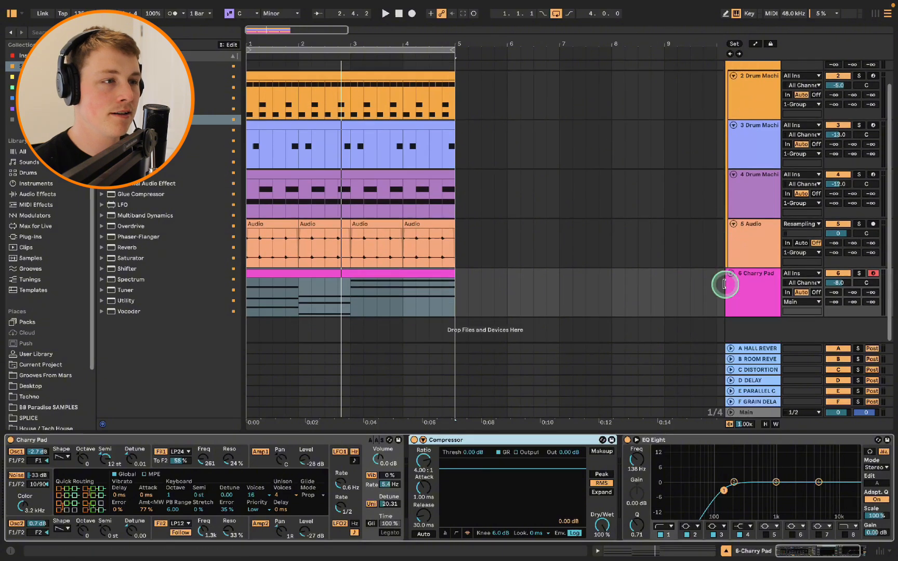
{"action": "left_click", "coordinate": [747, 297]}
{"action": "left_click", "coordinate": [770, 107]}
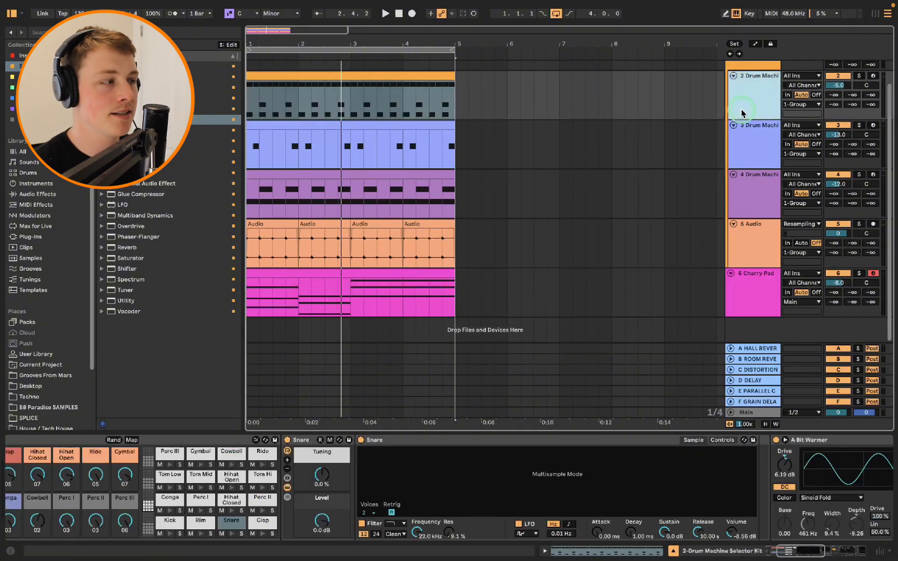
{"action": "left_click", "coordinate": [728, 295]}
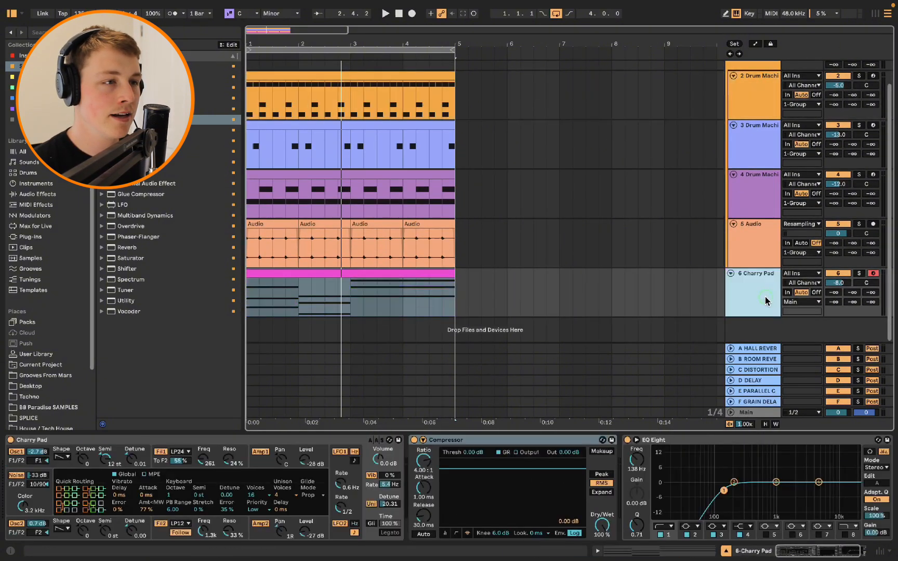
{"action": "left_click", "coordinate": [422, 441]}
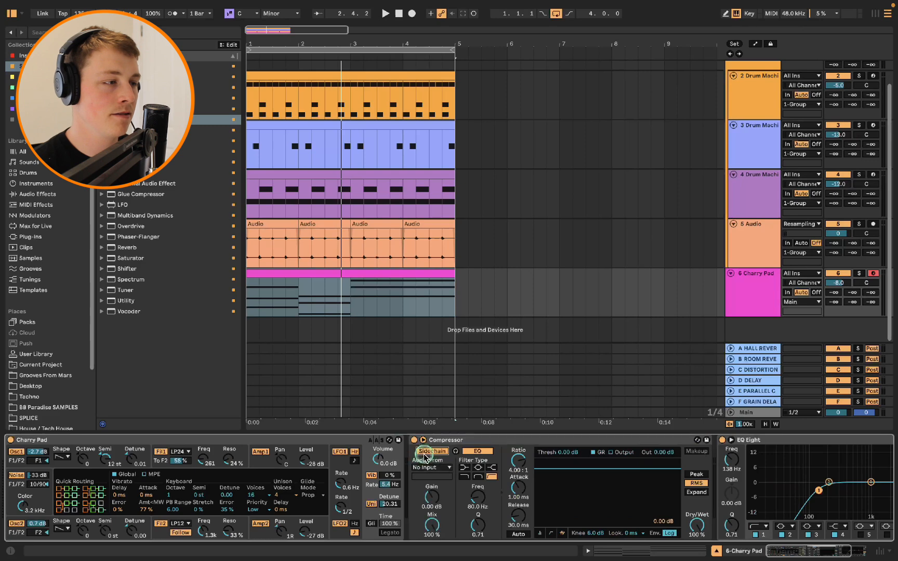
{"action": "left_click", "coordinate": [428, 468]}
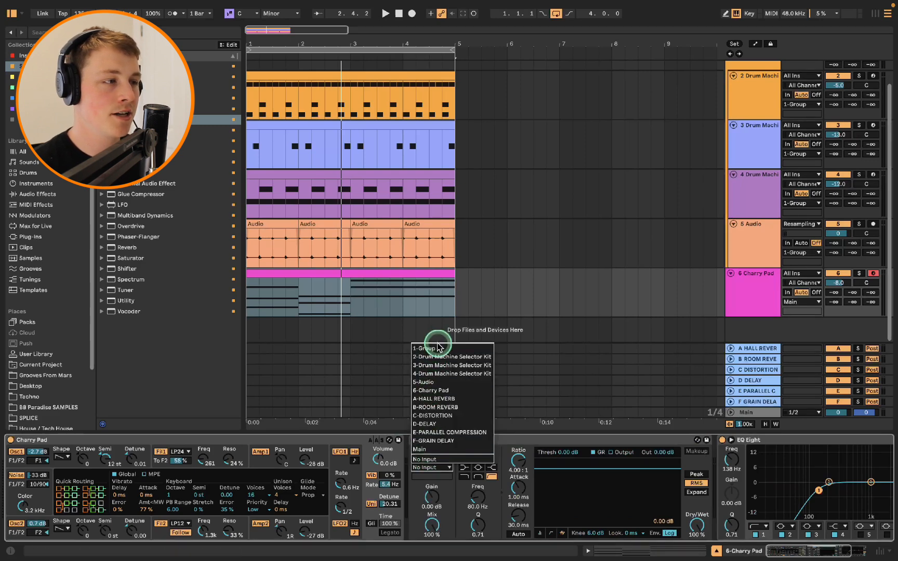
{"action": "left_click", "coordinate": [448, 468]}
{"action": "left_click", "coordinate": [447, 467]}
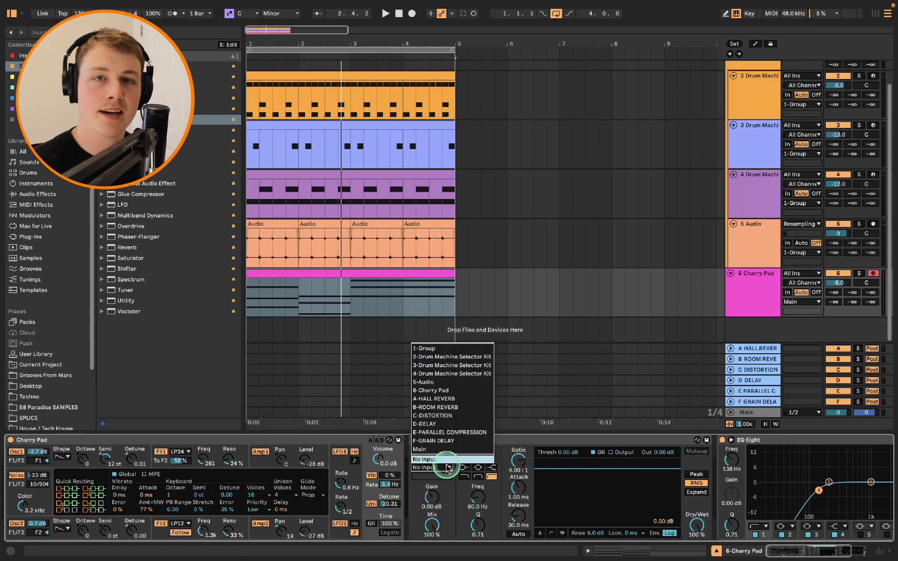
{"action": "left_click", "coordinate": [518, 401]}
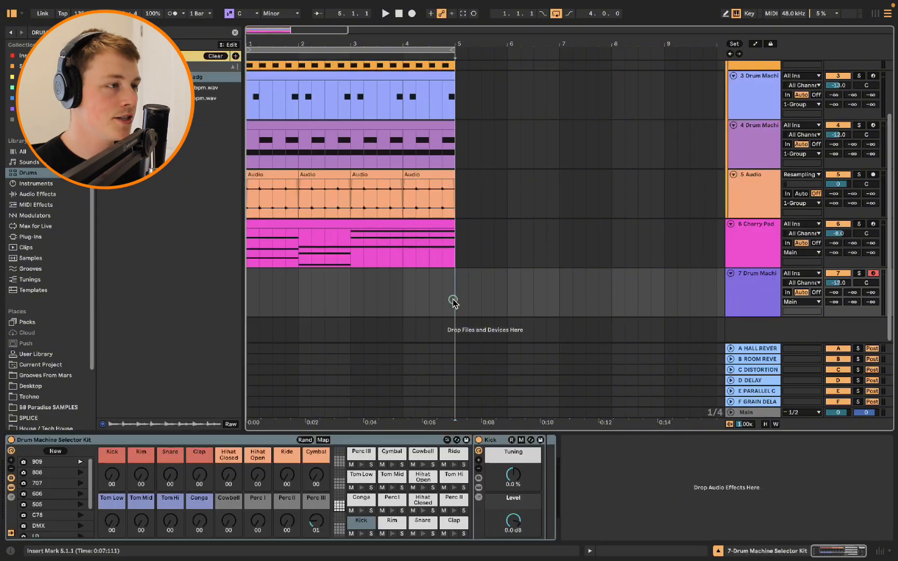
Create a four-bar MIDI clip on drum machine track 7 and fill it with one-beat Kick notes on every beat.
{"action": "mouse_move", "coordinate": [452, 301]}
{"action": "left_mouse_down"}
{"action": "mouse_move", "coordinate": [240, 283]}
{"action": "mouse_move", "coordinate": [256, 313]}
{"action": "mouse_move", "coordinate": [306, 320]}
{"action": "mouse_move", "coordinate": [272, 318]}
{"action": "mouse_move", "coordinate": [289, 318]}
{"action": "left_mouse_up"}
{"action": "double_click", "coordinate": [244, 284]}
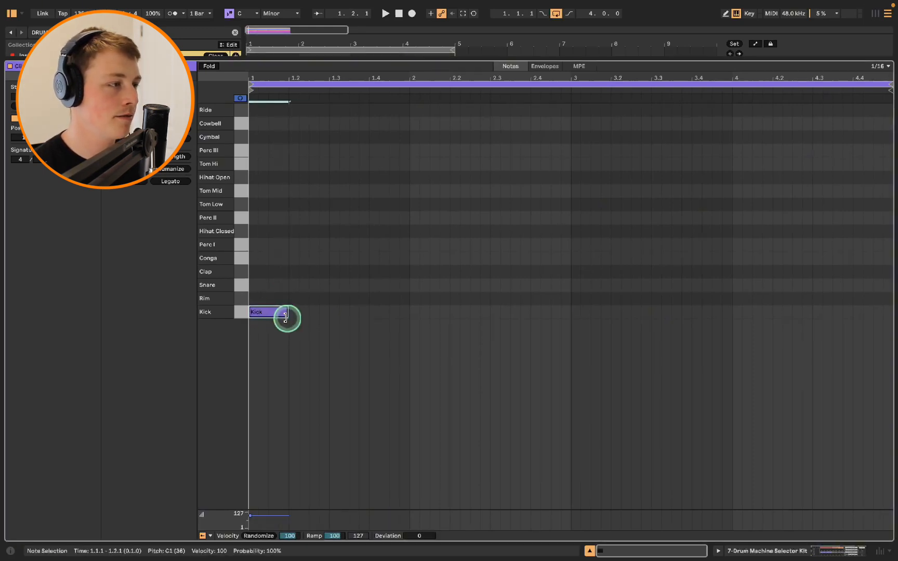
{"action": "key", "text": "ctrl+d"}
{"action": "key", "text": "ctrl+d"}
{"action": "key", "text": "ctrl+d"}
{"action": "key", "text": "ctrl+d"}
{"action": "key", "text": "ctrl+d"}
{"action": "key", "text": "ctrl+d"}
{"action": "key", "text": "ctrl+d"}
{"action": "key", "text": "ctrl+d"}
{"action": "key", "text": "ctrl+d"}
{"action": "key", "text": "ctrl+d"}
{"action": "key", "text": "ctrl+d"}
{"action": "key", "text": "ctrl+d"}
{"action": "key", "text": "ctrl+d"}
{"action": "key", "text": "ctrl+d"}
{"action": "key", "text": "ctrl+d"}
{"action": "key", "text": "ctrl+d"}
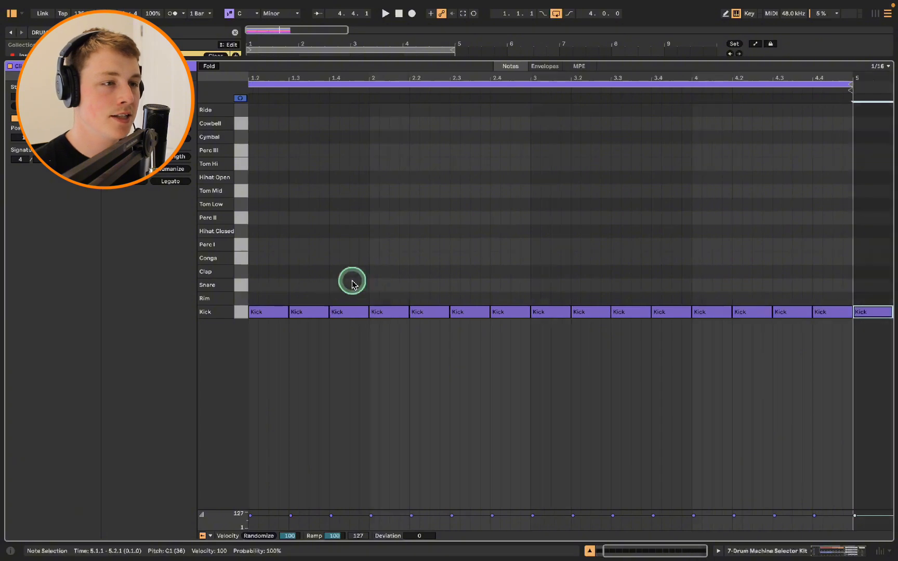
{"action": "key", "text": "ctrl+z"}
{"action": "left_click_drag", "start_coordinate": [294, 77], "coordinate": [337, 81]}
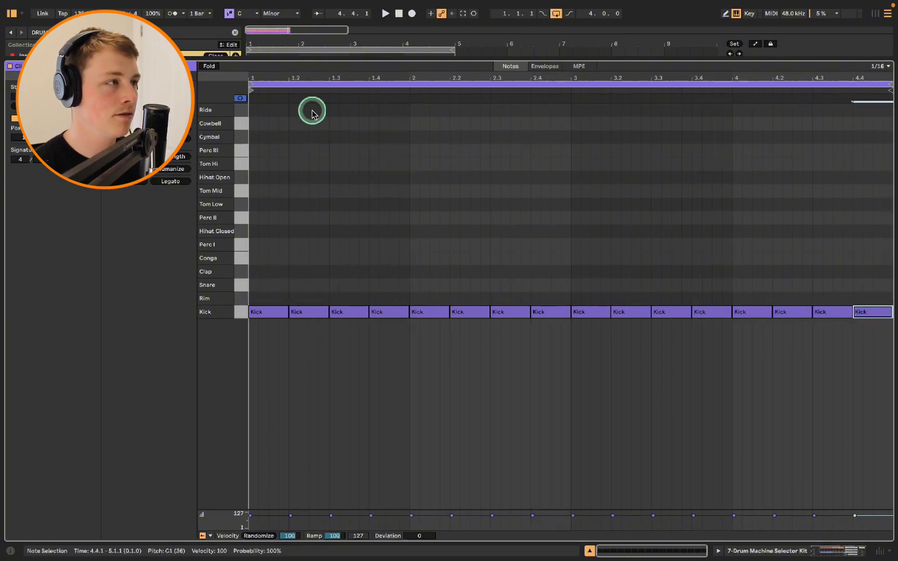
Play the kick pattern, return to the arrangement and mute drum machine track 7.
{"action": "key", "text": "space"}
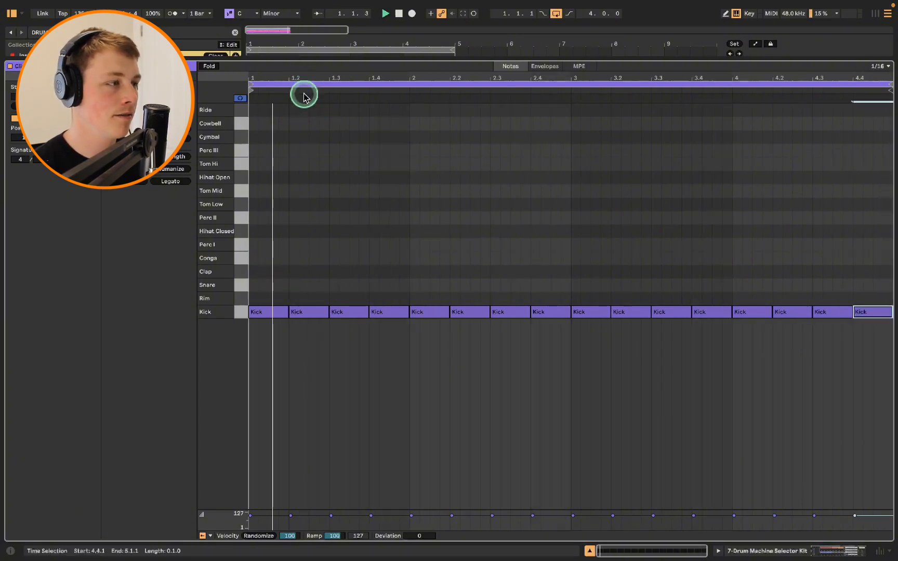
{"action": "double_click", "coordinate": [325, 62]}
{"action": "left_click", "coordinate": [843, 353]}
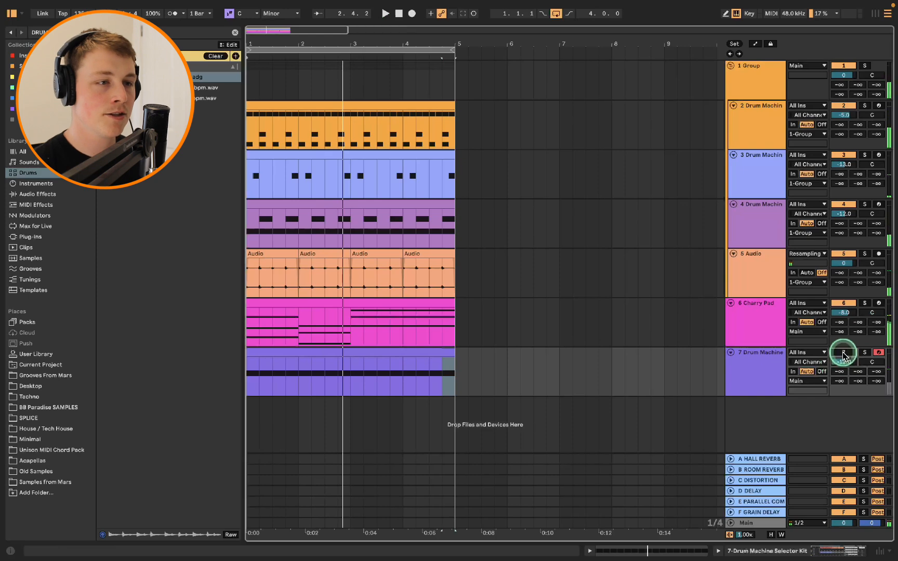
{"action": "left_click", "coordinate": [773, 368]}
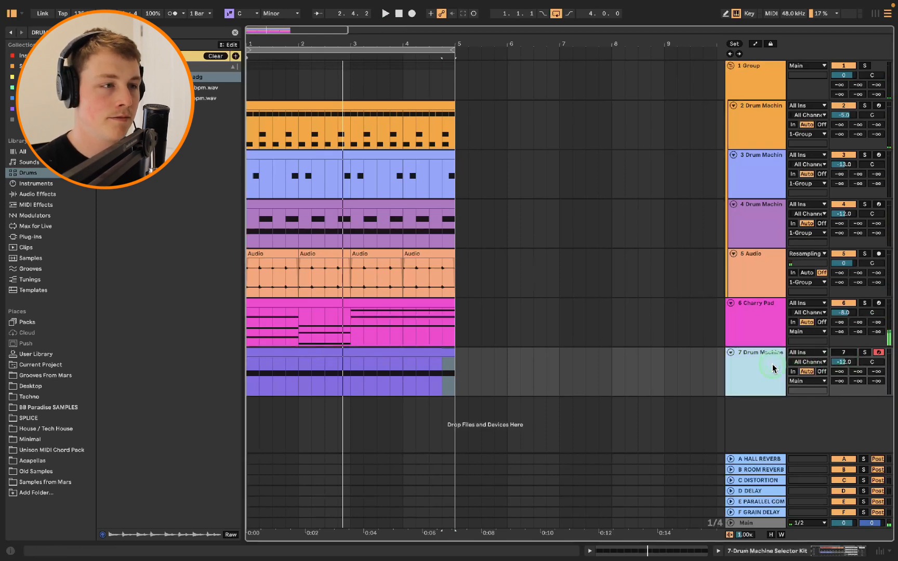
Set the Charry Pad Compressor's sidechain source to 7-Drum Machine Selector Kit.
{"action": "left_click", "coordinate": [755, 314]}
{"action": "left_click", "coordinate": [755, 325]}
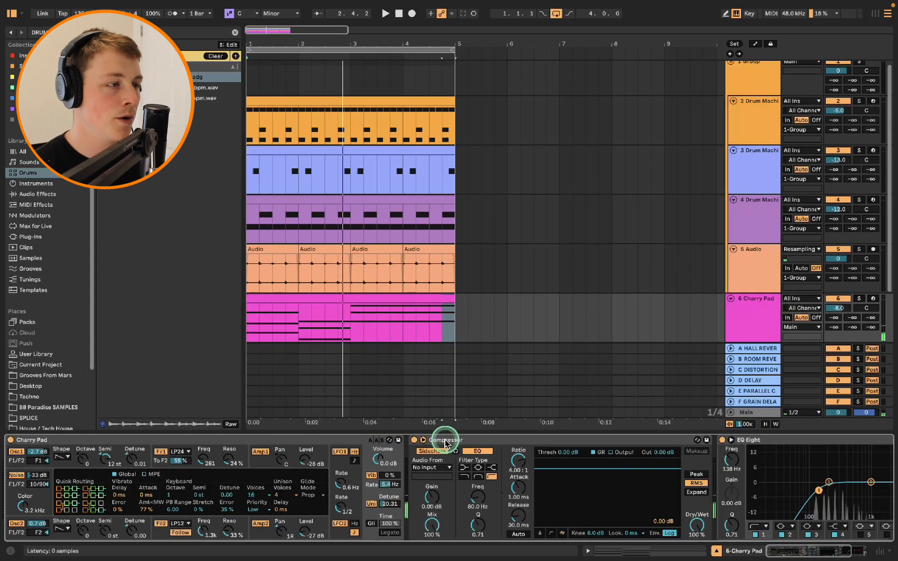
{"action": "left_click", "coordinate": [434, 468]}
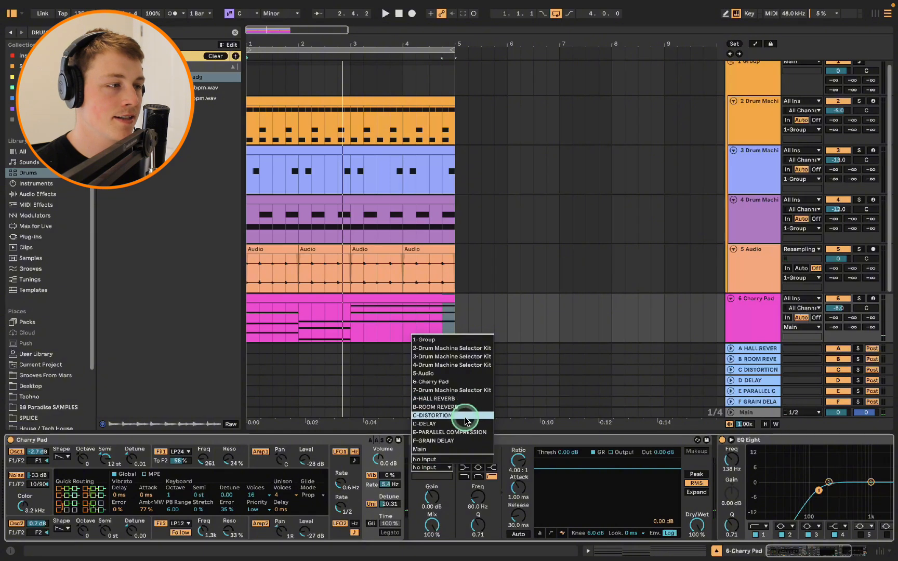
{"action": "left_click", "coordinate": [452, 390]}
{"action": "scroll", "coordinate": [605, 325], "scroll_direction": "down", "scroll_amount": 3}
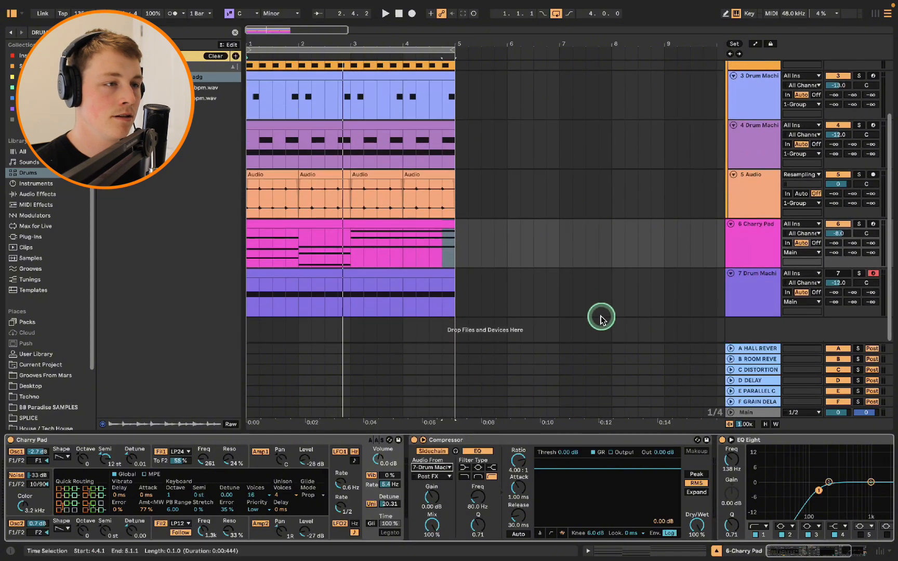
Play the loop and lower the Charry Pad Compressor's threshold to -25.1 dB.
{"action": "left_click", "coordinate": [750, 245]}
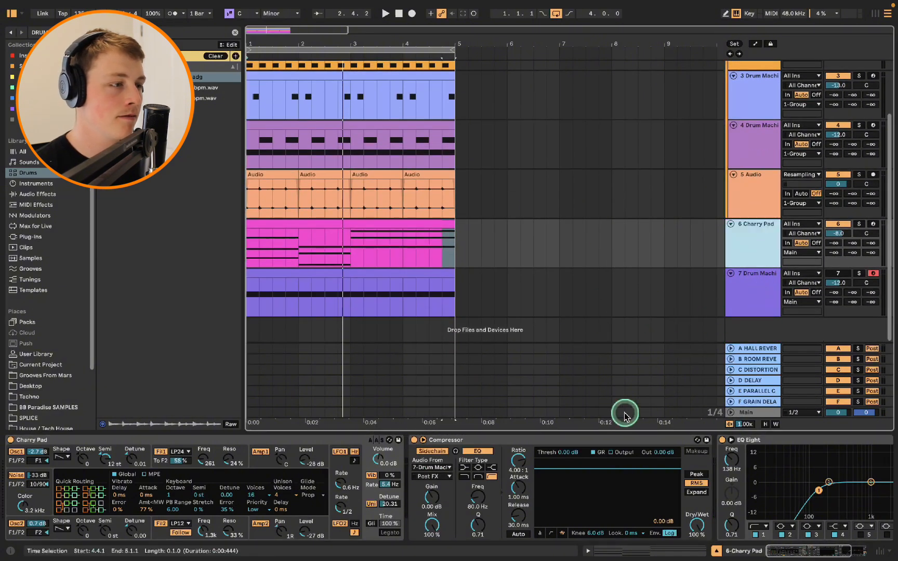
{"action": "left_click", "coordinate": [540, 538]}
{"action": "key", "text": "space"}
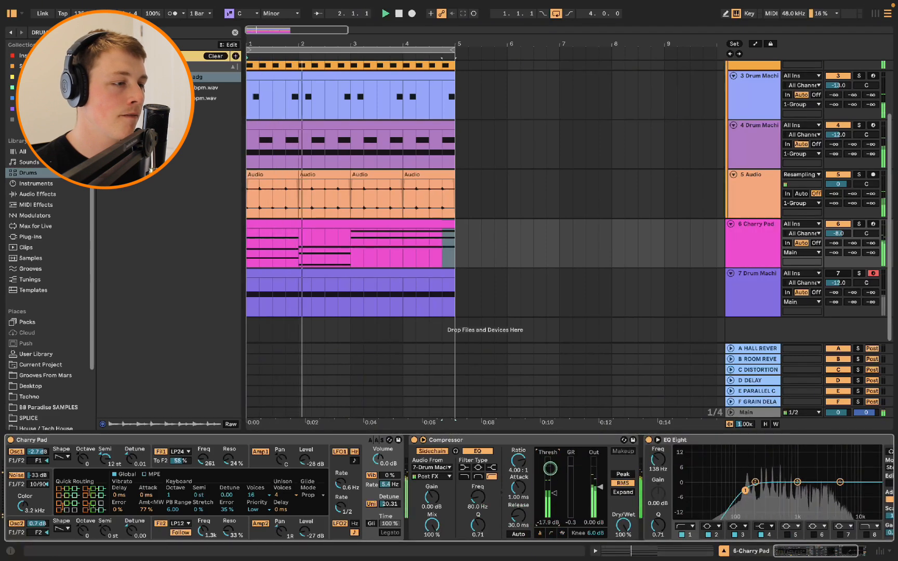
{"action": "left_click_drag", "start_coordinate": [551, 468], "coordinate": [551, 471]}
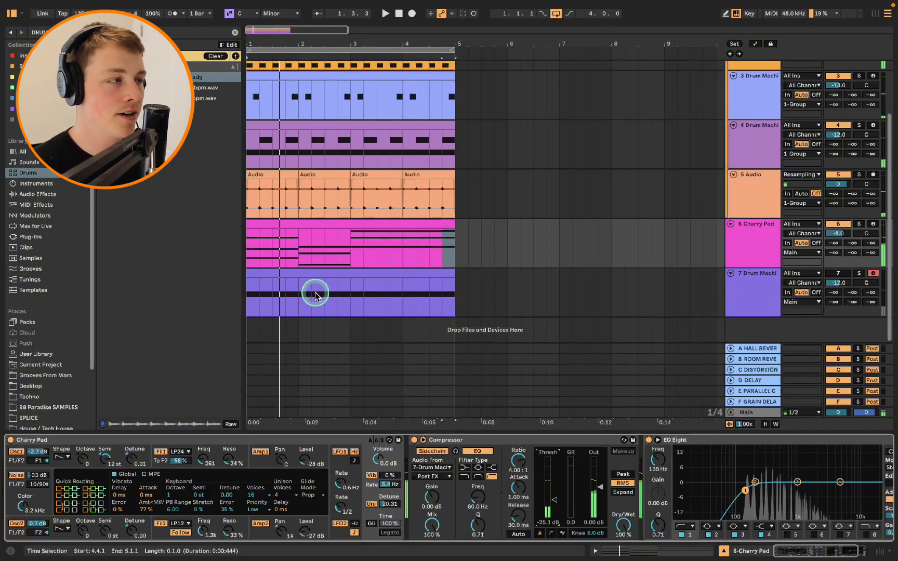
Inspect track 7's kick clip, try deleting the track and undo the deletion.
{"action": "double_click", "coordinate": [307, 275]}
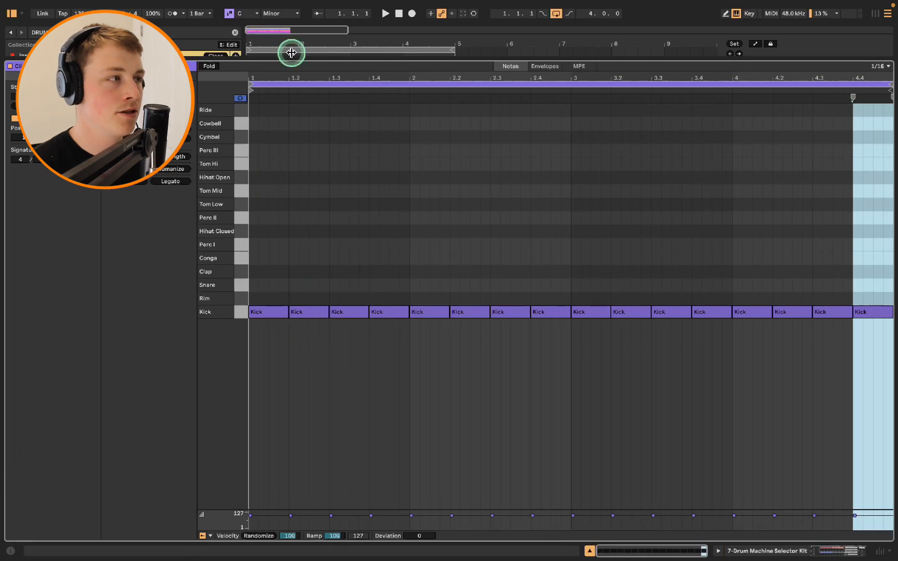
{"action": "double_click", "coordinate": [293, 58]}
{"action": "left_click", "coordinate": [744, 369]}
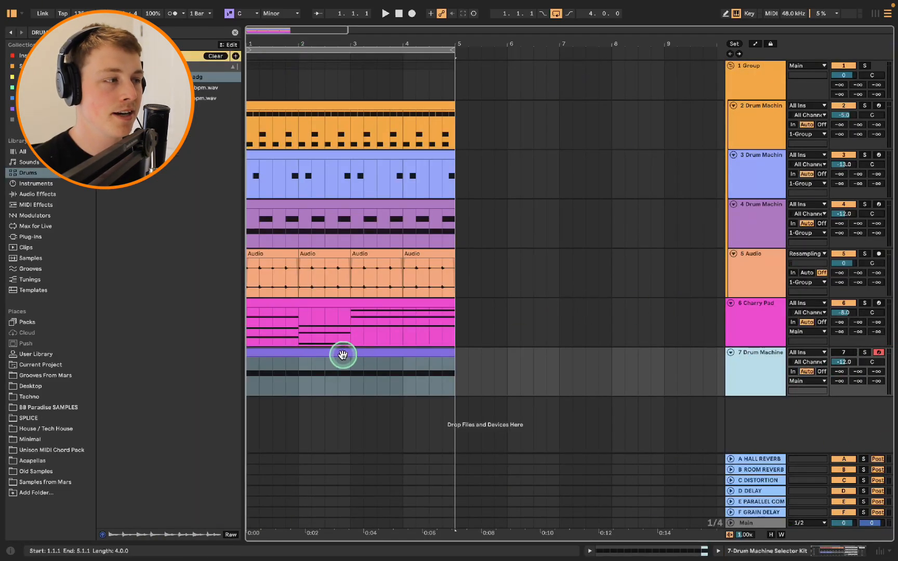
{"action": "key", "text": "Delete"}
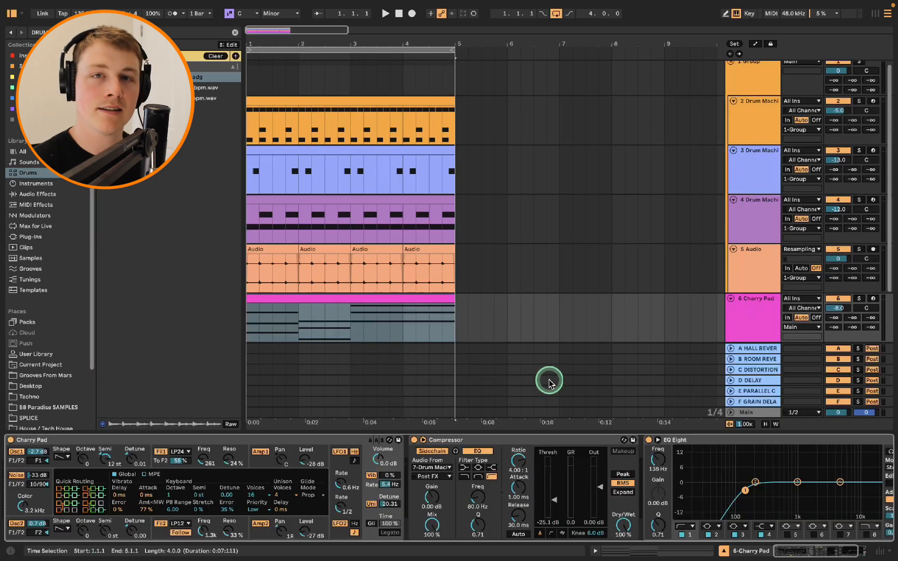
{"action": "key", "text": "ctrl+z"}
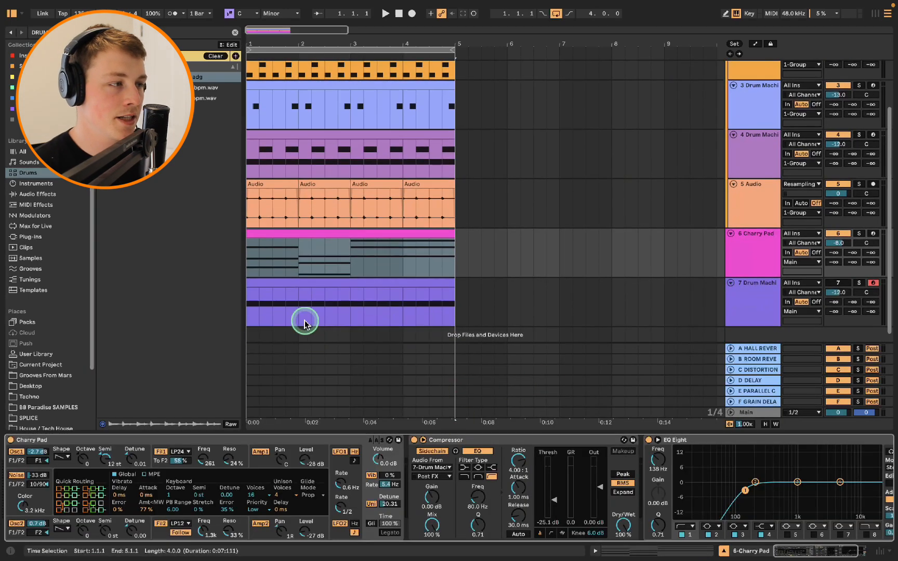
Select the pad clip for playback and lower the sidechain Compressor's threshold to -30 dB.
{"action": "left_click", "coordinate": [253, 250]}
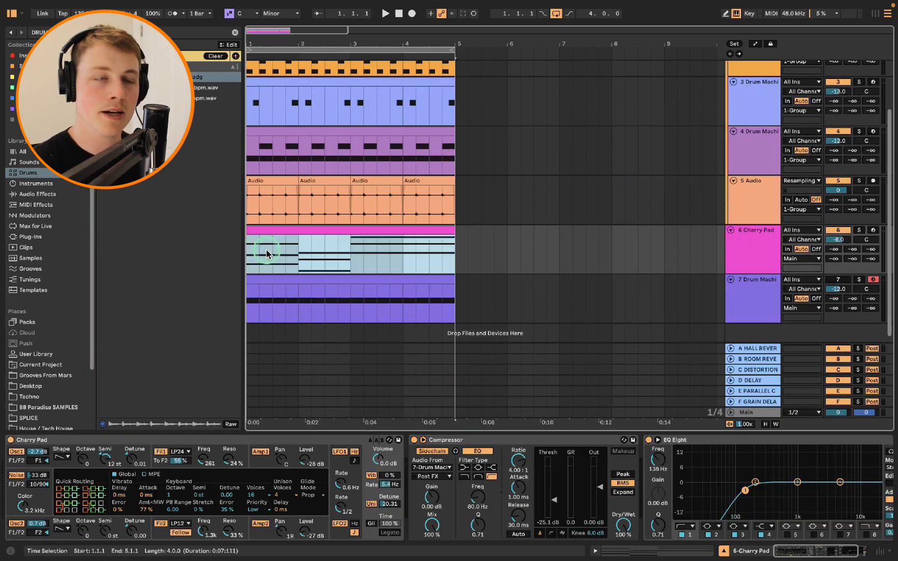
{"action": "key", "text": "space"}
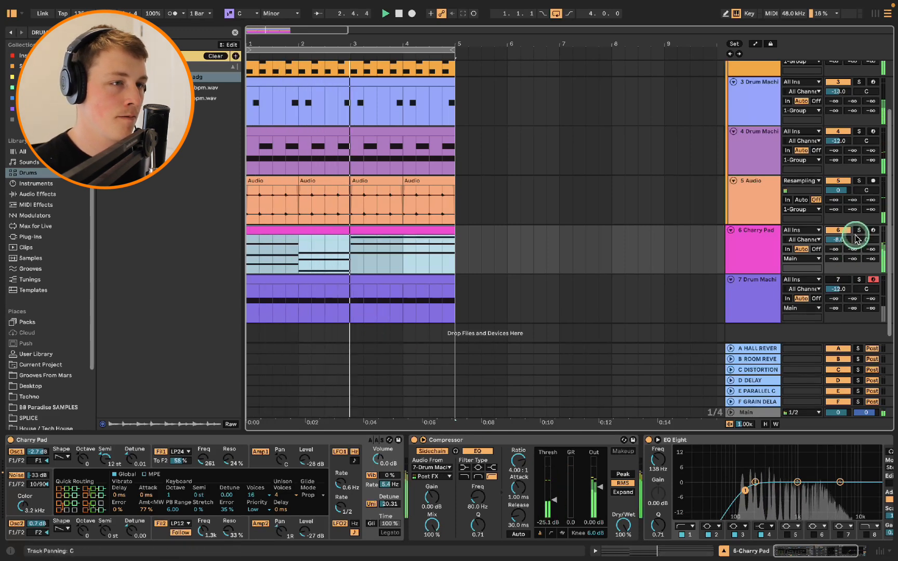
{"action": "left_click", "coordinate": [549, 522]}
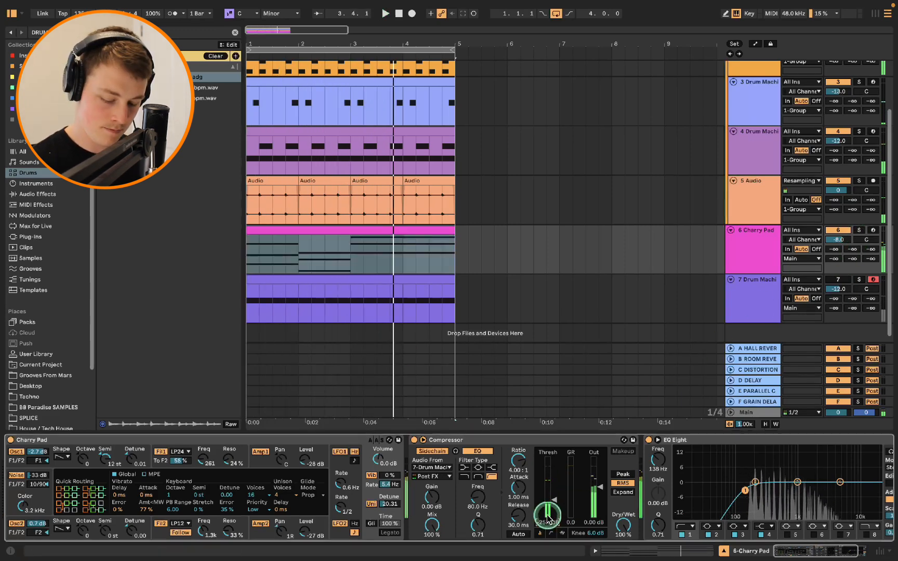
{"action": "key", "text": "space"}
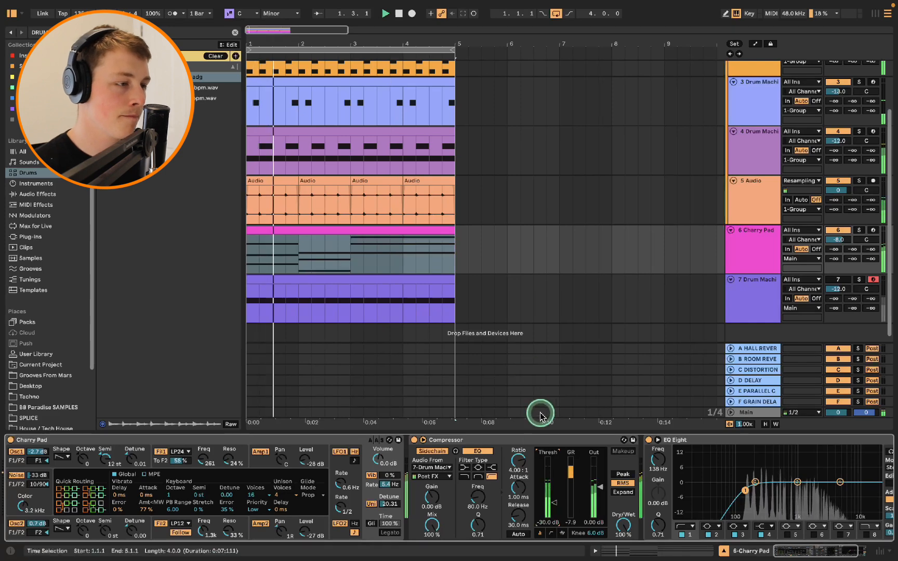
Set the Compressor's attack to 0.02 ms and release to 2.30 ms, and play the loop to hear the ducking.
{"action": "key", "text": "space"}
{"action": "left_click_drag", "start_coordinate": [520, 483], "coordinate": [520, 512]}
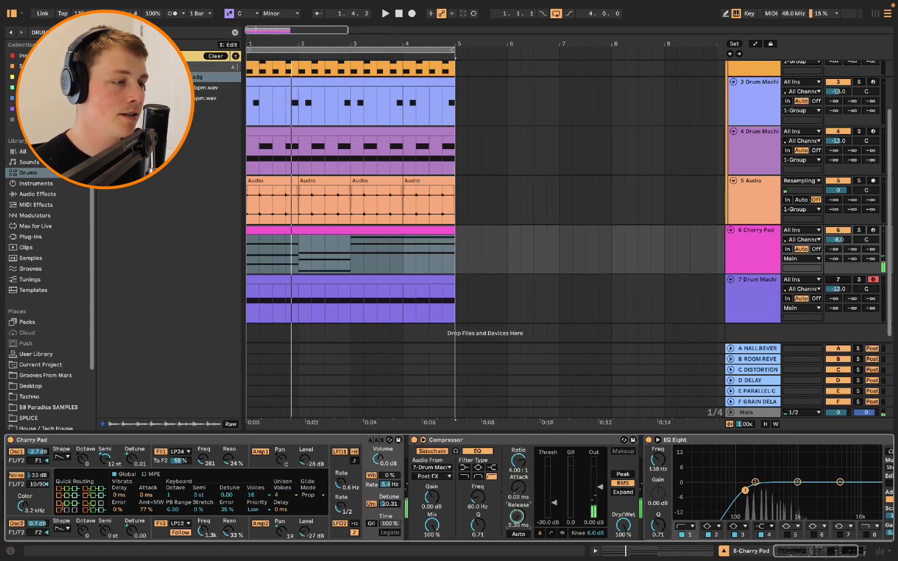
{"action": "left_click", "coordinate": [409, 312]}
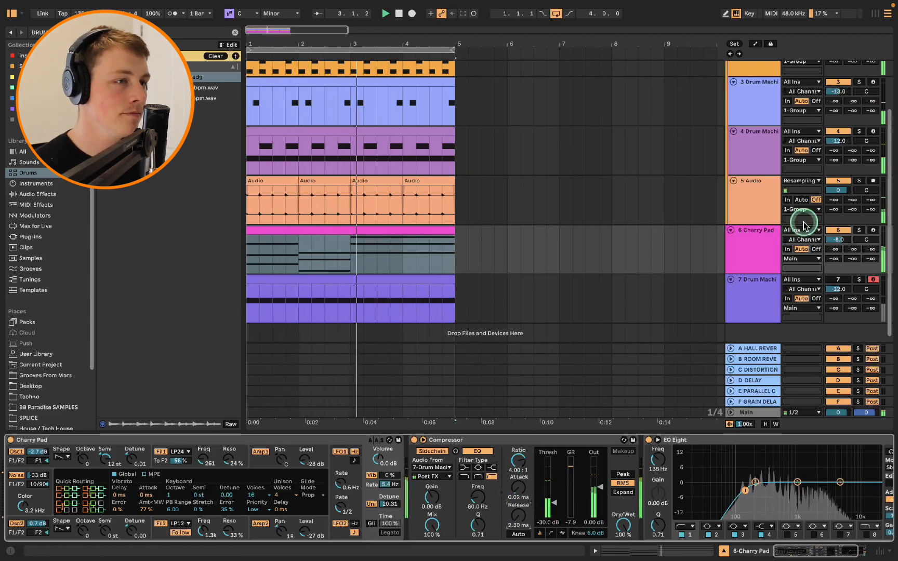
{"action": "scroll", "coordinate": [611, 254], "scroll_direction": "down", "scroll_amount": 1}
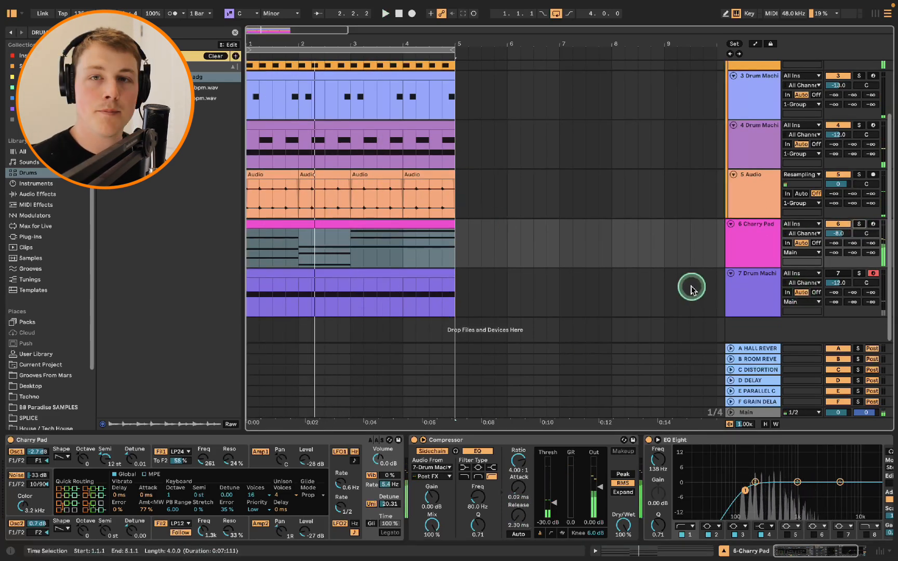
Insert a new MIDI track below drum machine track 7 and select it.
{"action": "right_click", "coordinate": [753, 328]}
{"action": "left_click", "coordinate": [770, 340]}
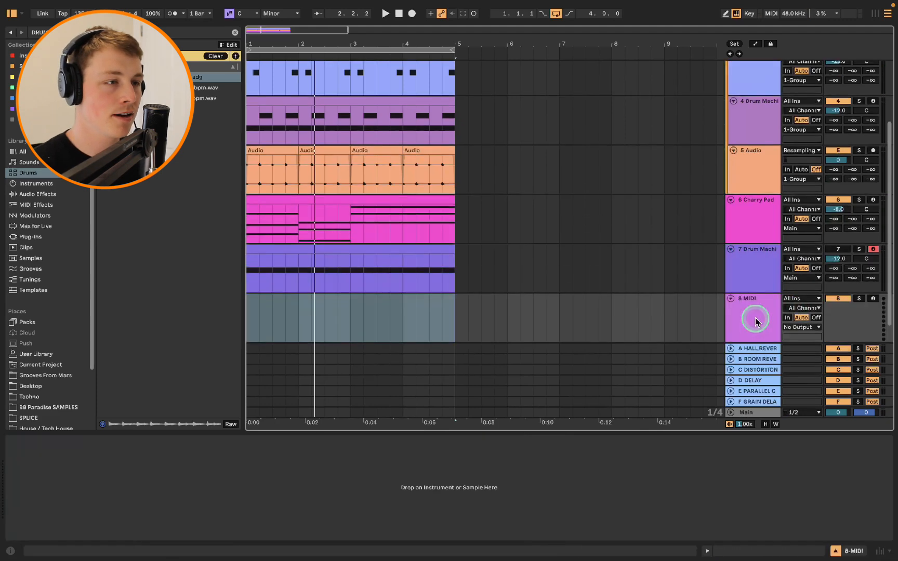
{"action": "left_click", "coordinate": [756, 321]}
Search the instrument presets for "BASS" and preview several sounds, including Basic Saturated Bass.
{"action": "left_click", "coordinate": [237, 33]}
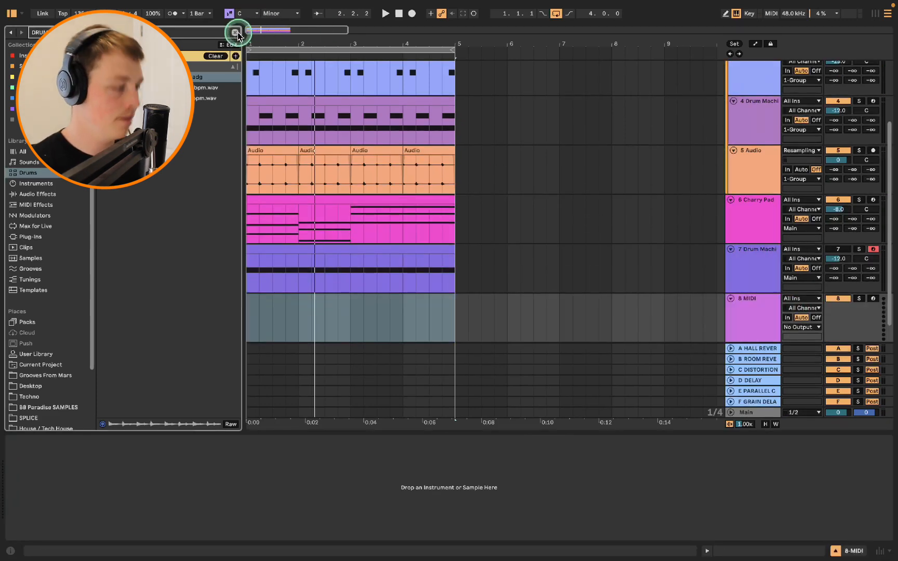
{"action": "type", "text": "BASS"}
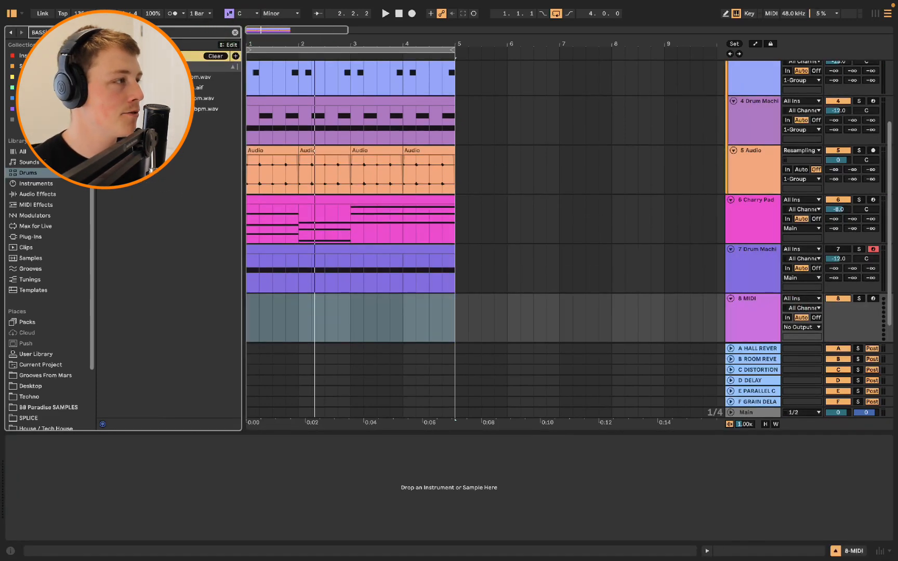
{"action": "left_click", "coordinate": [64, 184]}
{"action": "left_click", "coordinate": [219, 139]}
{"action": "left_click", "coordinate": [201, 121]}
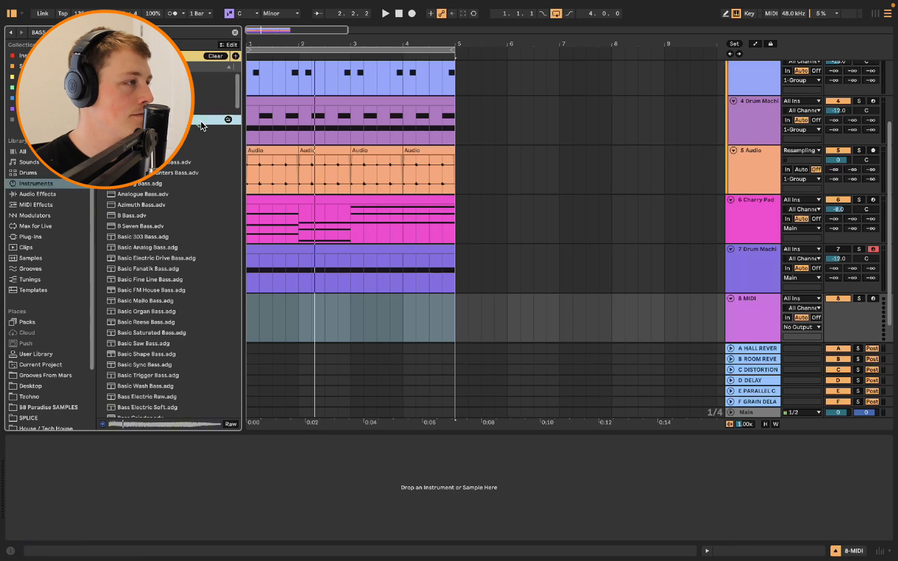
{"action": "left_click", "coordinate": [194, 113]}
{"action": "scroll", "coordinate": [158, 312], "scroll_direction": "down", "scroll_amount": 1}
{"action": "left_click", "coordinate": [159, 311]}
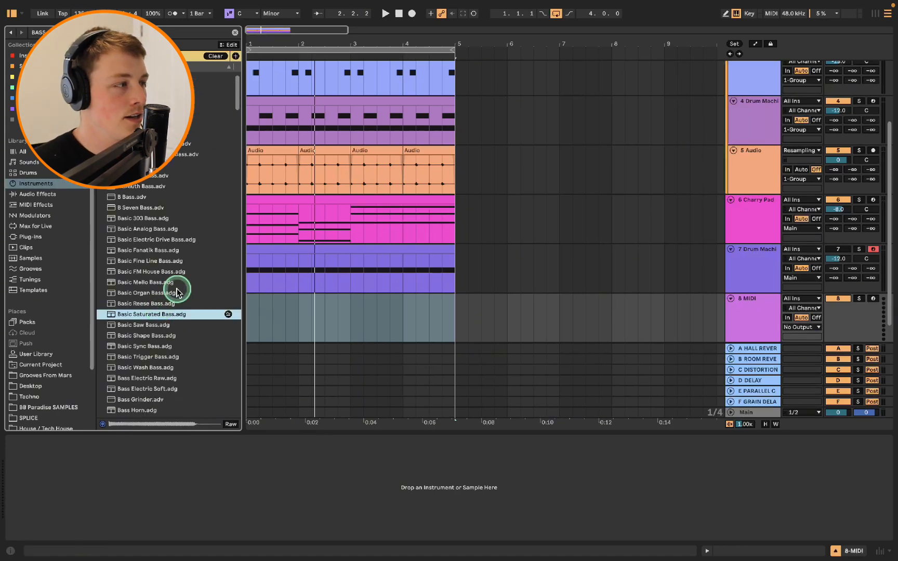
Load the Bounce Bass preset onto the empty MIDI track 8 and set its Delay to 0%.
{"action": "scroll", "coordinate": [176, 292], "scroll_direction": "down", "scroll_amount": 2}
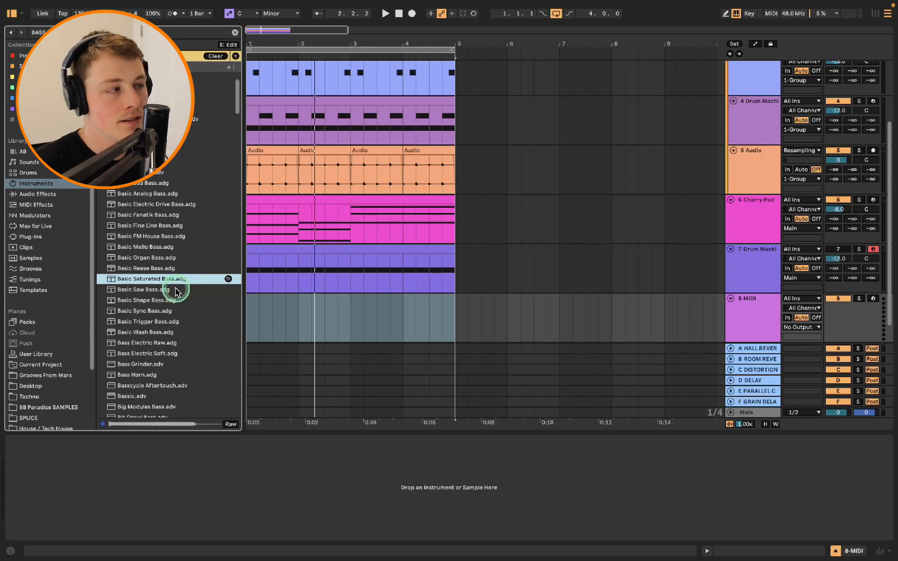
{"action": "scroll", "coordinate": [176, 291], "scroll_direction": "down", "scroll_amount": 2}
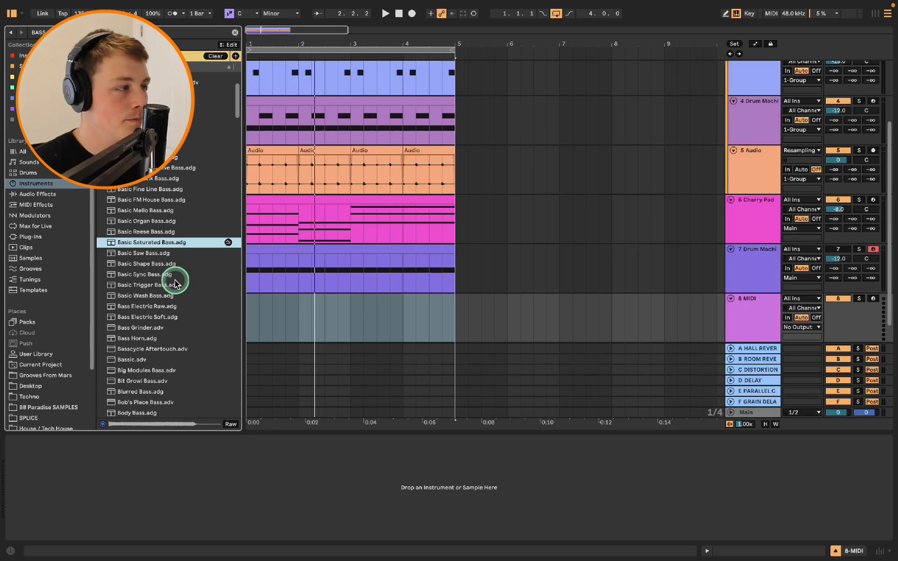
{"action": "scroll", "coordinate": [176, 284], "scroll_direction": "down", "scroll_amount": 7}
{"action": "double_click", "coordinate": [232, 310]}
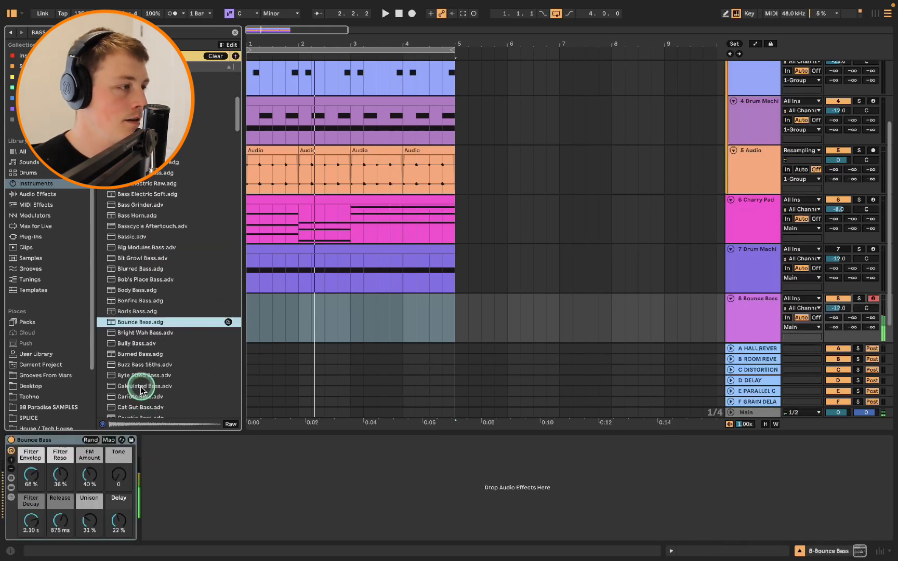
{"action": "left_click_drag", "start_coordinate": [120, 516], "coordinate": [121, 541]}
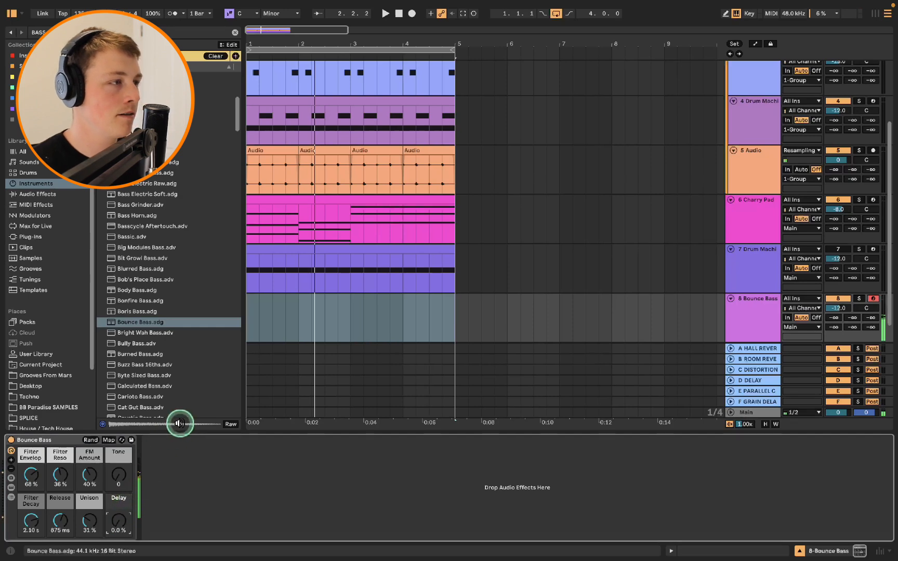
Copy the Charry Pad clip to the Bounce Bass track, open the copy and deactivate all its chord notes.
{"action": "left_click_drag", "start_coordinate": [331, 203], "coordinate": [343, 294]}
{"action": "double_click", "coordinate": [343, 296]}
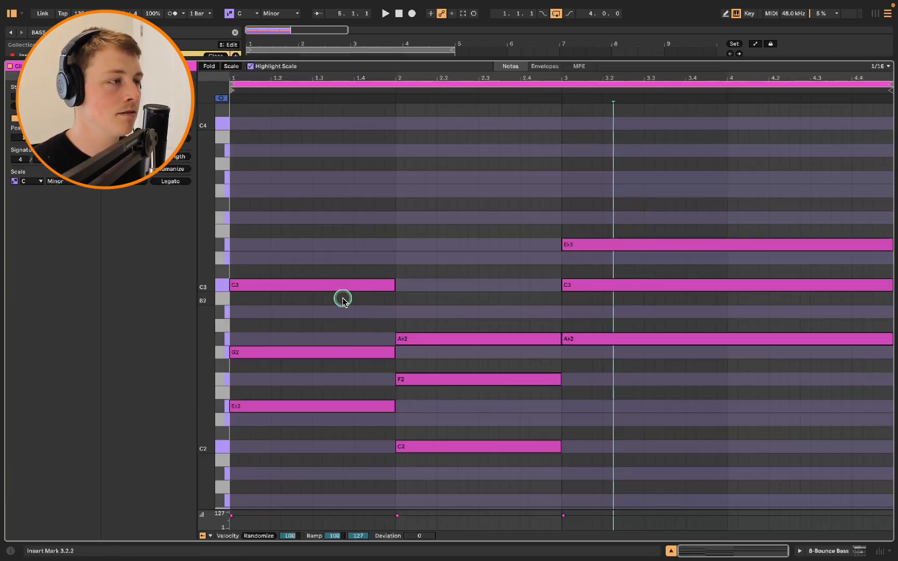
{"action": "key", "text": "super+a"}
{"action": "key", "text": "0"}
{"action": "left_click_drag", "start_coordinate": [343, 222], "coordinate": [675, 453]}
{"action": "scroll", "coordinate": [656, 433], "scroll_direction": "down", "scroll_amount": 6}
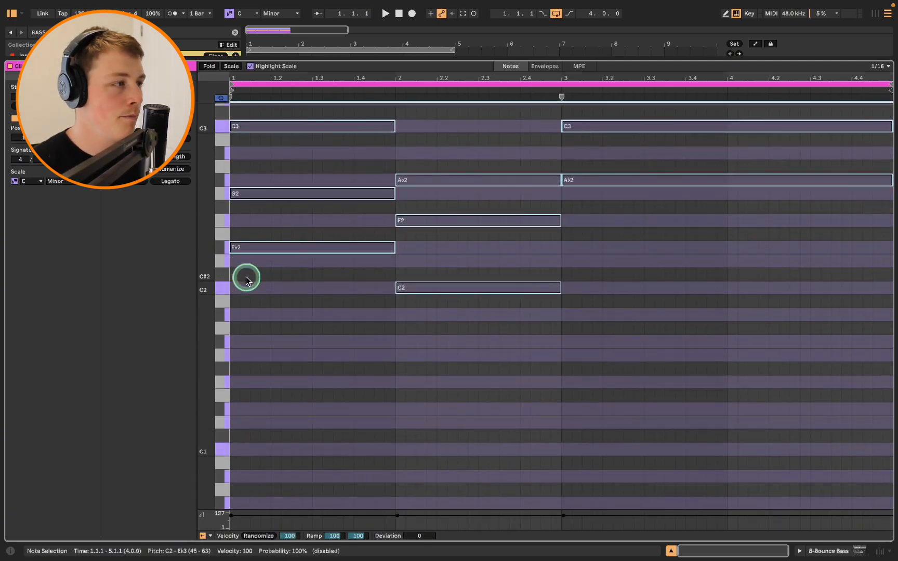
Add an E♭1 eighth note at the start of the bass clip and duplicate it to fill bar 1.
{"action": "left_click", "coordinate": [246, 352]}
{"action": "double_click", "coordinate": [237, 410]}
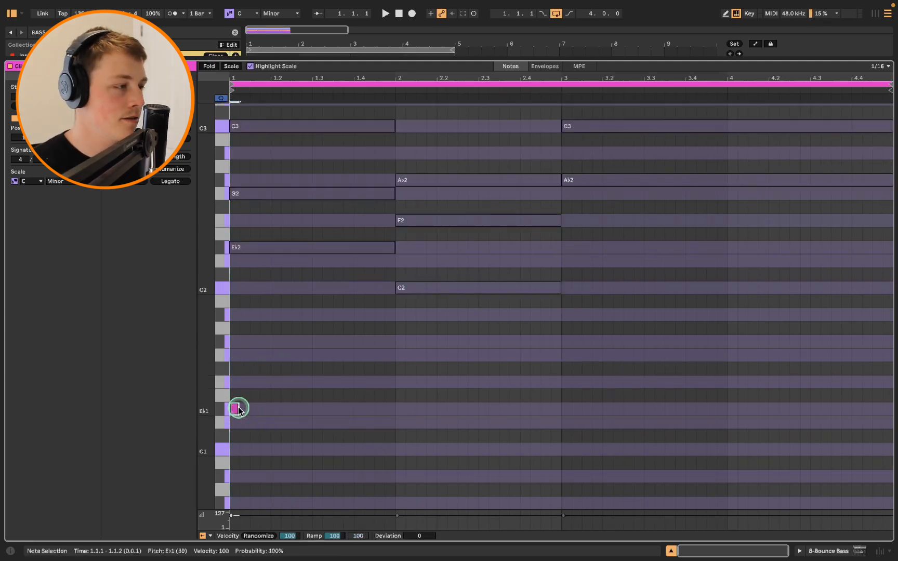
{"action": "key", "text": "ctrl+d"}
{"action": "key", "text": "ctrl+d"}
{"action": "key", "text": "ctrl+d"}
{"action": "key", "text": "ctrl+d"}
{"action": "key", "text": "ctrl+d"}
{"action": "key", "text": "ctrl+d"}
{"action": "key", "text": "ctrl+d"}
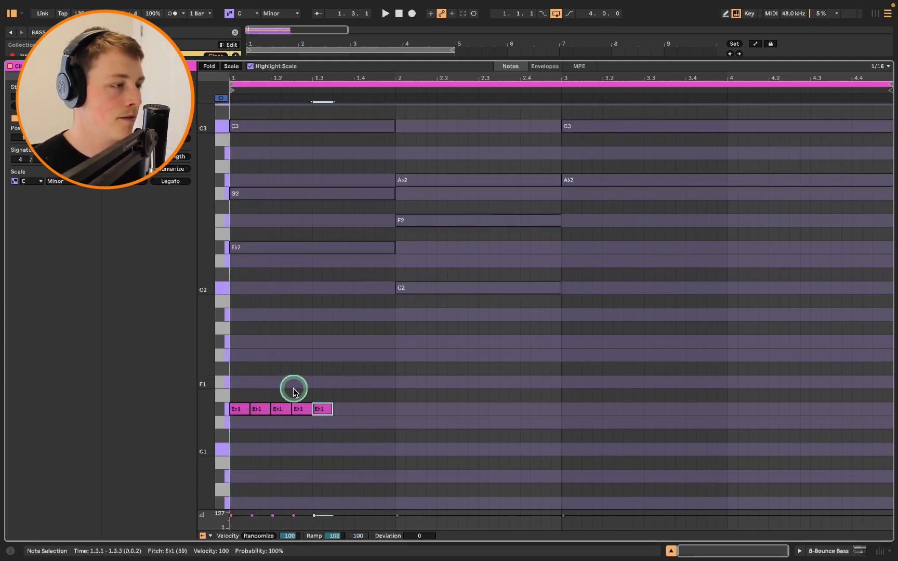
Copy the eighth-note run to C1 in bar 2 and A♭1 in bar 3, and play the pattern.
{"action": "left_click_drag", "start_coordinate": [399, 416], "coordinate": [572, 343]}
{"action": "key", "text": "space"}
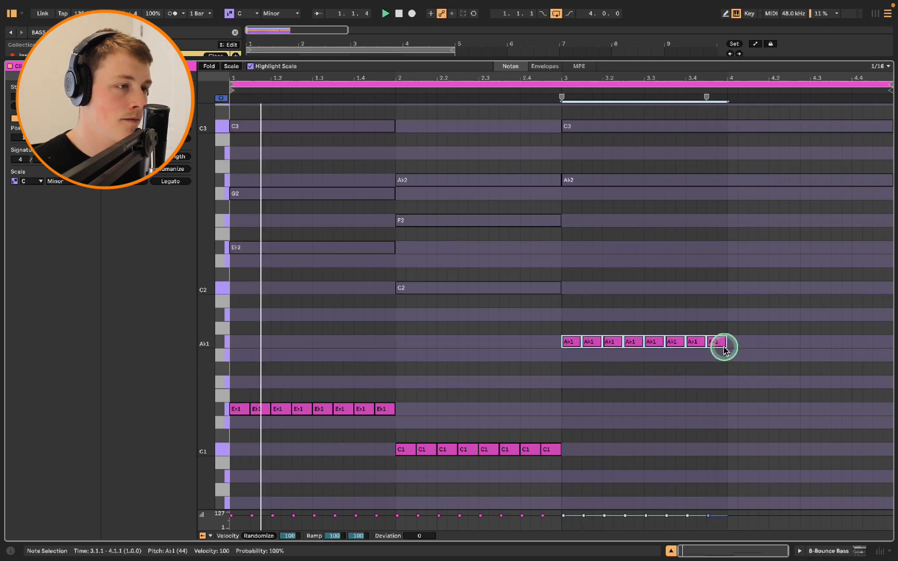
{"action": "left_click_drag", "start_coordinate": [726, 344], "coordinate": [892, 352]}
{"action": "key", "text": "space"}
{"action": "key", "text": "super+z"}
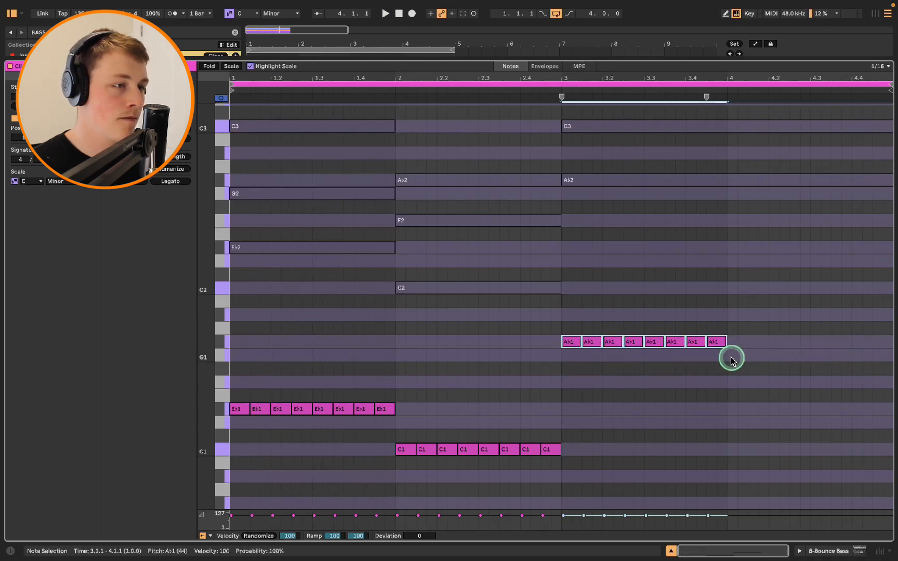
Duplicate the A♭1 notes from bar 3 into bar 4, play the bass line and return to the arrangement.
{"action": "left_click", "coordinate": [727, 355]}
{"action": "key", "text": "space"}
{"action": "key", "text": "space"}
{"action": "left_click_drag", "start_coordinate": [727, 354], "coordinate": [563, 314]}
{"action": "key", "text": "ctrl+d"}
{"action": "key", "text": "space"}
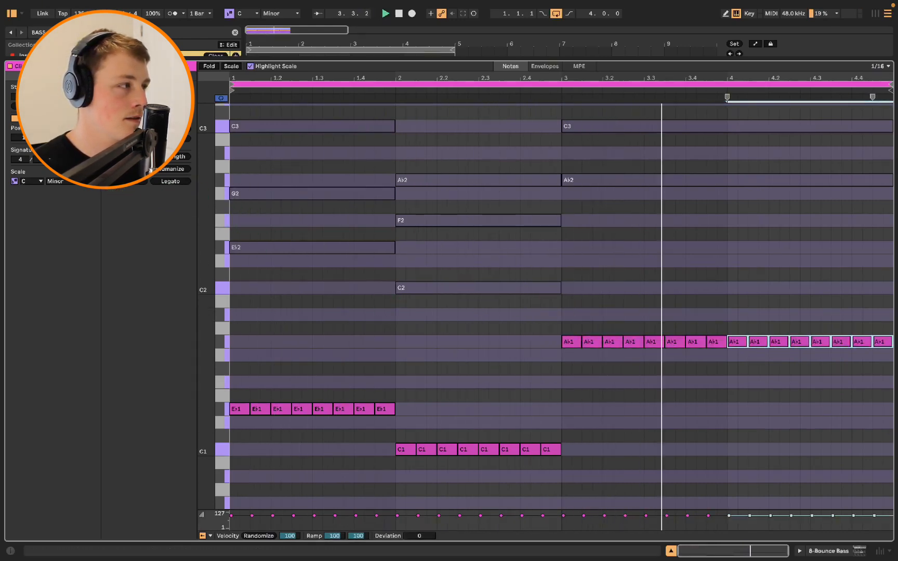
{"action": "key", "text": "space"}
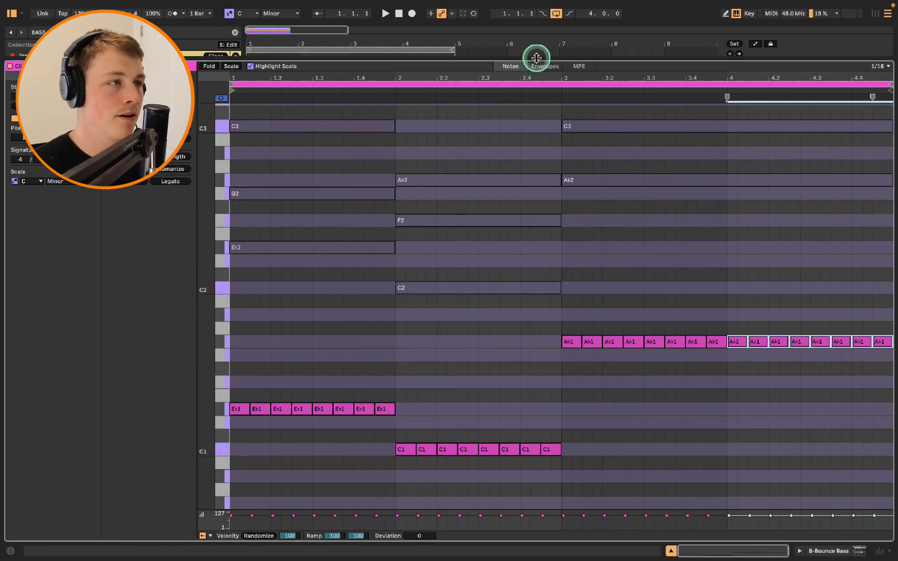
{"action": "scroll", "coordinate": [337, 264], "scroll_direction": "down", "scroll_amount": 3}
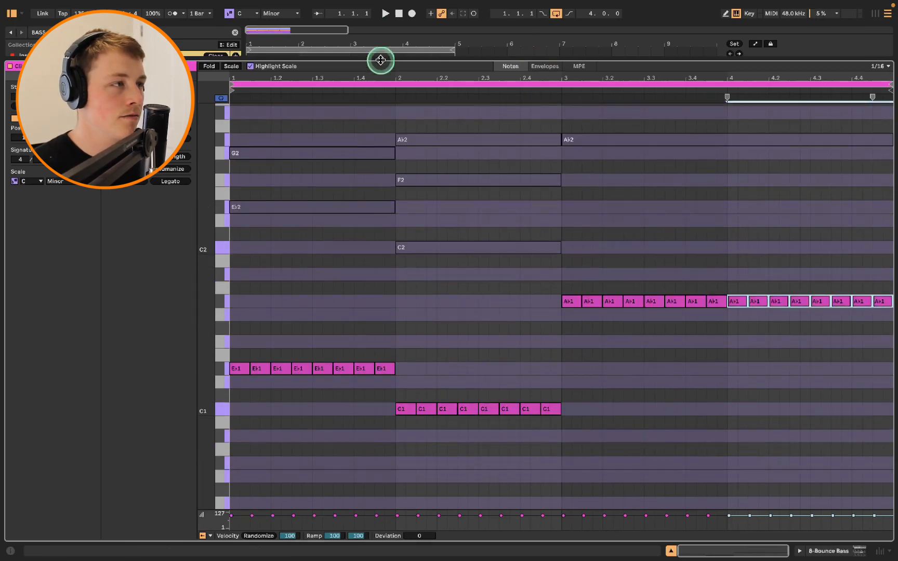
{"action": "double_click", "coordinate": [430, 60]}
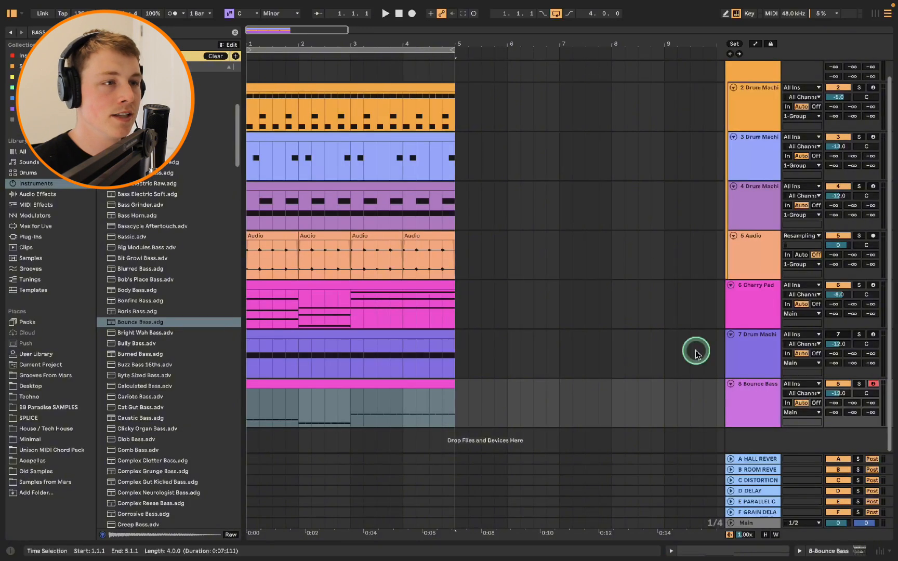
Copy the Charry Pad's sidechain Compressor to the Bounce Bass track and set its threshold to -25 dB.
{"action": "double_click", "coordinate": [753, 414]}
{"action": "left_click", "coordinate": [753, 243]}
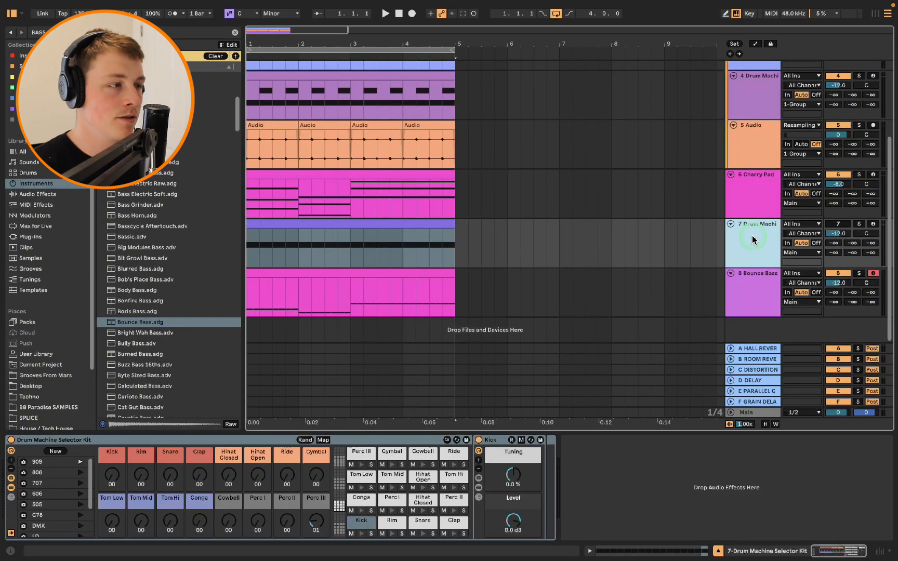
{"action": "left_click", "coordinate": [744, 217]}
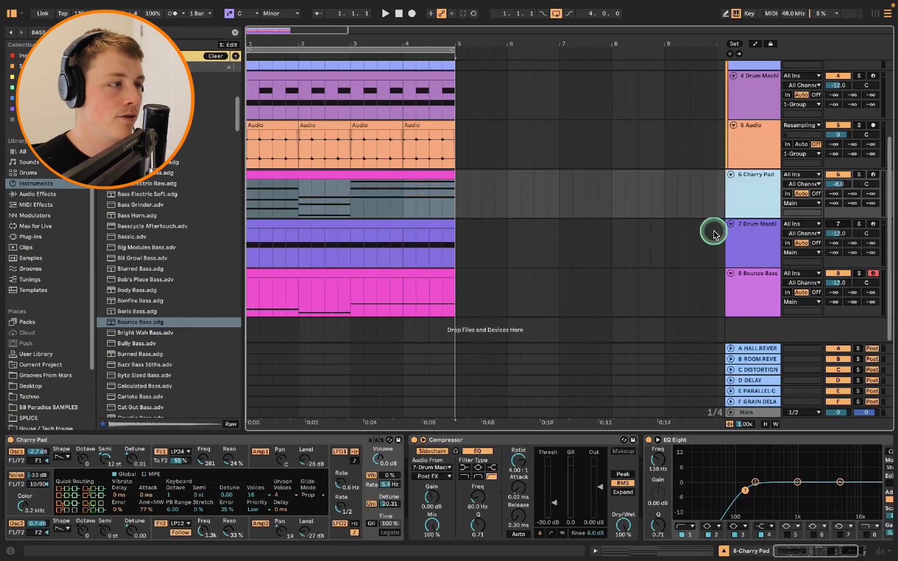
{"action": "right_click", "coordinate": [515, 441]}
{"action": "key", "text": "Escape"}
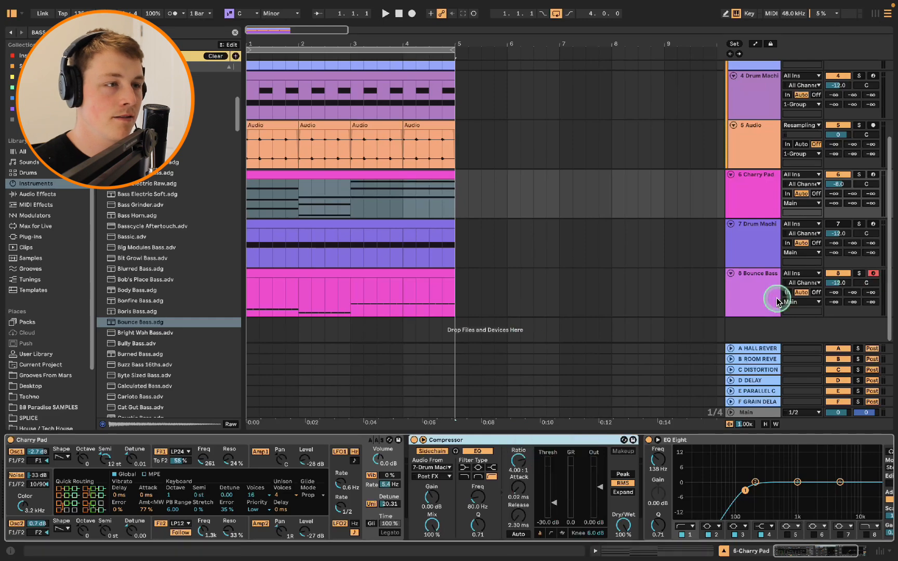
{"action": "left_click", "coordinate": [746, 294]}
{"action": "right_click", "coordinate": [551, 476]}
{"action": "left_click", "coordinate": [561, 479]}
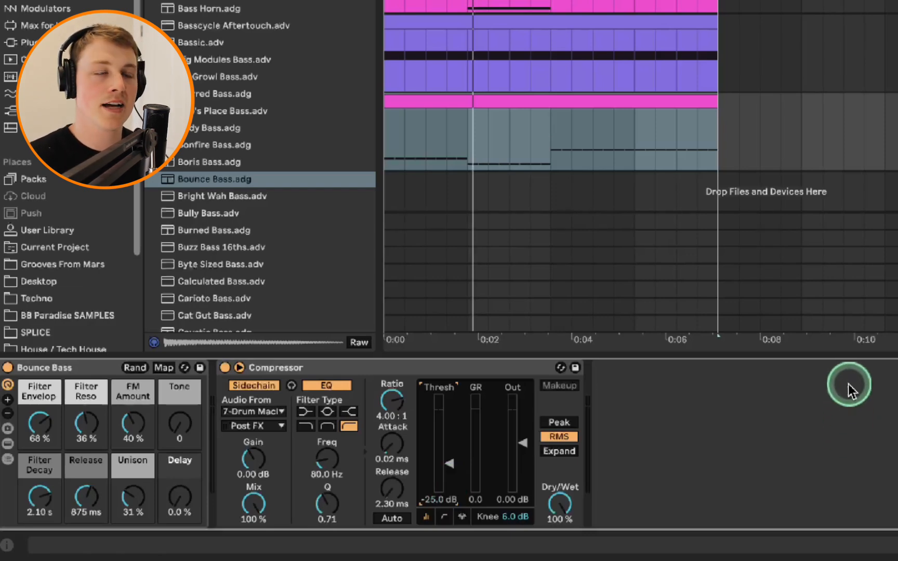
Add EQ Eight after the Bounce Bass Compressor and set its low-cut frequency to 100 Hz during playback.
{"action": "left_click", "coordinate": [681, 276]}
{"action": "key", "text": "space"}
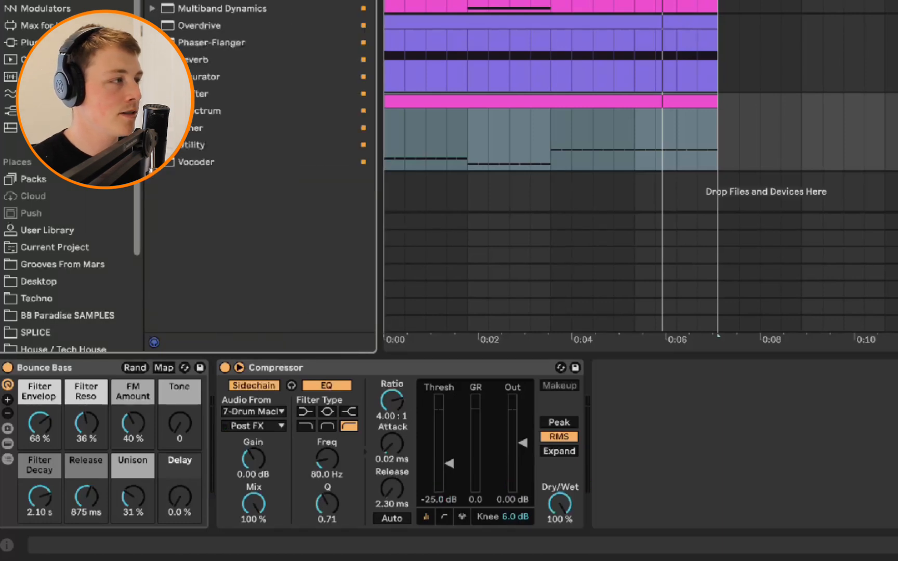
{"action": "double_click", "coordinate": [172, 162]}
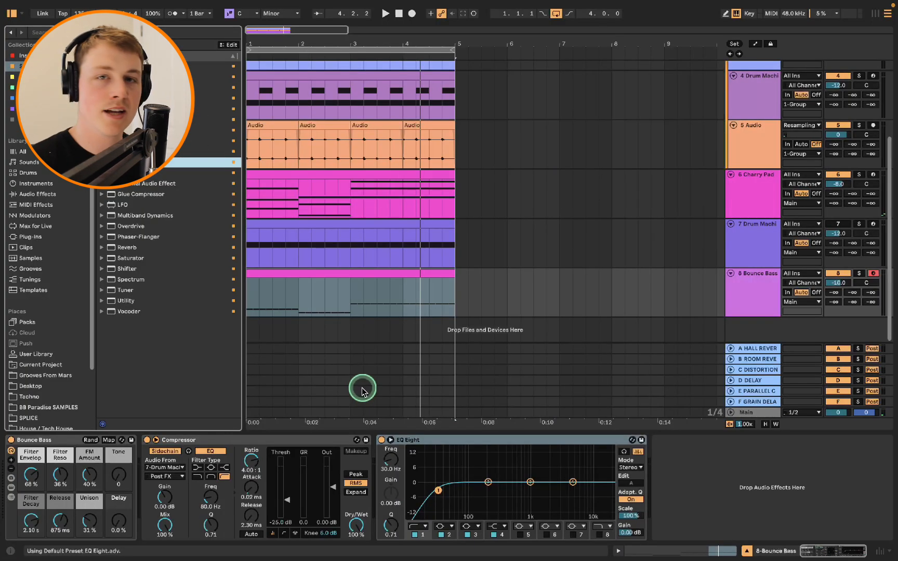
{"action": "left_click_drag", "start_coordinate": [392, 458], "coordinate": [392, 445]}
{"action": "key", "text": "space"}
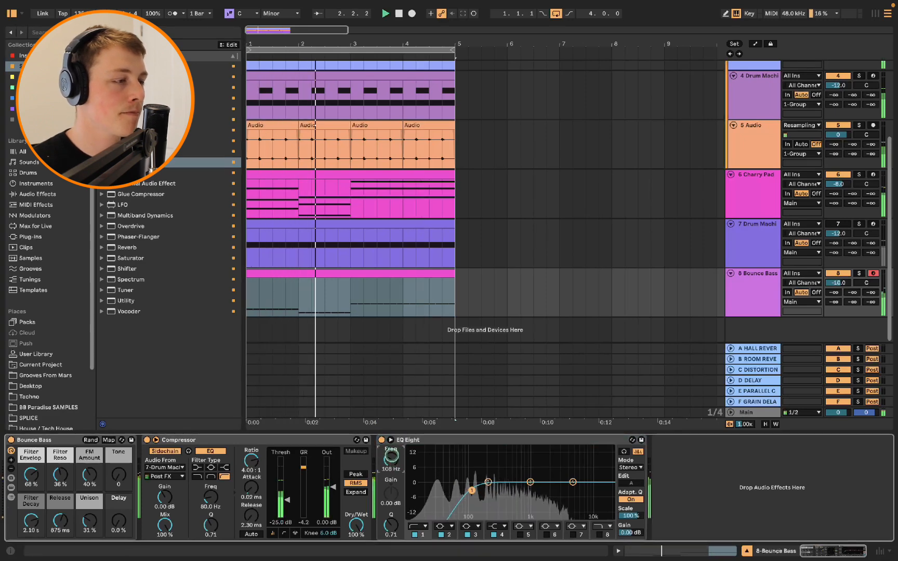
{"action": "left_click_drag", "start_coordinate": [392, 458], "coordinate": [392, 458]}
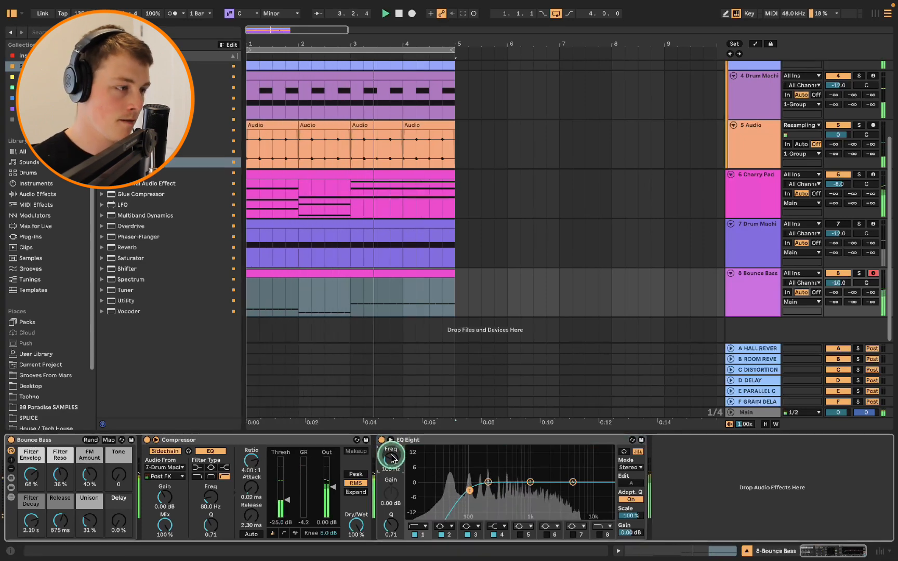
{"action": "key", "text": "space"}
Duplicate the Bounce Bass track as a second bass layer, search for "BASS" presets and load Floot Bass on it.
{"action": "left_click", "coordinate": [728, 311]}
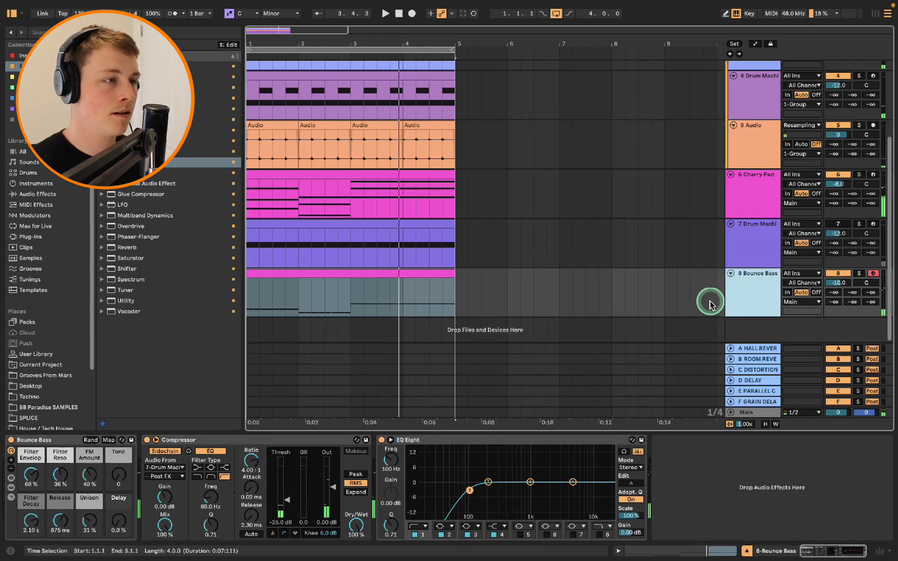
{"action": "key", "text": "ctrl+f"}
{"action": "type", "text": "BASS"}
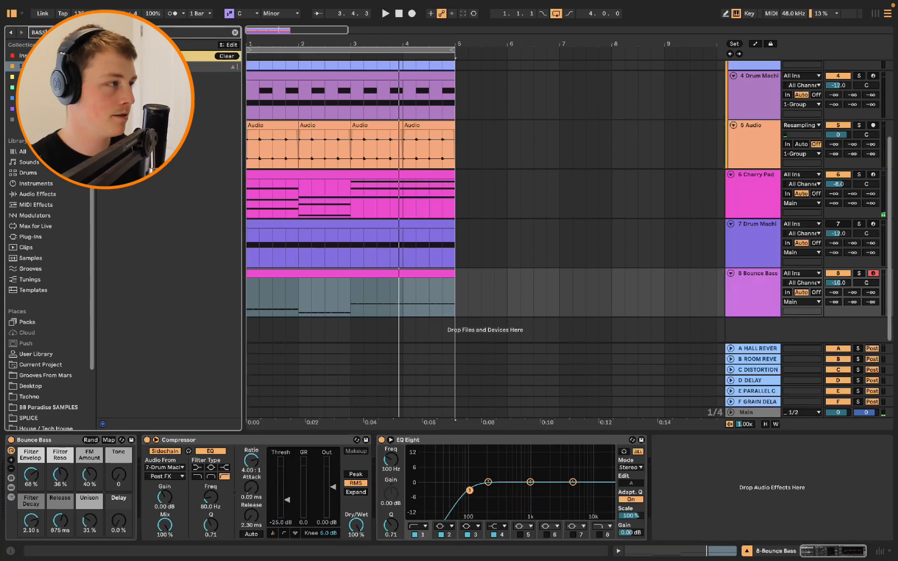
{"action": "left_click", "coordinate": [776, 260]}
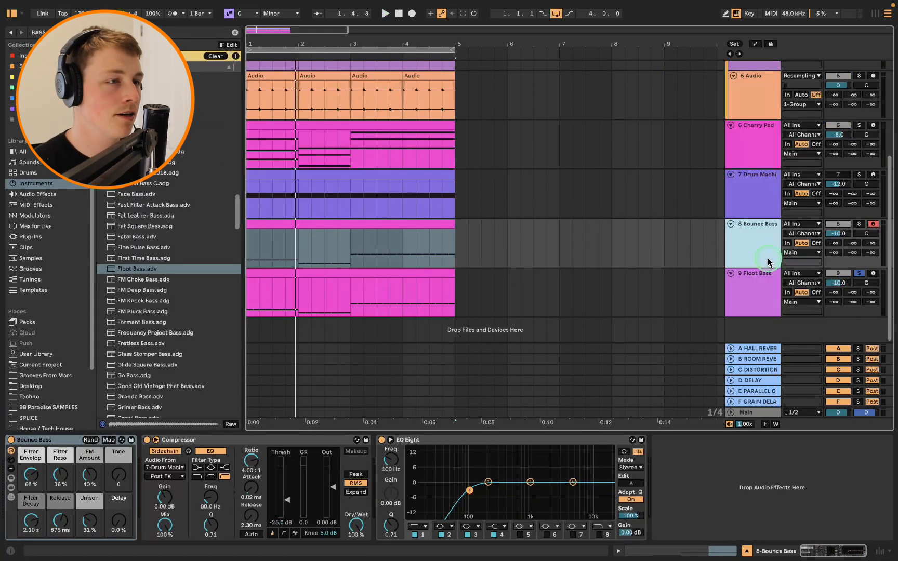
{"action": "left_click", "coordinate": [760, 291]}
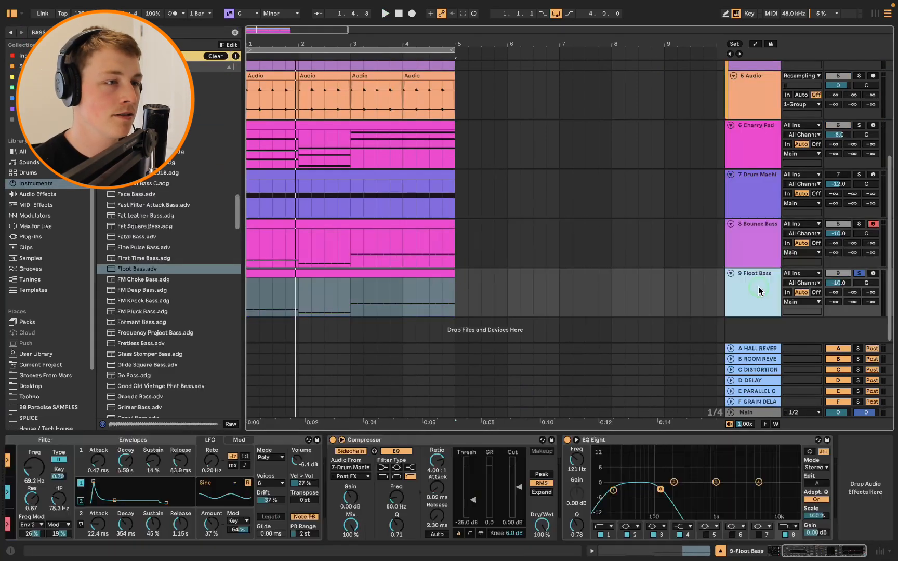
{"action": "left_click", "coordinate": [146, 274]}
{"action": "left_click", "coordinate": [328, 222]}
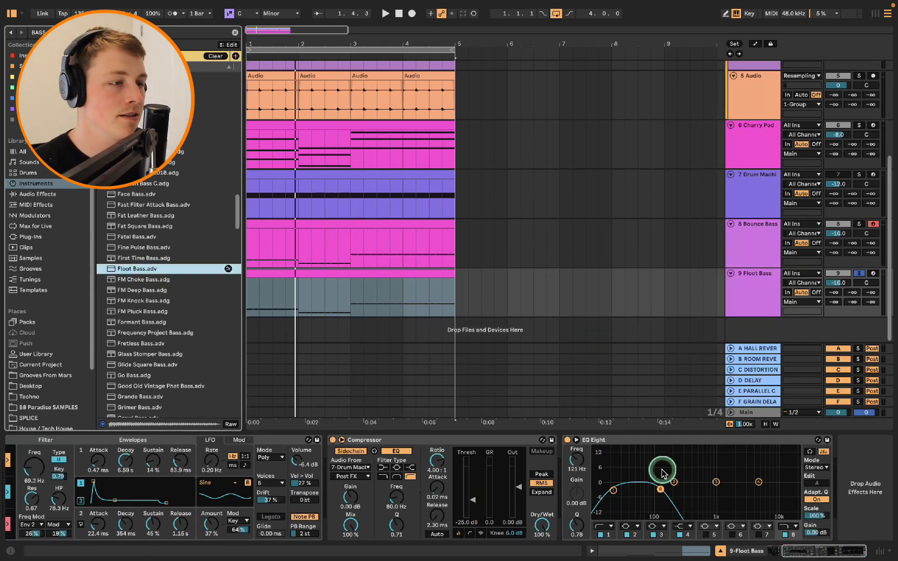
Select the EQ Eight on the Floot Bass track and play the loop to check its filtering.
{"action": "left_click", "coordinate": [599, 447]}
{"action": "left_click", "coordinate": [606, 505]}
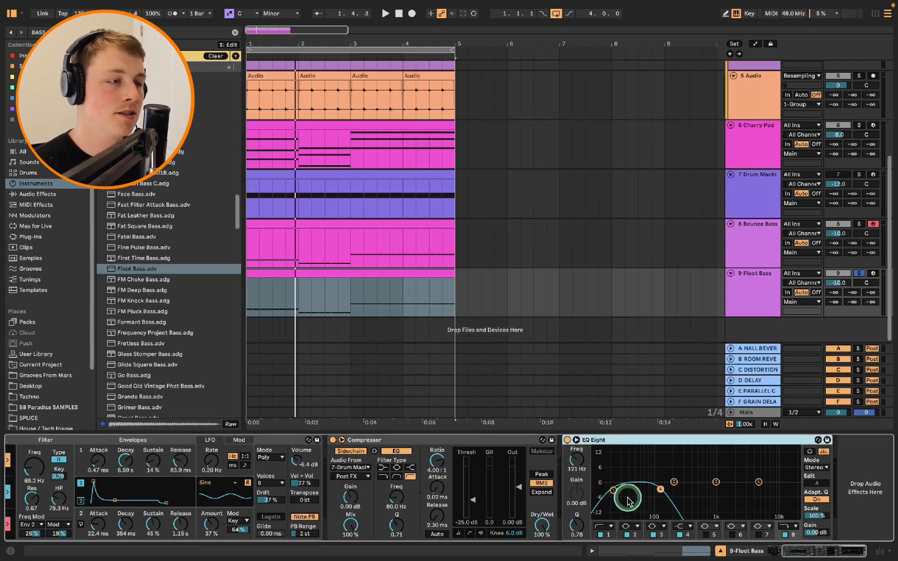
{"action": "key", "text": "space"}
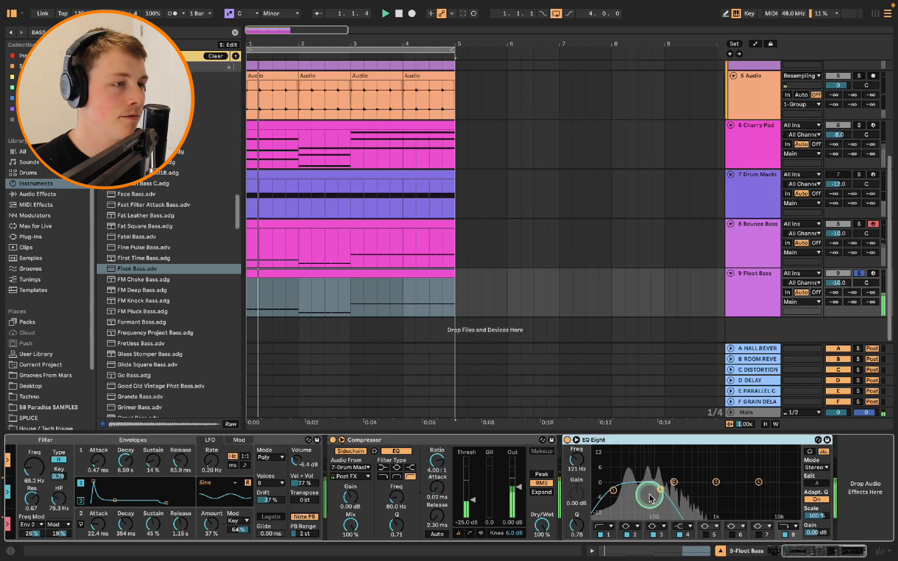
Raise the Floot Bass track's volume to about -8 dB and solo the Bounce Bass track alongside it.
{"action": "left_click", "coordinate": [839, 283]}
{"action": "left_click_drag", "start_coordinate": [839, 282], "coordinate": [842, 282]}
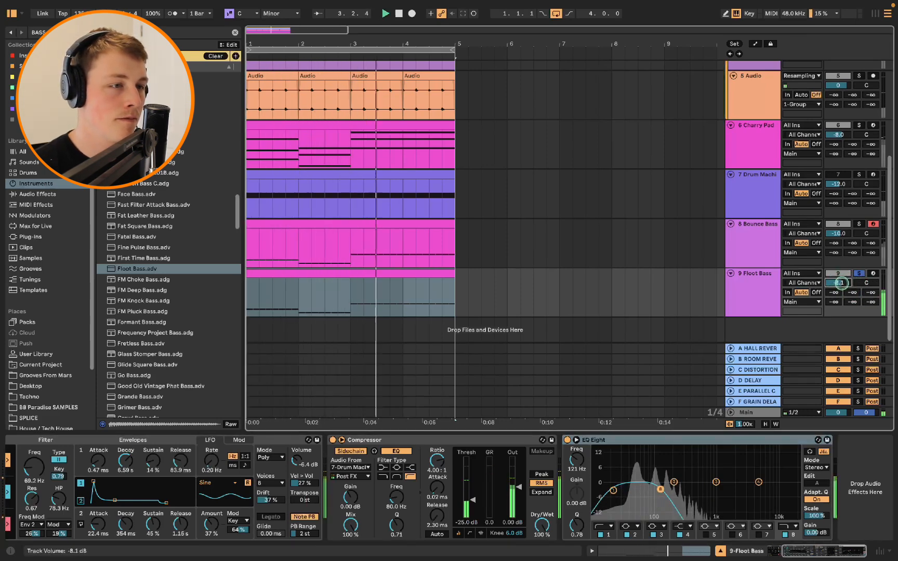
{"action": "left_click", "coordinate": [859, 227]}
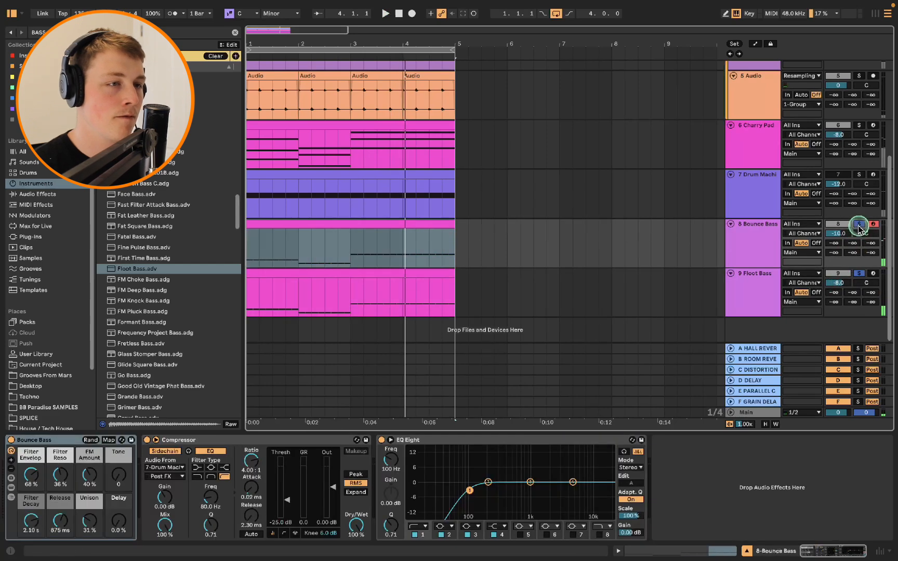
Listen to the two soloed bass layers together and unsolo both tracks.
{"action": "key", "text": "space"}
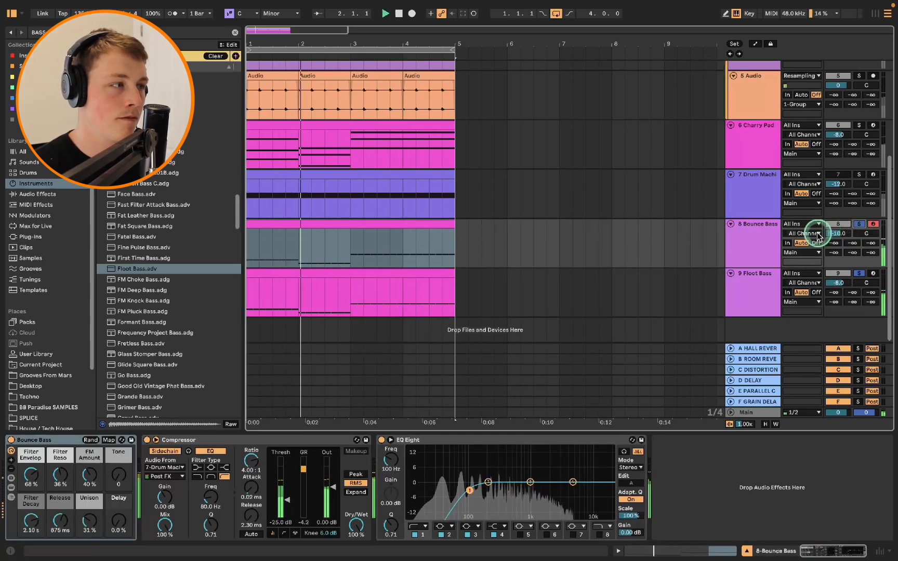
{"action": "left_click", "coordinate": [859, 224]}
{"action": "left_click", "coordinate": [630, 251]}
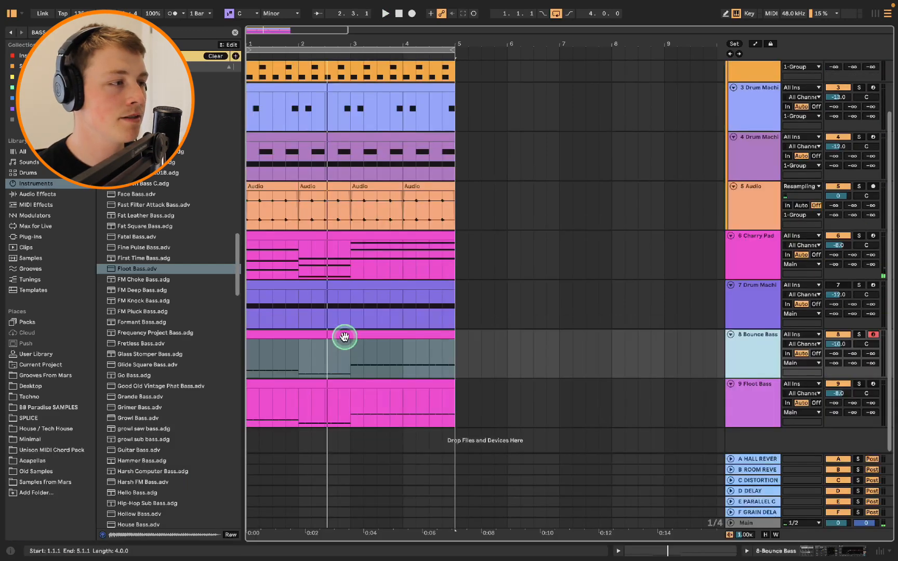
Raise every second E♭1 note in bar 1 of the Bounce Bass clip by one octave to E♭2.
{"action": "double_click", "coordinate": [345, 337]}
{"action": "left_click", "coordinate": [238, 369]}
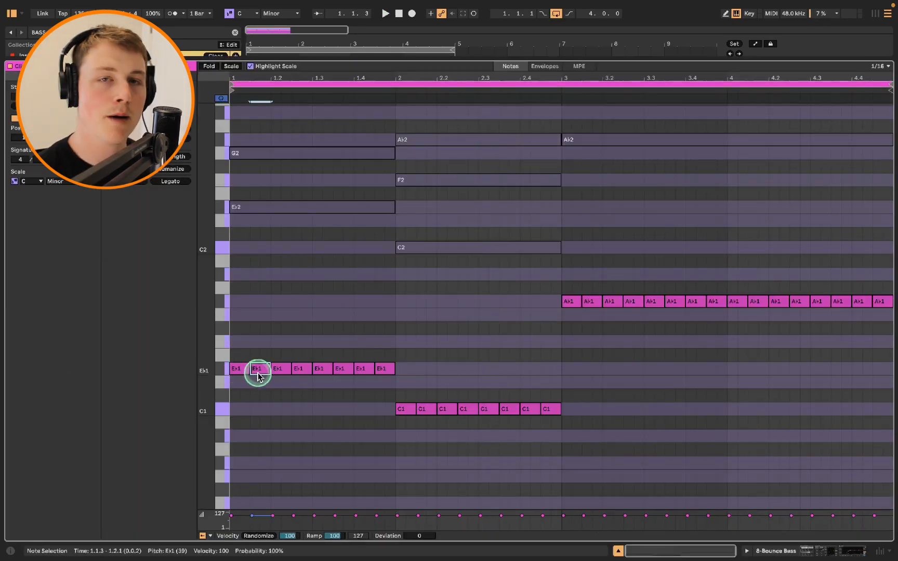
{"action": "key", "text": "shift+Up"}
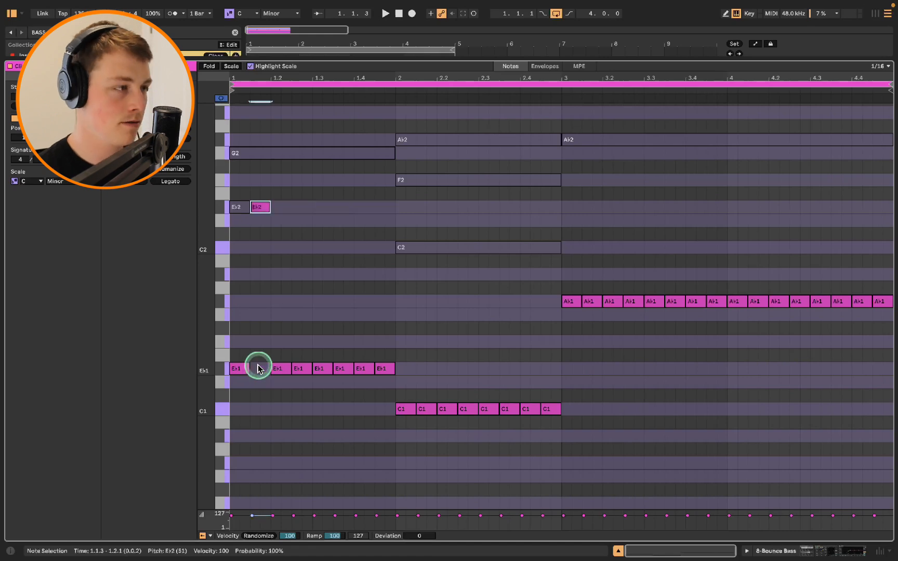
{"action": "left_click", "coordinate": [308, 371]}
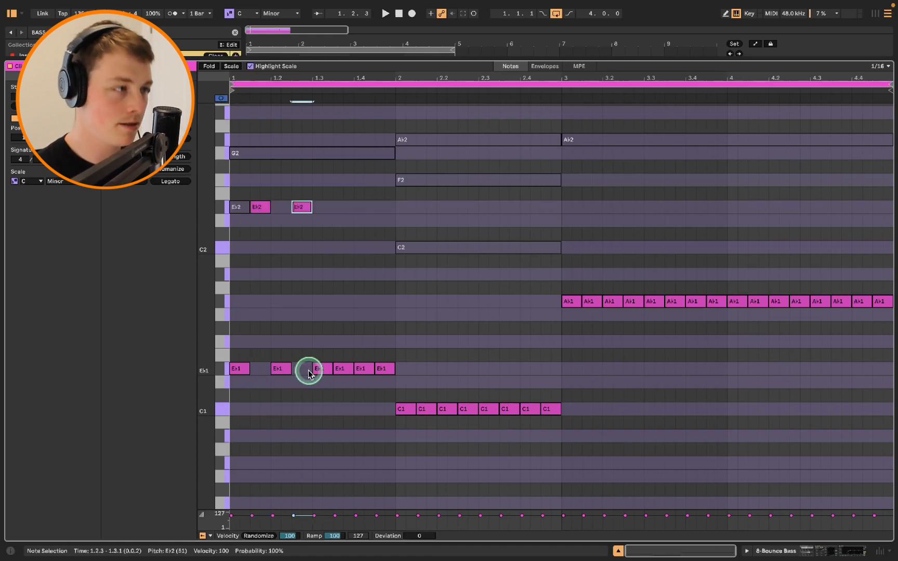
{"action": "left_click", "coordinate": [340, 371]}
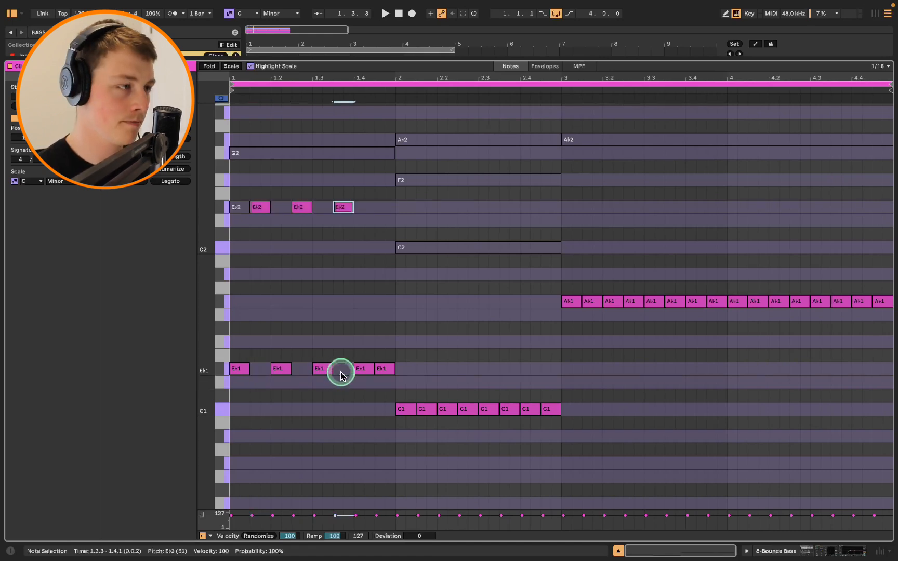
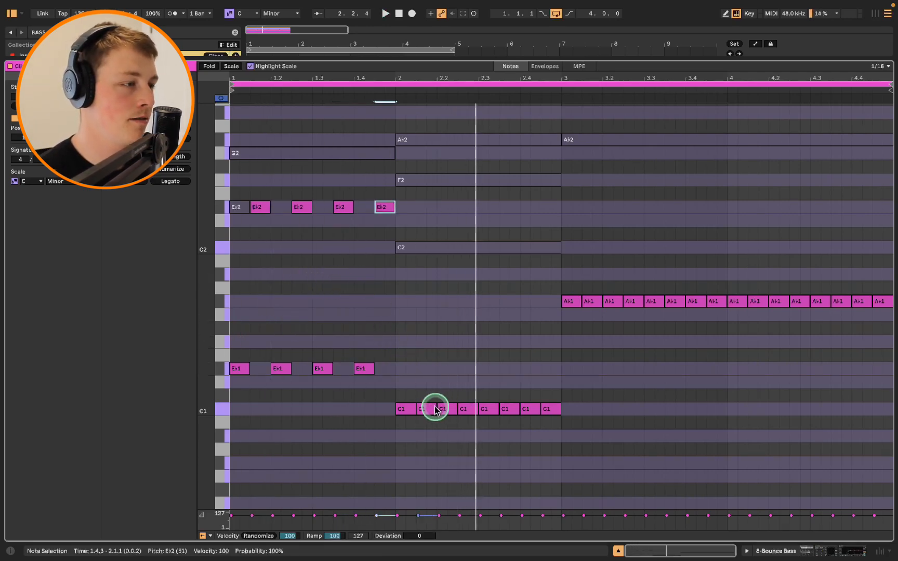
Raise every second C1 note in bar 2 and A♭1 note in bars 3 and 4 by an octave.
{"action": "left_click", "coordinate": [436, 409]}
{"action": "key", "text": "shift+Up"}
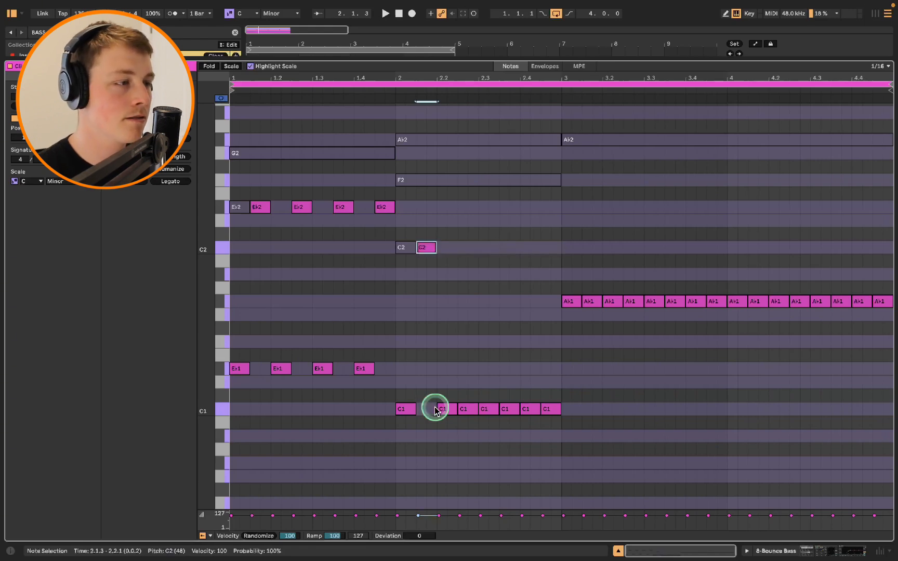
{"action": "left_click", "coordinate": [458, 409]}
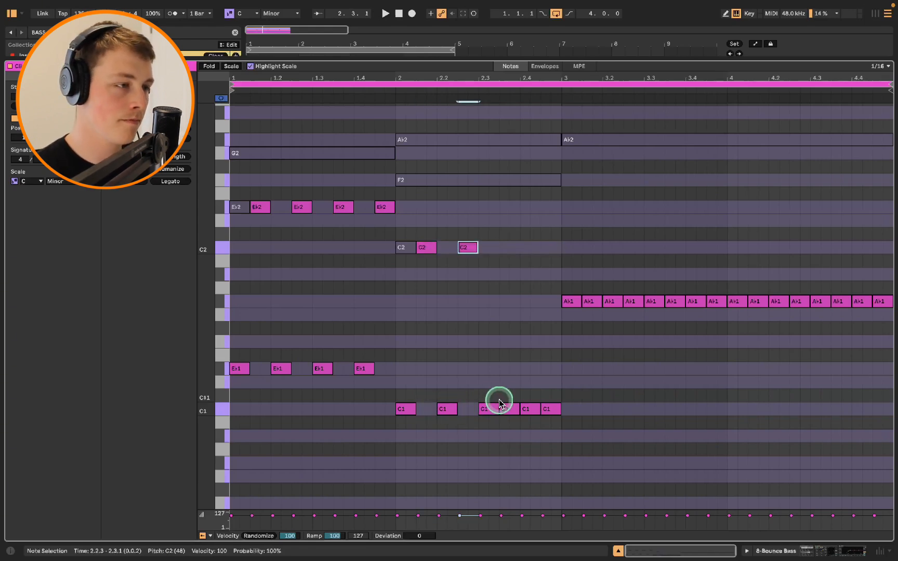
{"action": "left_click", "coordinate": [500, 405]}
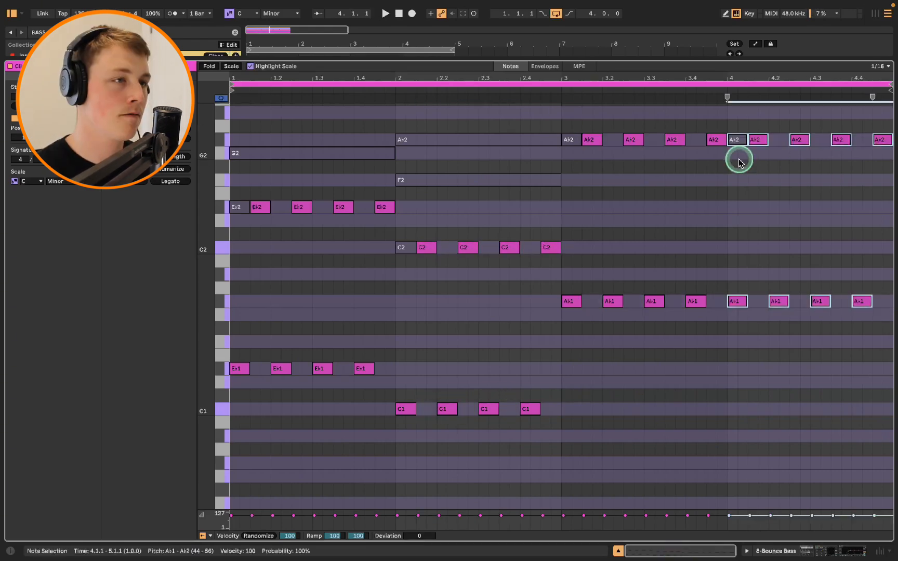
{"action": "key", "text": "space"}
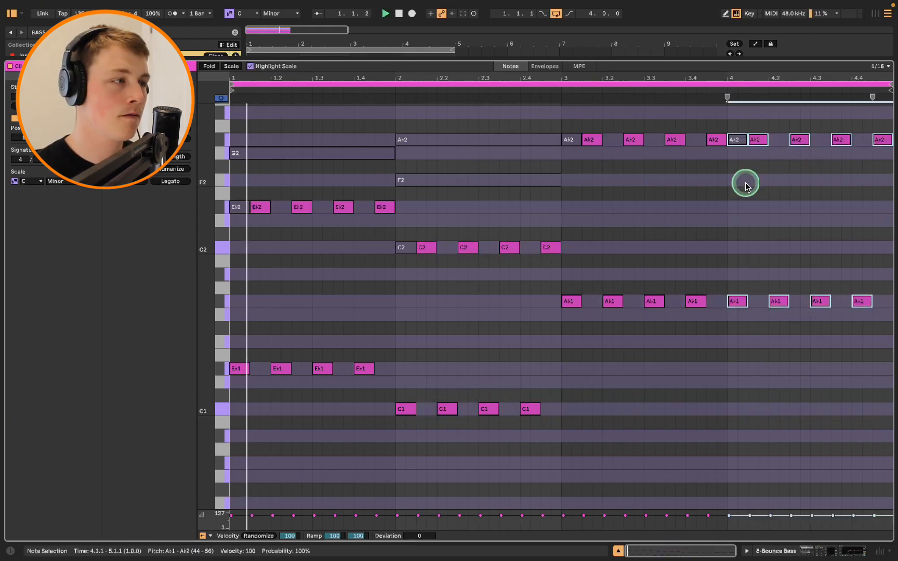
Copy the edited Bounce Bass clip over the Floot Bass clip and play the loop.
{"action": "double_click", "coordinate": [475, 60]}
{"action": "left_click", "coordinate": [431, 334]}
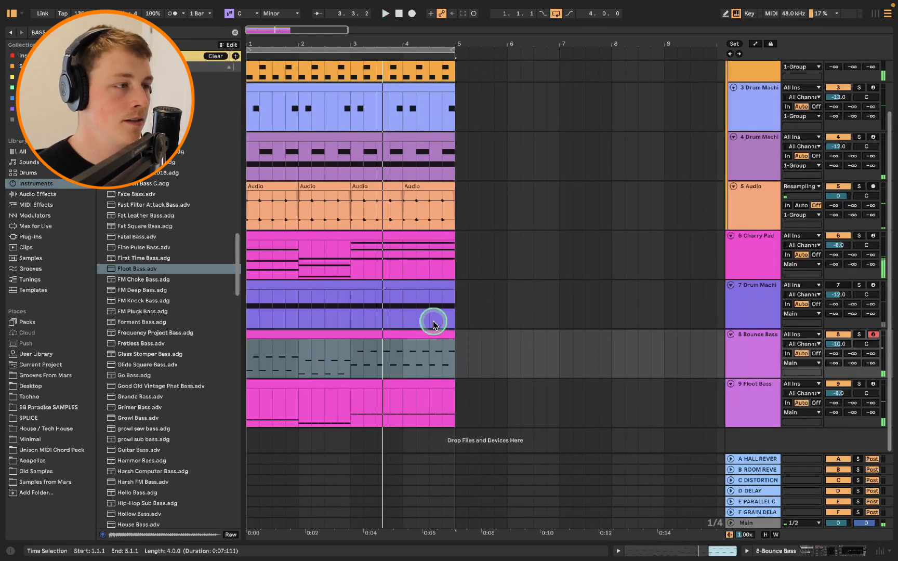
{"action": "left_click_drag", "start_coordinate": [408, 336], "coordinate": [406, 385]}
{"action": "key", "text": "space"}
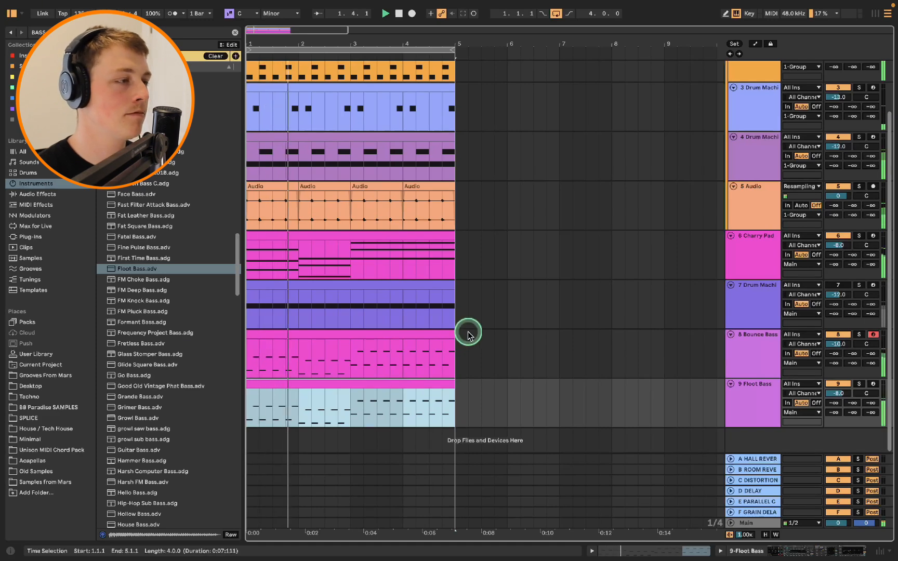
Check the copied notes in the Floot Bass clip and listen to both bass layers in the full loop.
{"action": "double_click", "coordinate": [422, 387]}
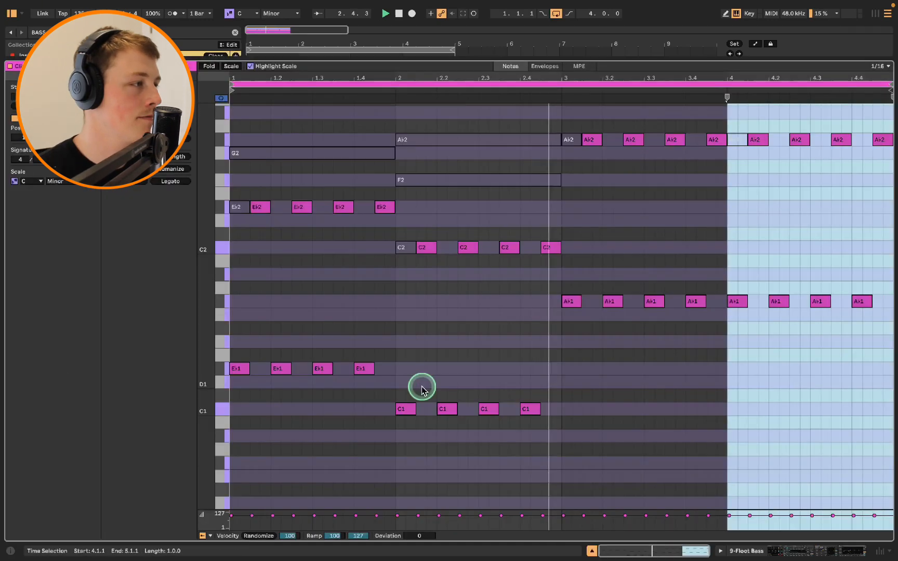
{"action": "double_click", "coordinate": [438, 61]}
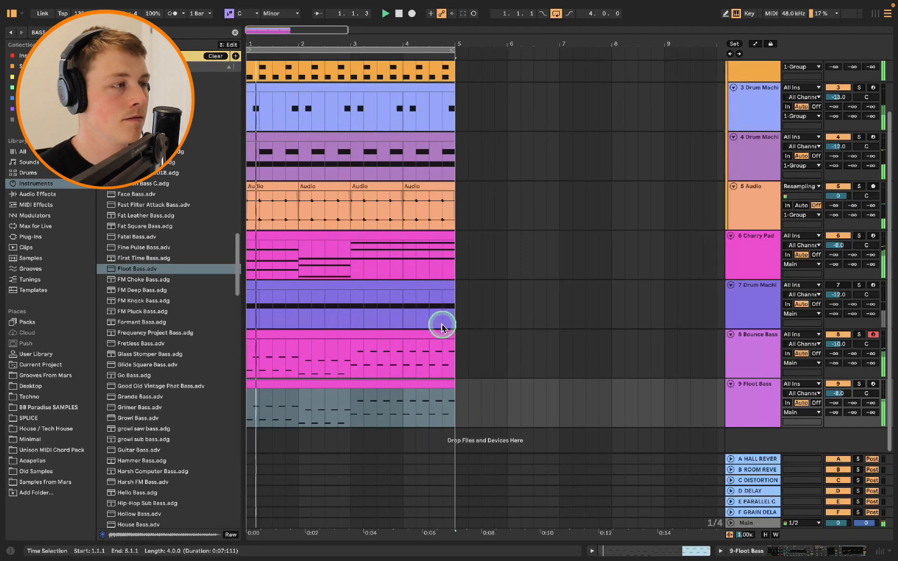
{"action": "key", "text": "space"}
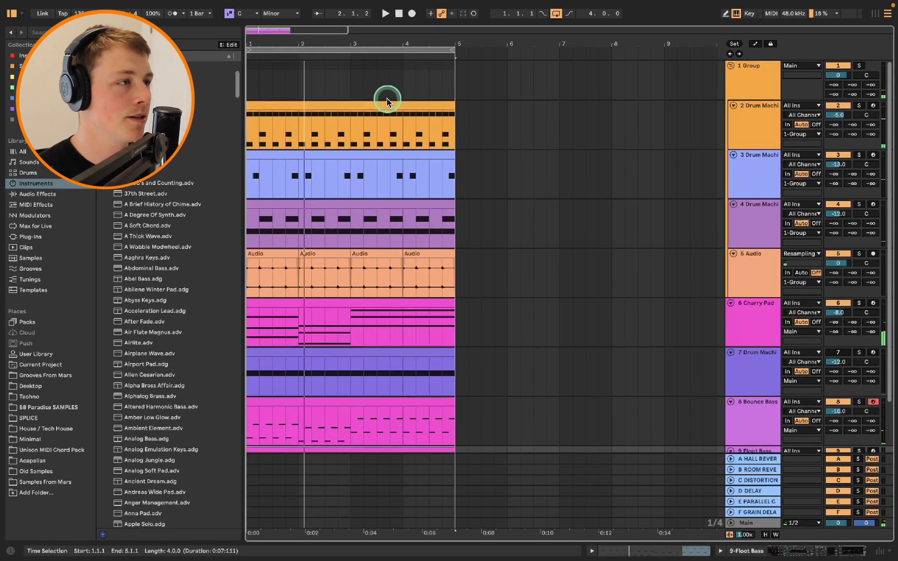
Repeat the four-bar loop on all tracks to fill 16 bars, loop the 16-bar range and play it back.
{"action": "left_click", "coordinate": [386, 99]}
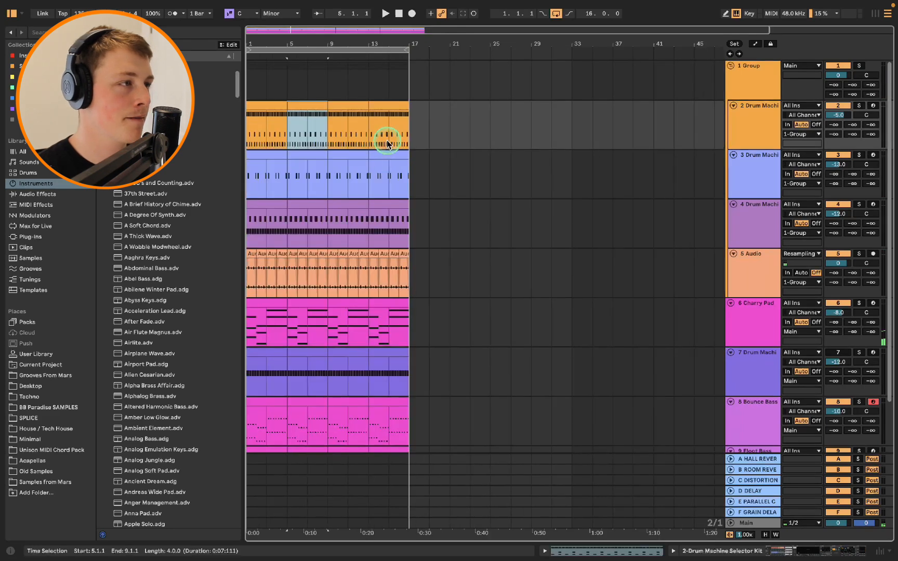
{"action": "key", "text": "space"}
{"action": "scroll", "coordinate": [388, 146], "scroll_direction": "down", "scroll_amount": 3}
{"action": "left_click", "coordinate": [271, 335]}
{"action": "key", "text": "space"}
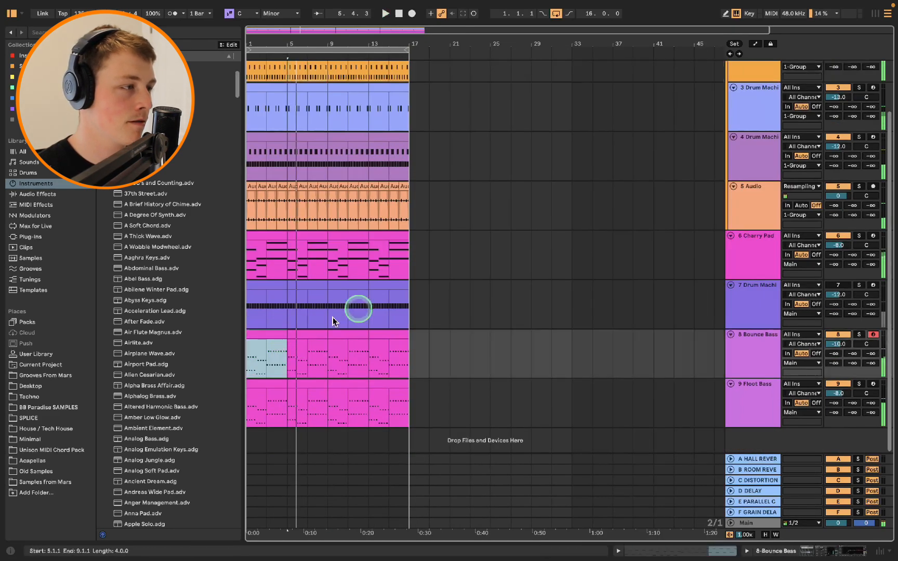
{"action": "key", "text": "space"}
{"action": "scroll", "coordinate": [333, 317], "scroll_direction": "up", "scroll_amount": 3}
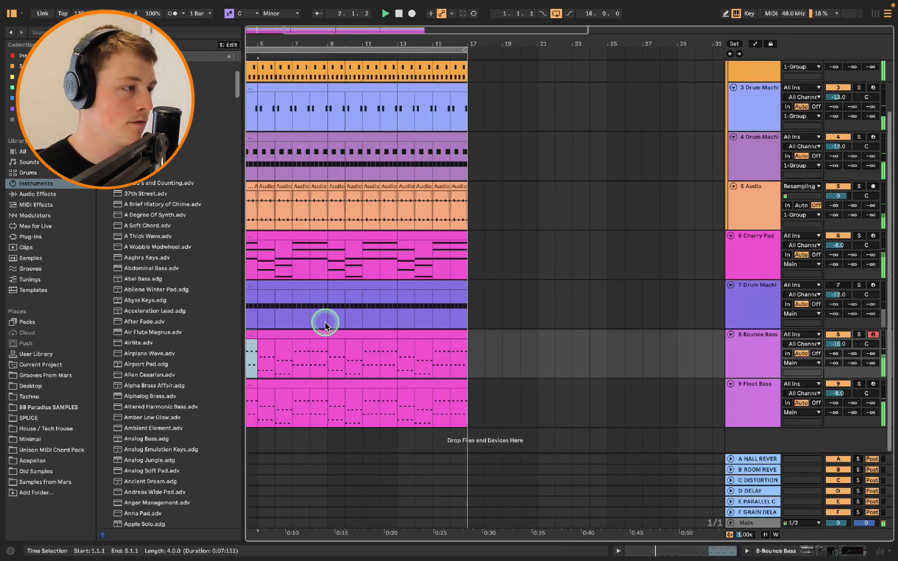
{"action": "left_click_drag", "start_coordinate": [289, 47], "coordinate": [288, 42]}
{"action": "key", "text": "space"}
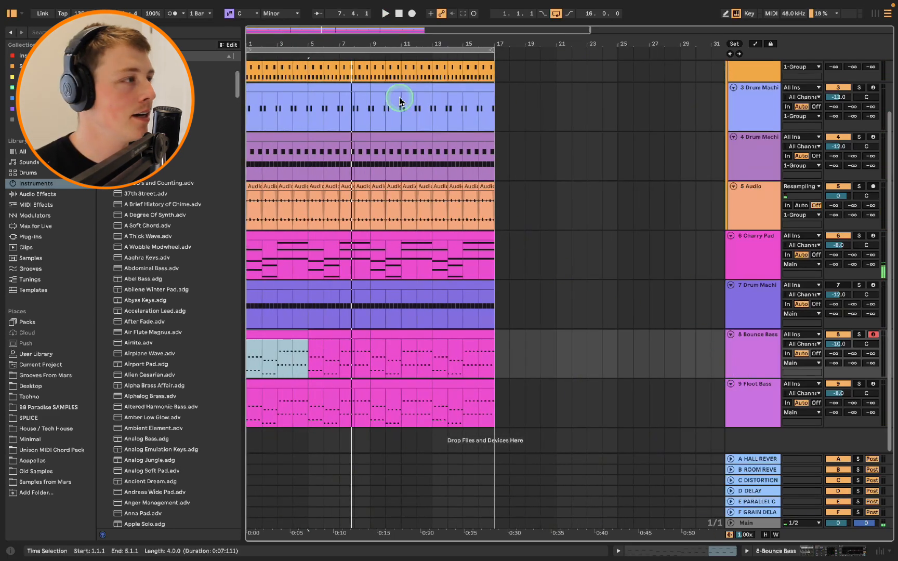
Search the instrument library for "FM" presets.
{"action": "left_click", "coordinate": [251, 132]}
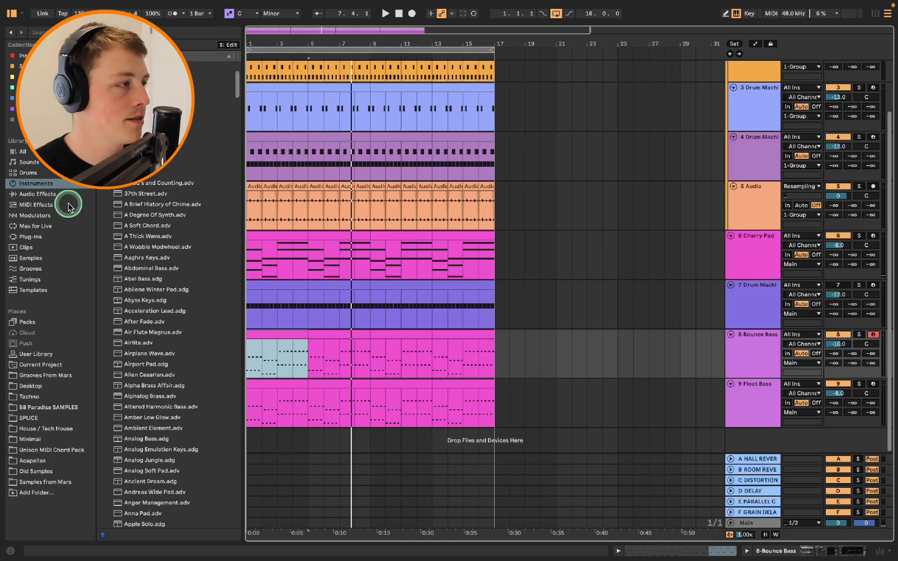
{"action": "left_click", "coordinate": [63, 227]}
{"action": "key", "text": "super+f"}
{"action": "type", "text": "FM"}
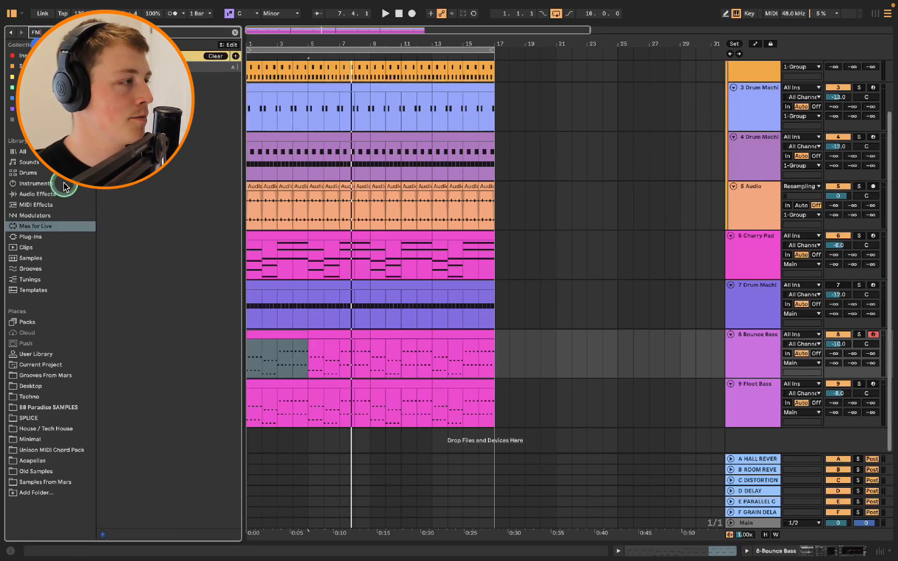
{"action": "left_click", "coordinate": [36, 183]}
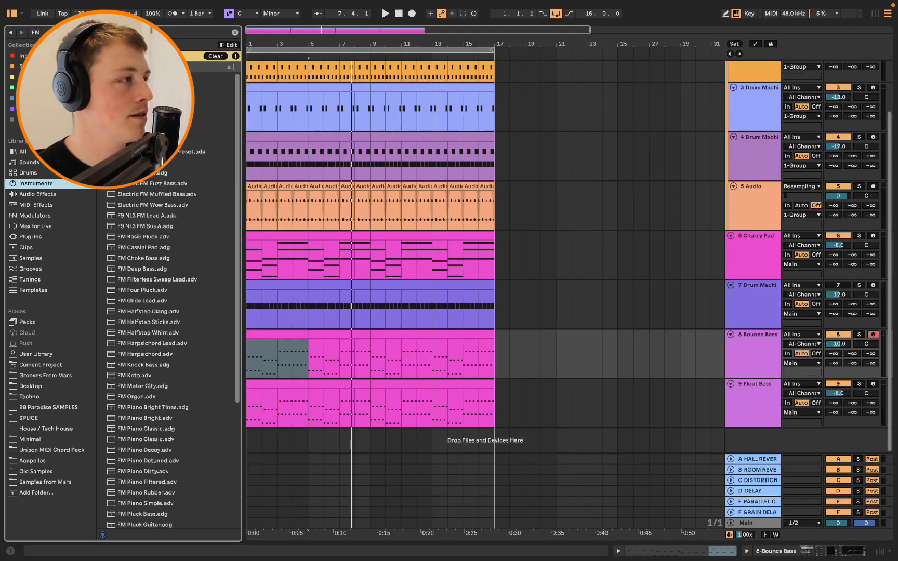
Preview several FM presets and load FM Piano Classic on a new track.
{"action": "left_click", "coordinate": [128, 183]}
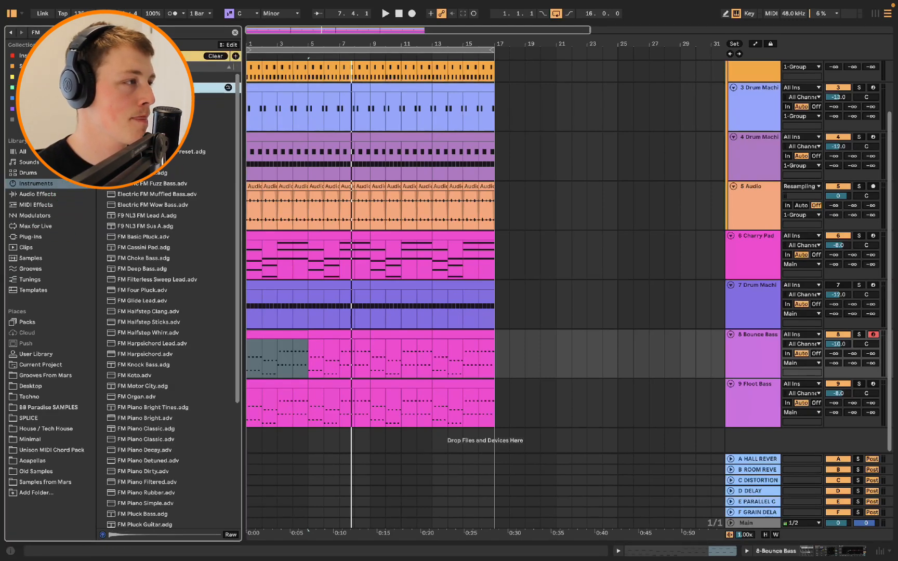
{"action": "left_click", "coordinate": [148, 109]}
{"action": "left_click", "coordinate": [184, 144]}
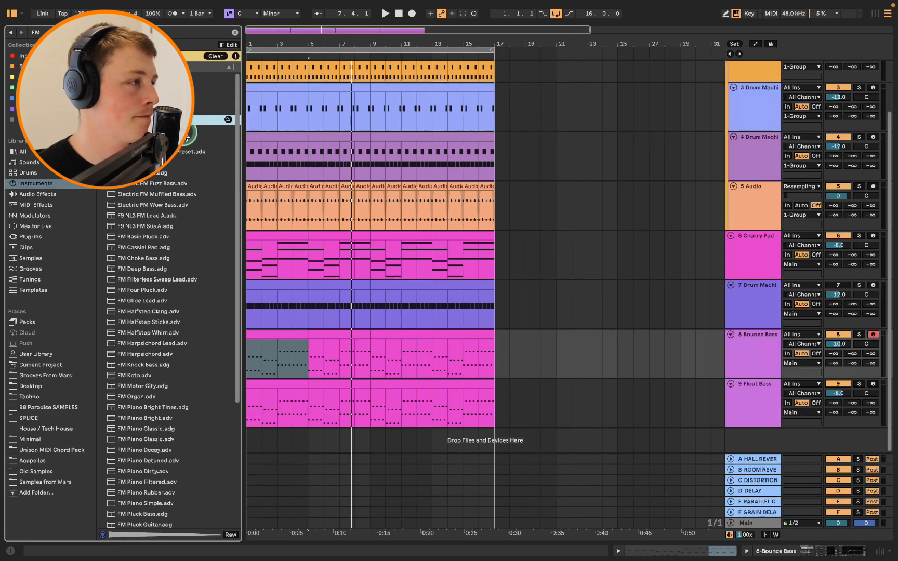
{"action": "left_click", "coordinate": [184, 229]}
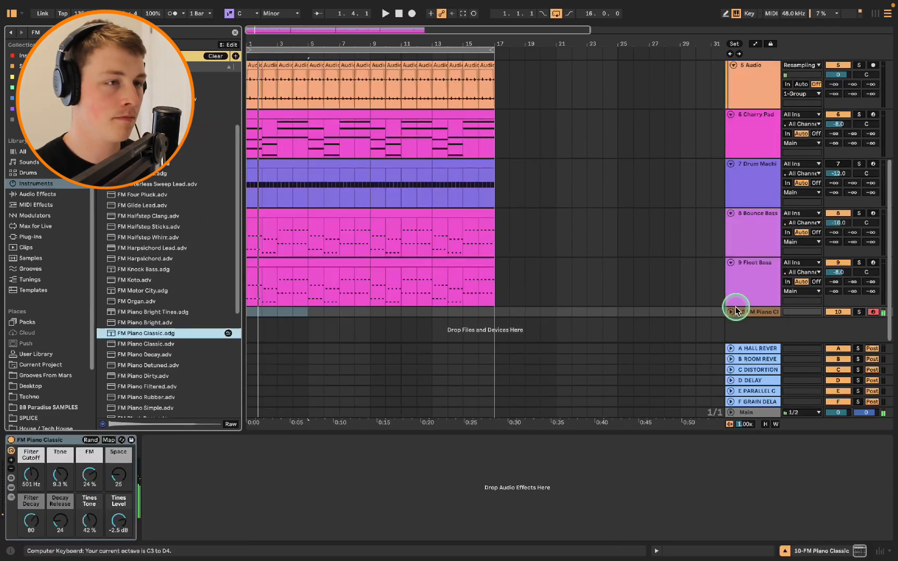
Unfold the FM Piano Classic track and copy the first four-bar Charry Pad clip onto it at bar 1.
{"action": "left_click", "coordinate": [733, 312]}
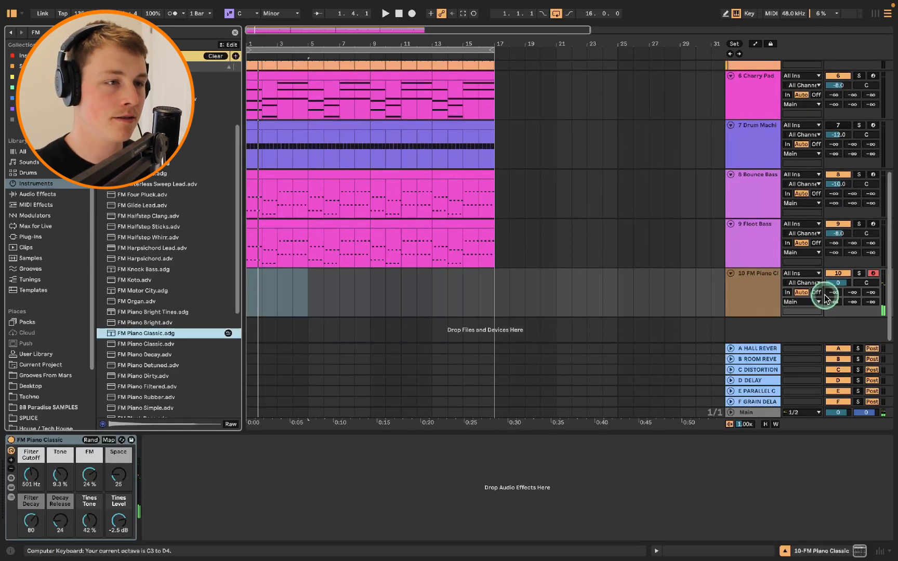
{"action": "left_click", "coordinate": [825, 298]}
{"action": "left_click", "coordinate": [580, 292]}
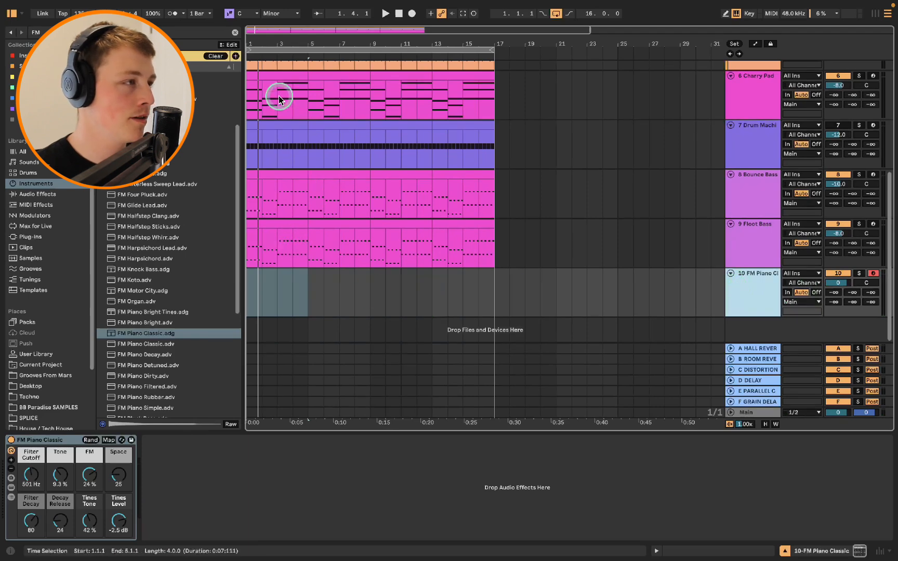
{"action": "left_click_drag", "start_coordinate": [280, 76], "coordinate": [283, 302]}
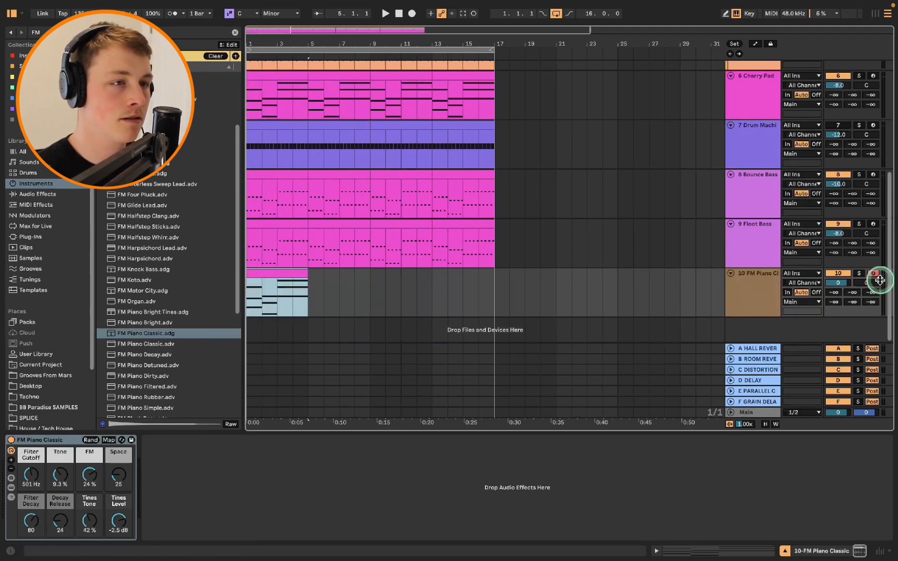
Solo the FM Piano Classic track and lower its volume to about -5.5 dB during playback.
{"action": "left_click", "coordinate": [861, 274]}
{"action": "key", "text": "space"}
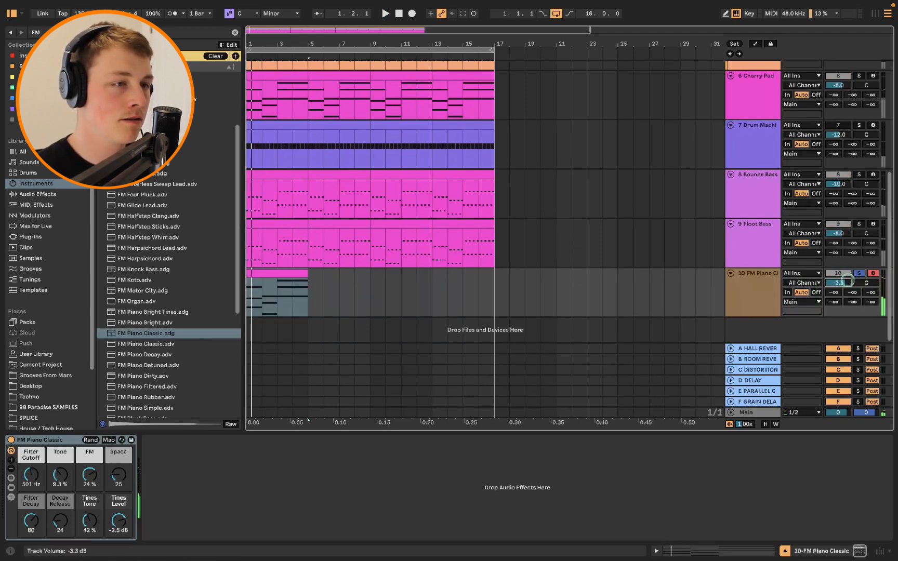
{"action": "left_click_drag", "start_coordinate": [847, 281], "coordinate": [850, 283]}
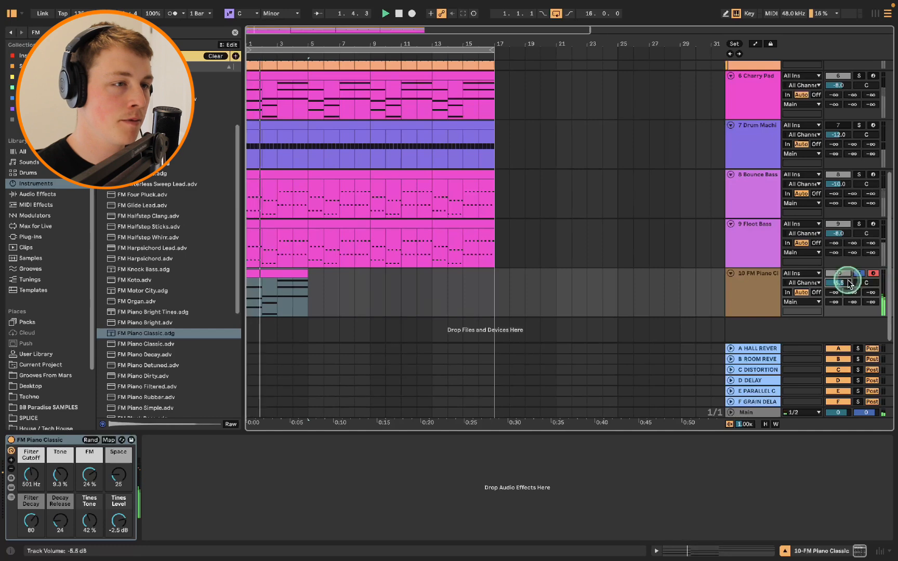
Transpose all notes in the FM Piano Classic clip up one octave and play the result.
{"action": "double_click", "coordinate": [295, 276]}
{"action": "key", "text": "space"}
{"action": "key", "text": "ctrl+a"}
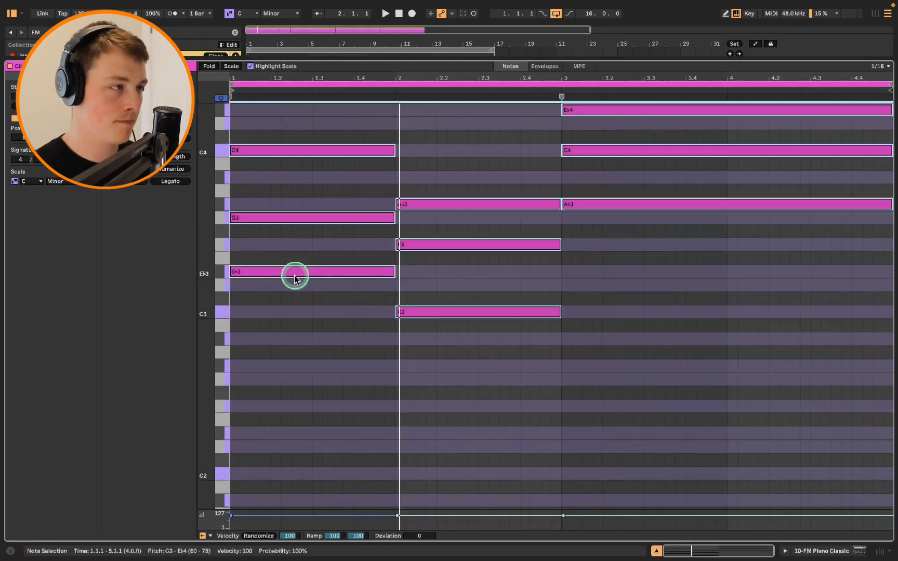
{"action": "key", "text": "space"}
Duplicate the four-bar FM Piano Classic clip to fill 16 bars and show the track's device.
{"action": "left_click_drag", "start_coordinate": [317, 59], "coordinate": [495, 385]}
{"action": "left_click", "coordinate": [773, 407]}
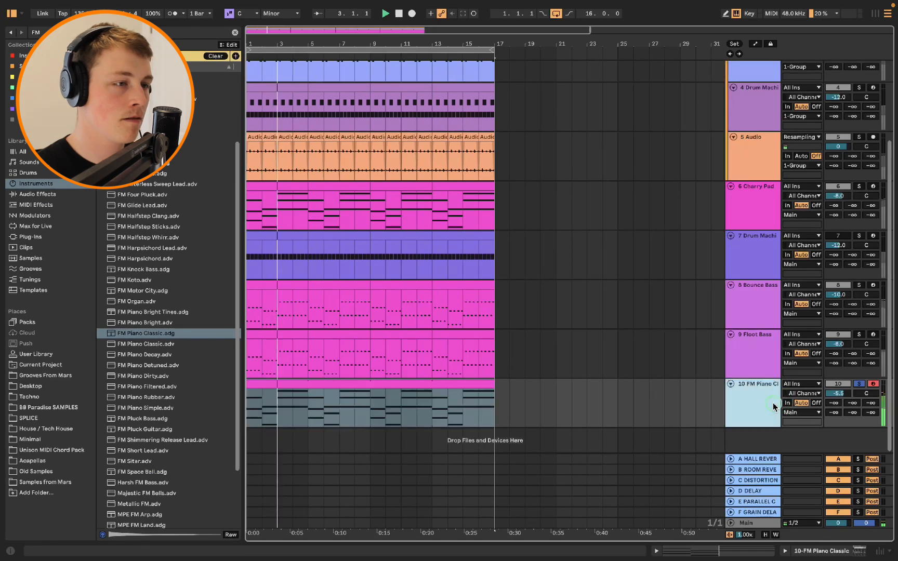
{"action": "double_click", "coordinate": [774, 407]}
Arpeggiate the FM Piano Classic clips' chords with the Up style at a 1/8 rate and play the result.
{"action": "key", "text": "space"}
{"action": "left_click", "coordinate": [383, 301]}
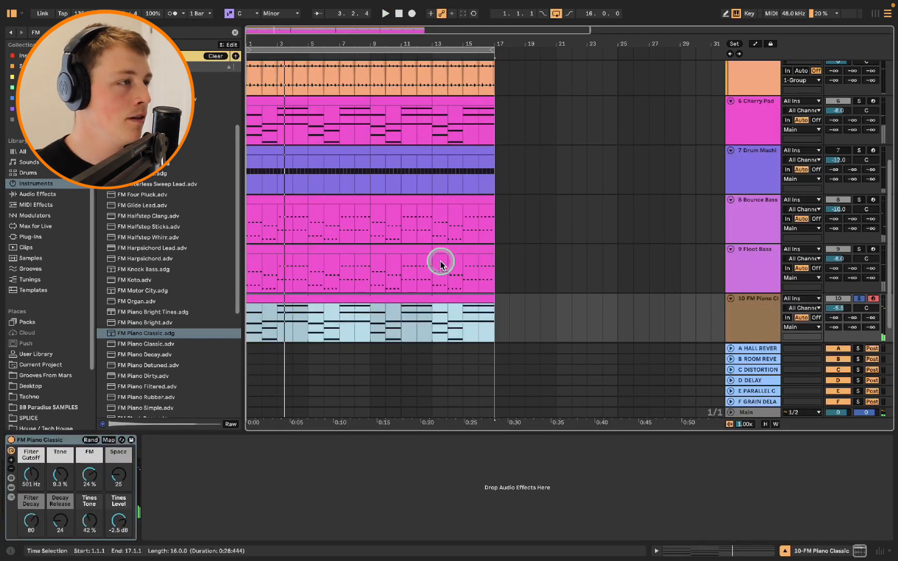
{"action": "double_click", "coordinate": [430, 297]}
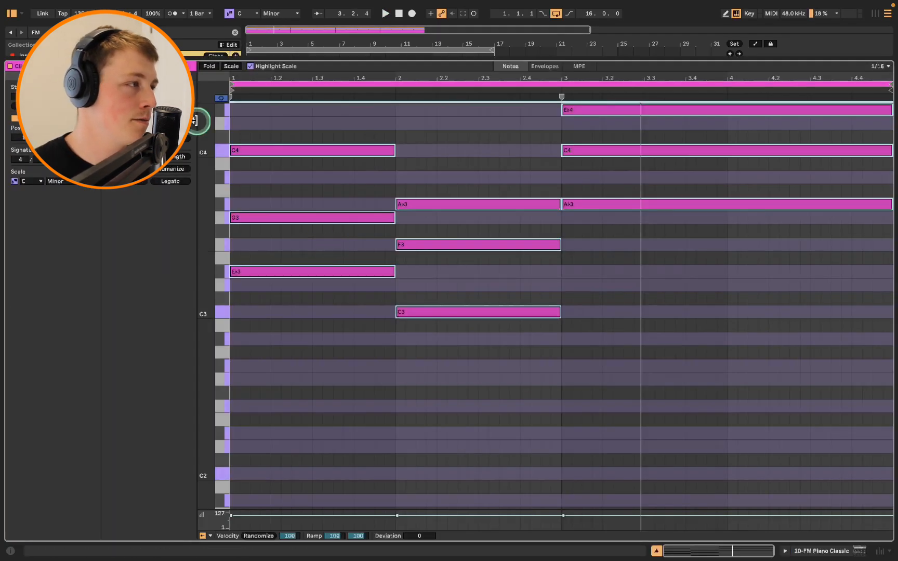
{"action": "left_click", "coordinate": [159, 77]}
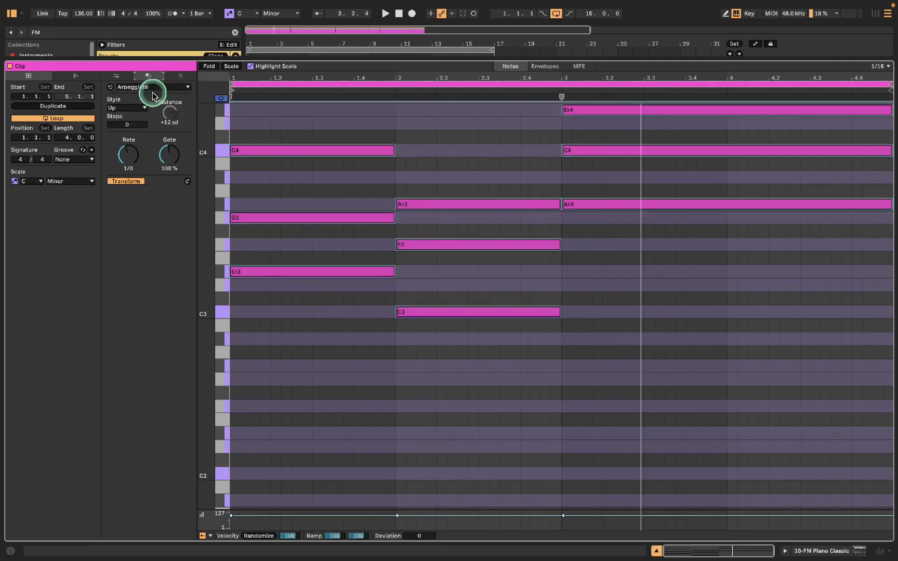
{"action": "mouse_move", "coordinate": [131, 158]}
{"action": "left_mouse_down"}
{"action": "mouse_move", "coordinate": [132, 168]}
{"action": "mouse_move", "coordinate": [132, 152]}
{"action": "left_mouse_up"}
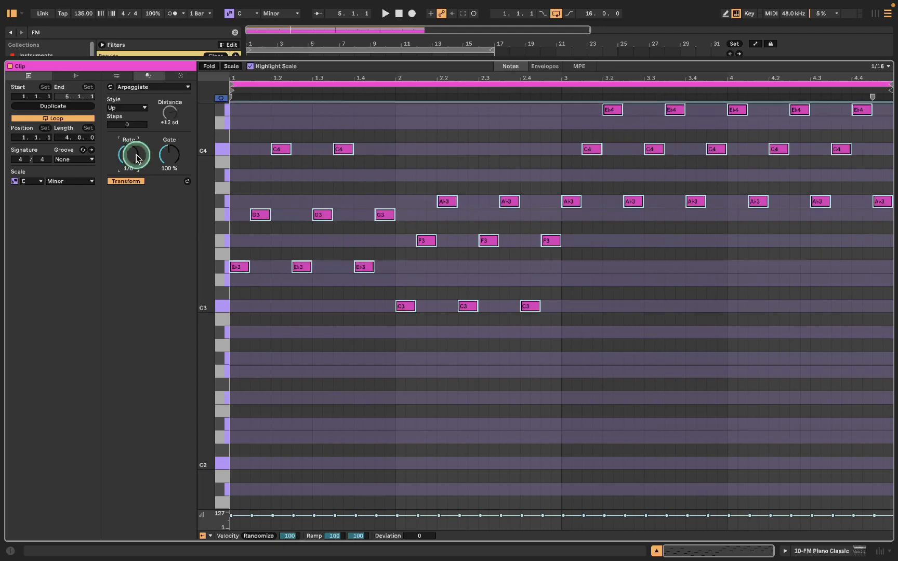
{"action": "key", "text": "space"}
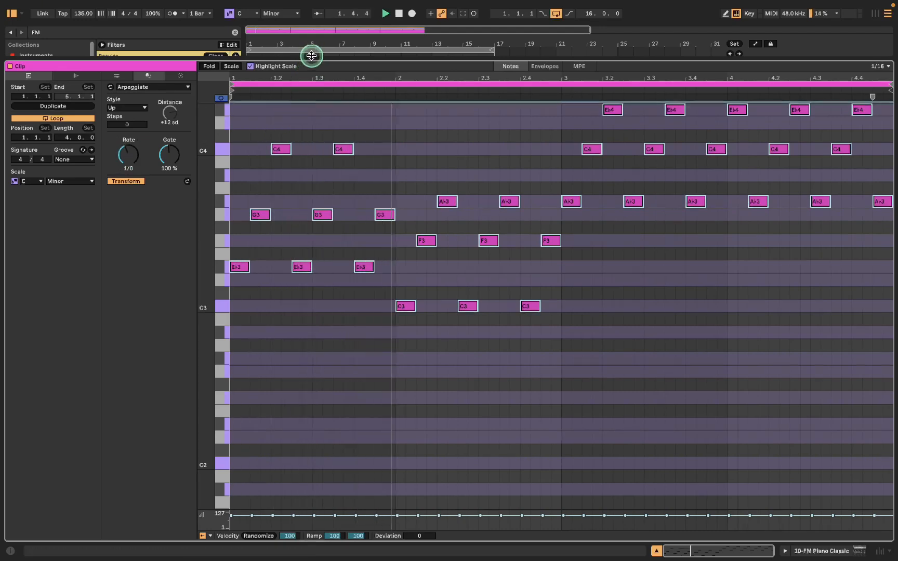
Unsolo the FM Piano Classic track and lower its volume to -8.0 dB while playing the full mix.
{"action": "key", "text": "super+alt+l"}
{"action": "key", "text": "space"}
{"action": "left_click", "coordinate": [860, 385]}
{"action": "key", "text": "space"}
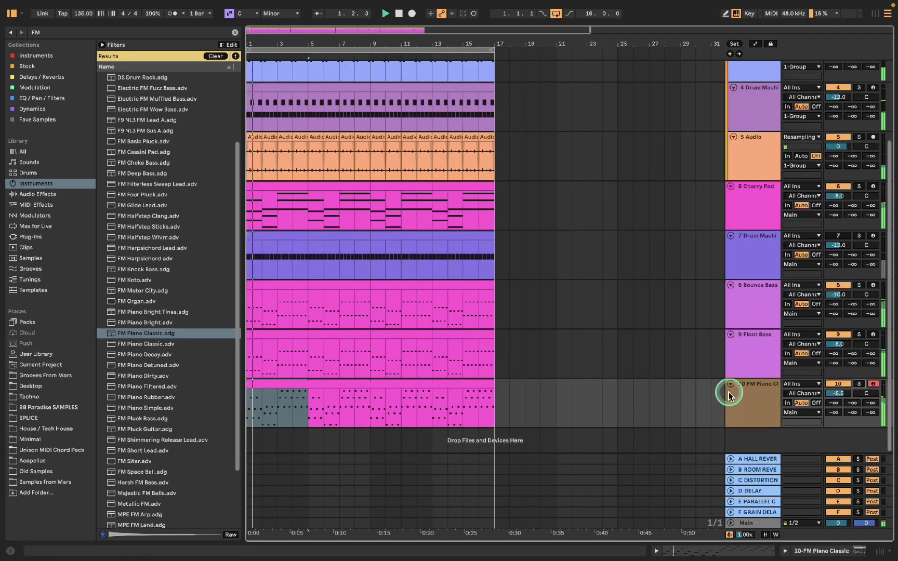
{"action": "mouse_move", "coordinate": [846, 394]}
{"action": "left_mouse_down"}
{"action": "mouse_move", "coordinate": [845, 408]}
{"action": "mouse_move", "coordinate": [847, 392]}
{"action": "left_mouse_up"}
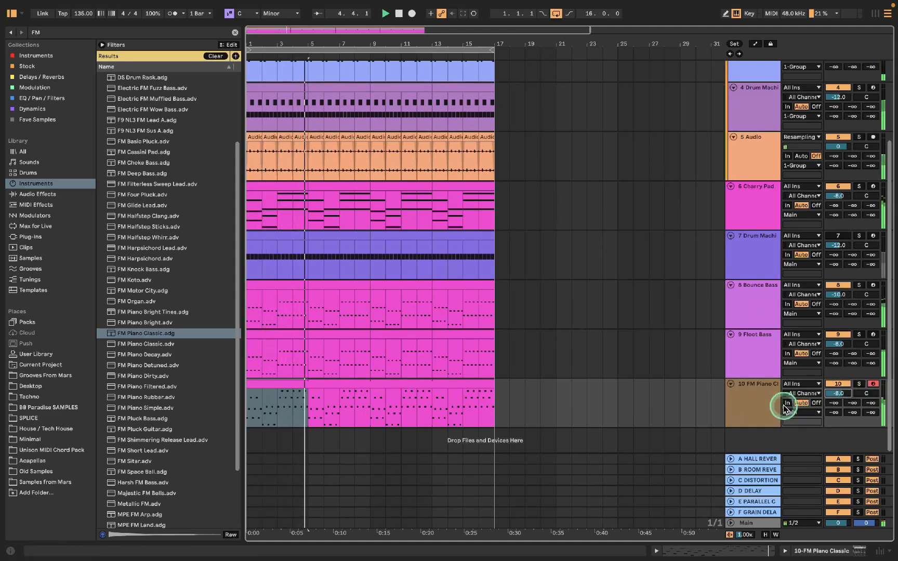
Pan the FM Piano Classic track to 30L and lower its volume to -10.0 dB.
{"action": "left_click", "coordinate": [385, 380]}
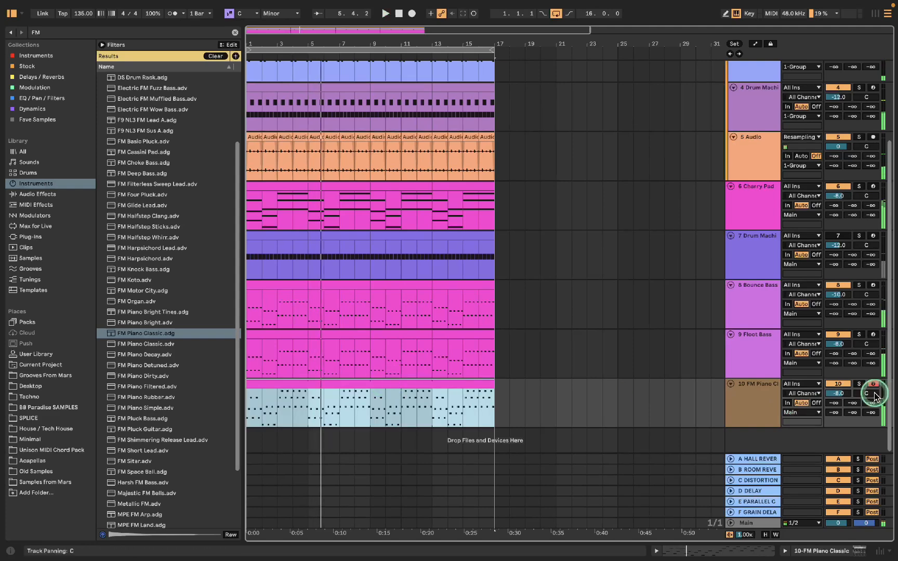
{"action": "left_click_drag", "start_coordinate": [873, 393], "coordinate": [874, 395]}
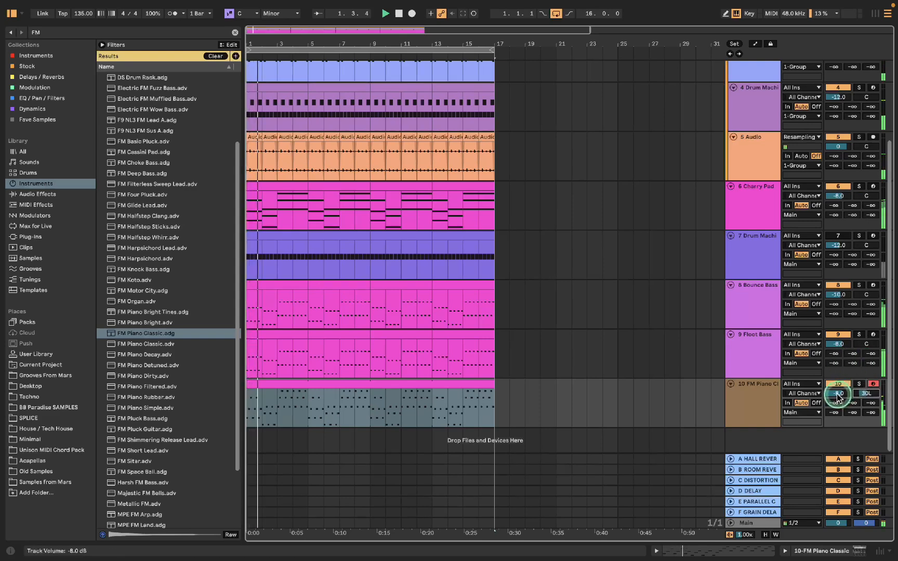
{"action": "left_click_drag", "start_coordinate": [838, 391], "coordinate": [838, 397]}
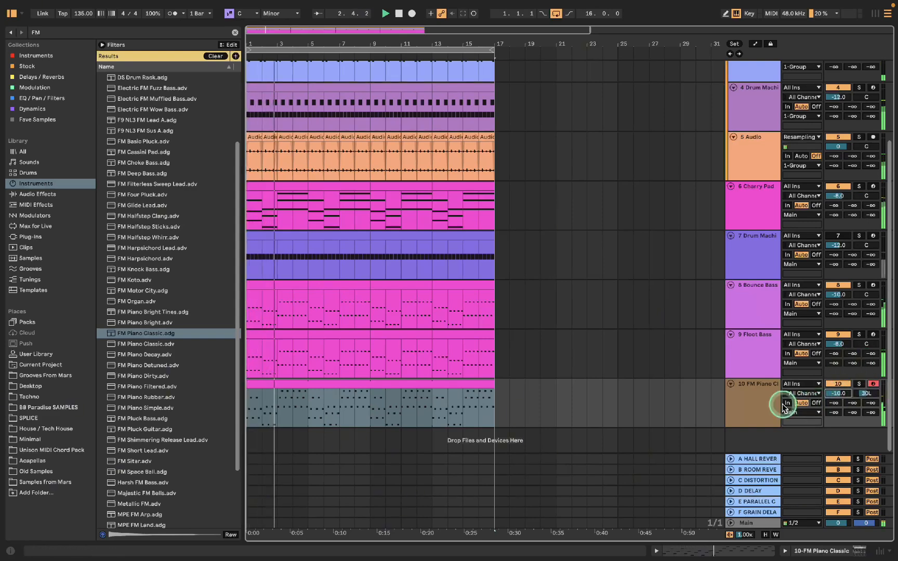
Show the FM Piano Classic track's devices and add the stock EQ Eight after the instrument.
{"action": "double_click", "coordinate": [743, 408]}
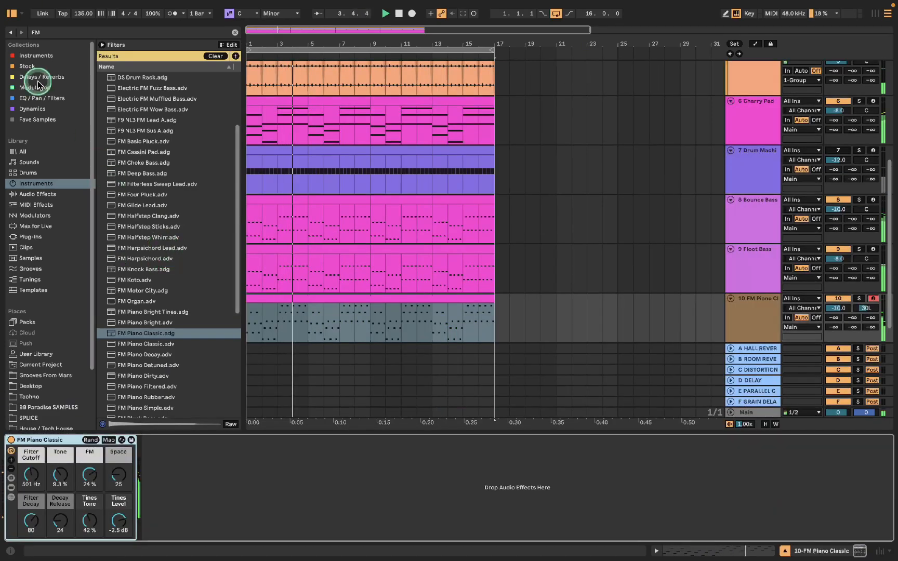
{"action": "left_click", "coordinate": [30, 66]}
{"action": "left_click", "coordinate": [235, 32]}
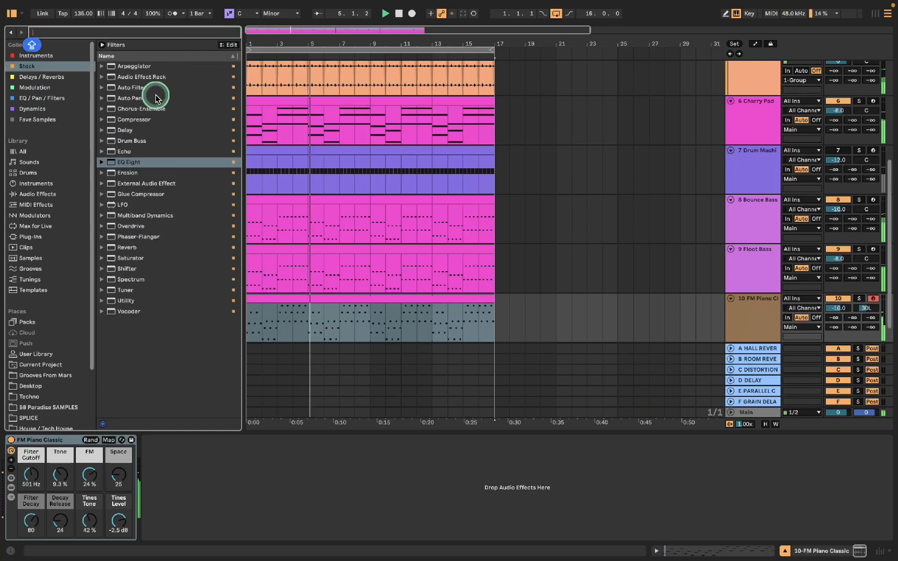
{"action": "left_click_drag", "start_coordinate": [135, 160], "coordinate": [377, 535]}
Enable band 8 of the piano's EQ Eight as a high cut, pull its frequency down, and raise the low cut slightly.
{"action": "left_click_drag", "start_coordinate": [158, 470], "coordinate": [161, 471]}
{"action": "left_click", "coordinate": [364, 534]}
{"action": "left_click", "coordinate": [372, 490]}
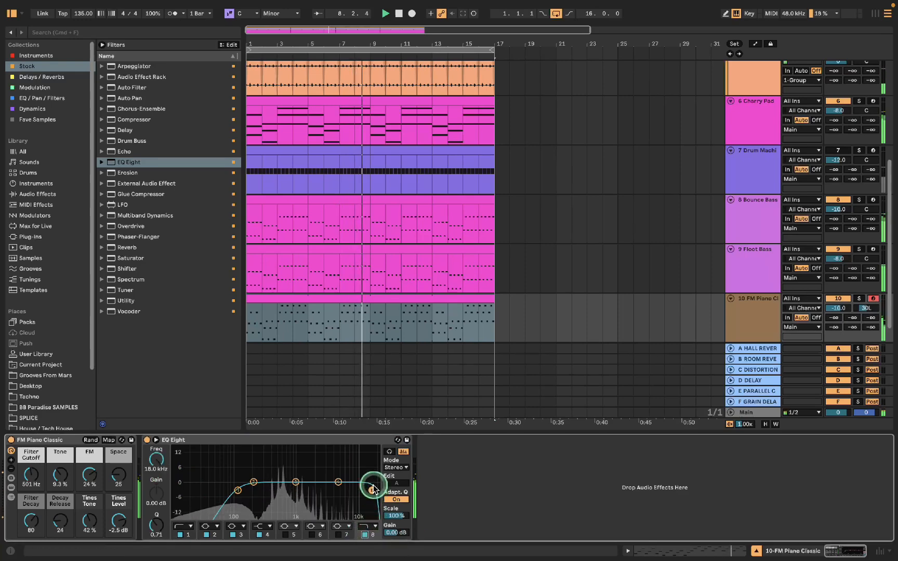
{"action": "left_click_drag", "start_coordinate": [372, 490], "coordinate": [308, 490]}
{"action": "left_click_drag", "start_coordinate": [238, 491], "coordinate": [240, 491]}
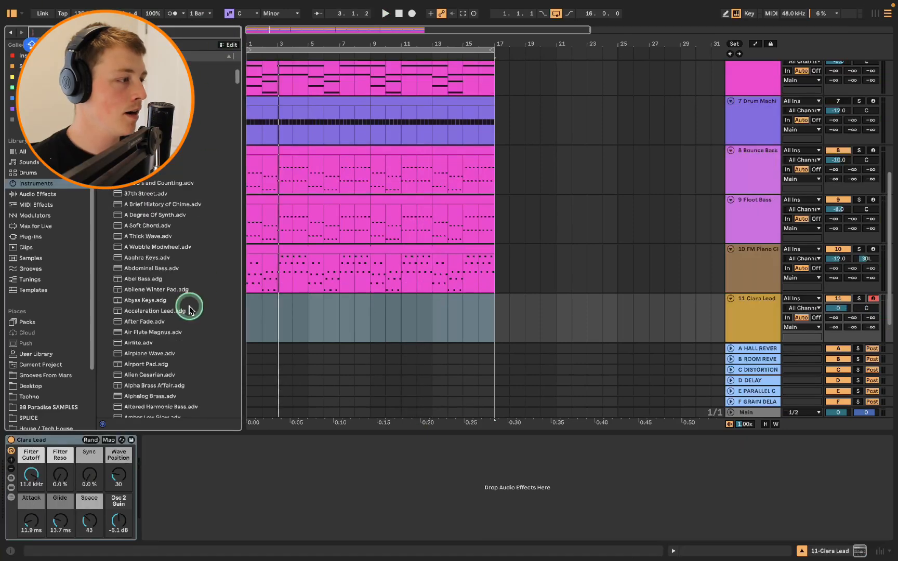
Remove the Clara Lead instrument from track 11.
{"action": "left_click_drag", "start_coordinate": [189, 311], "coordinate": [192, 57]}
{"action": "left_click", "coordinate": [72, 440]}
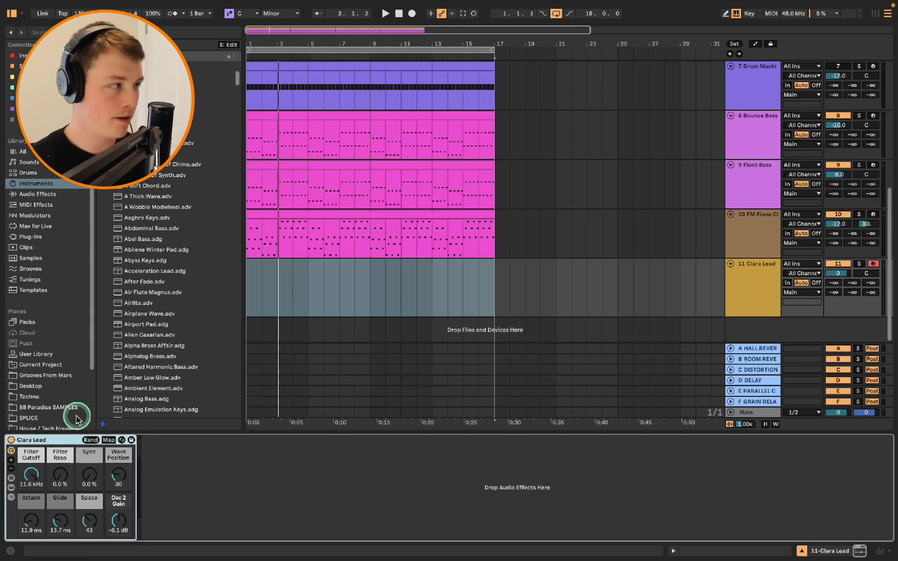
{"action": "key", "text": "Delete"}
Search the instruments for HARP, audition a few presets, and load FM Harpsichord onto track 11.
{"action": "left_click", "coordinate": [113, 33]}
{"action": "type", "text": "HAR"}
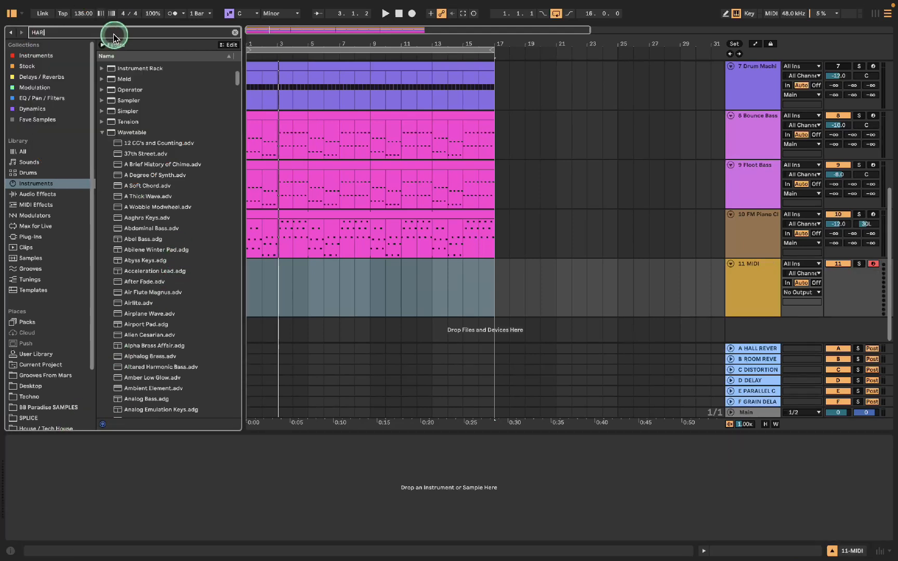
{"action": "type", "text": "P"}
{"action": "left_click", "coordinate": [328, 111]}
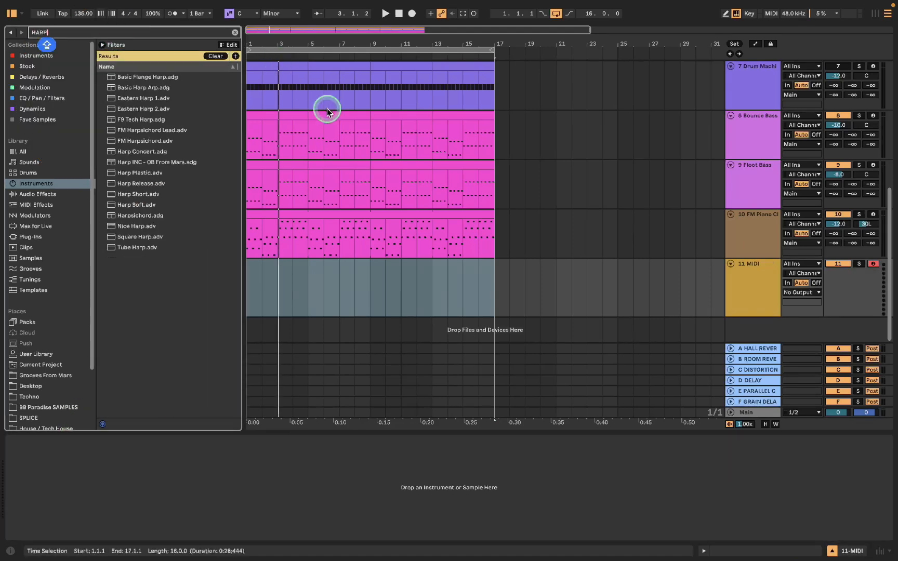
{"action": "left_click", "coordinate": [178, 98]}
{"action": "left_click", "coordinate": [185, 130]}
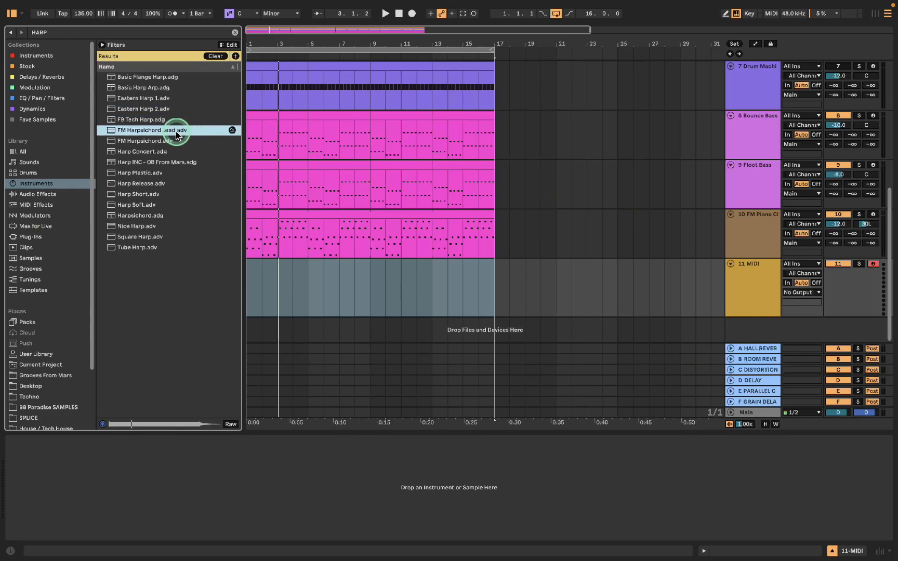
{"action": "left_click", "coordinate": [170, 141]}
{"action": "left_click_drag", "start_coordinate": [192, 470], "coordinate": [190, 468]}
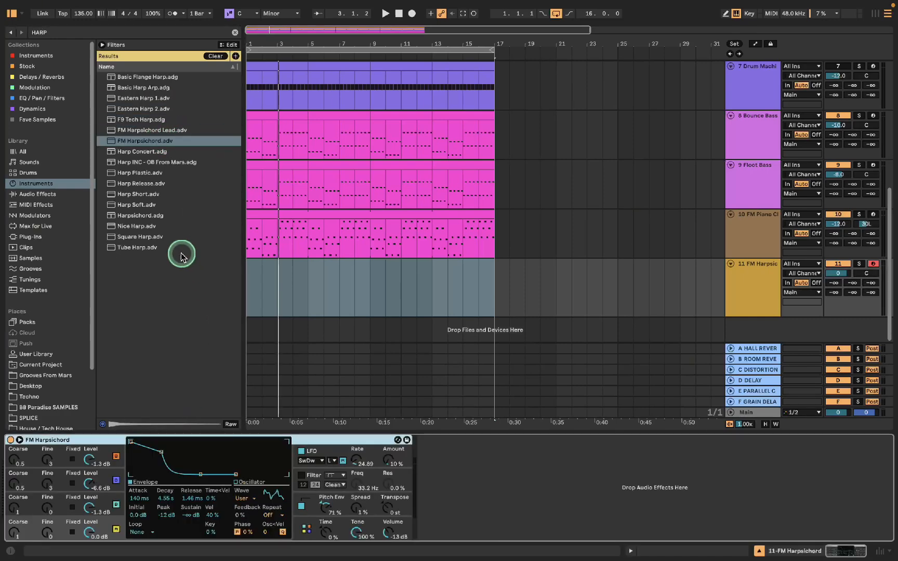
Search the instruments for lead and layer FM Glide Lead with FM Harpsichord in an Instrument Rack on track 11.
{"action": "left_click", "coordinate": [235, 33]}
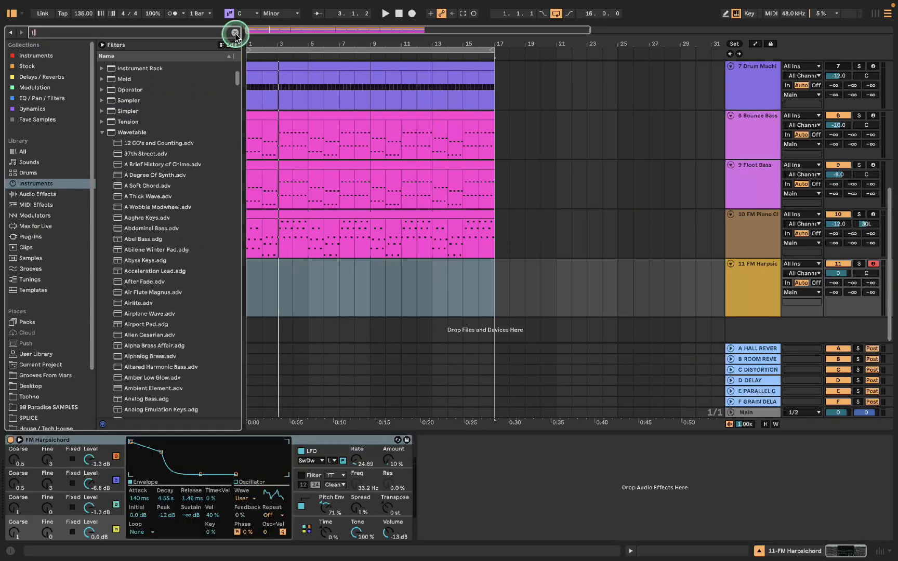
{"action": "type", "text": "lead"}
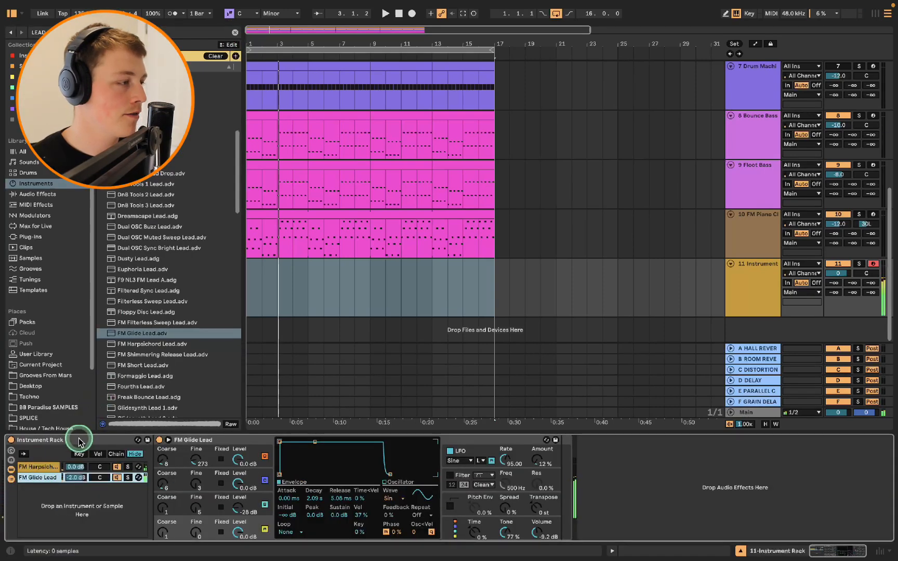
{"action": "left_click", "coordinate": [43, 467]}
{"action": "left_click", "coordinate": [50, 478]}
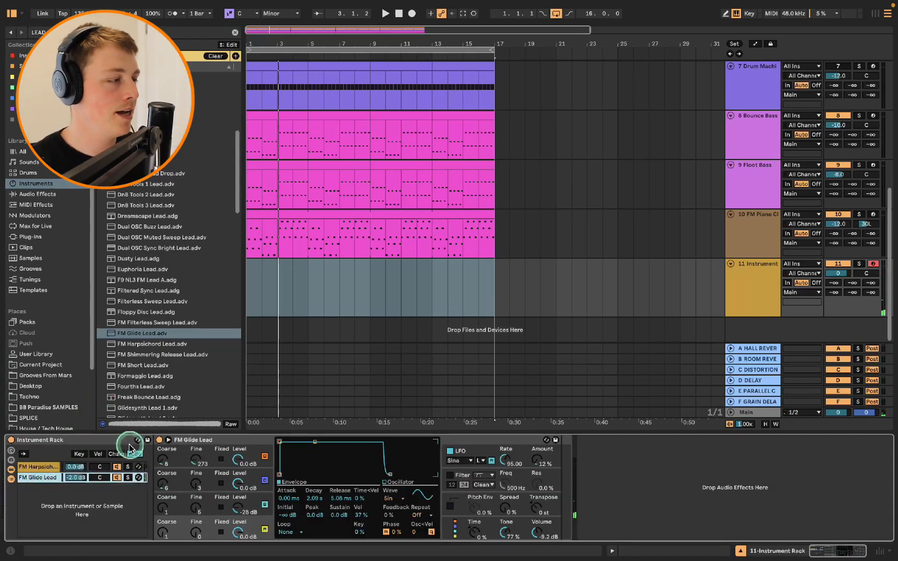
Add a Phaser-Flanger followed by an EQ Eight after the Instrument Rack on track 11.
{"action": "left_click", "coordinate": [222, 62]}
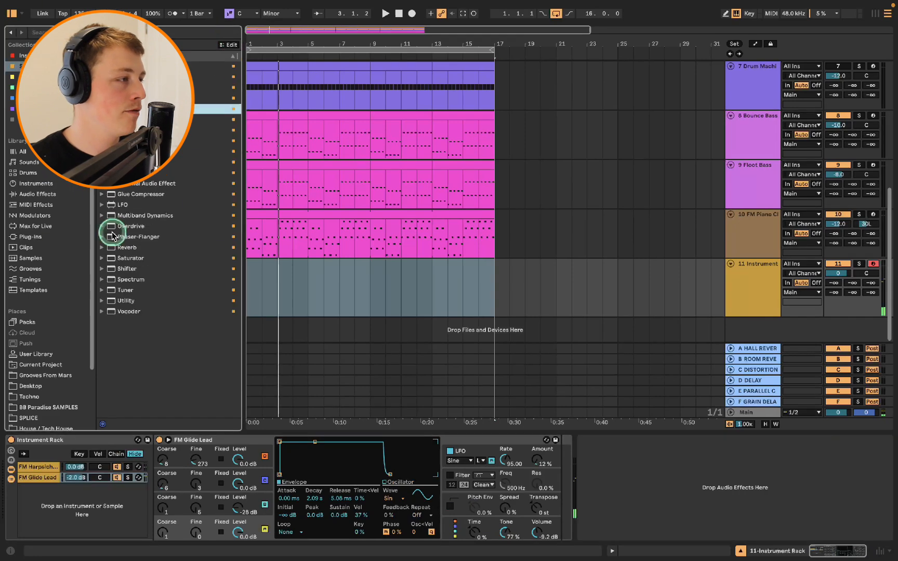
{"action": "left_click", "coordinate": [110, 235]}
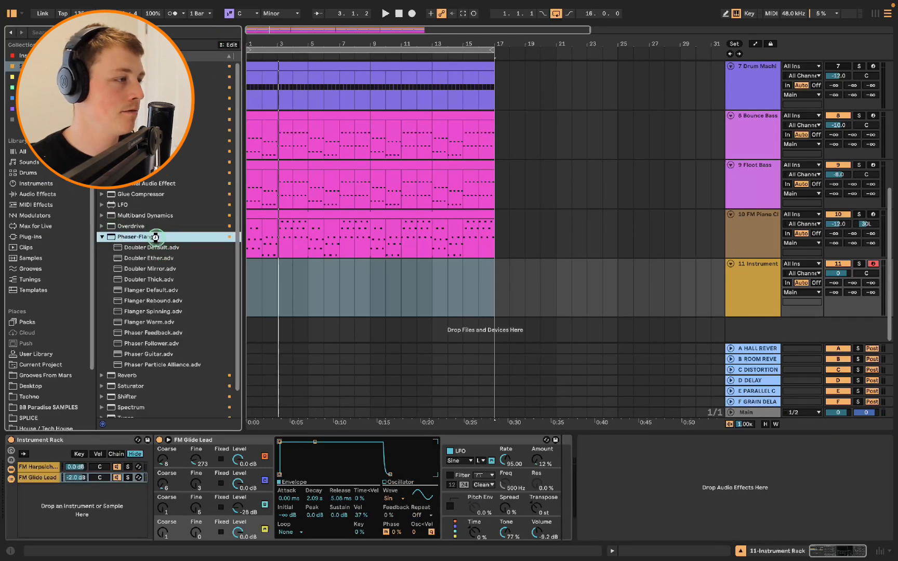
{"action": "double_click", "coordinate": [156, 237]}
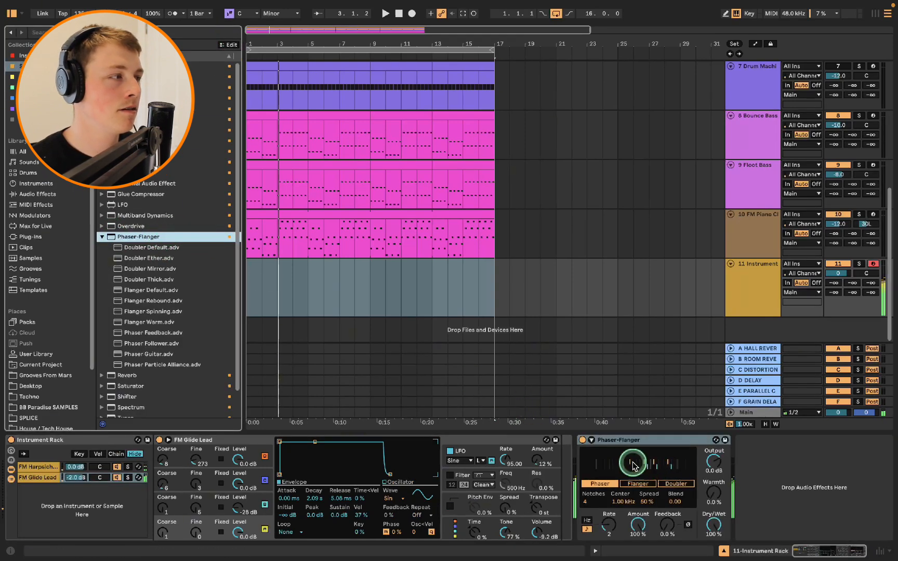
{"action": "left_click", "coordinate": [26, 148]}
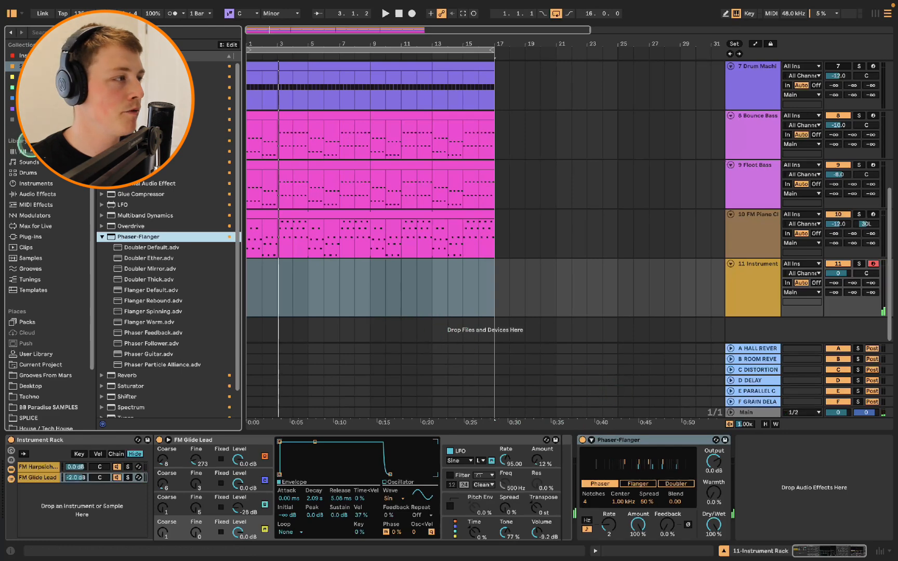
{"action": "double_click", "coordinate": [146, 163]}
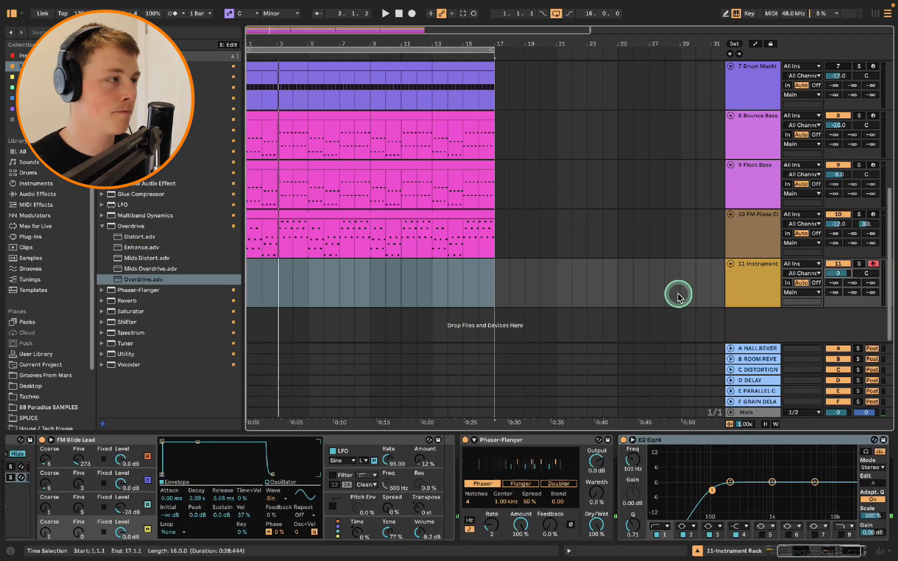
Insert the Overdrive preset between Phaser-Flanger and EQ Eight, and lower track 11's volume to -6.0 dB.
{"action": "left_click", "coordinate": [151, 281]}
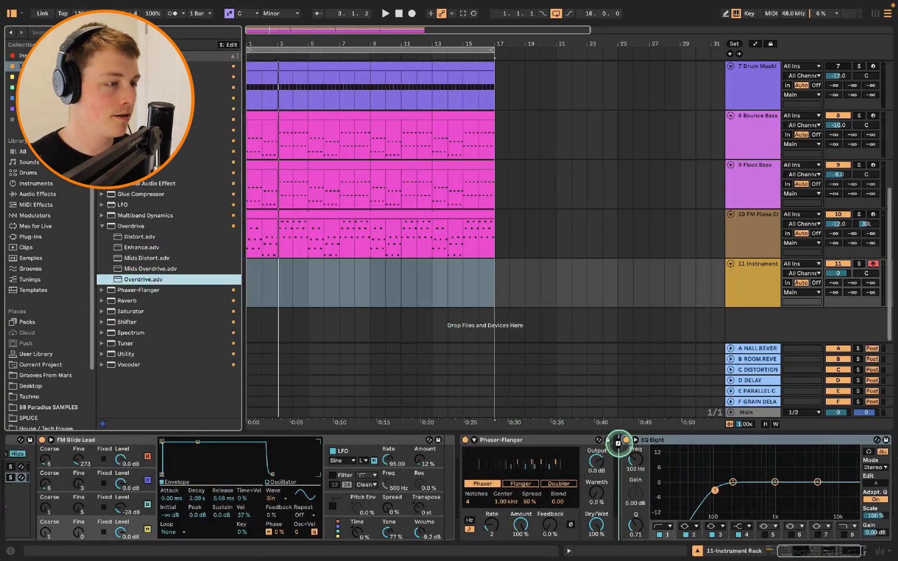
{"action": "left_click_drag", "start_coordinate": [618, 444], "coordinate": [619, 443]}
{"action": "left_click_drag", "start_coordinate": [846, 273], "coordinate": [838, 271]}
{"action": "left_click", "coordinate": [481, 312]}
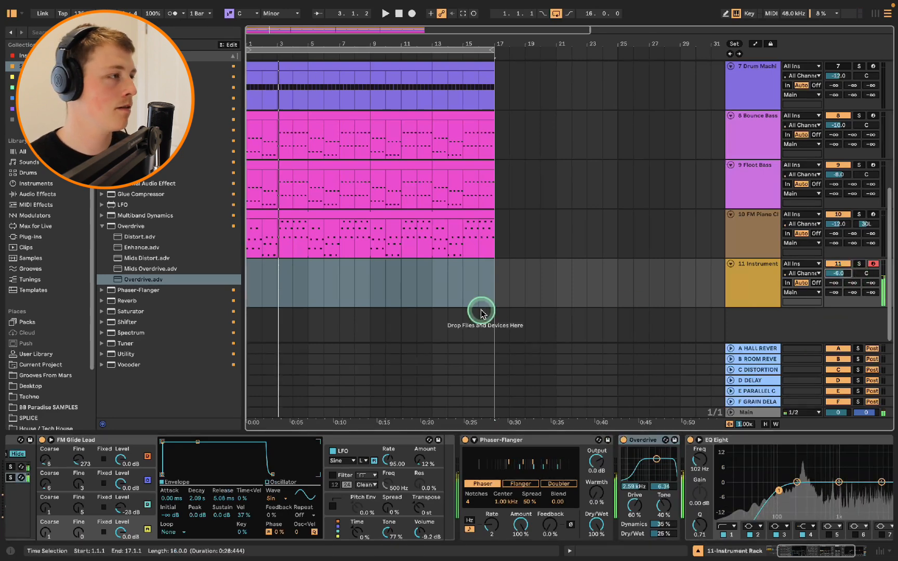
Insert a Reverb before the Phaser-Flanger with 0.50 ms predelay, 2.30 s decay and 46 % Dry/Wet.
{"action": "left_click", "coordinate": [102, 226]}
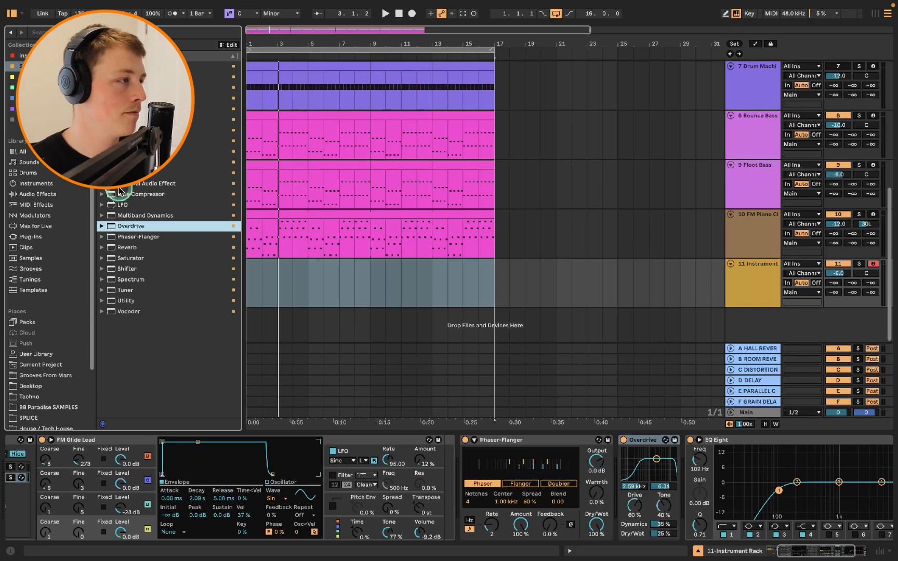
{"action": "left_click_drag", "start_coordinate": [120, 252], "coordinate": [350, 296]}
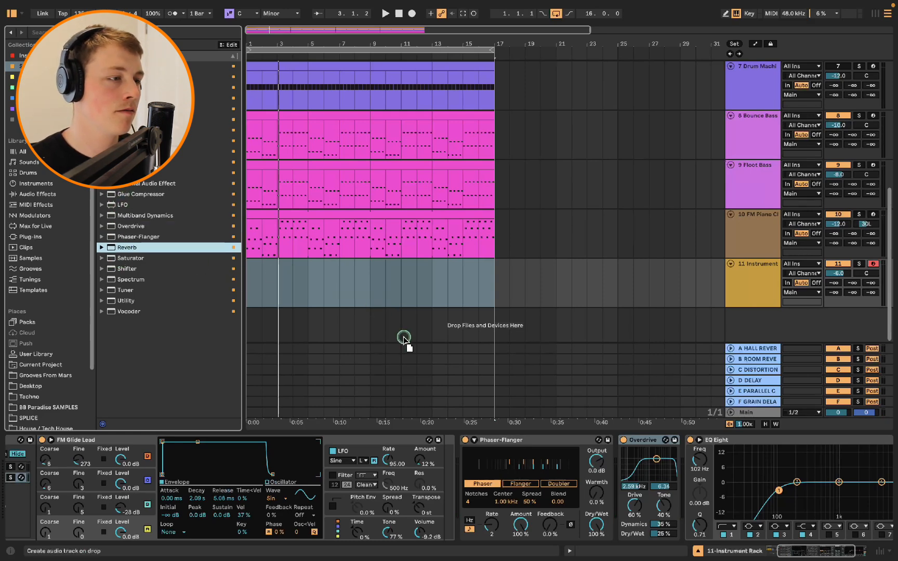
{"action": "left_click_drag", "start_coordinate": [403, 338], "coordinate": [479, 461]}
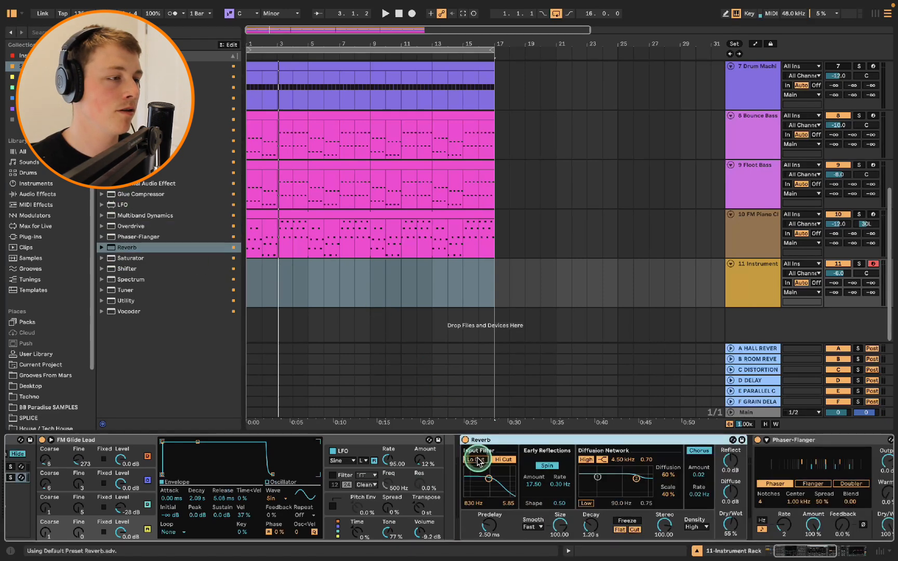
{"action": "left_click_drag", "start_coordinate": [737, 530], "coordinate": [737, 535]}
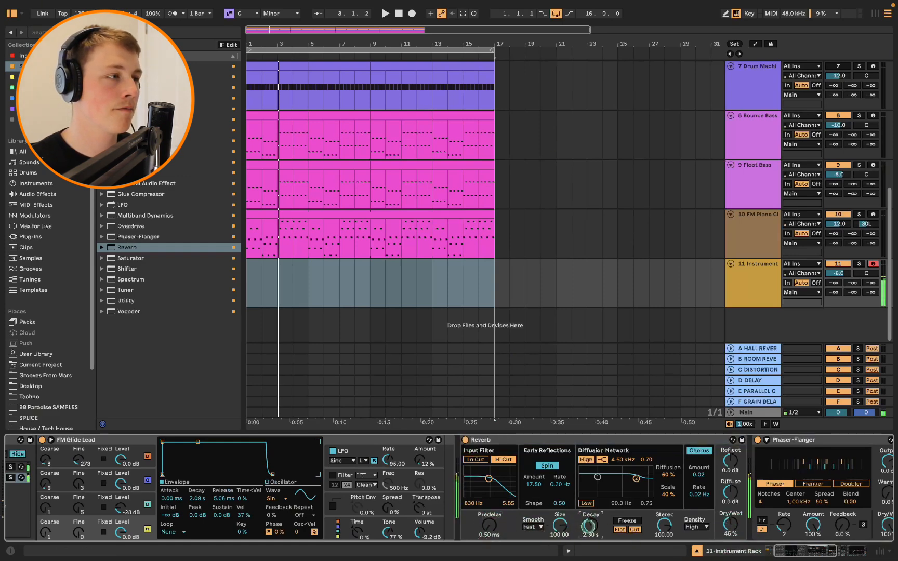
Insert a Delay directly after the Reverb on track 11 with 20 % Dry/Wet.
{"action": "left_click_drag", "start_coordinate": [124, 130], "coordinate": [698, 493]}
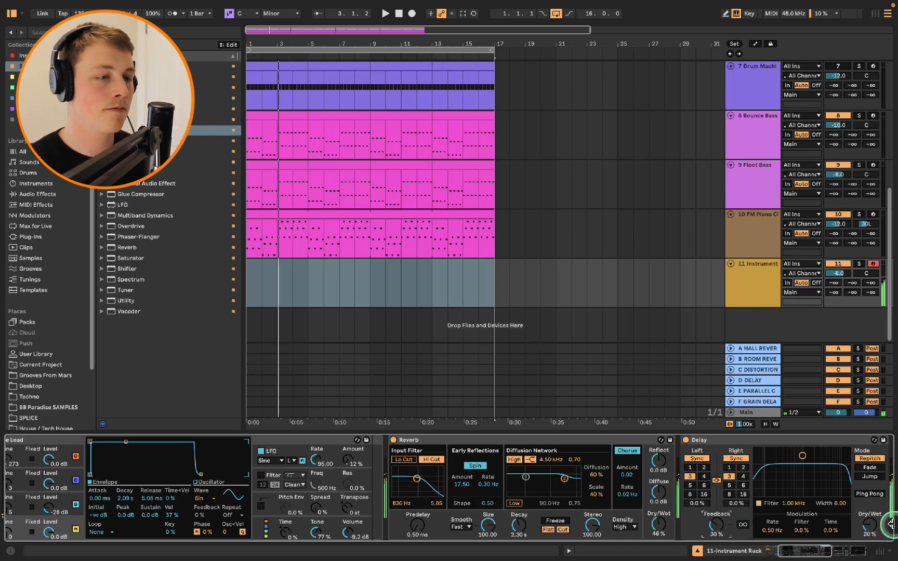
{"action": "scroll", "coordinate": [450, 225], "scroll_direction": "up", "scroll_amount": 1}
{"action": "left_click", "coordinate": [451, 224]}
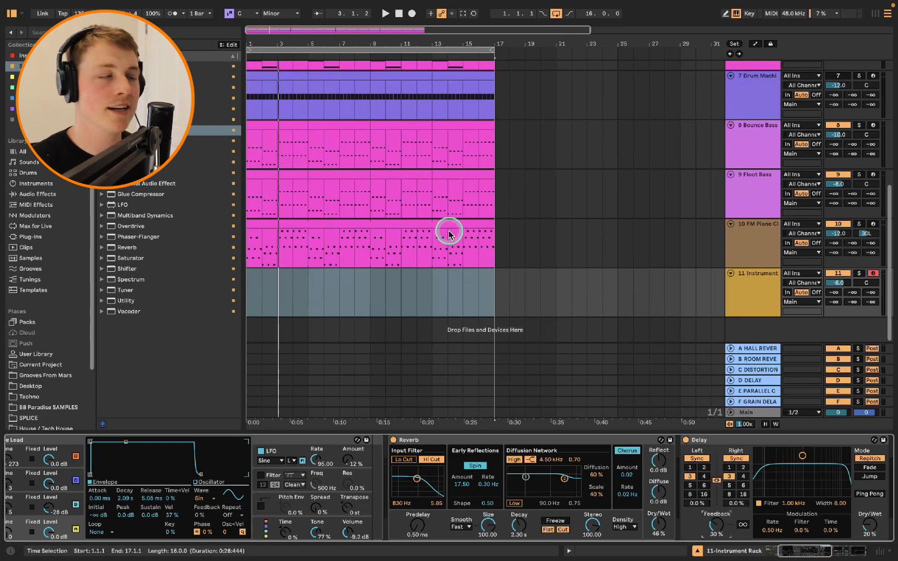
Copy the Charry Pad track's MIDI clips onto track 11 so they fill bars 1 to 16.
{"action": "scroll", "coordinate": [445, 228], "scroll_direction": "up", "scroll_amount": 5}
{"action": "scroll", "coordinate": [337, 170], "scroll_direction": "down", "scroll_amount": 2}
{"action": "left_click", "coordinate": [286, 83]}
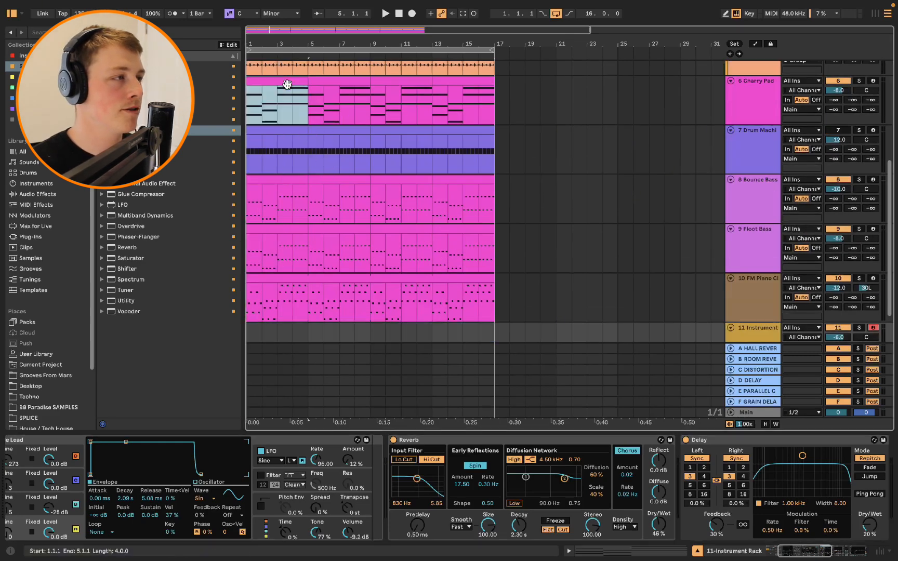
{"action": "left_click_drag", "start_coordinate": [301, 83], "coordinate": [489, 294]}
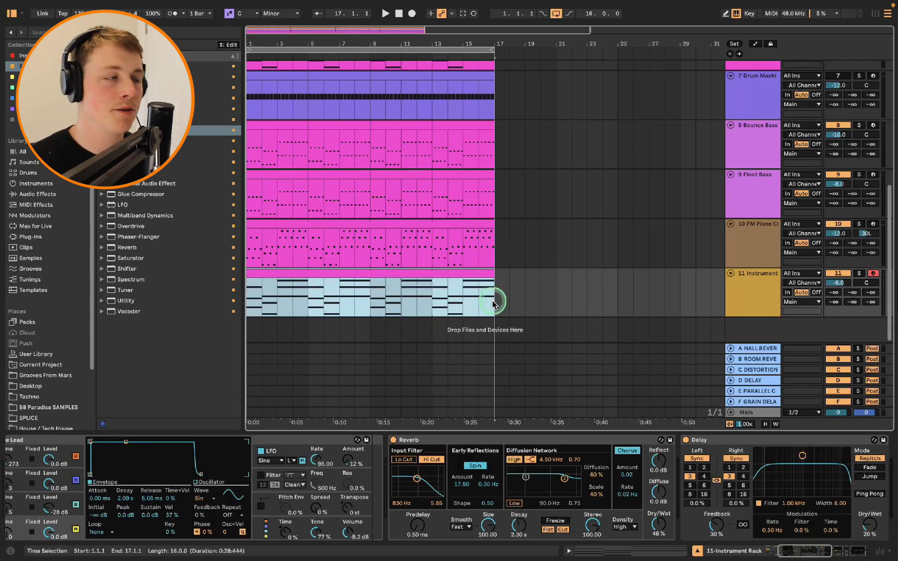
Open the first four-bar clip on track 11 and deactivate all of its chord notes as a guide.
{"action": "double_click", "coordinate": [408, 273]}
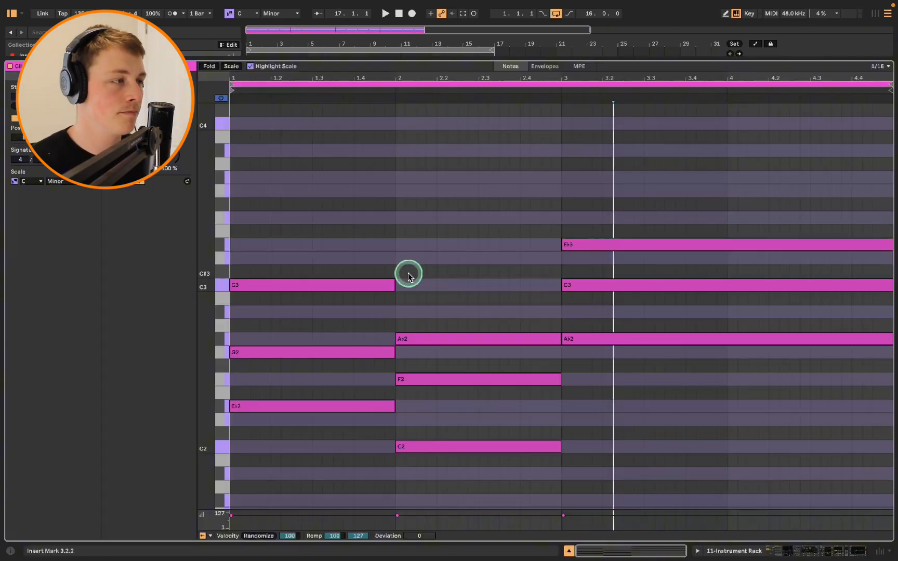
{"action": "left_click", "coordinate": [423, 263]}
{"action": "key", "text": "super+a"}
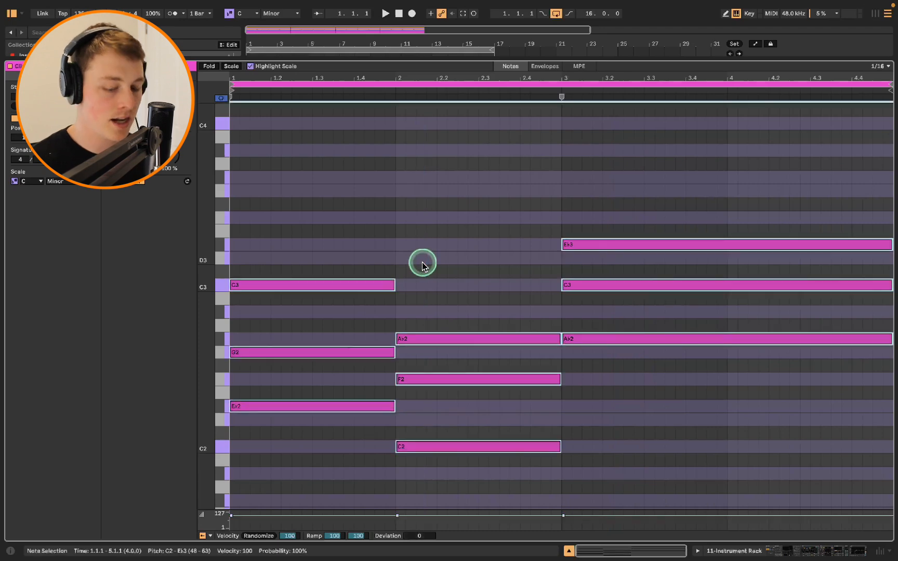
{"action": "key", "text": "0"}
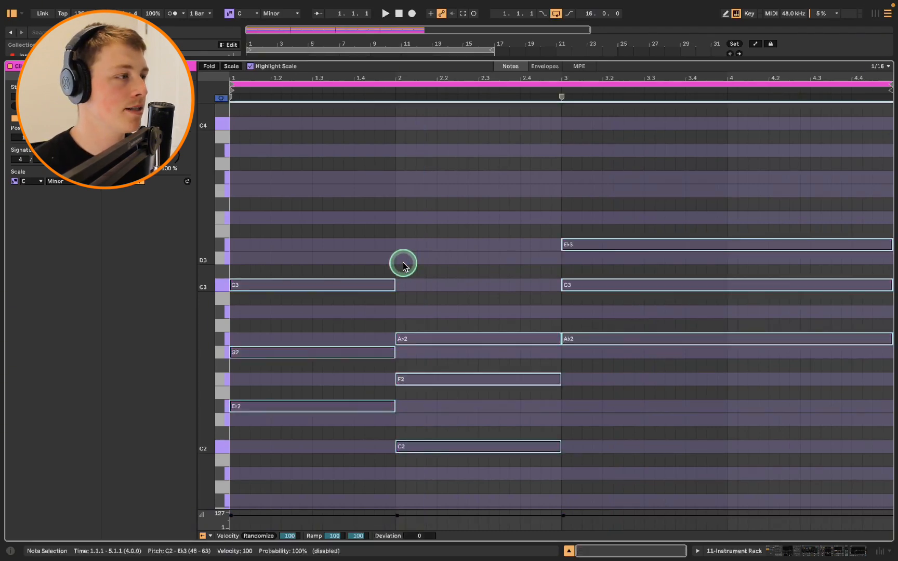
Add sixteenth-note E♭3 notes at 1.1.1, 1.1.3 and 1.2.1, plus an F3 note at 1.2.3.
{"action": "left_click", "coordinate": [244, 238]}
{"action": "left_click", "coordinate": [84, 188]}
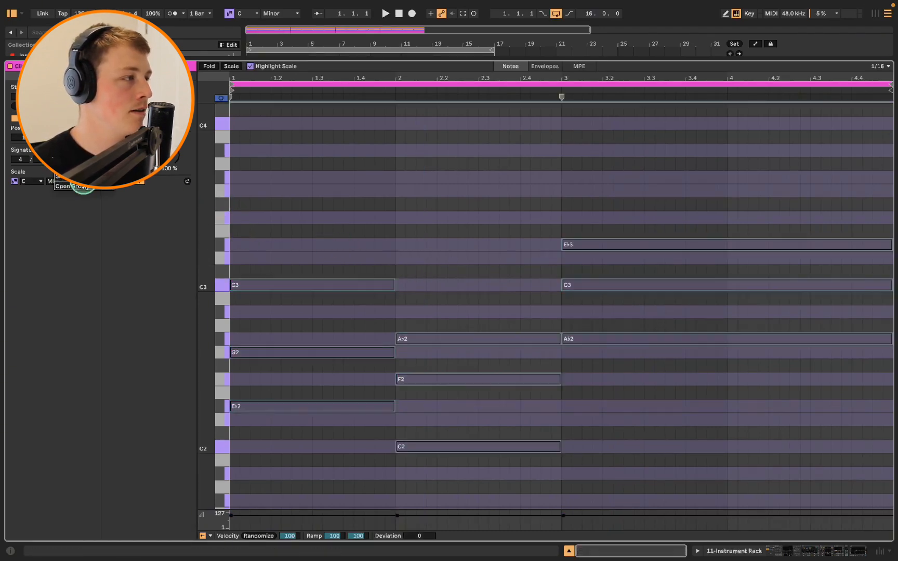
{"action": "key", "text": "space"}
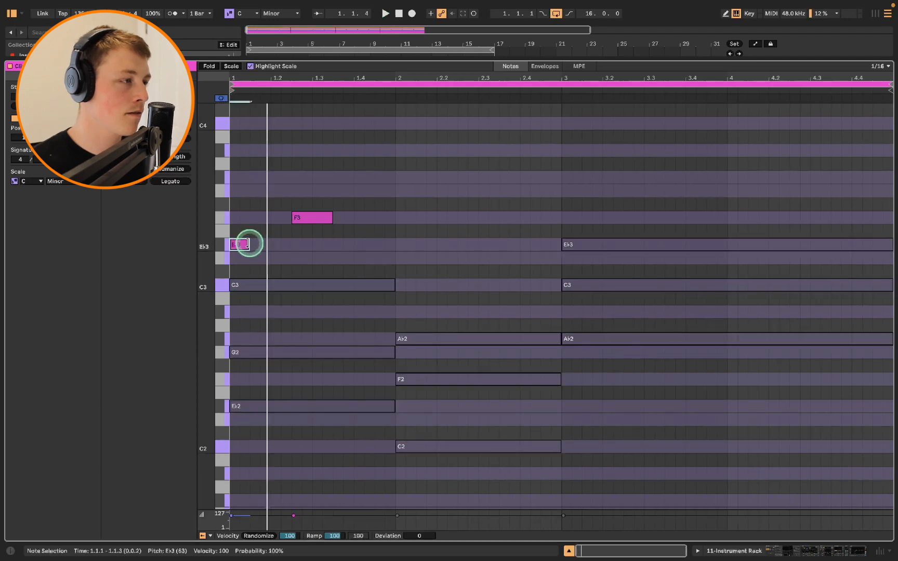
{"action": "key", "text": "space"}
{"action": "left_click_drag", "start_coordinate": [249, 245], "coordinate": [272, 244]}
{"action": "key", "text": "space"}
{"action": "key", "text": "space"}
{"action": "key", "text": "space"}
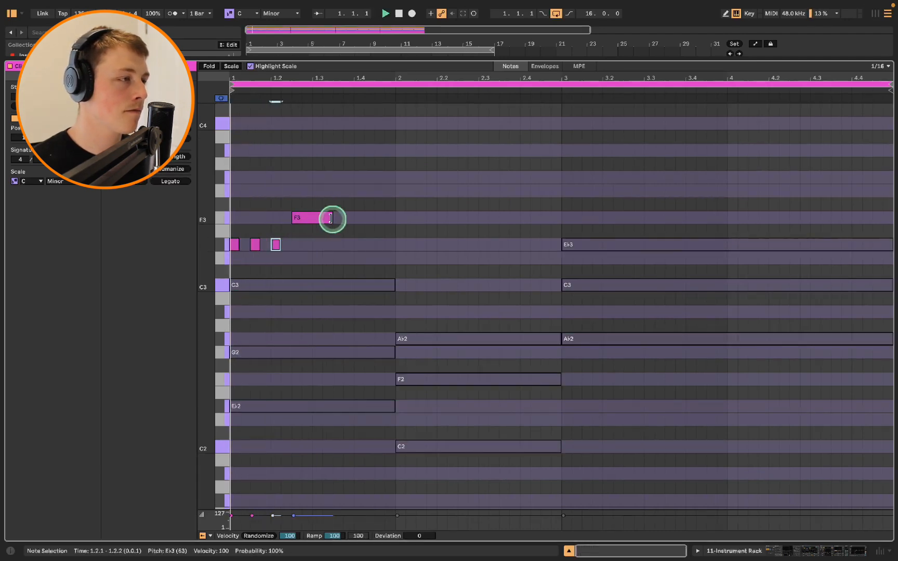
Shorten the F3 note at 1.2.3 to a sixteenth and copy it to 1.3.1, auditioning the melody.
{"action": "left_click_drag", "start_coordinate": [332, 218], "coordinate": [309, 221]}
{"action": "key", "text": "space"}
{"action": "key", "text": "space"}
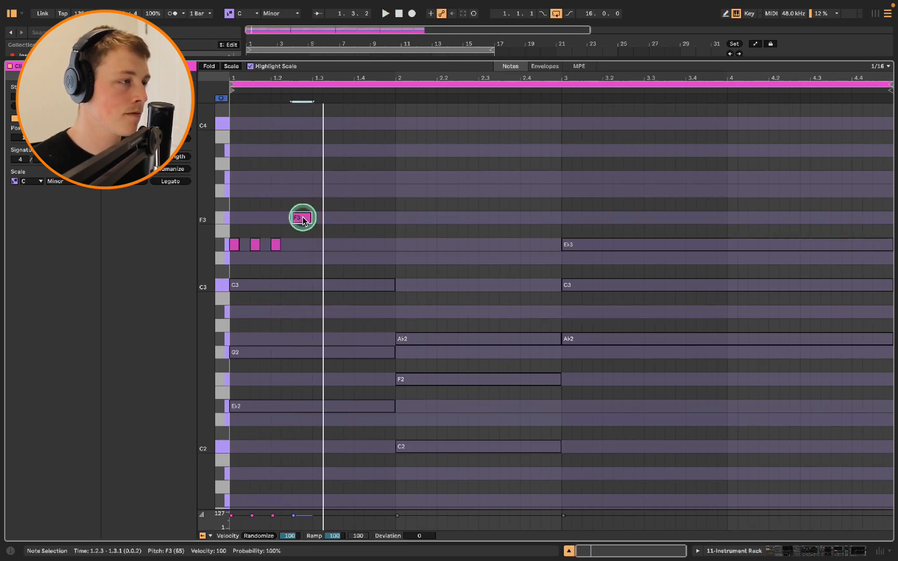
{"action": "left_click_drag", "start_coordinate": [303, 220], "coordinate": [328, 196]}
{"action": "double_click", "coordinate": [326, 193]}
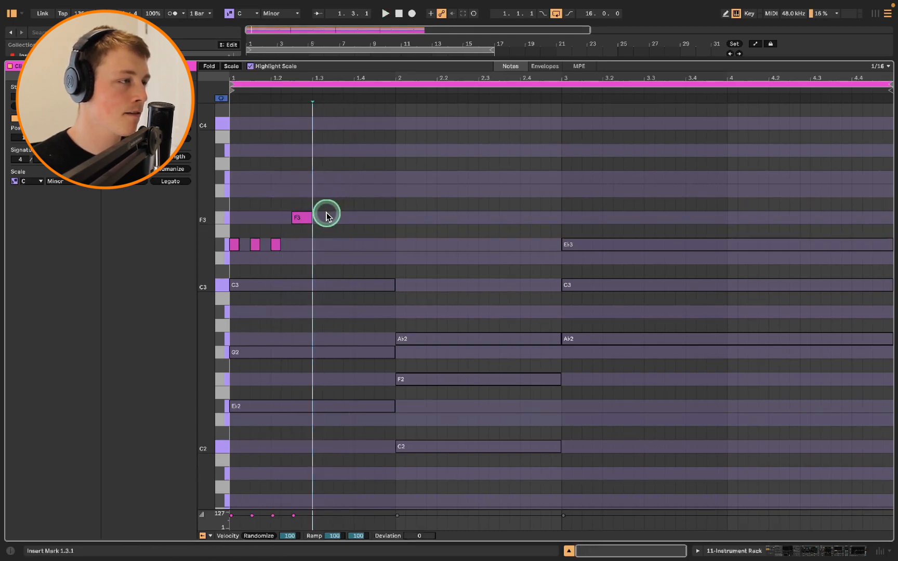
{"action": "left_click", "coordinate": [309, 218]}
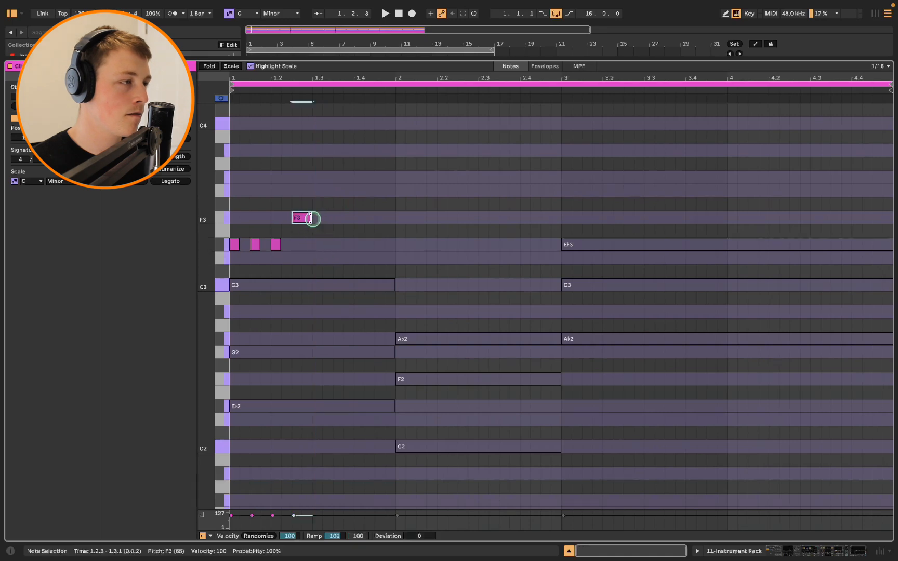
{"action": "left_click_drag", "start_coordinate": [308, 219], "coordinate": [335, 217]}
{"action": "key", "text": "space"}
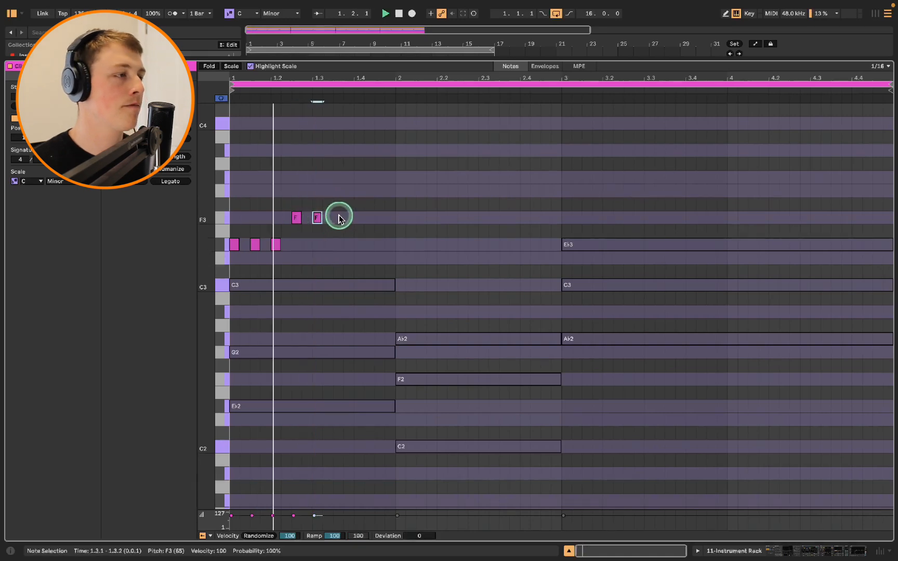
{"action": "key", "text": "space"}
{"action": "key", "text": "space"}
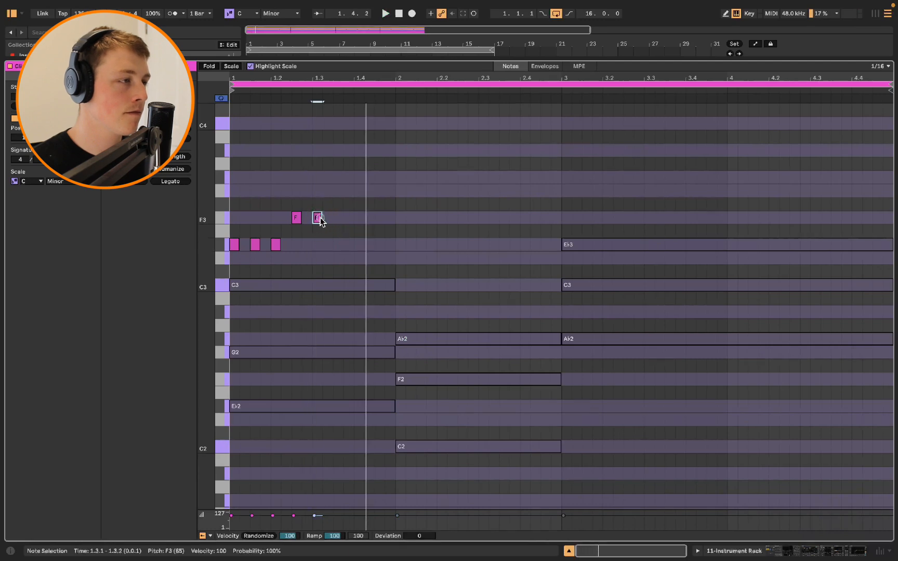
Add a third sixteenth-note F3 at 1.3.3 and a quarter-note G3 at 1.4.1, and turn off the editor's note preview.
{"action": "left_click_drag", "start_coordinate": [320, 220], "coordinate": [331, 219]}
{"action": "key", "text": "space"}
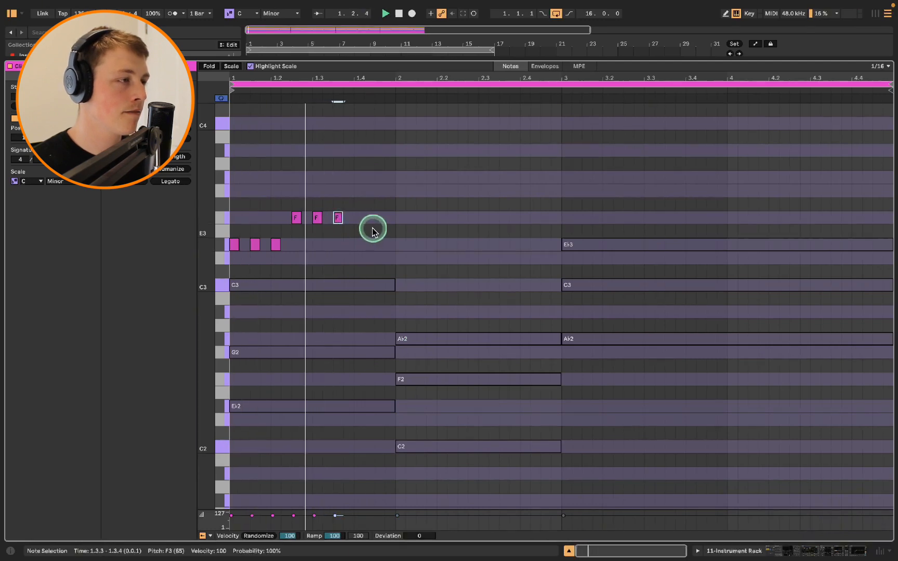
{"action": "left_click_drag", "start_coordinate": [337, 218], "coordinate": [398, 189]}
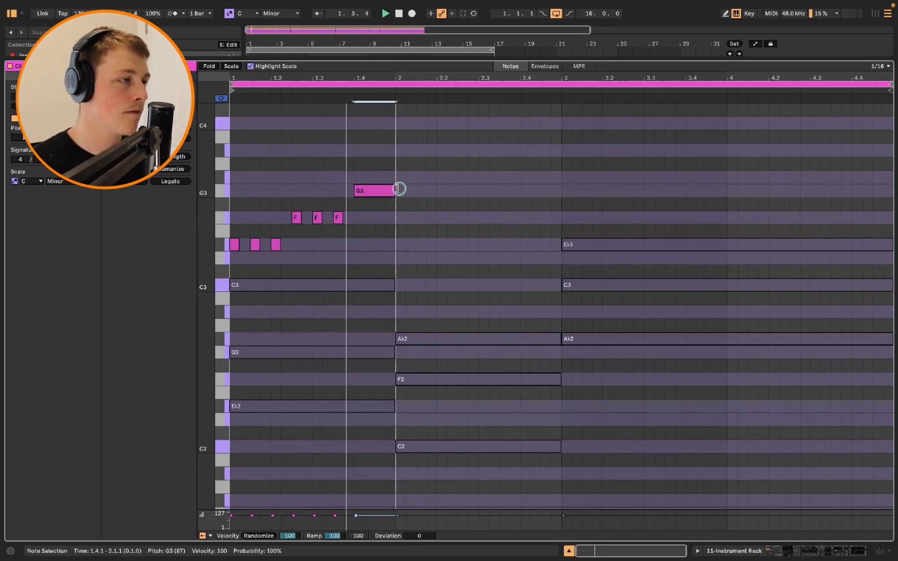
{"action": "left_click", "coordinate": [222, 98]}
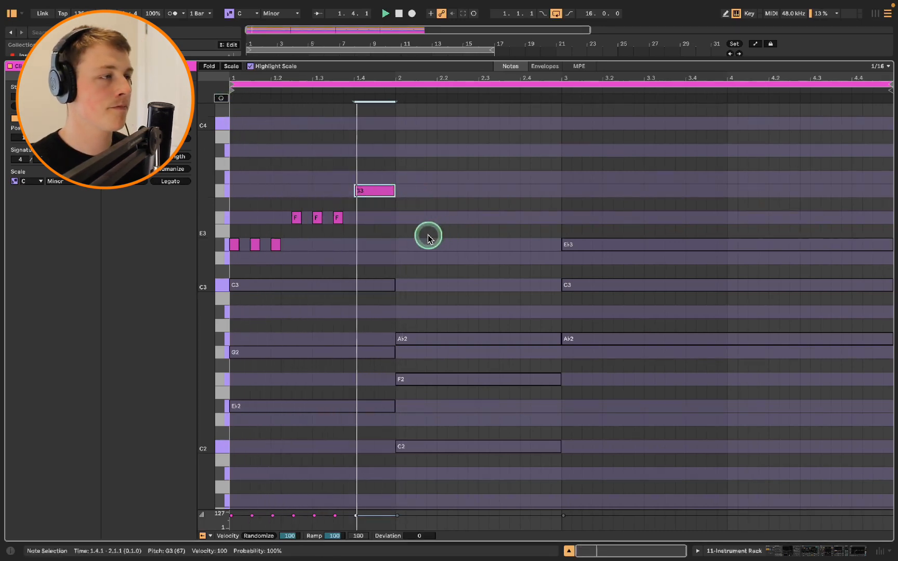
Duplicate the bar 1 melody into bar 2 and transpose the copy down three semitones to start on C3.
{"action": "key", "text": "space"}
{"action": "left_click_drag", "start_coordinate": [398, 254], "coordinate": [229, 159]}
{"action": "key", "text": "ctrl+d"}
{"action": "left_click_drag", "start_coordinate": [403, 247], "coordinate": [404, 281]}
{"action": "key", "text": "space"}
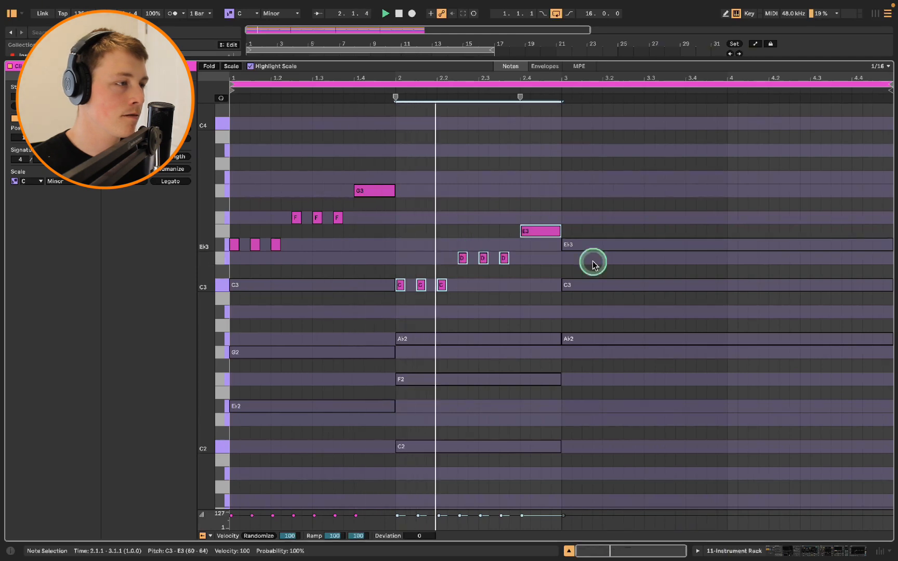
Raise the three D3 notes in bar 2 to E♭3 and the long E3 note at 2.4.1 to F3.
{"action": "left_click_drag", "start_coordinate": [515, 276], "coordinate": [451, 253]}
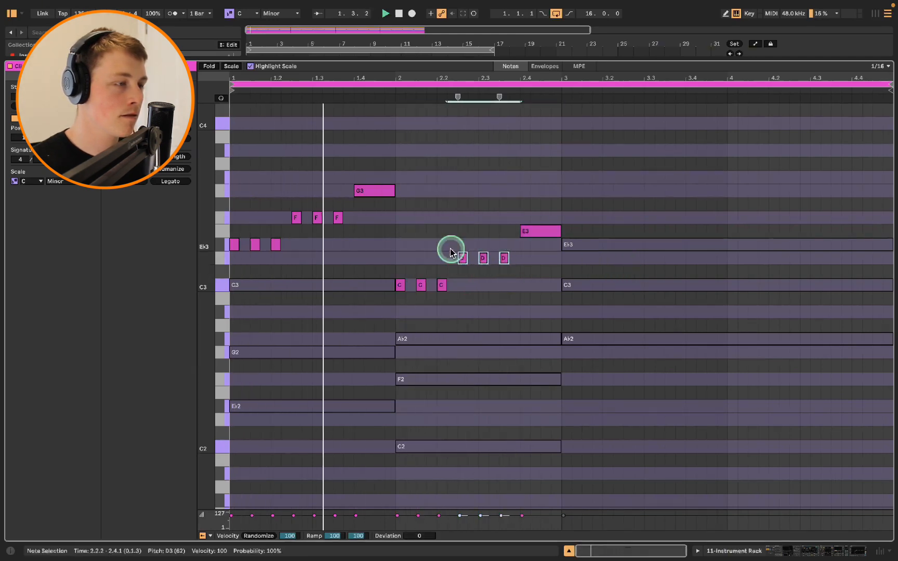
{"action": "key", "text": "Up"}
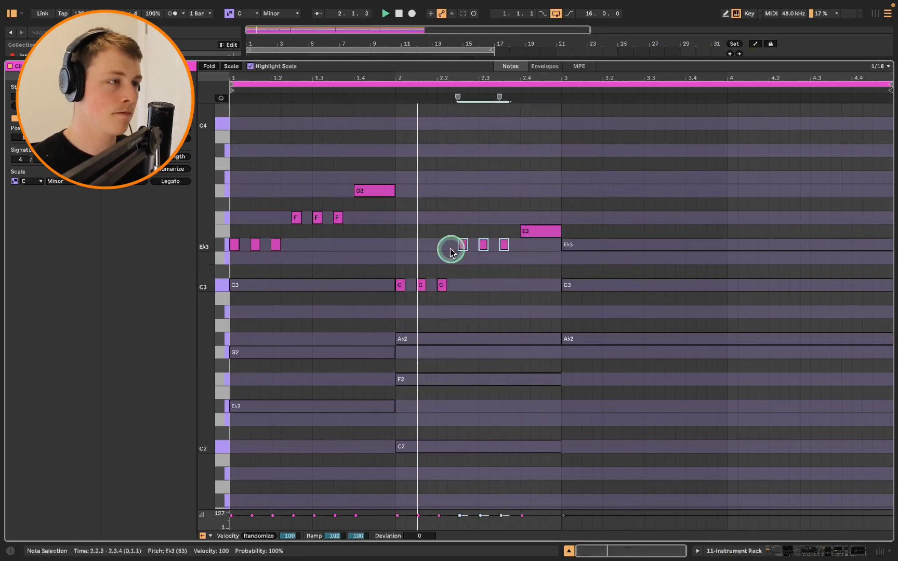
{"action": "left_click", "coordinate": [540, 230]}
{"action": "key", "text": "Up"}
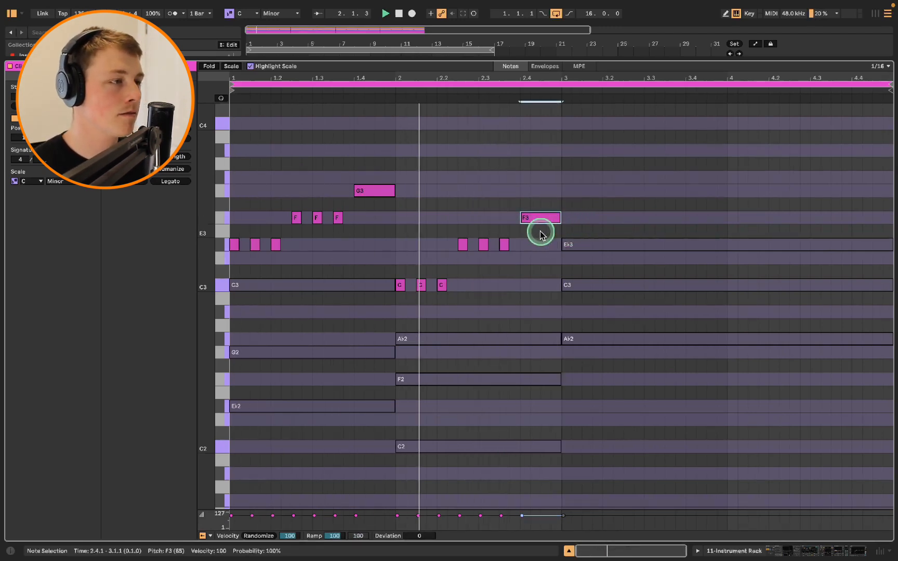
Raise the note at 2.1.3 to E♭3, the one at 1.1.3 to F3 and the one at 1.3.1 to G3.
{"action": "left_click", "coordinate": [420, 283]}
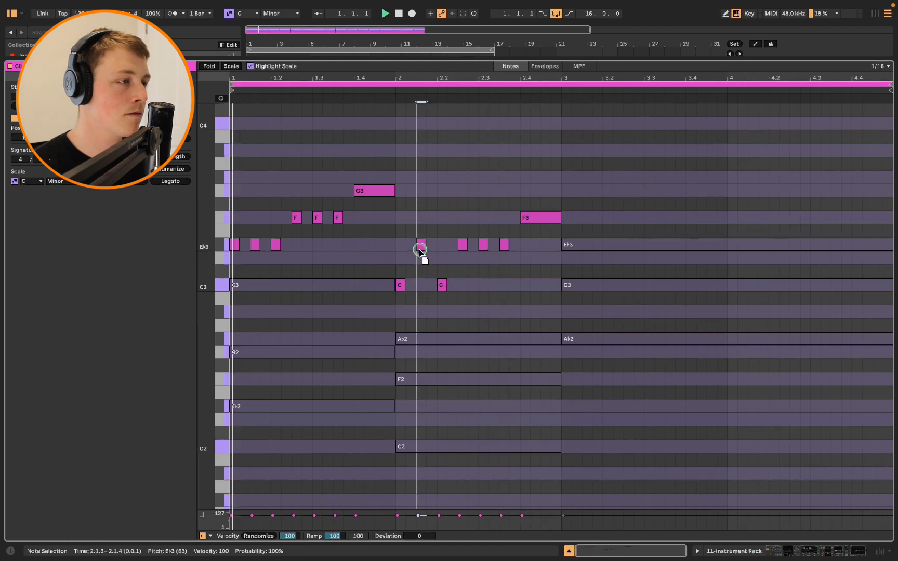
{"action": "left_click", "coordinate": [237, 242]}
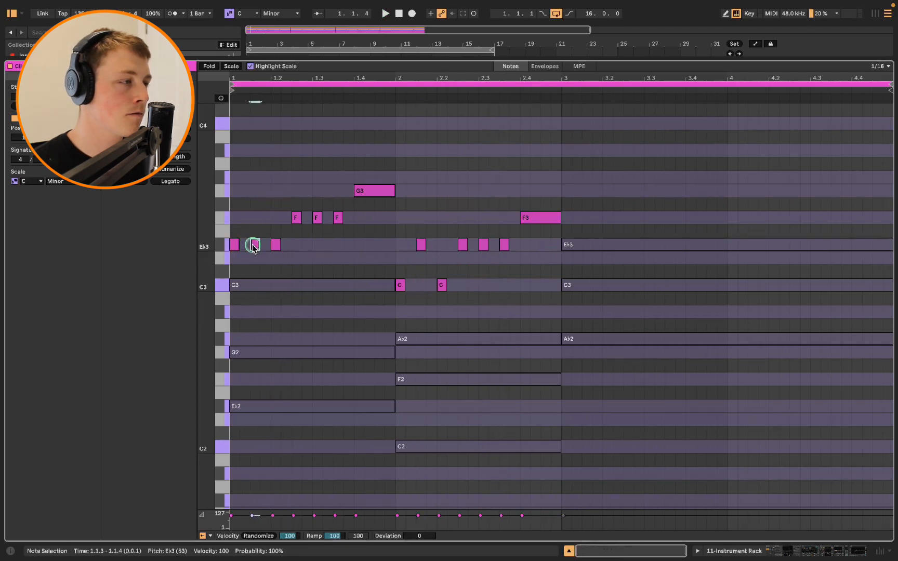
{"action": "left_click_drag", "start_coordinate": [319, 219], "coordinate": [320, 191]}
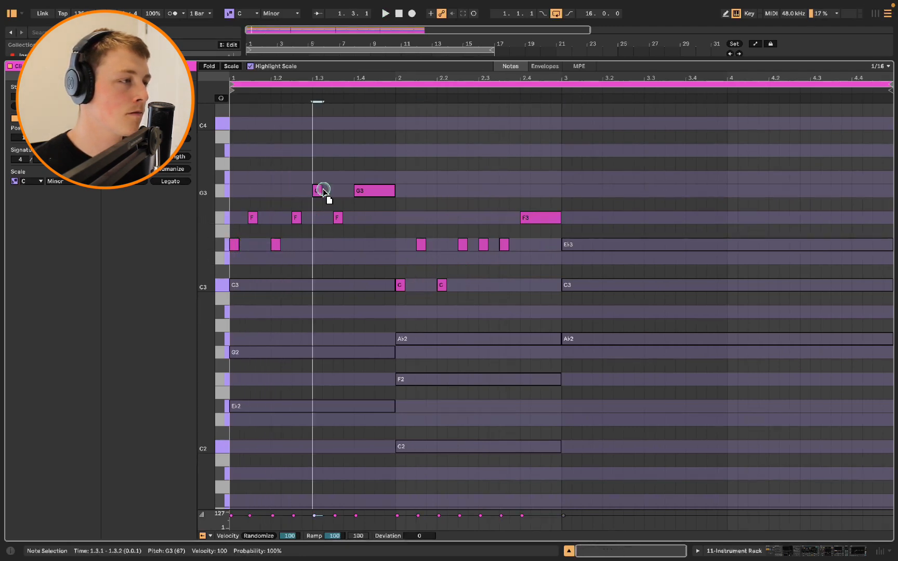
{"action": "key", "text": "space"}
{"action": "key", "text": "space"}
{"action": "key", "text": "ctrl+z"}
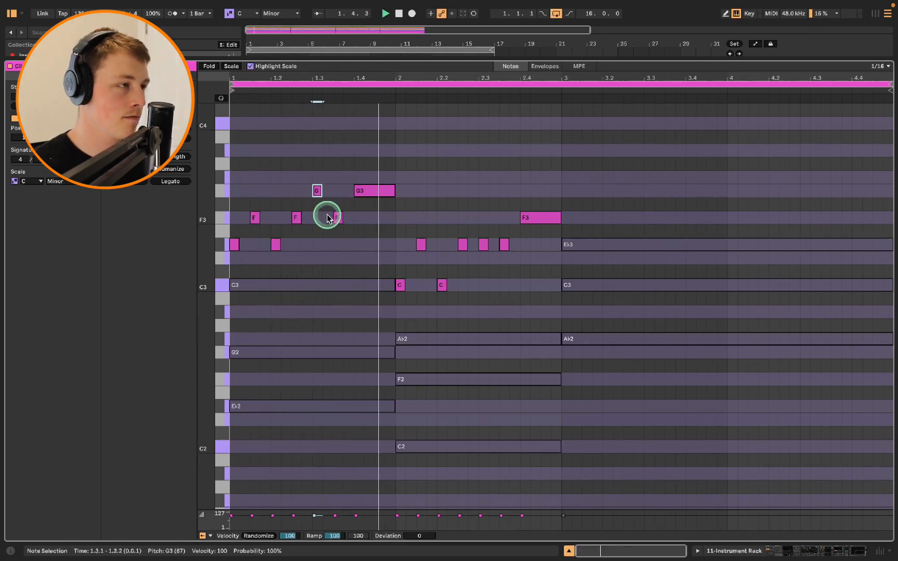
Raise the long note at 1.4.1 to B♭3 and move the note at 2.3.1 to F3.
{"action": "left_click_drag", "start_coordinate": [370, 190], "coordinate": [371, 153]}
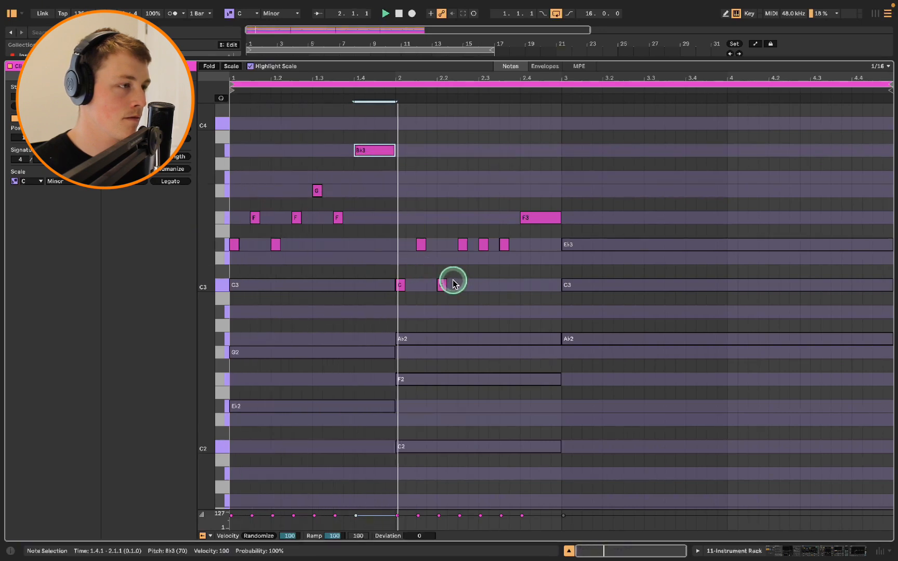
{"action": "left_click_drag", "start_coordinate": [483, 244], "coordinate": [485, 285]}
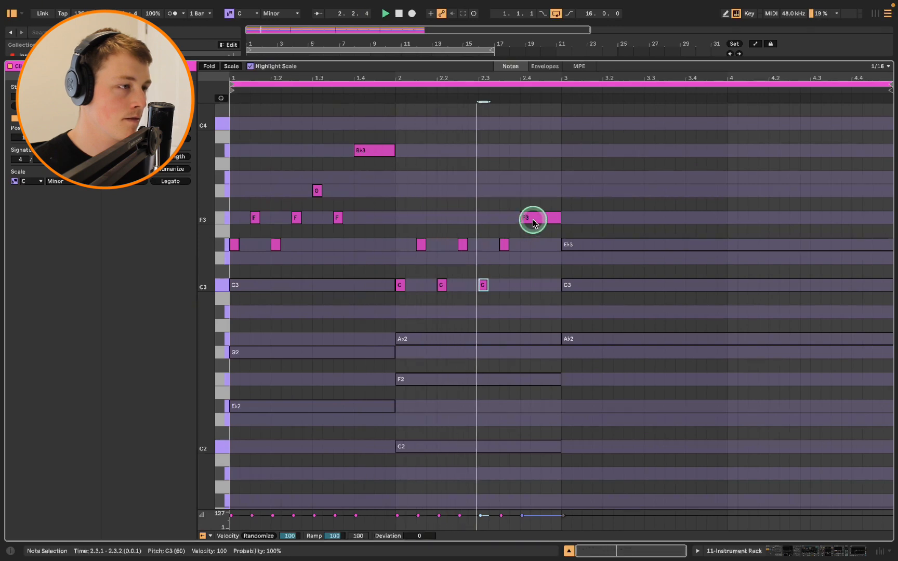
{"action": "left_click_drag", "start_coordinate": [483, 284], "coordinate": [485, 223]}
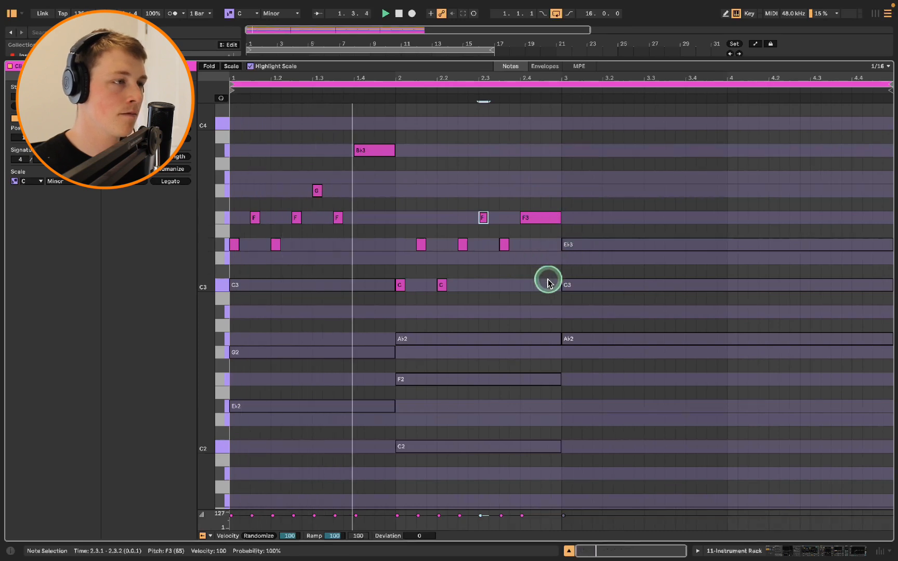
Copy the bar 2 melody into bar 3, transposed up to start on A♭3.
{"action": "left_click_drag", "start_coordinate": [559, 288], "coordinate": [398, 211]}
{"action": "key", "text": "space"}
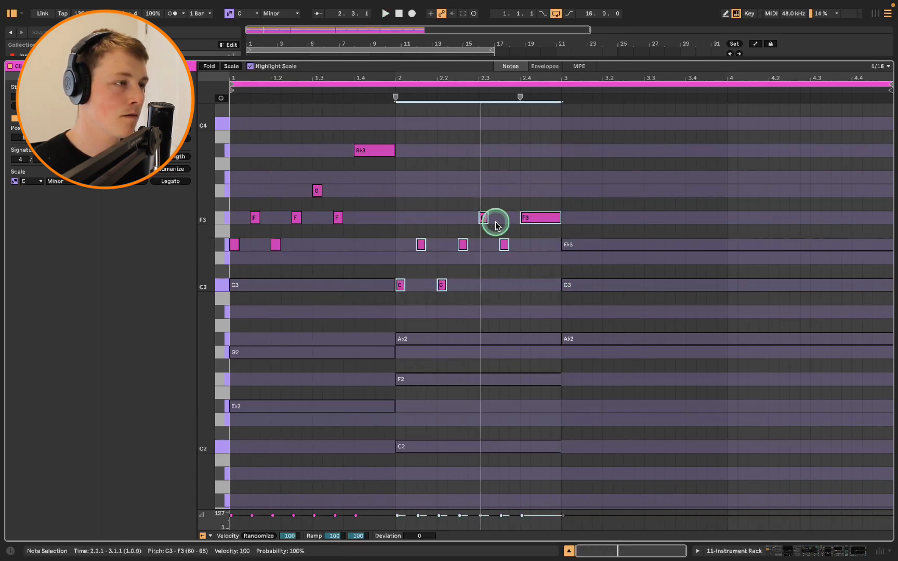
{"action": "left_click_drag", "start_coordinate": [442, 286], "coordinate": [609, 193]}
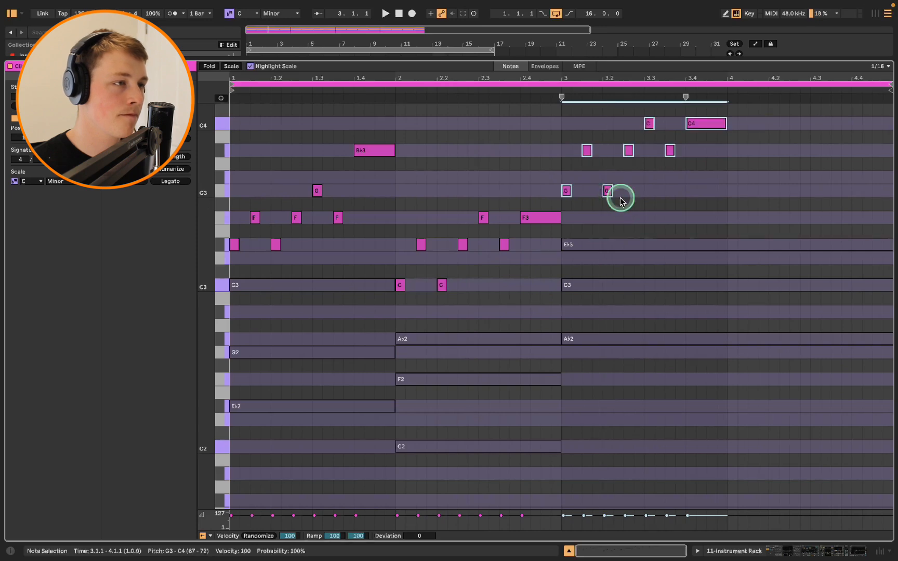
{"action": "key", "text": "space"}
{"action": "scroll", "coordinate": [622, 208], "scroll_direction": "up", "scroll_amount": 3}
{"action": "key", "text": "Up"}
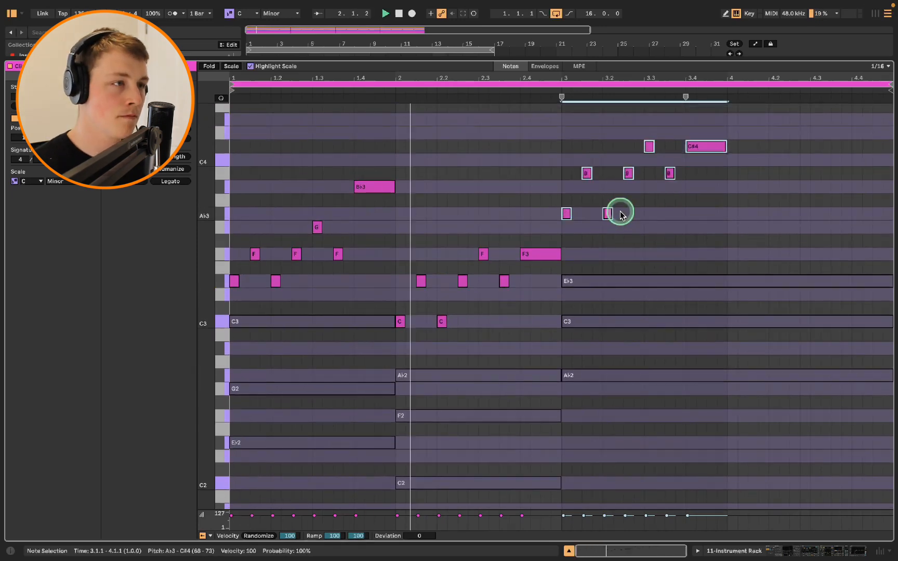
Raise the three B3 notes in bar 3 to C4.
{"action": "left_click", "coordinate": [657, 211]}
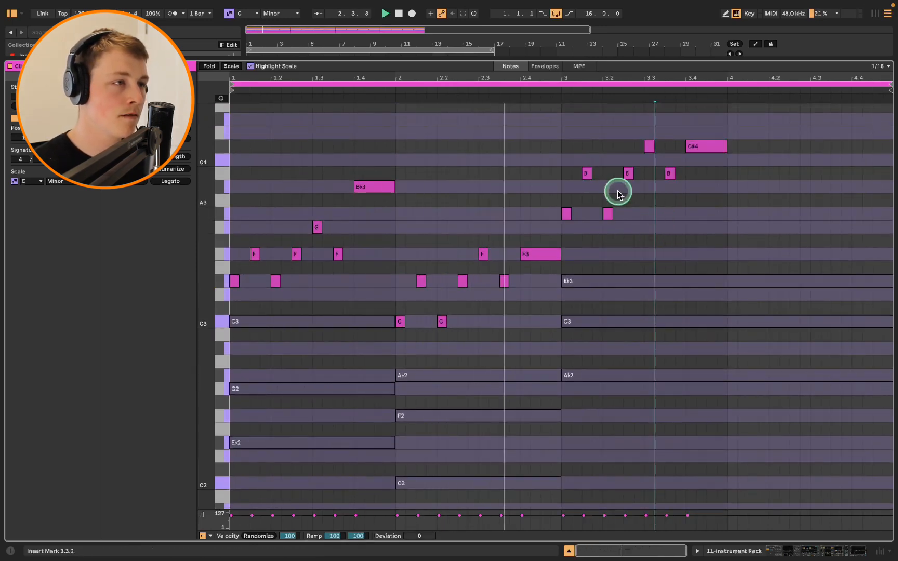
{"action": "left_click", "coordinate": [587, 173]}
{"action": "key", "text": "Up"}
{"action": "key", "text": "Up"}
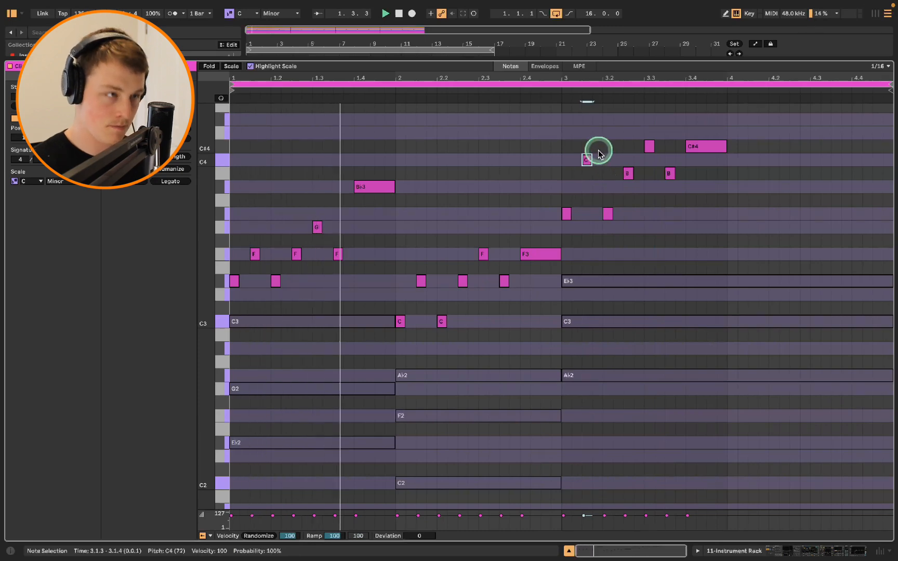
{"action": "key", "text": "Down"}
{"action": "left_click_drag", "start_coordinate": [611, 163], "coordinate": [631, 173]}
{"action": "left_click", "coordinate": [670, 173], "text": "shift"}
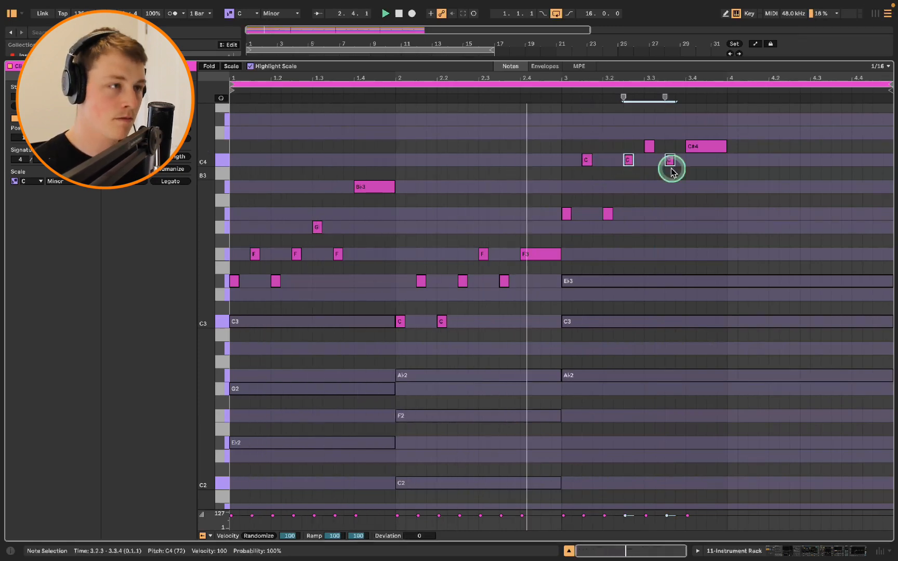
Raise the short C#4 note at 3.3.1 and the long one at 3.4.1 to D4.
{"action": "left_click", "coordinate": [648, 146]}
{"action": "left_click_drag", "start_coordinate": [647, 145], "coordinate": [649, 133]}
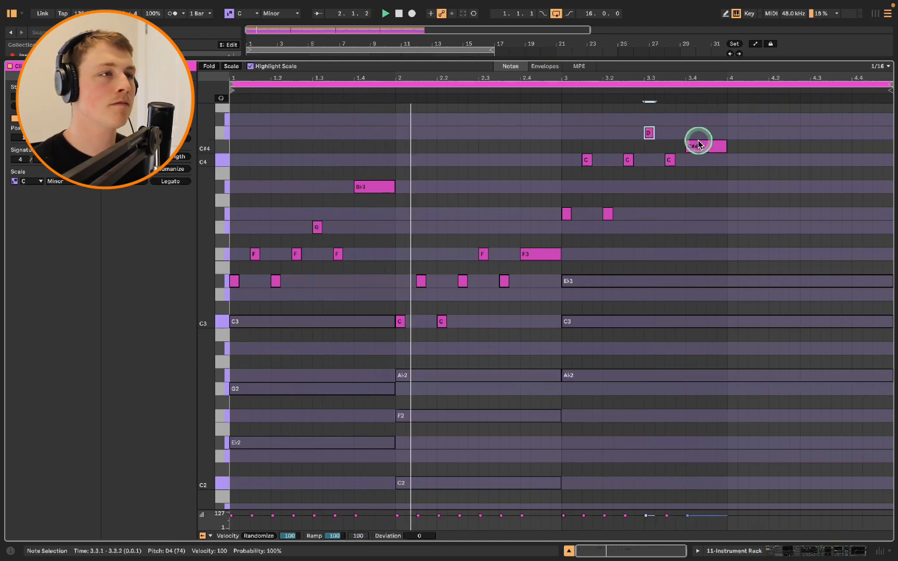
{"action": "left_click", "coordinate": [701, 147]}
{"action": "key", "text": "Up"}
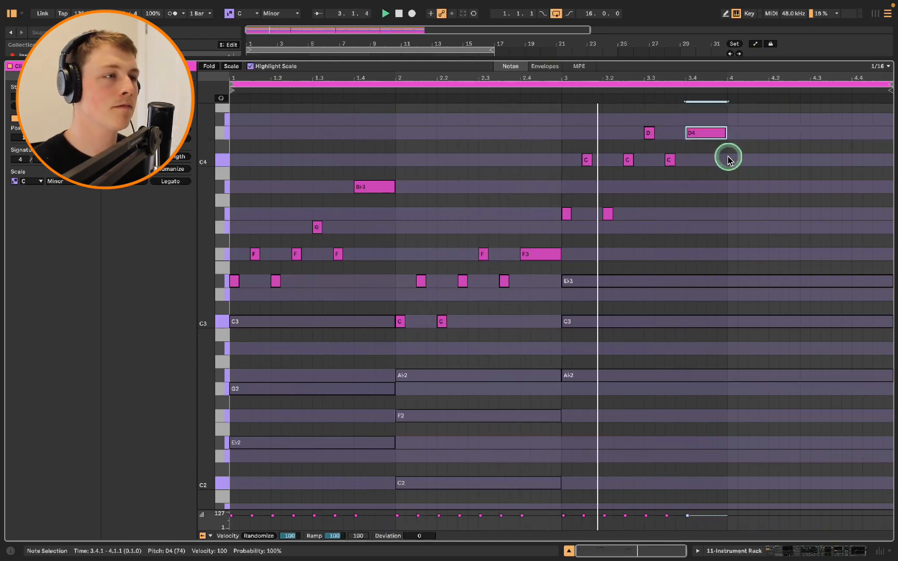
Transpose the whole bar 3 melody down one octave so it starts on A♭2.
{"action": "left_click_drag", "start_coordinate": [557, 133], "coordinate": [738, 213]}
{"action": "key", "text": "shift+Down"}
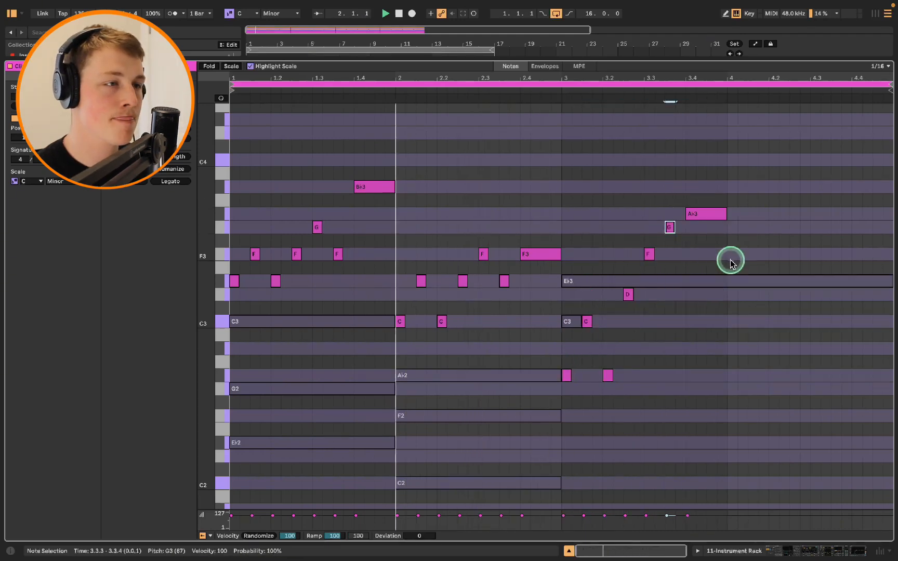
Copy bar 3's short F3 and G3 notes to the start of bar 4 and raise the second one to A♭3.
{"action": "left_click", "coordinate": [730, 261]}
{"action": "left_click_drag", "start_coordinate": [637, 226], "coordinate": [734, 256]}
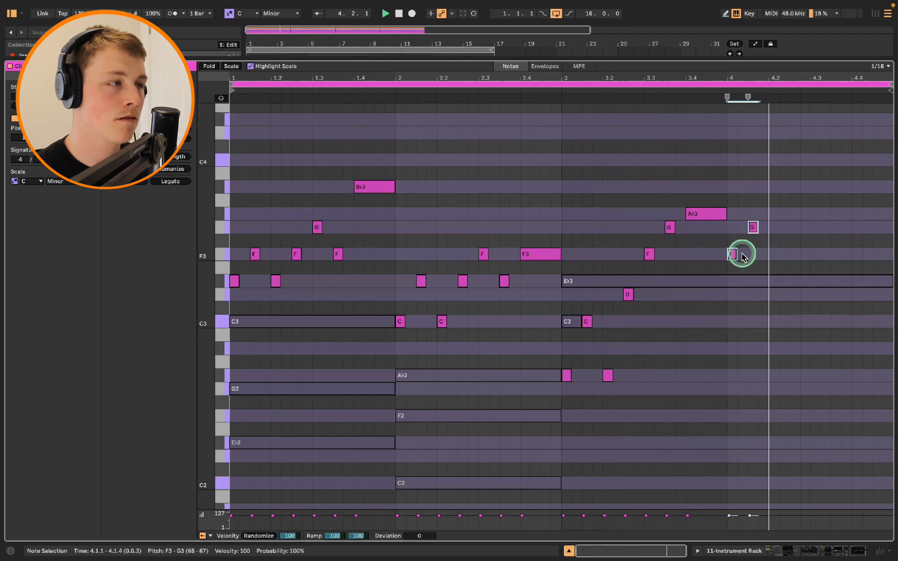
{"action": "left_click", "coordinate": [756, 239]}
{"action": "left_click", "coordinate": [754, 228]}
{"action": "key", "text": "Up"}
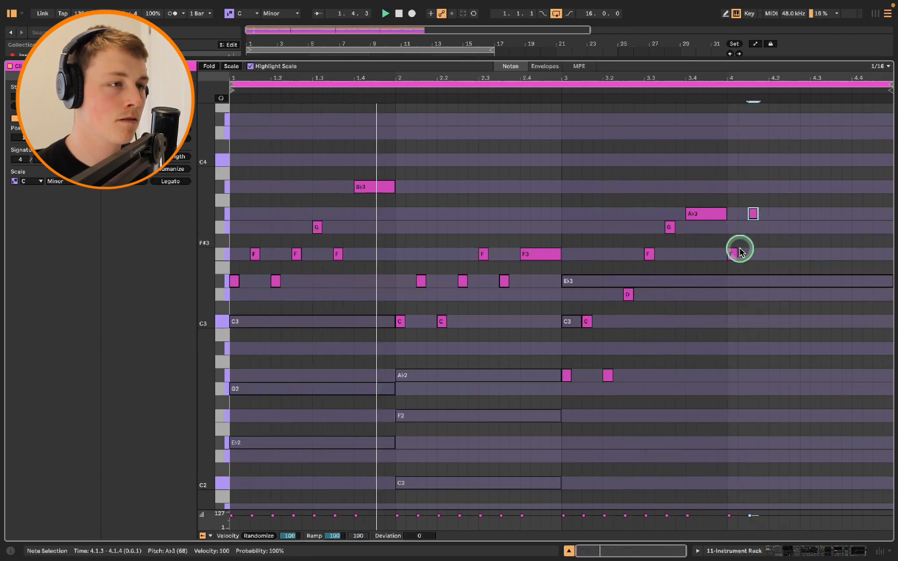
Try repeating the bar 4 pair at 4.2.1 with its second note on B♭3, and clear the notes from bar 4.
{"action": "left_click_drag", "start_coordinate": [767, 255], "coordinate": [736, 207]}
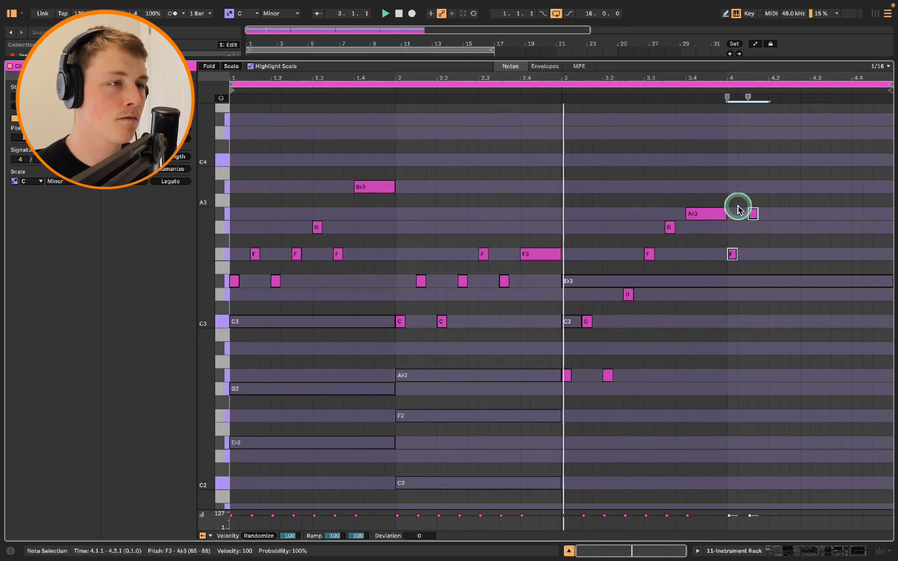
{"action": "key", "text": "ctrl+d"}
{"action": "left_click_drag", "start_coordinate": [796, 212], "coordinate": [798, 185]}
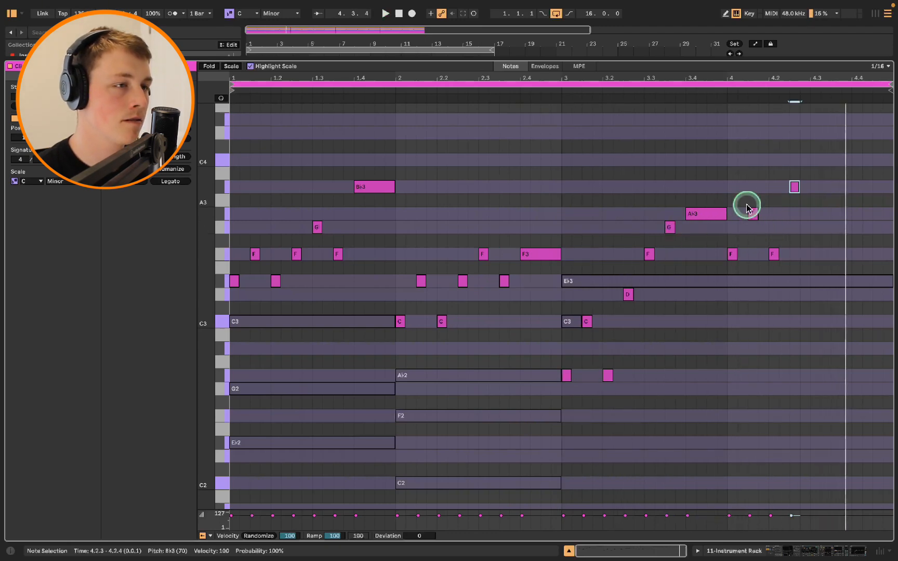
{"action": "left_click_drag", "start_coordinate": [738, 190], "coordinate": [802, 269]}
{"action": "key", "text": "Delete"}
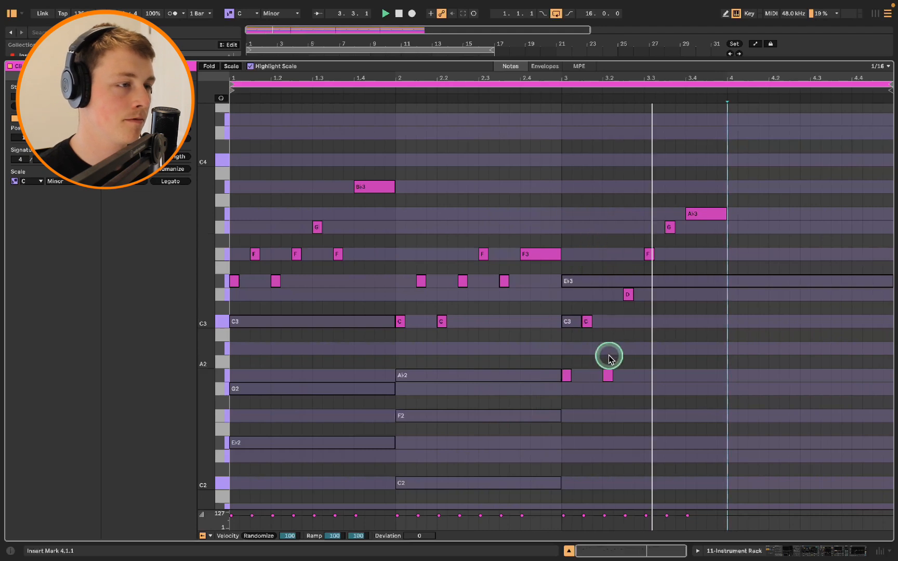
Add short G3 notes at 4.2.1 and 4.2.3 and short A♭3 notes at 4.3.1 and 4.3.3.
{"action": "mouse_move", "coordinate": [779, 228]}
{"action": "left_mouse_down"}
{"action": "mouse_move", "coordinate": [790, 229]}
{"action": "mouse_move", "coordinate": [776, 227]}
{"action": "left_mouse_up"}
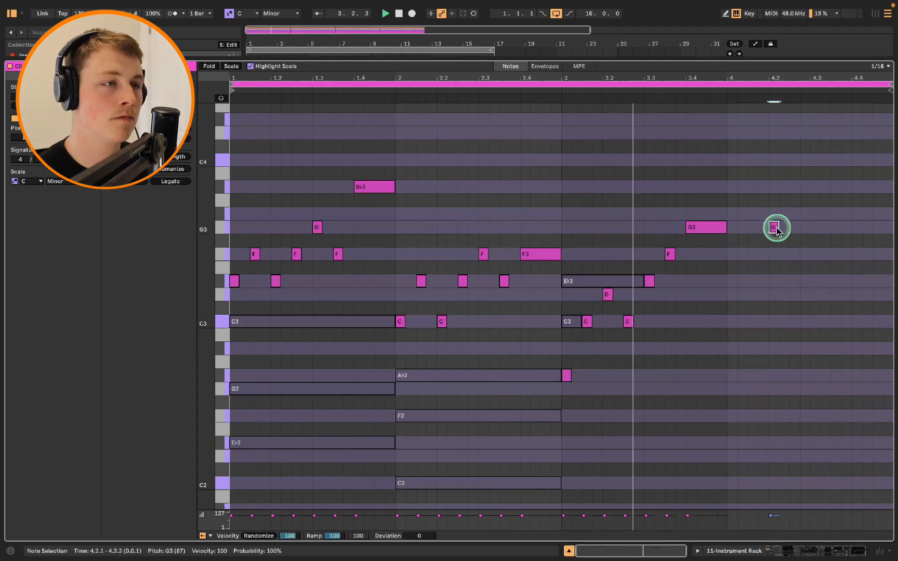
{"action": "left_click", "coordinate": [804, 228]}
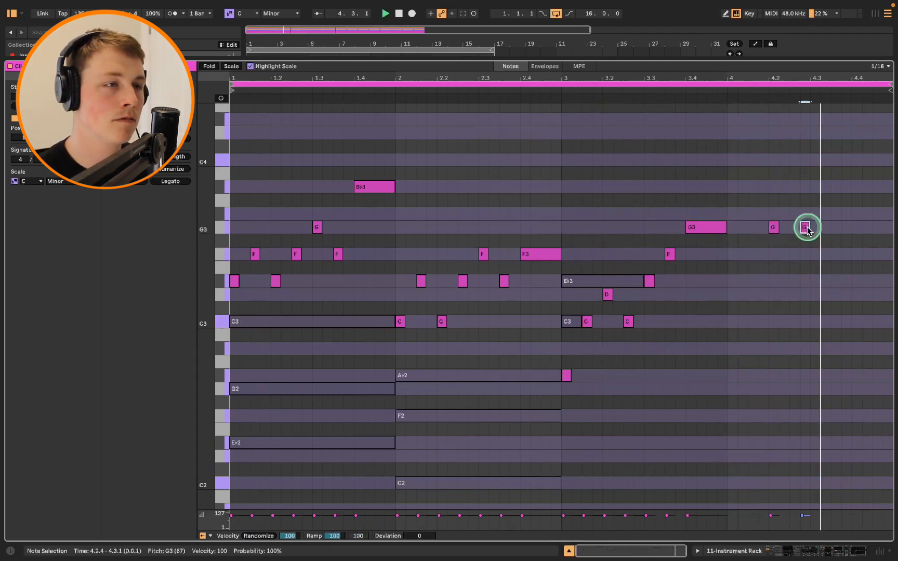
{"action": "mouse_move", "coordinate": [808, 228]}
{"action": "left_mouse_down"}
{"action": "mouse_move", "coordinate": [794, 229]}
{"action": "mouse_move", "coordinate": [815, 213]}
{"action": "left_mouse_up"}
{"action": "double_click", "coordinate": [805, 228]}
{"action": "left_click", "coordinate": [833, 214]}
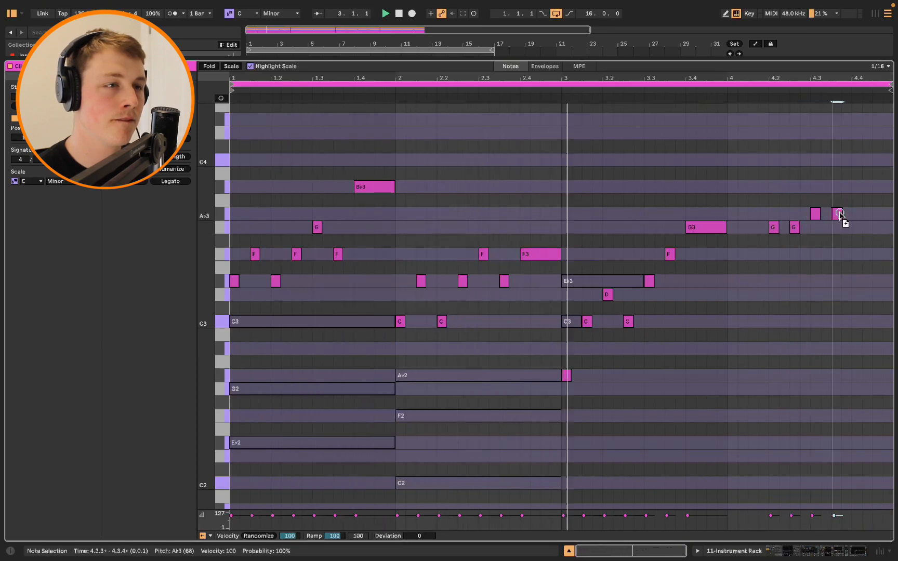
Finish bar 4 with a B♭3 note at 4.4.1 and a C4 note at 4.4.3, each two sixteenths long.
{"action": "left_click", "coordinate": [856, 188]}
{"action": "left_click", "coordinate": [835, 202]}
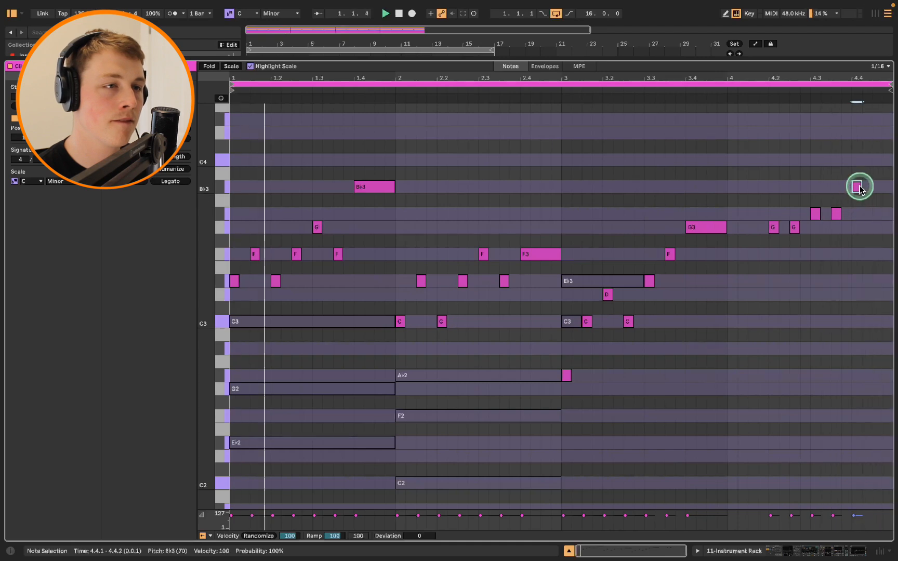
{"action": "left_click_drag", "start_coordinate": [860, 186], "coordinate": [888, 160]}
{"action": "left_click", "coordinate": [885, 214]}
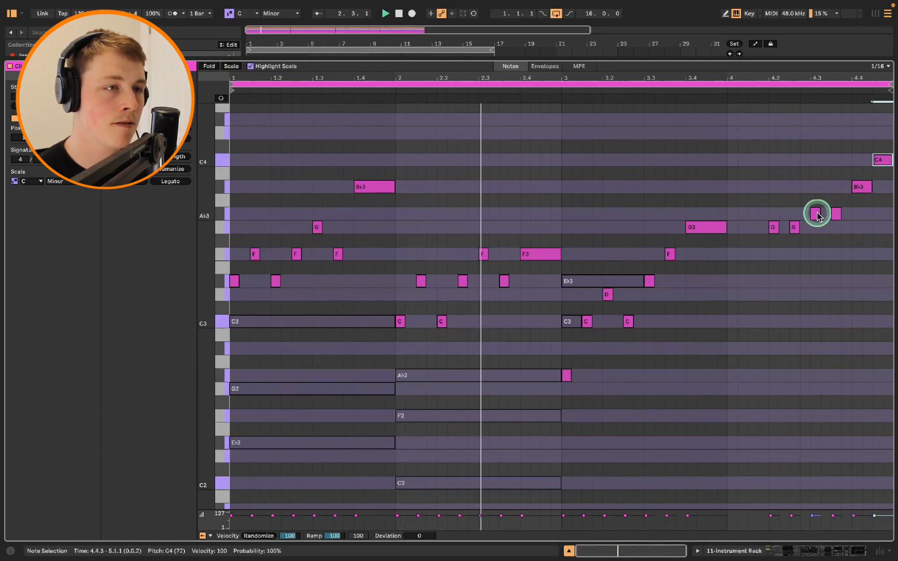
{"action": "left_click", "coordinate": [836, 215]}
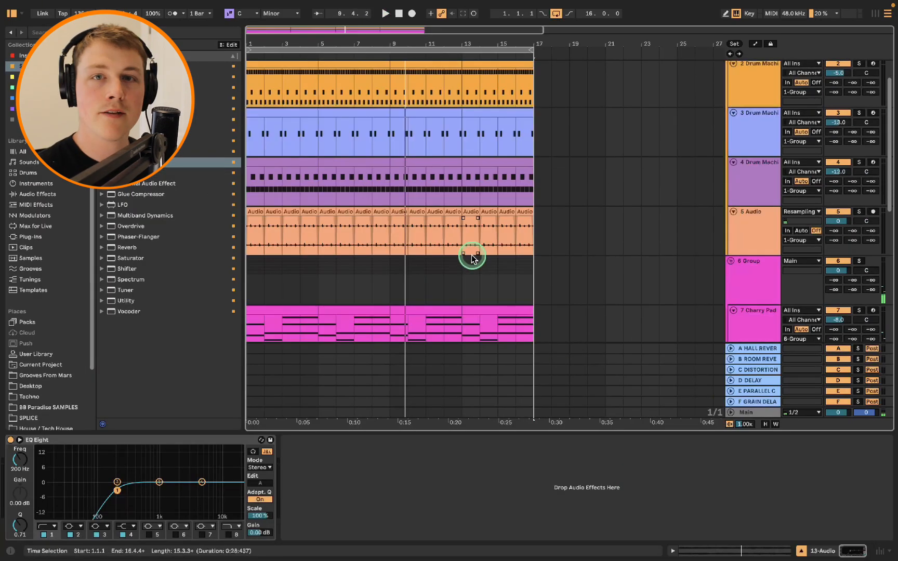
Play the arrangement from bar 1 and review the drum, pad and bass tracks.
{"action": "scroll", "coordinate": [268, 109], "scroll_direction": "up", "scroll_amount": 2}
{"action": "left_click", "coordinate": [266, 104]}
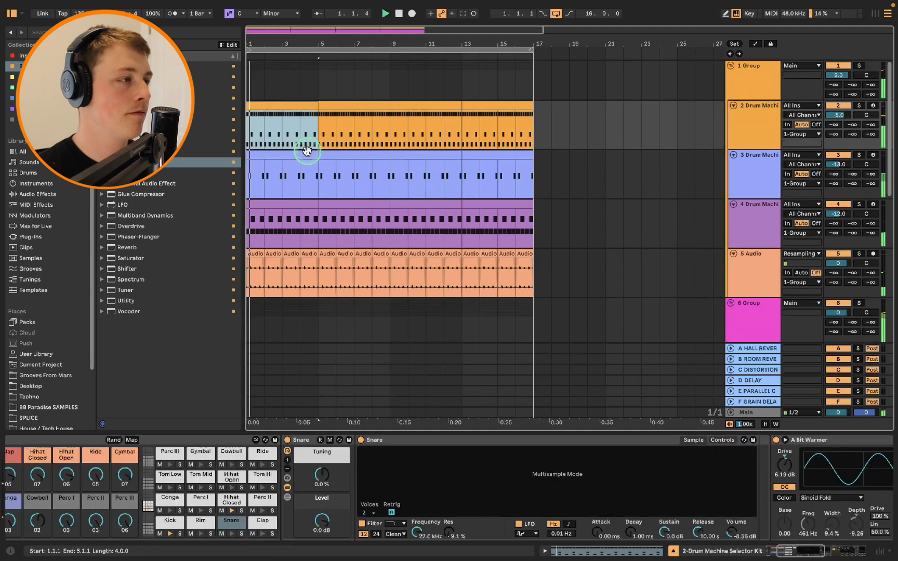
{"action": "scroll", "coordinate": [308, 151], "scroll_direction": "down", "scroll_amount": 5}
{"action": "scroll", "coordinate": [312, 164], "scroll_direction": "down", "scroll_amount": 5}
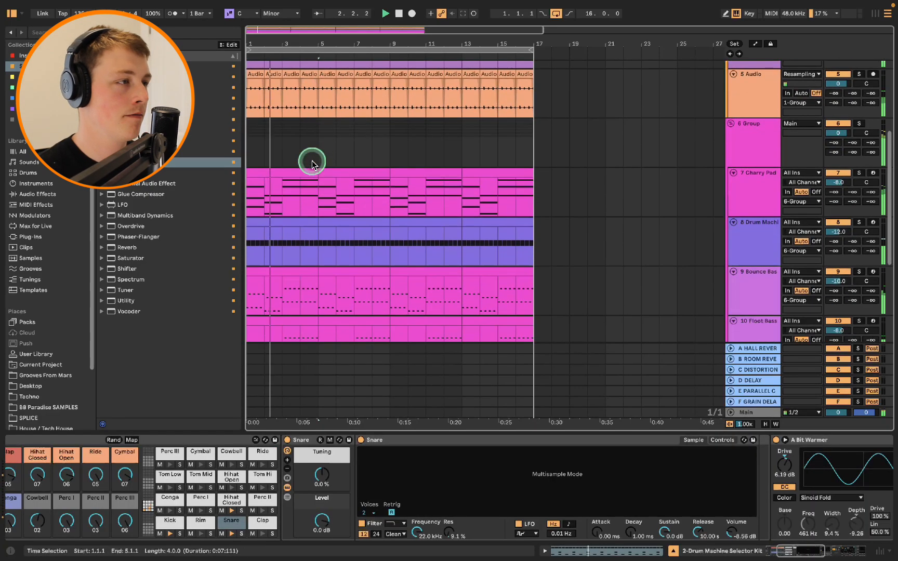
{"action": "scroll", "coordinate": [364, 196], "scroll_direction": "up", "scroll_amount": 5}
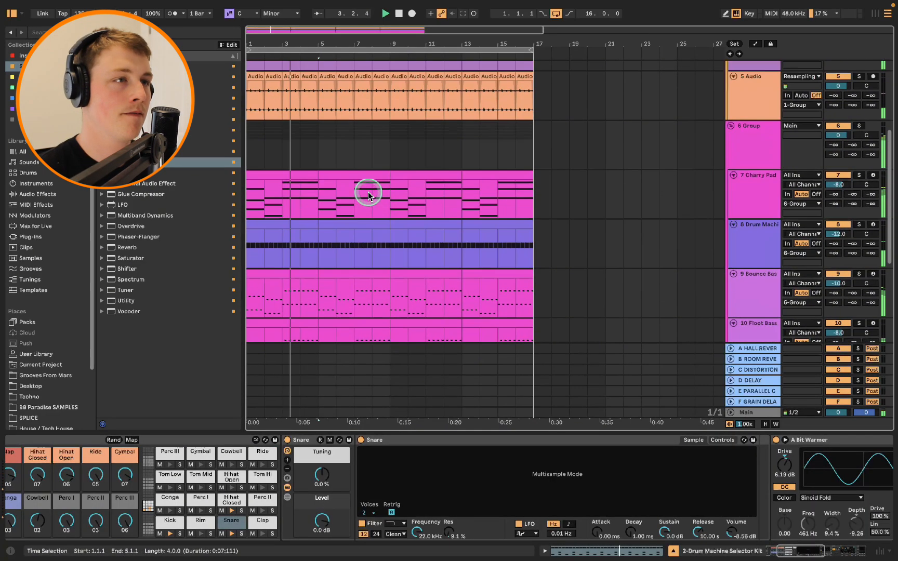
{"action": "scroll", "coordinate": [399, 197], "scroll_direction": "down", "scroll_amount": 4}
{"action": "scroll", "coordinate": [537, 197], "scroll_direction": "down", "scroll_amount": 5}
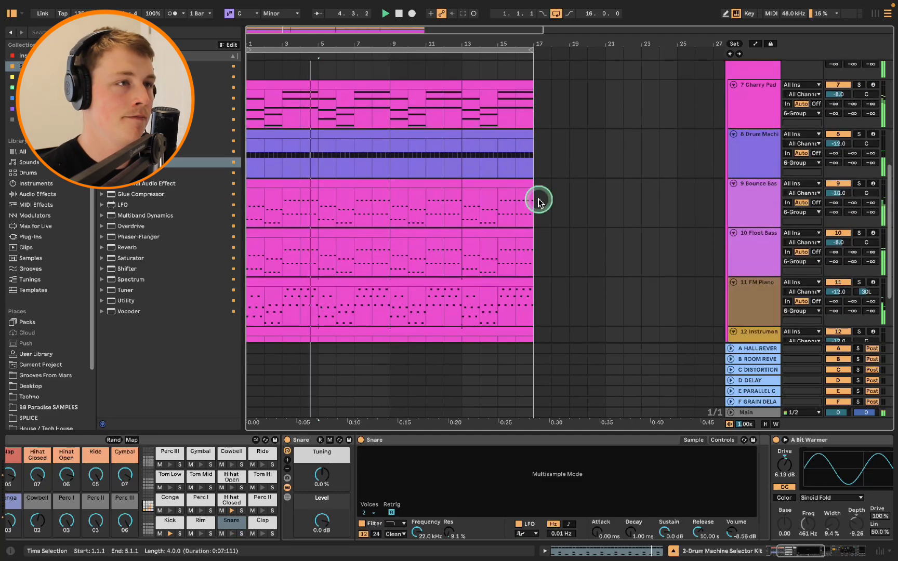
{"action": "scroll", "coordinate": [568, 214], "scroll_direction": "up", "scroll_amount": 2}
{"action": "scroll", "coordinate": [572, 213], "scroll_direction": "up", "scroll_amount": 2}
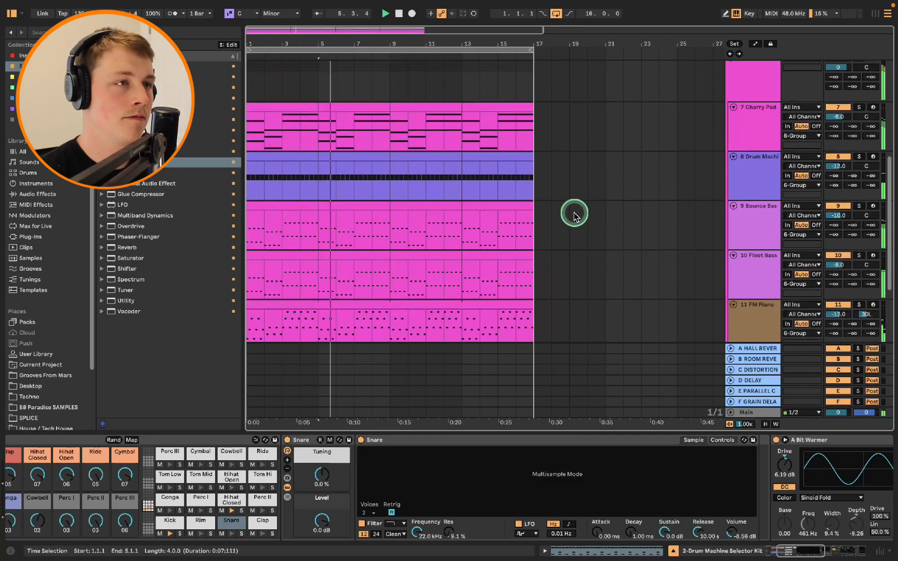
Show the device chains of the FM piano and lead tracks, and look over the full arrangement during playback.
{"action": "scroll", "coordinate": [572, 213], "scroll_direction": "down", "scroll_amount": 2}
{"action": "left_click", "coordinate": [733, 252]}
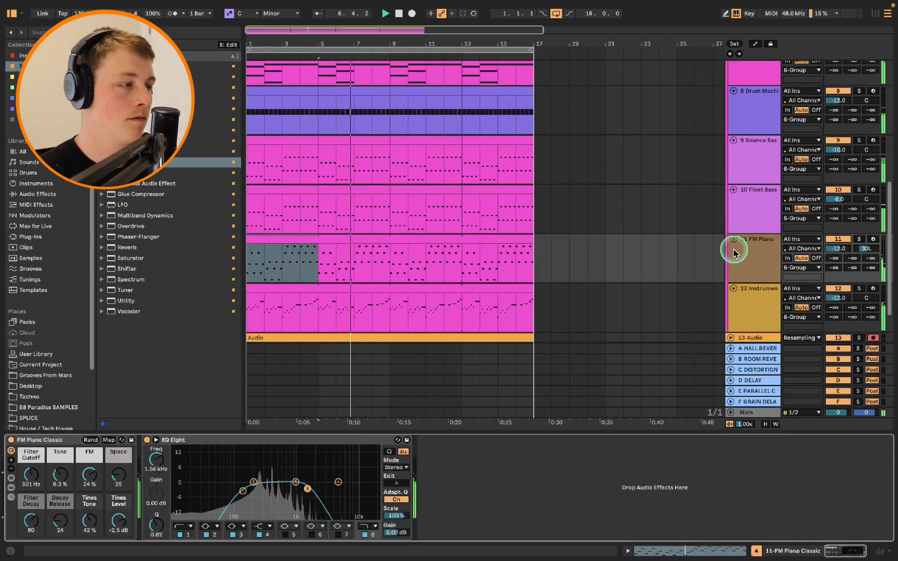
{"action": "scroll", "coordinate": [662, 266], "scroll_direction": "down", "scroll_amount": 2}
{"action": "left_click", "coordinate": [750, 254]}
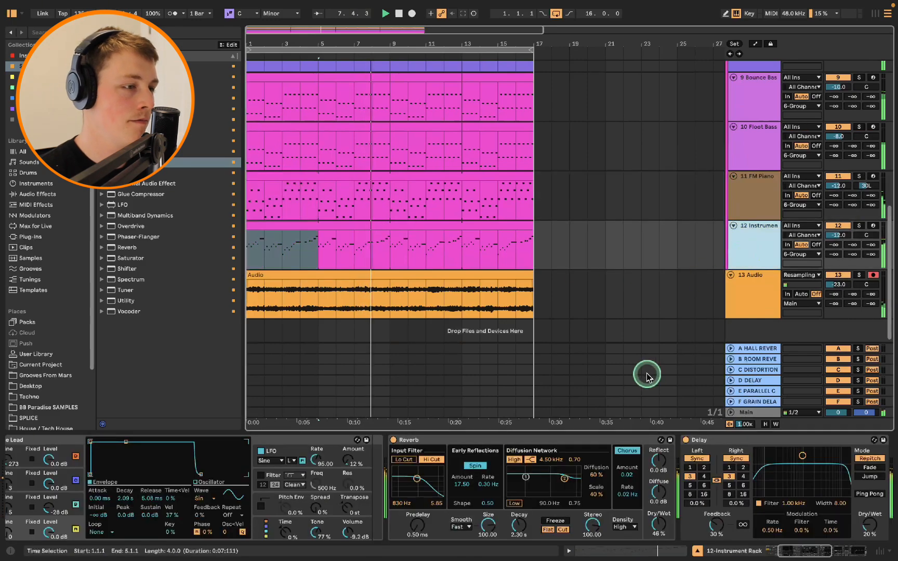
{"action": "scroll", "coordinate": [552, 305], "scroll_direction": "down", "scroll_amount": 1}
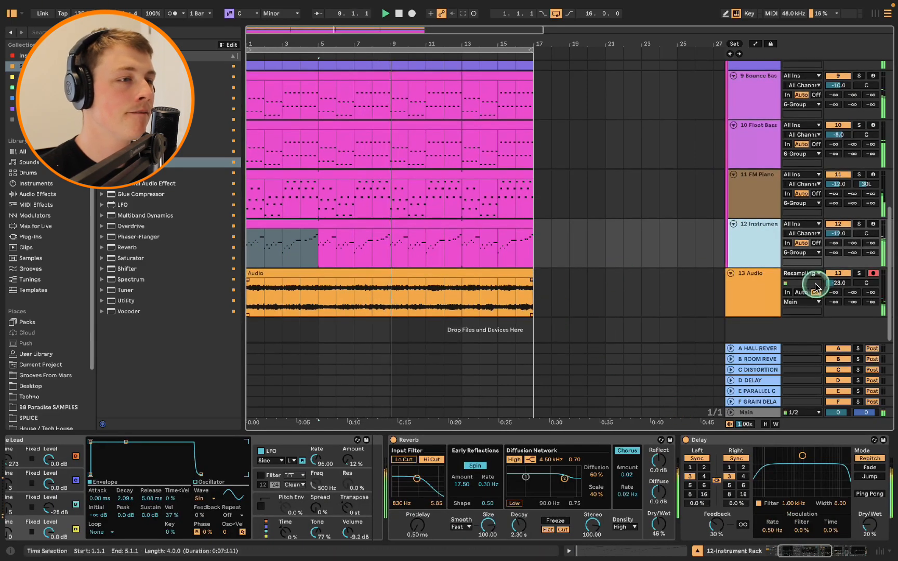
{"action": "scroll", "coordinate": [608, 245], "scroll_direction": "up", "scroll_amount": 10}
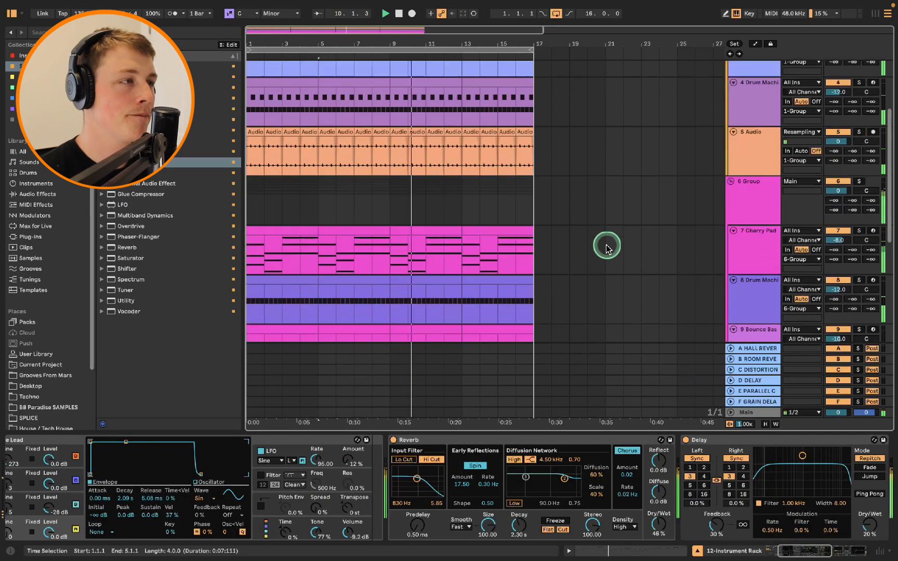
{"action": "scroll", "coordinate": [607, 248], "scroll_direction": "up", "scroll_amount": 5}
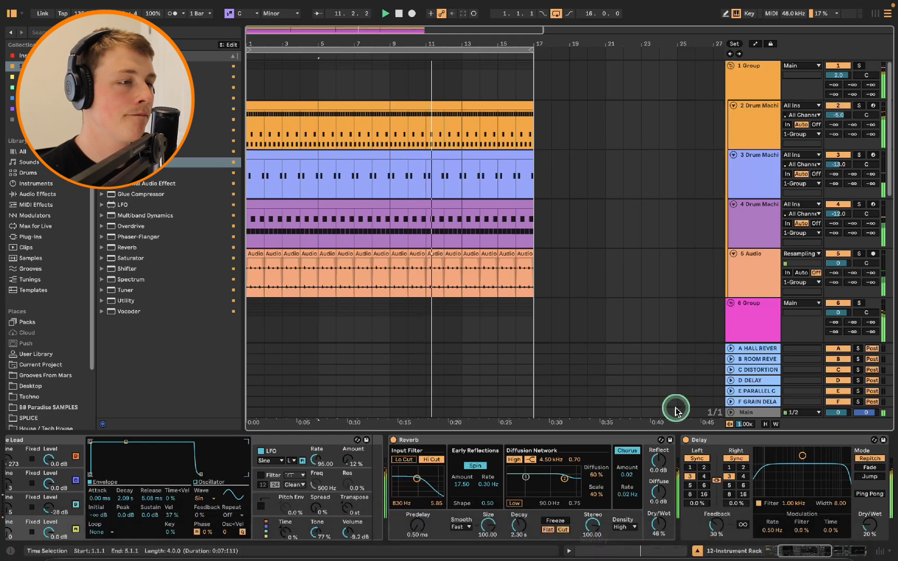
{"action": "left_click", "coordinate": [759, 336]}
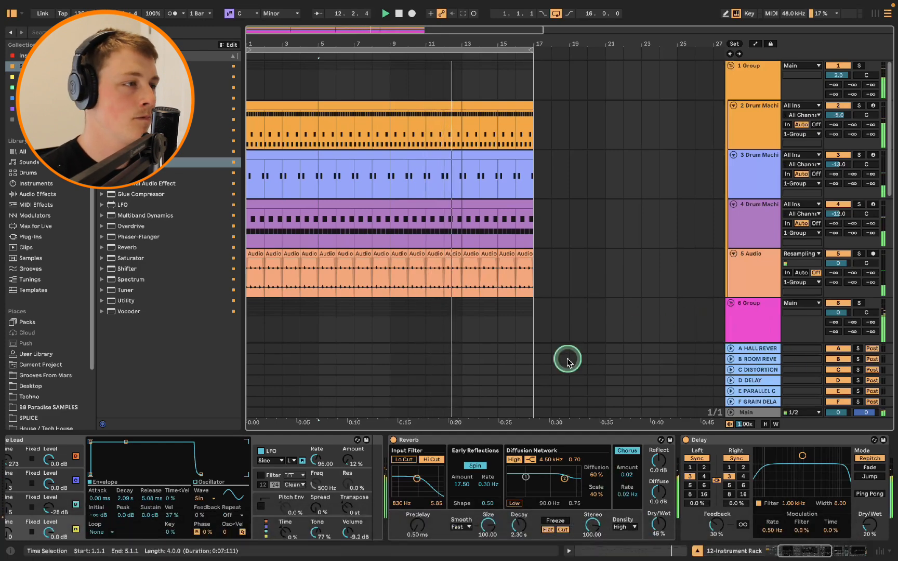
{"action": "scroll", "coordinate": [527, 280], "scroll_direction": "down", "scroll_amount": 8}
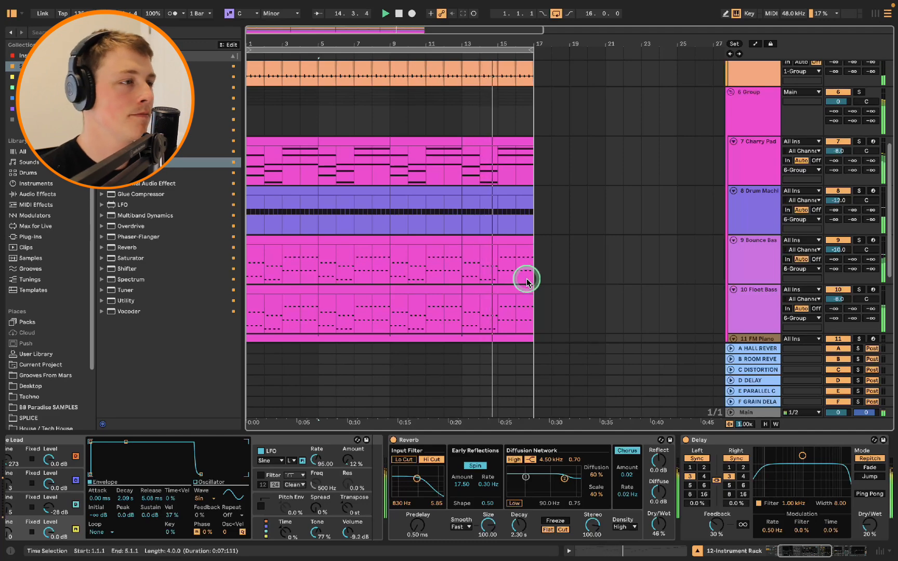
{"action": "scroll", "coordinate": [527, 281], "scroll_direction": "down", "scroll_amount": 3}
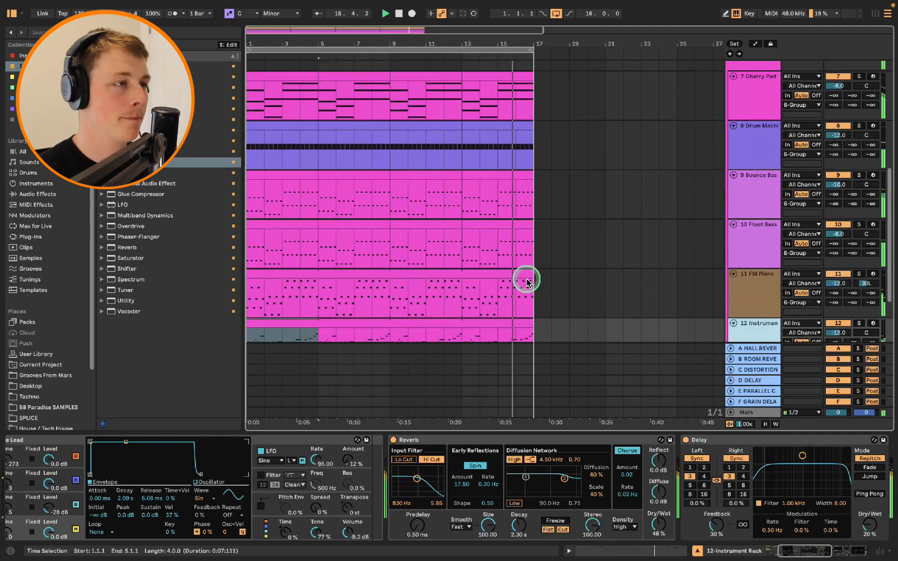